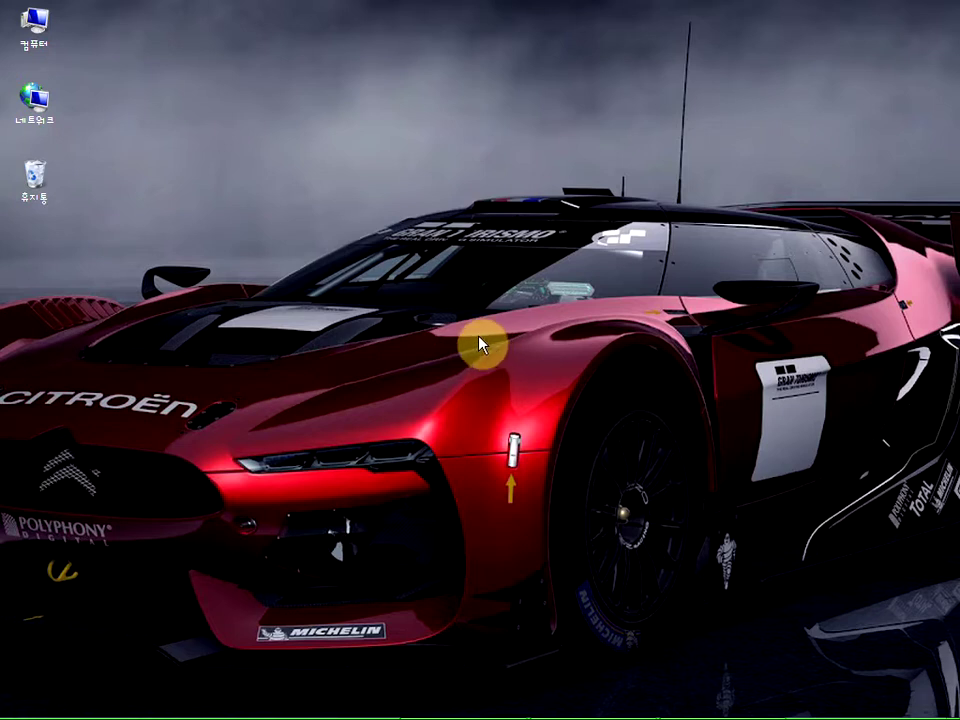
Switch to AutoCAD Map 3D and examine the road lines and survey code labels along the straight and the bend.
click(620, 706)
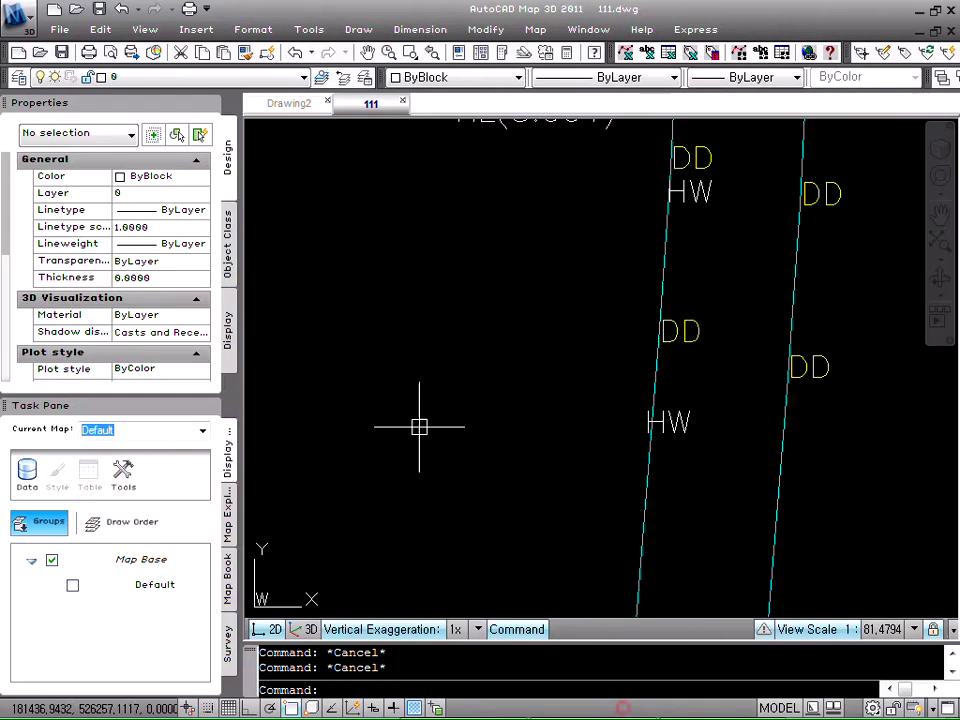
scroll(399, 390, down, 8)
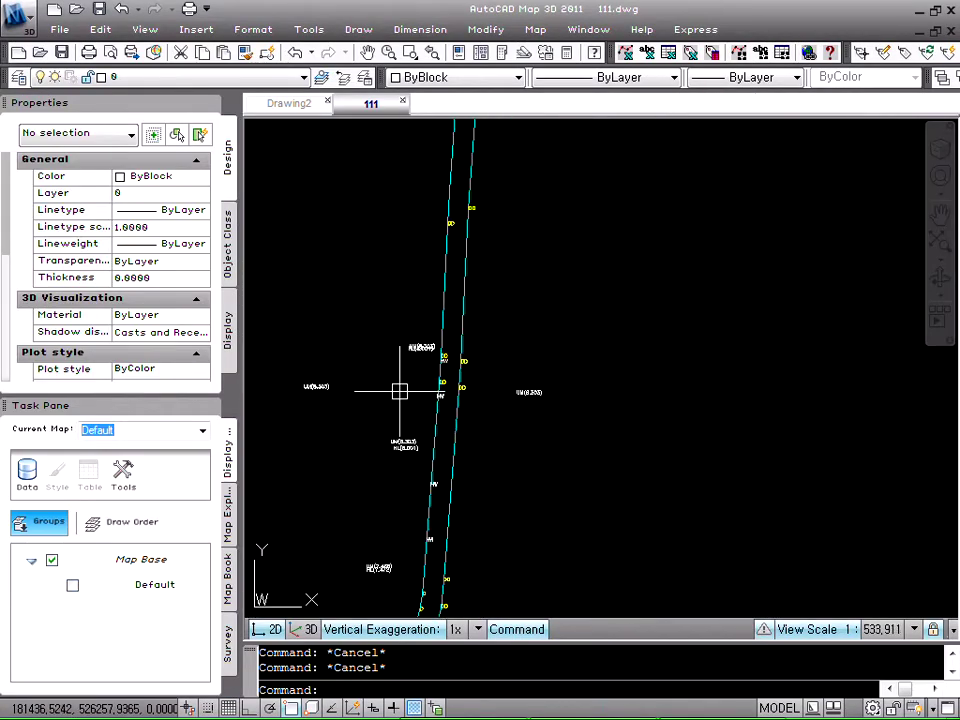
mouse_move(388, 431)
middle_down()
mouse_move(448, 251)
mouse_move(455, 275)
middle_up()
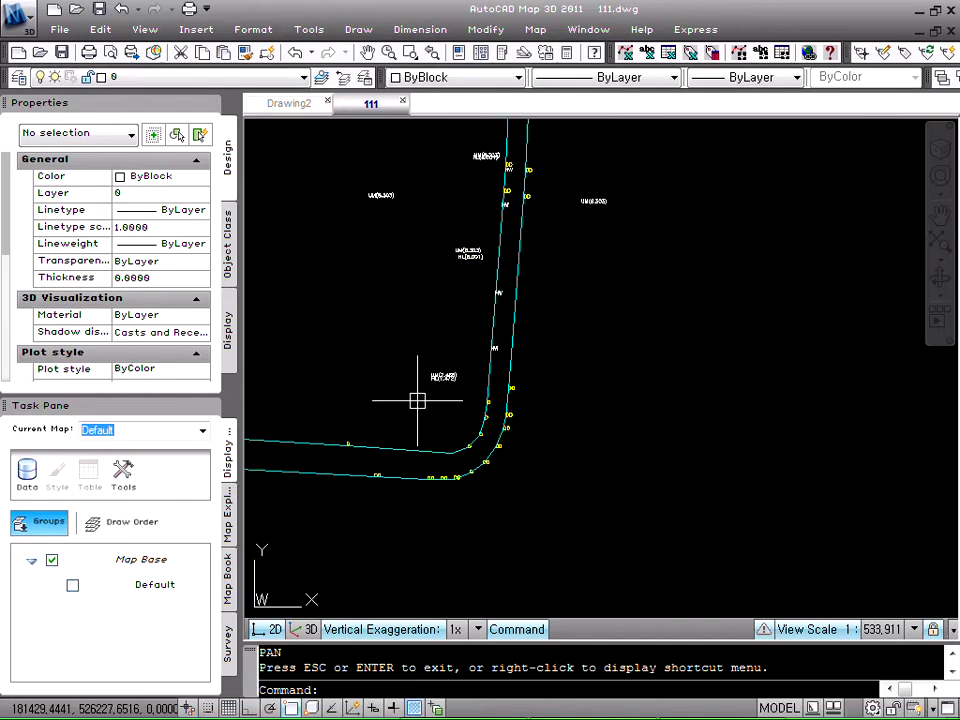
scroll(417, 400, up, 4)
scroll(505, 370, down, 2)
key(Escape)
text(q)
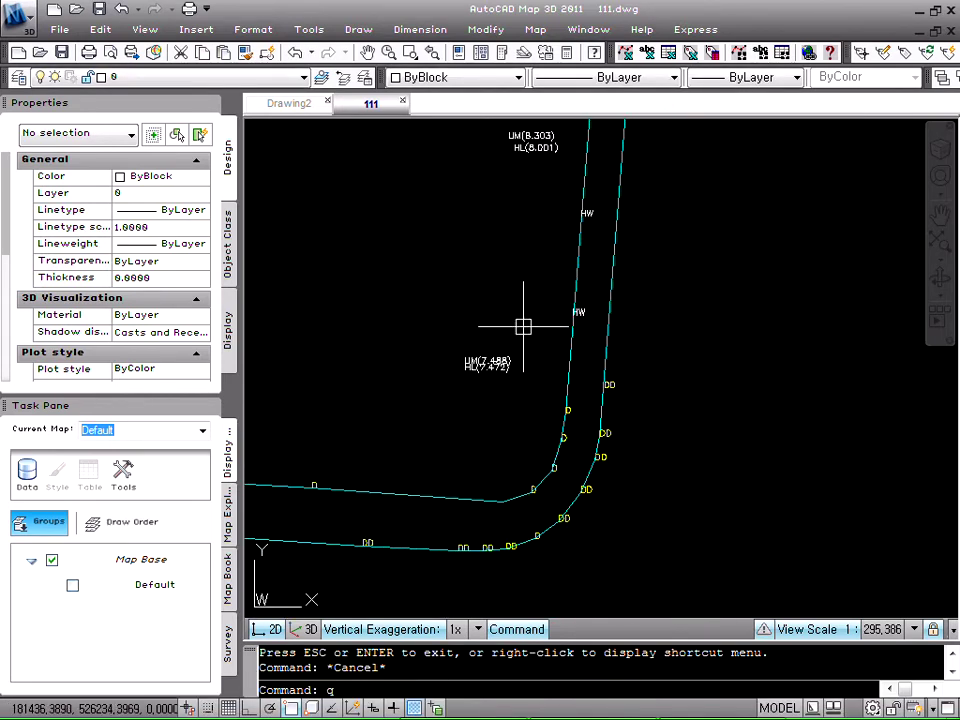
key(Return)
mouse_move(514, 146)
mouse_down()
mouse_move(497, 242)
mouse_move(506, 333)
mouse_up()
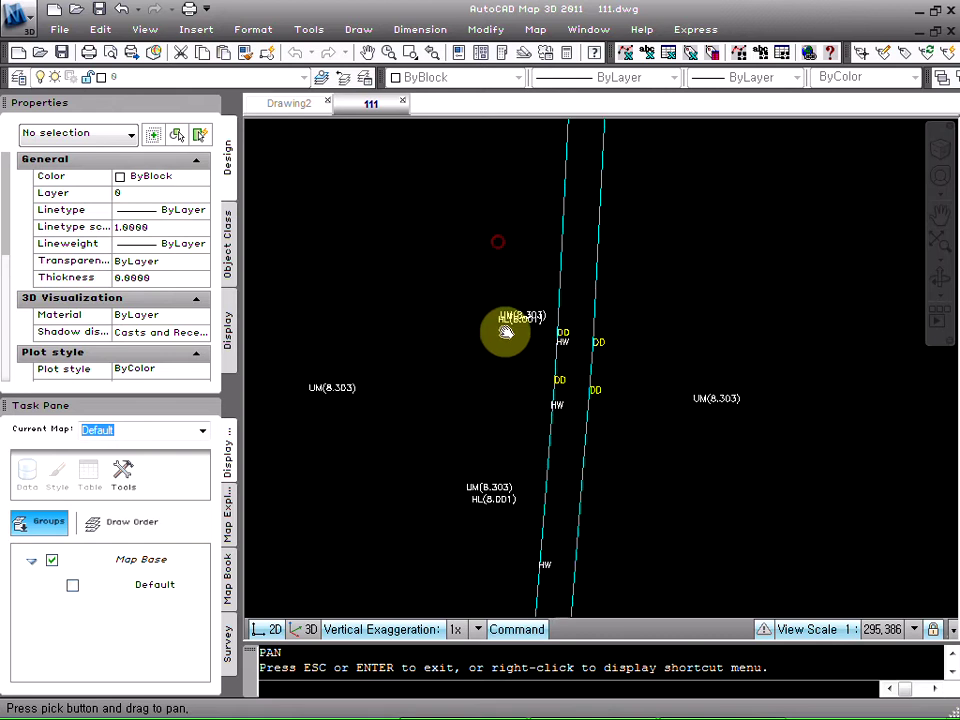
key(Escape)
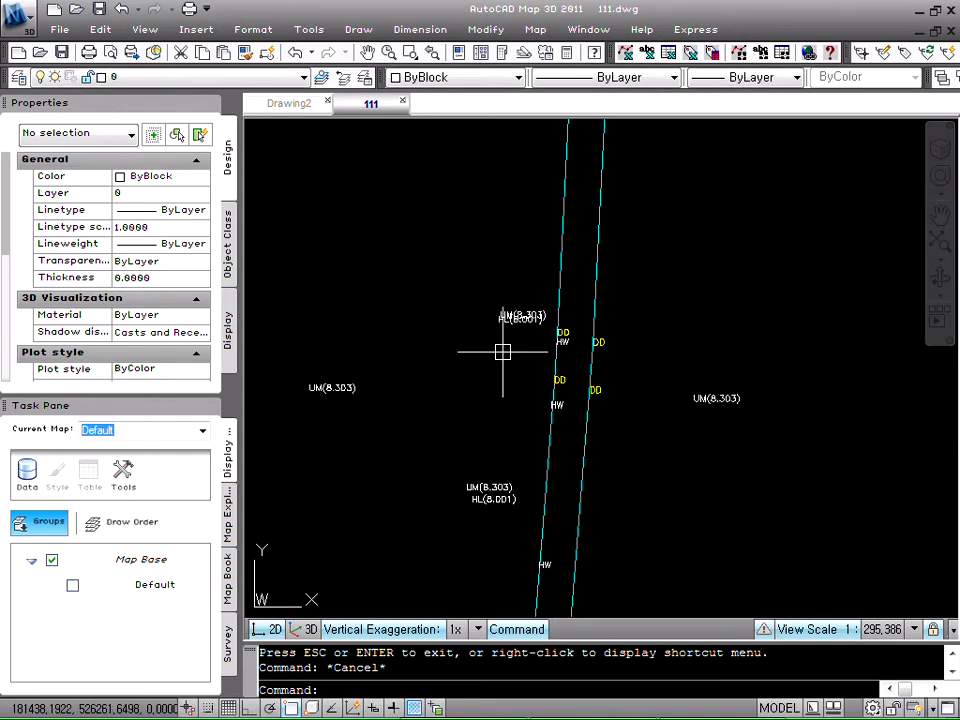
scroll(504, 350, down, 5)
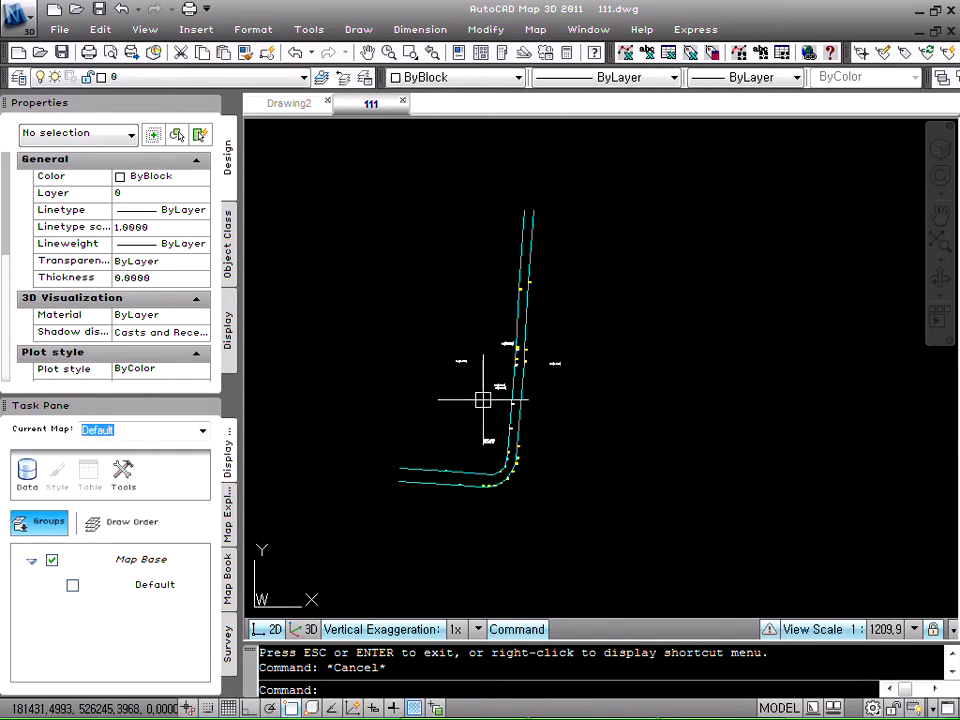
key(Escape)
scroll(484, 400, up, 5)
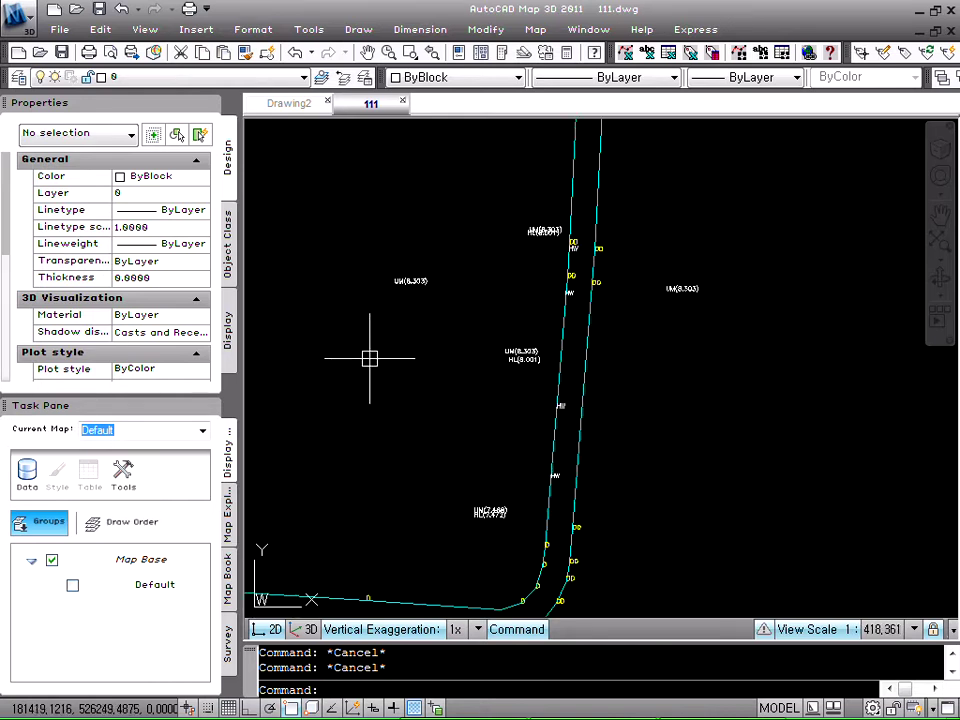
Switch to Firefox, highlight the blog address and the Cad-connect-excel post title, and return to the AutoCAD drawing.
click(704, 684)
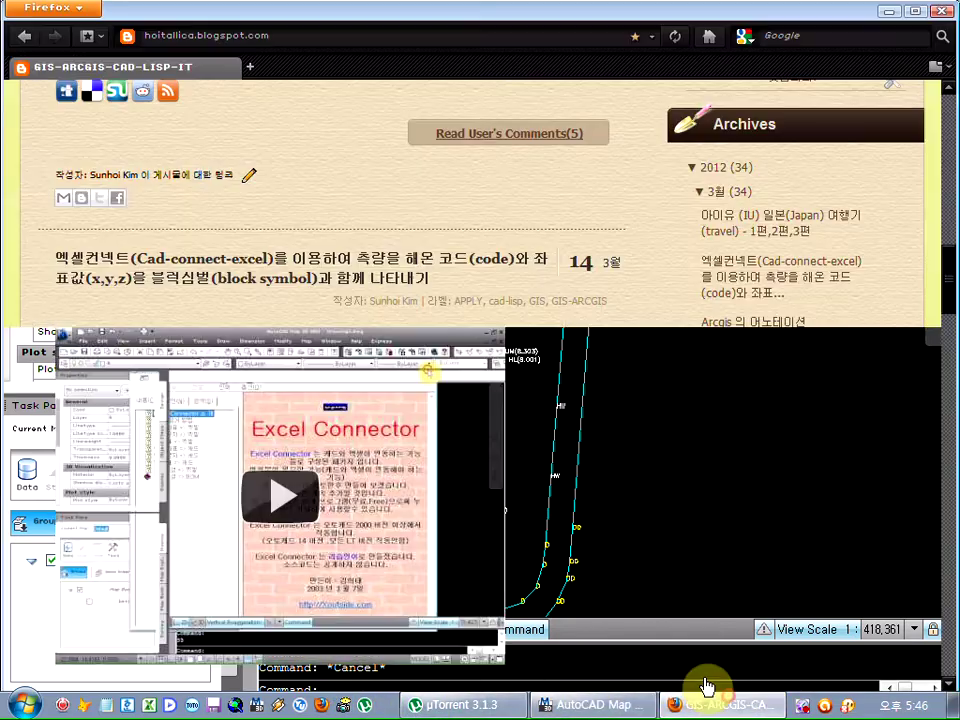
click(255, 35)
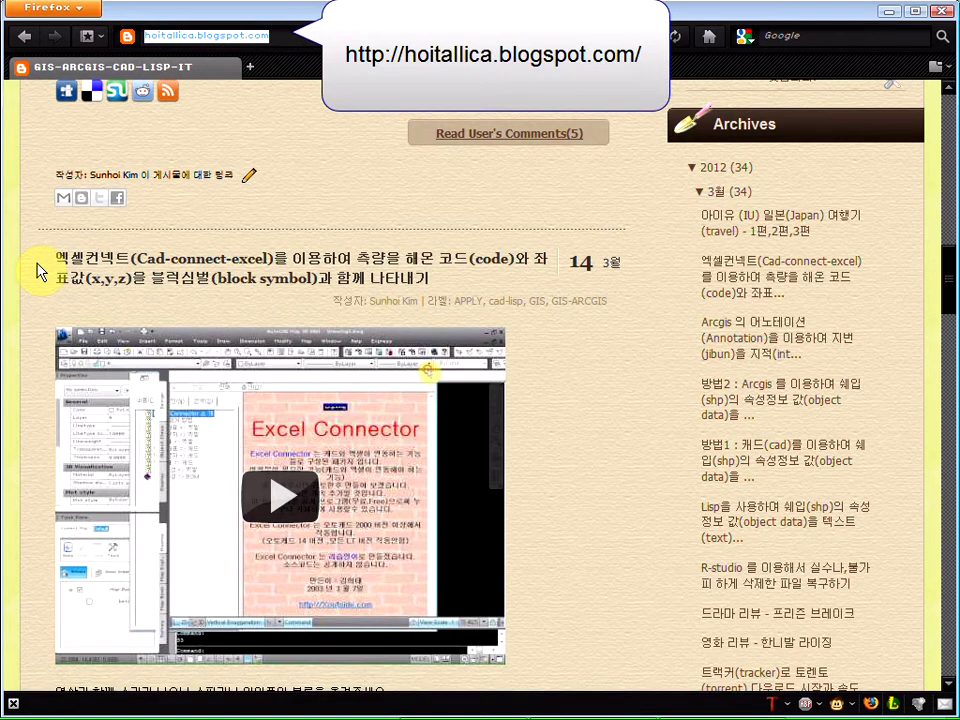
drag(37, 263, 613, 285)
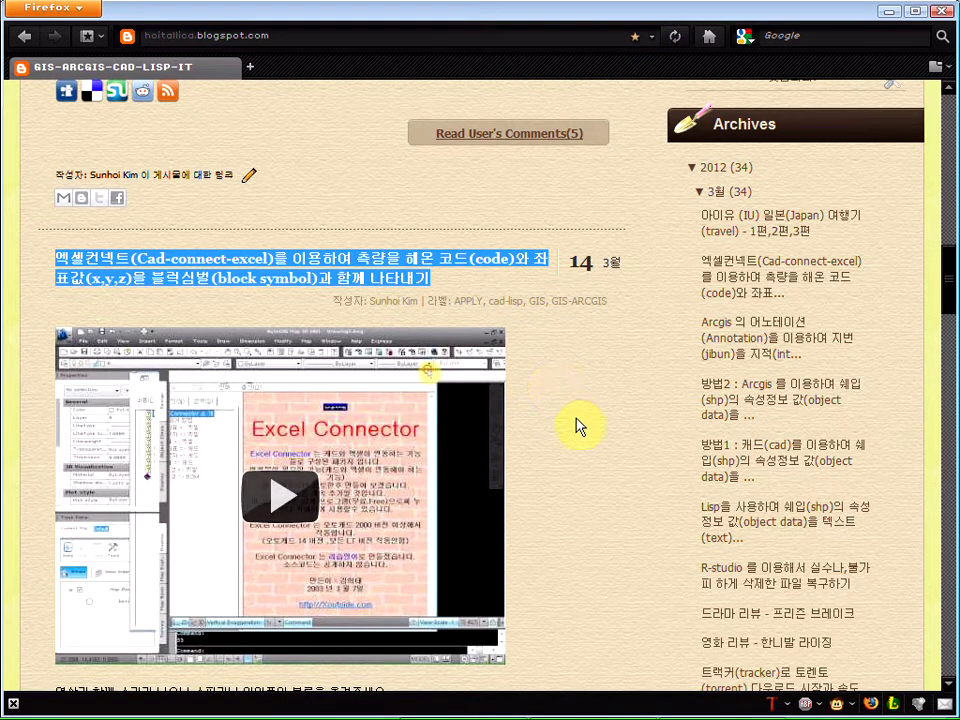
click(887, 12)
click(402, 391)
key(Escape)
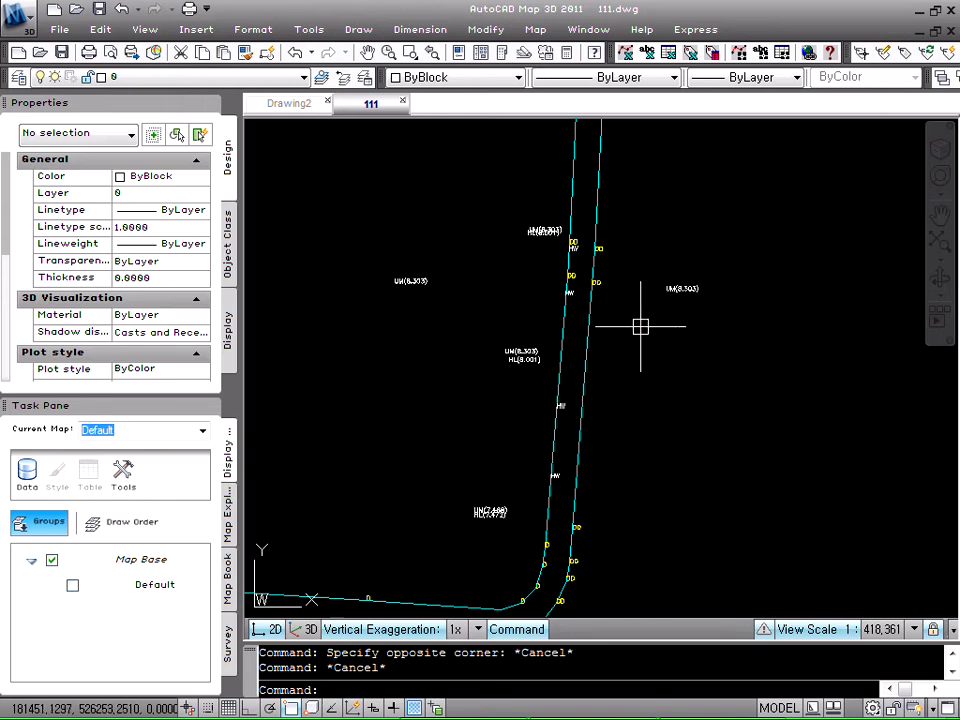
Insert the block sb1012 at the northernmost overlapping UM(8.303) and HL(8.001) labels beside the road.
scroll(498, 334, down, 1)
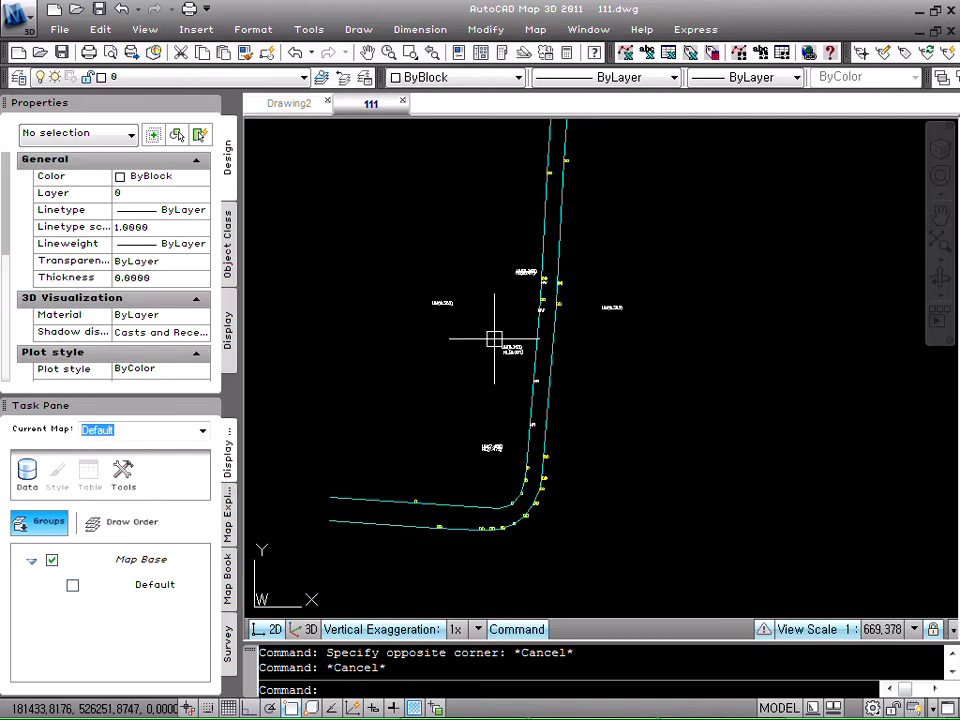
scroll(510, 511, up, 2)
text(p)
key(Return)
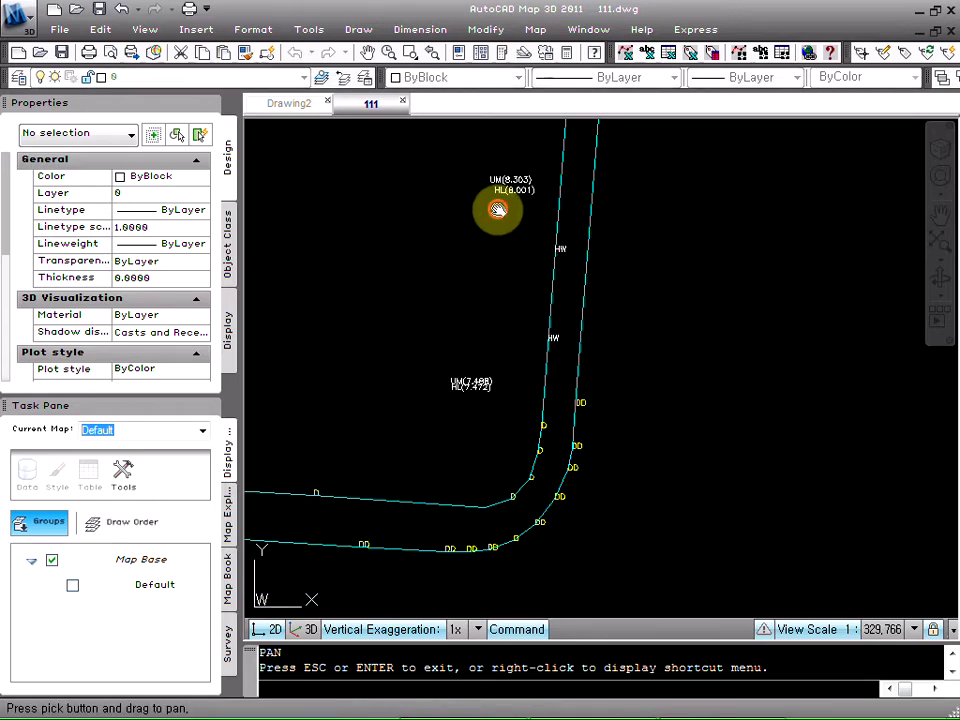
drag(484, 208, 459, 315)
key(Escape)
scroll(318, 350, up, 2)
key(Escape)
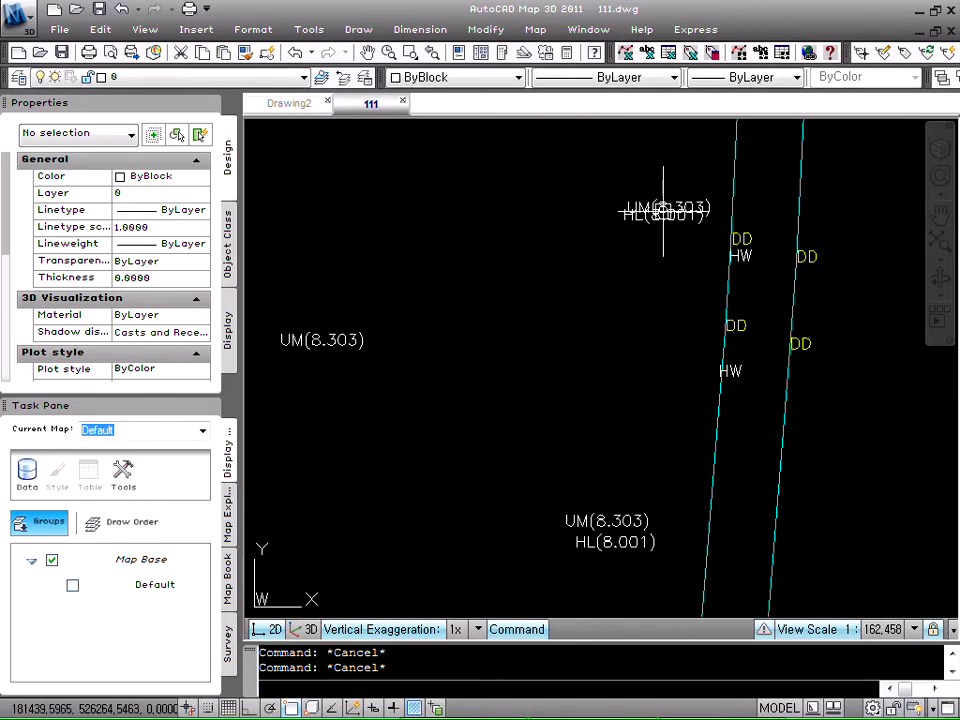
scroll(750, 205, up, 2)
text(p)
key(Return)
drag(677, 242, 553, 272)
key(Escape)
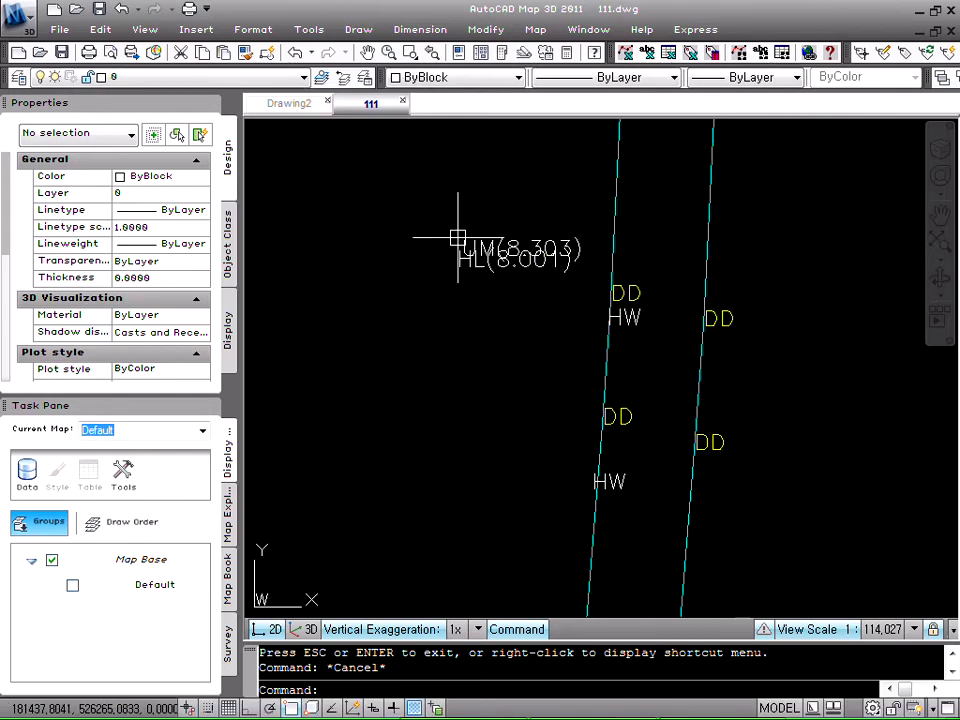
scroll(483, 247, up, 2)
key(Return)
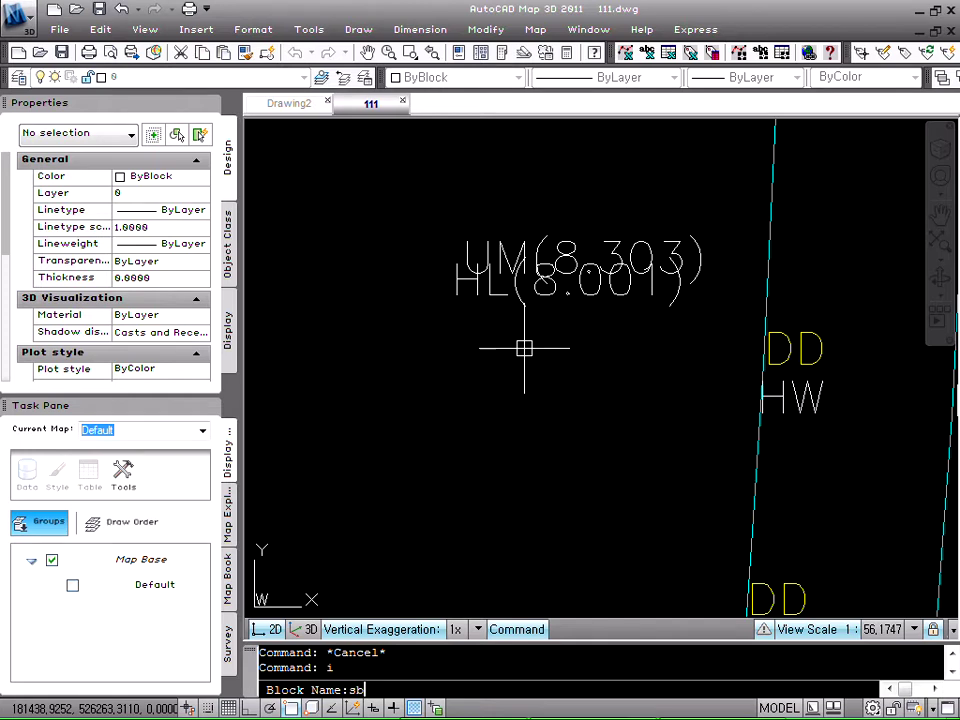
key(Return)
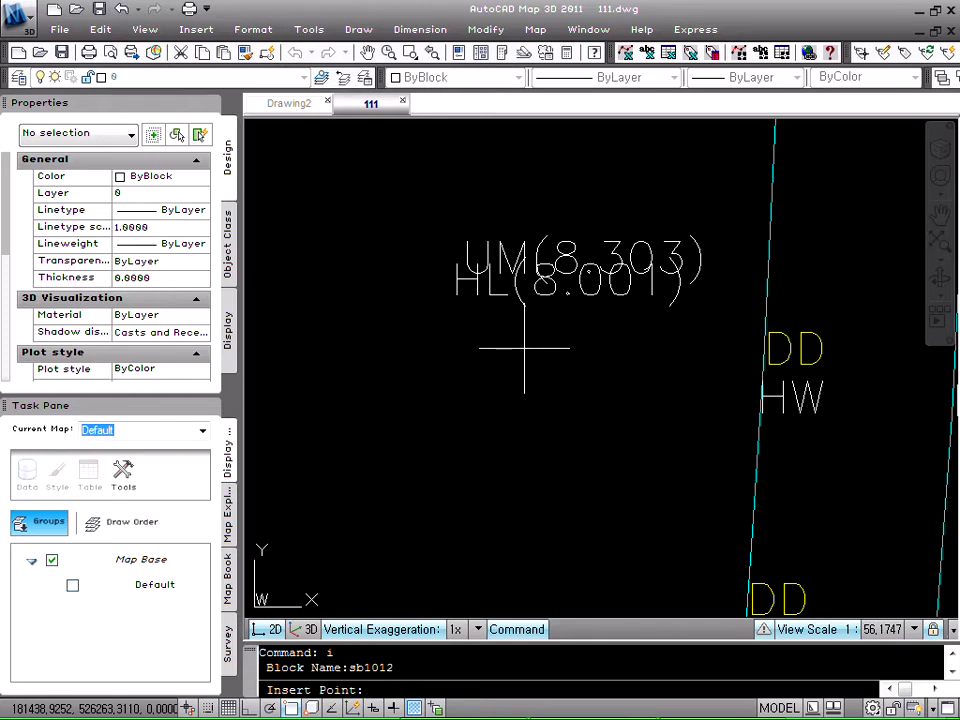
key(Escape)
key(Escape)
key(Escape)
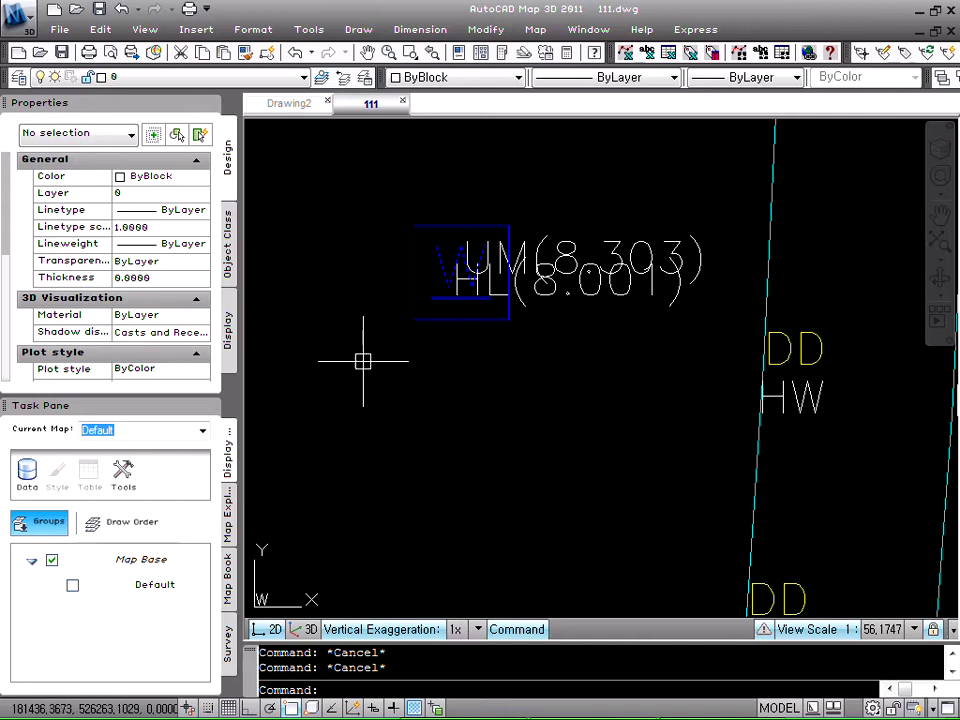
Copy the sb1012 symbol from its centre to the southern UM(8.303)/HL(8.001) label pair and the UM(8.303) label farthest west.
text(co)
key(Return)
click(427, 321)
key(Return)
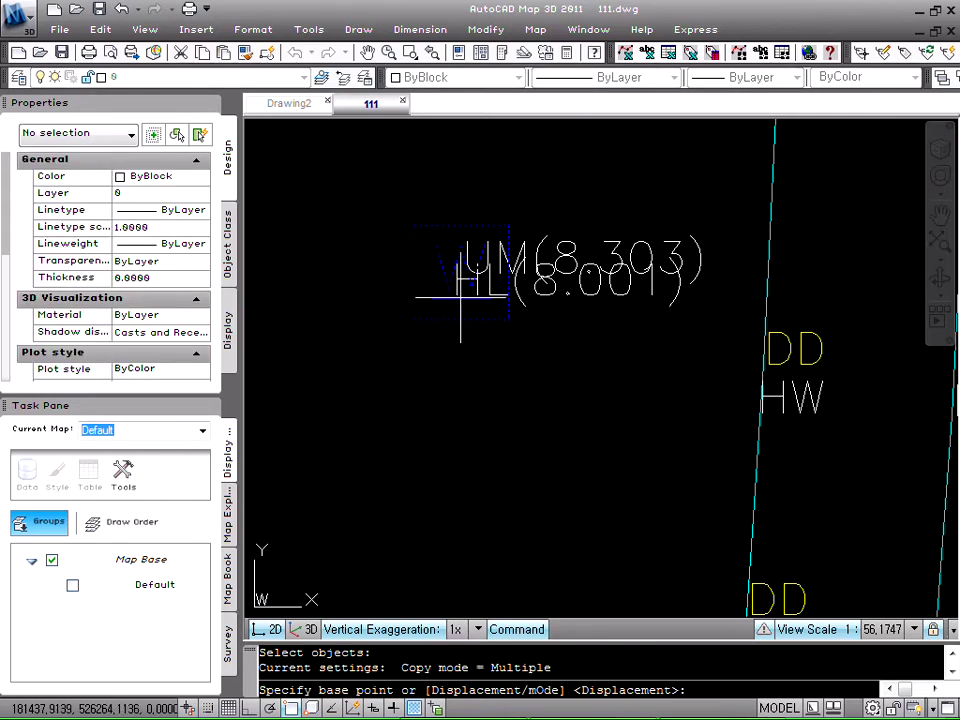
click(461, 270)
scroll(465, 268, down, 10)
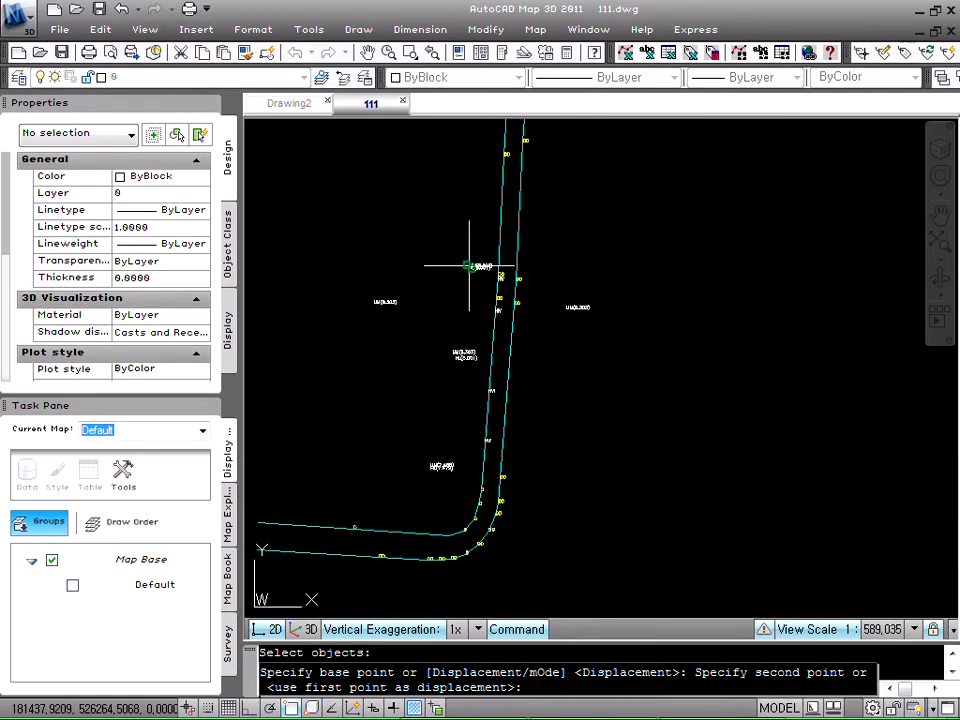
scroll(465, 350, up, 6)
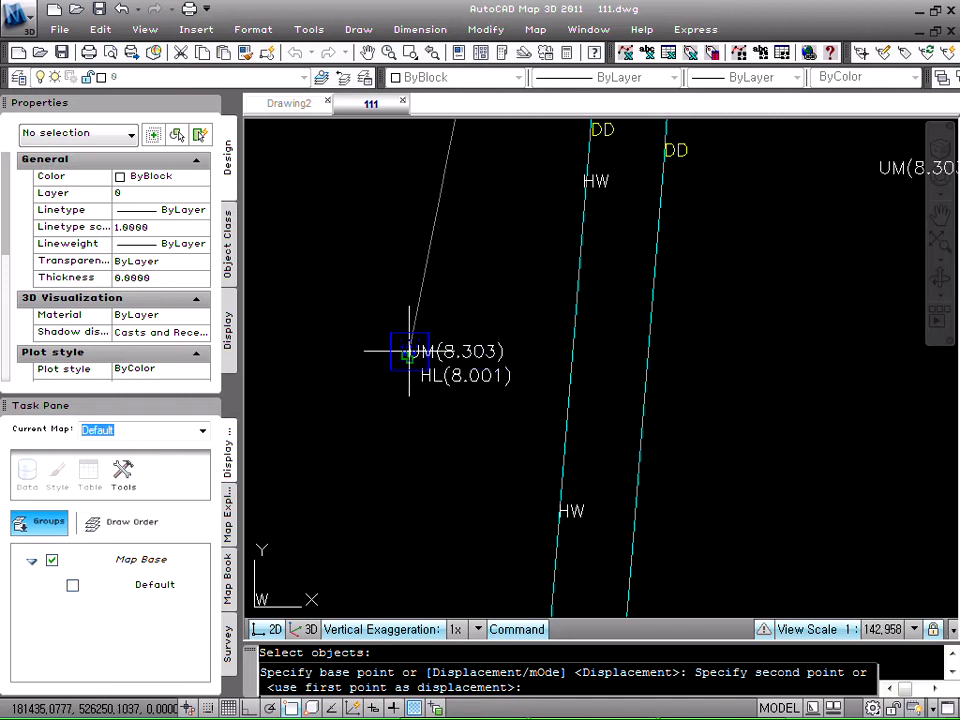
click(407, 350)
scroll(430, 320, down, 4)
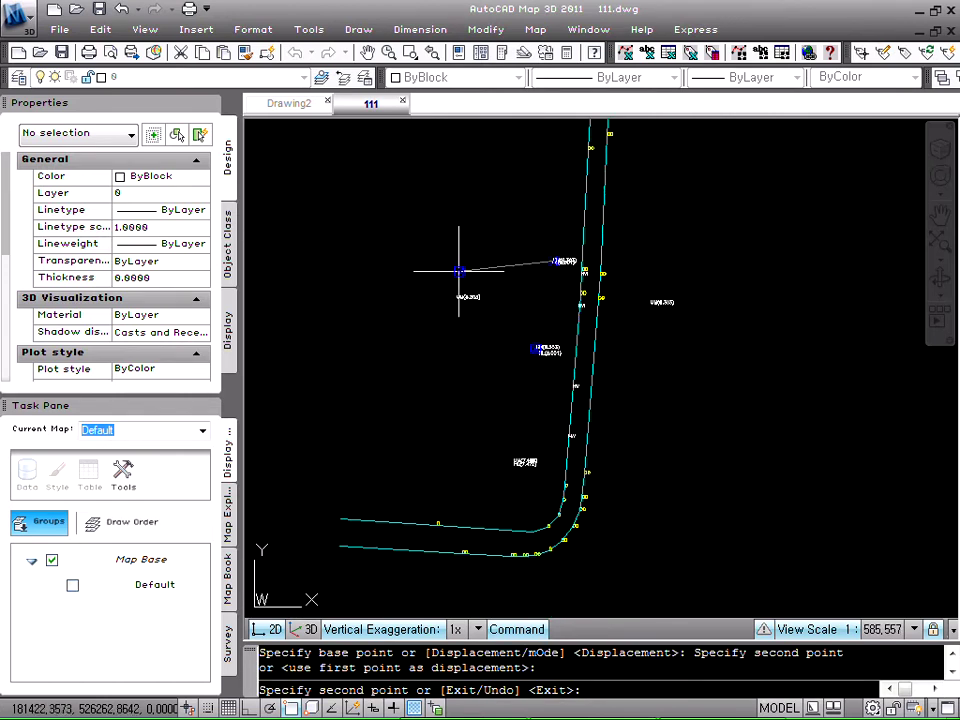
scroll(465, 290, up, 4)
click(433, 338)
Place further sb1012 copies at the UM(8.303) label east of the road and at the UM(7.488)/HL(7.472) labels.
scroll(410, 336, down, 5)
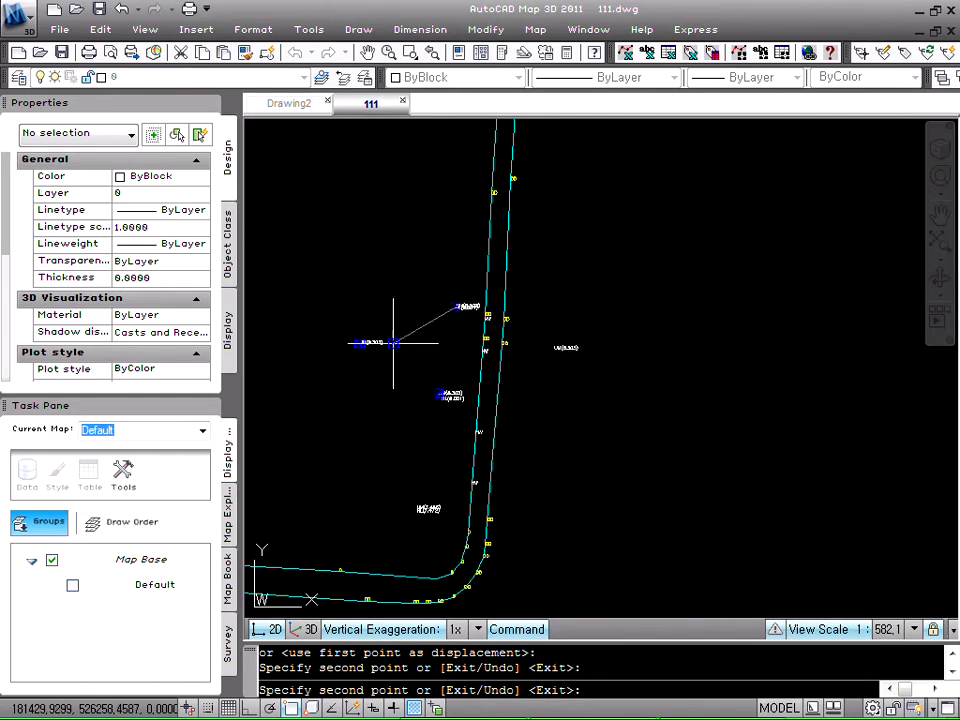
scroll(392, 336, up, 2)
scroll(561, 326, up, 2)
click(591, 326)
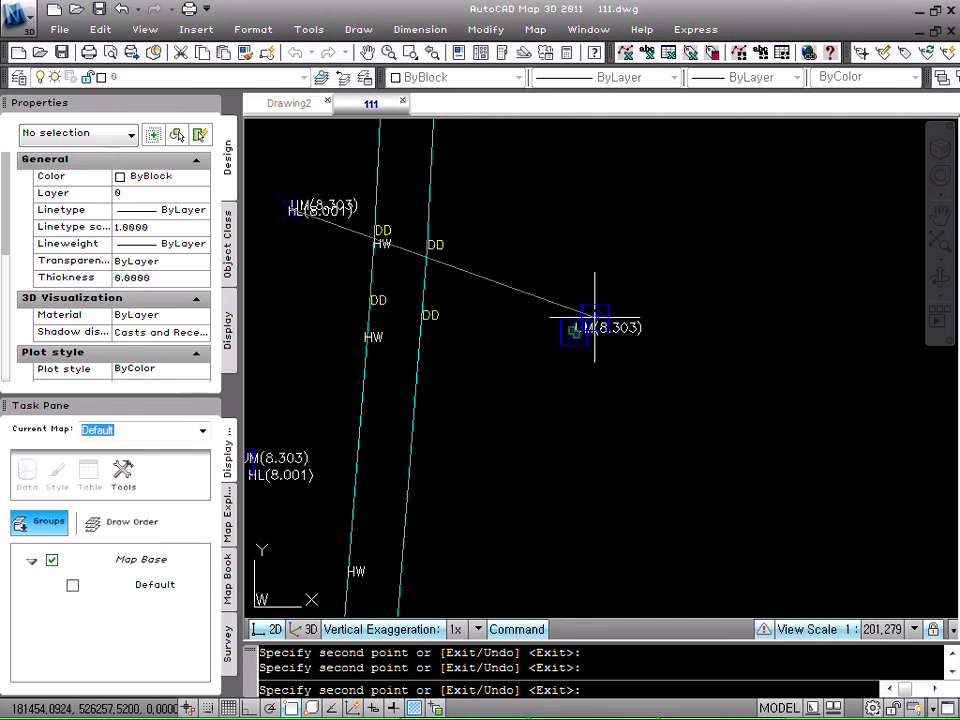
scroll(501, 368, down, 5)
scroll(490, 370, up, 6)
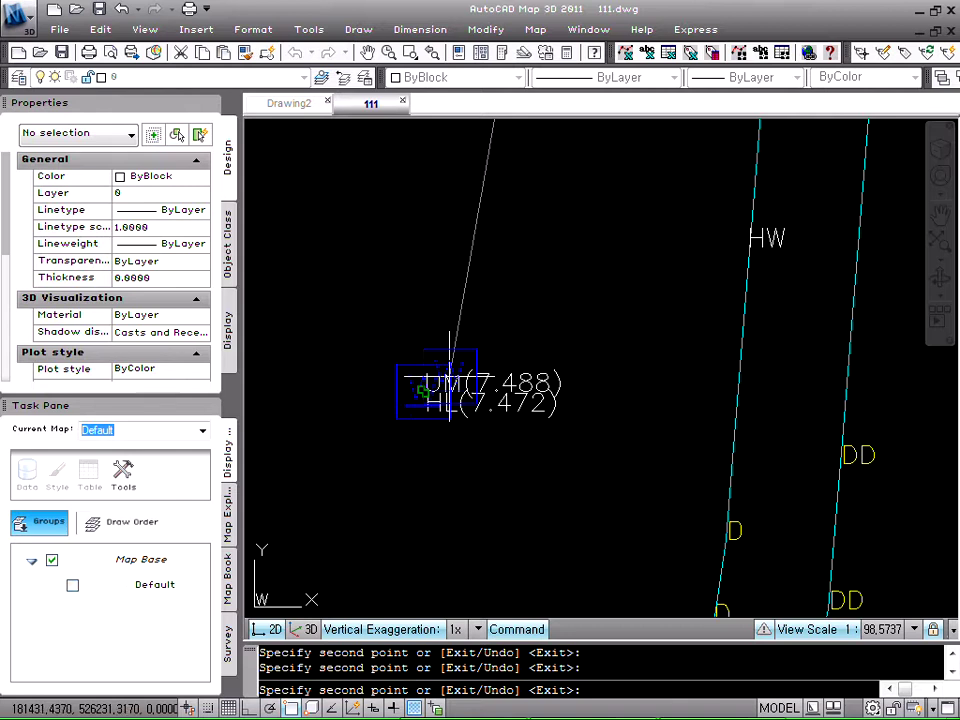
scroll(410, 425, down, 4)
key(Escape)
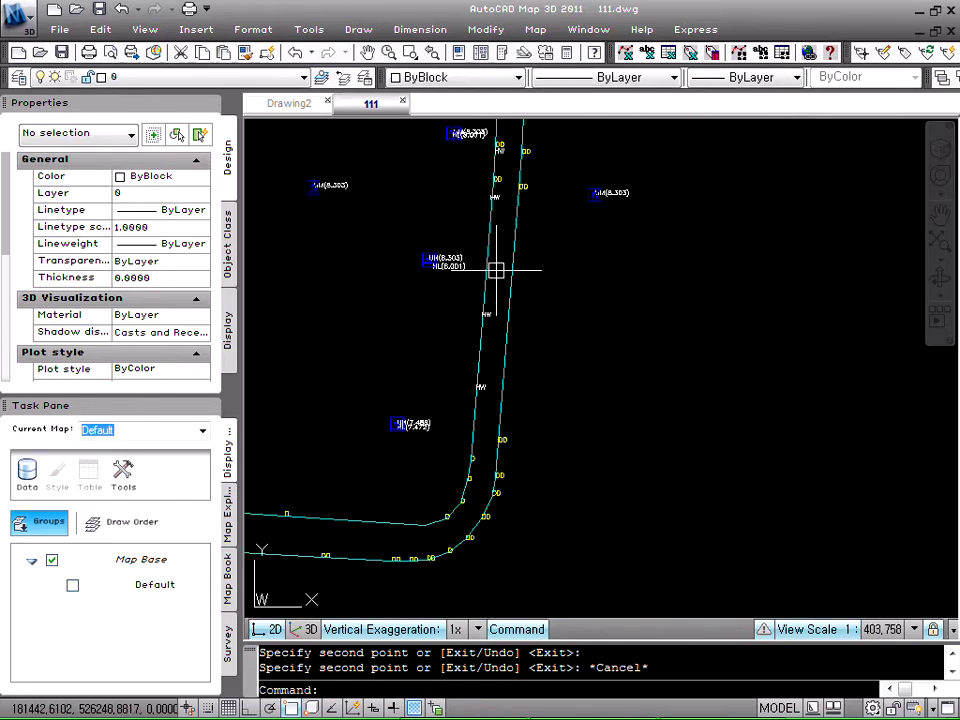
Insert the block sb1021 at the northernmost HW point on the western road line.
text(p)
key(Return)
drag(499, 208, 497, 306)
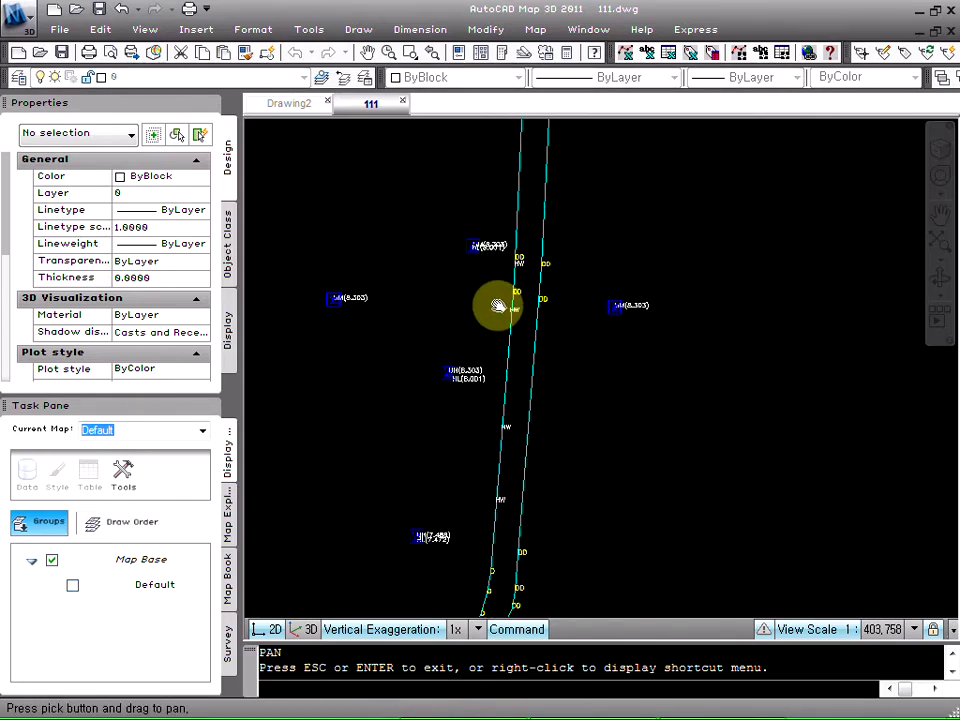
key(Escape)
key(Escape)
scroll(510, 265, up, 5)
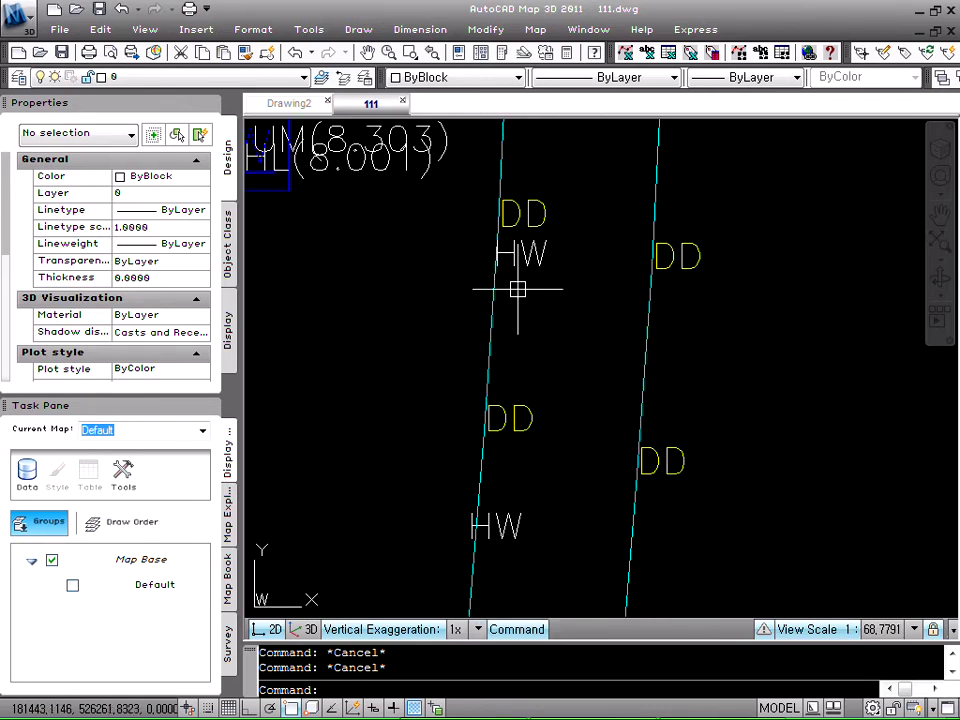
text(i)
key(Return)
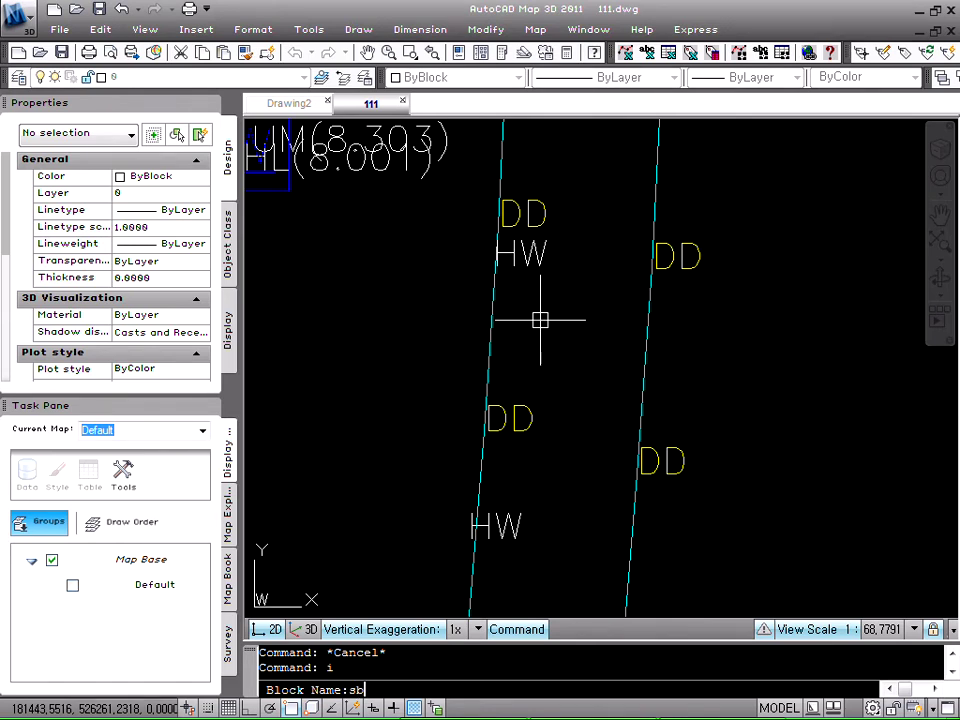
text(sb1021)
key(Return)
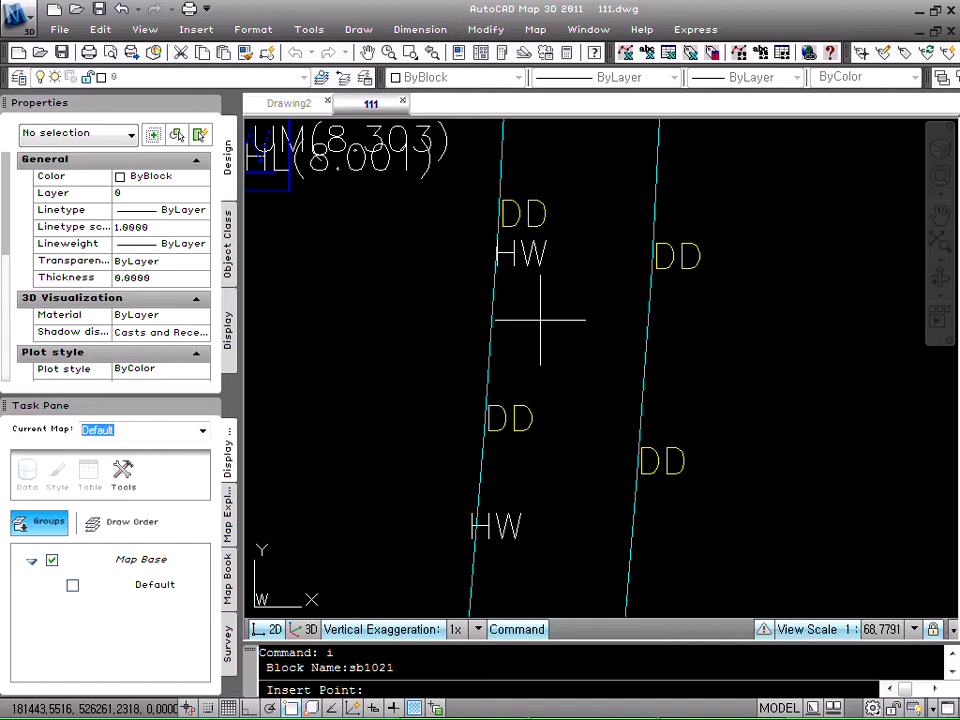
key(Escape)
key(Escape)
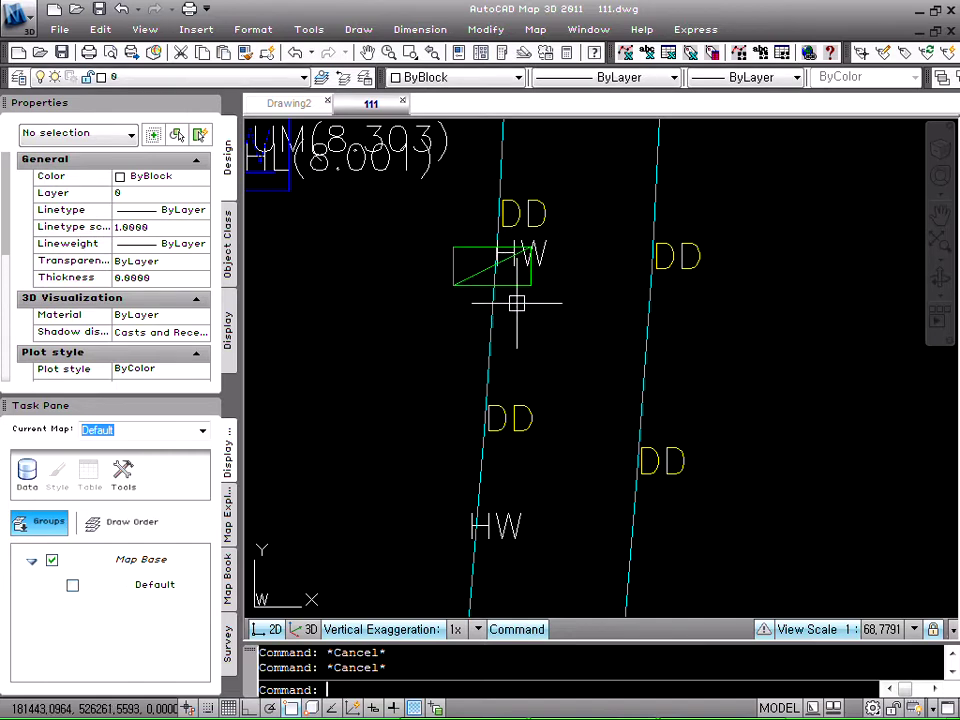
Copy the sb1021 symbol from its centre to the next HW point south on the western road line.
text(c)
key(Return)
click(527, 268)
key(Return)
click(493, 268)
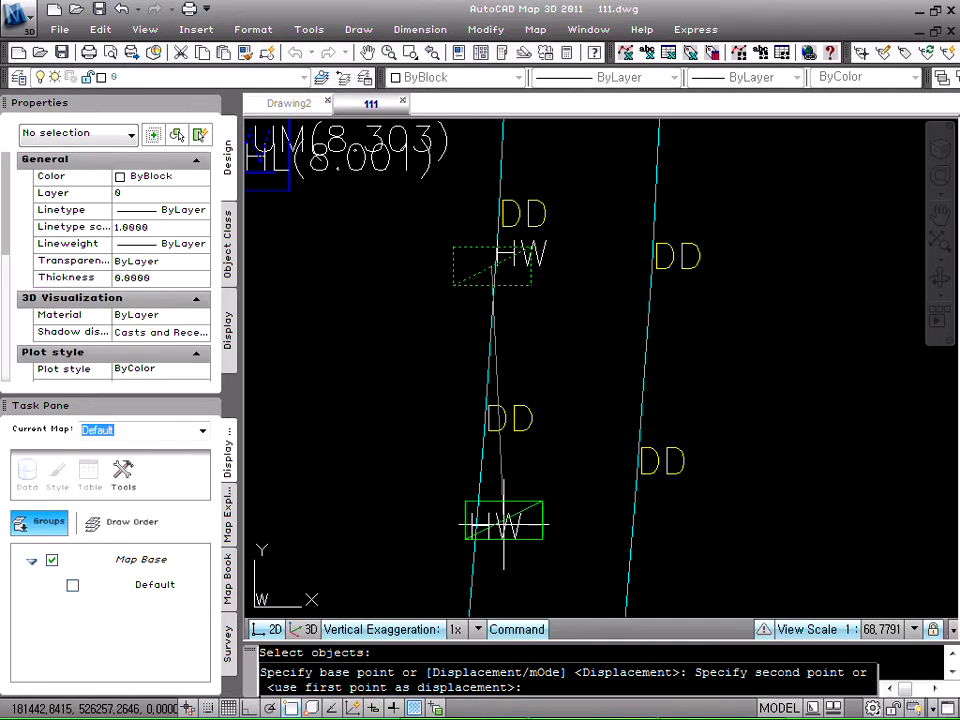
click(467, 541)
Place further sb1021 copies at the two remaining HW points farther south on the western road line.
scroll(500, 525, down, 8)
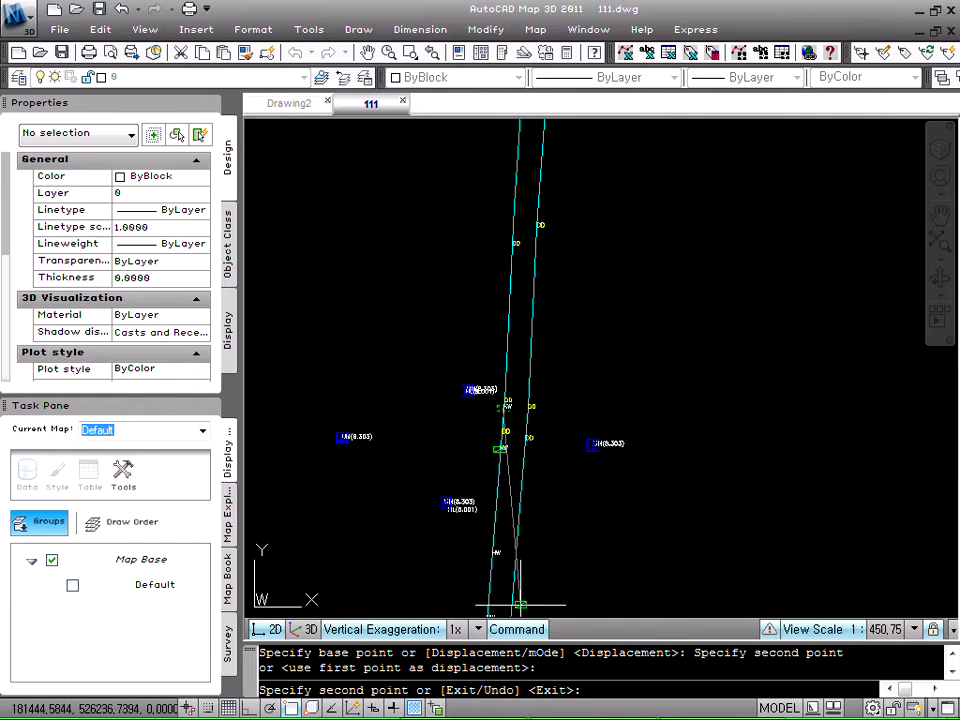
scroll(480, 506, up, 3)
click(479, 503)
scroll(491, 420, down, 4)
scroll(493, 493, up, 3)
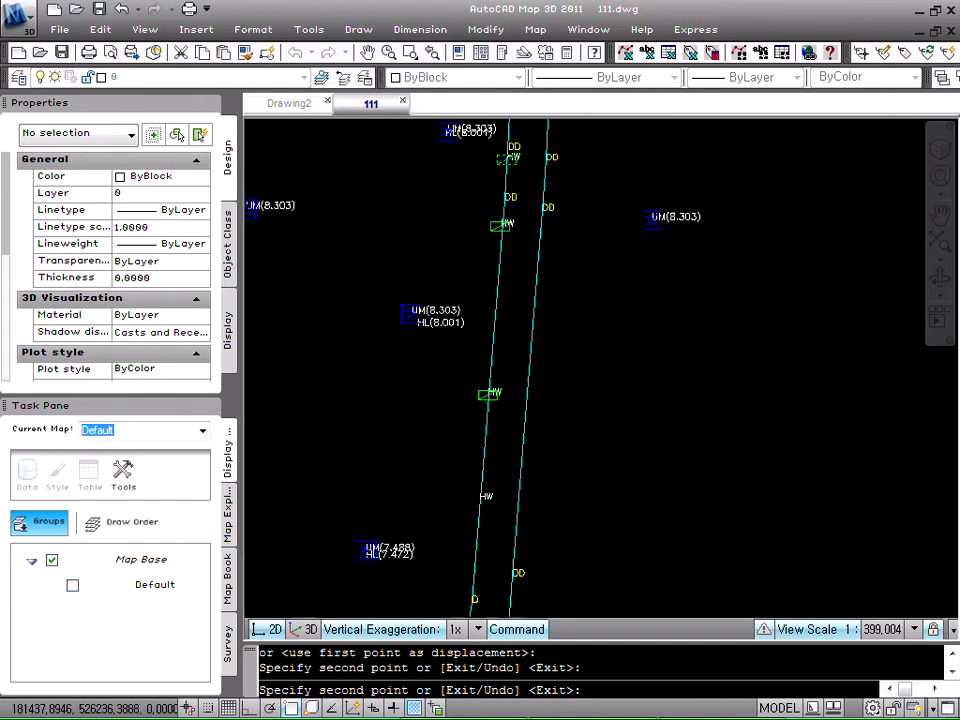
click(486, 498)
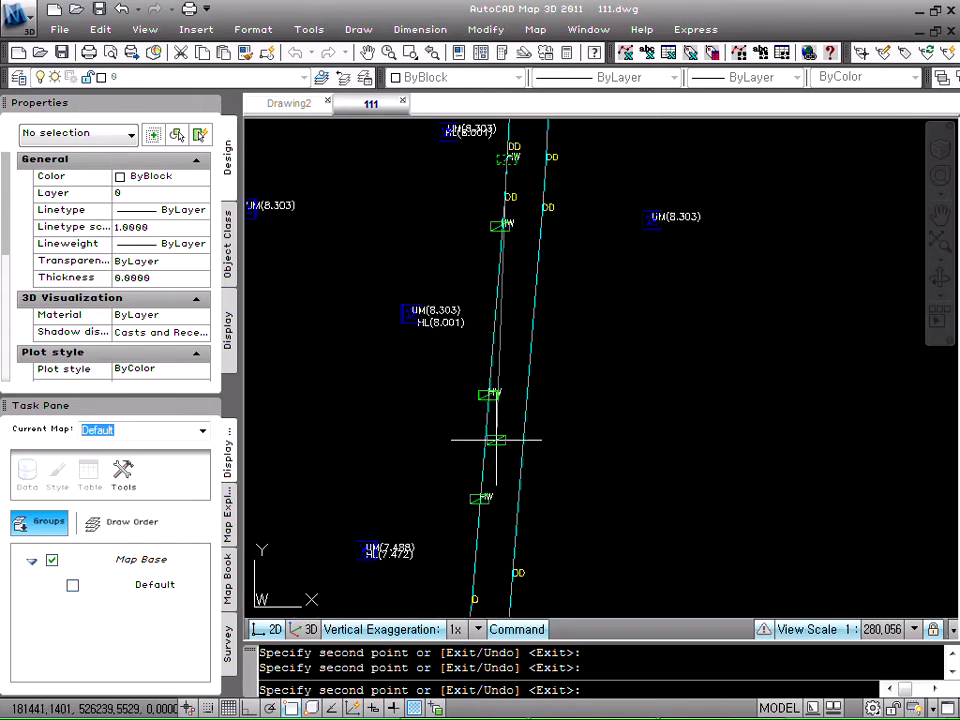
scroll(483, 455, down, 2)
key(Escape)
key(Escape)
Look over the placed sb1012 and sb1021 symbols along the road, from the southern bend to the northernmost labels.
scroll(405, 332, up, 2)
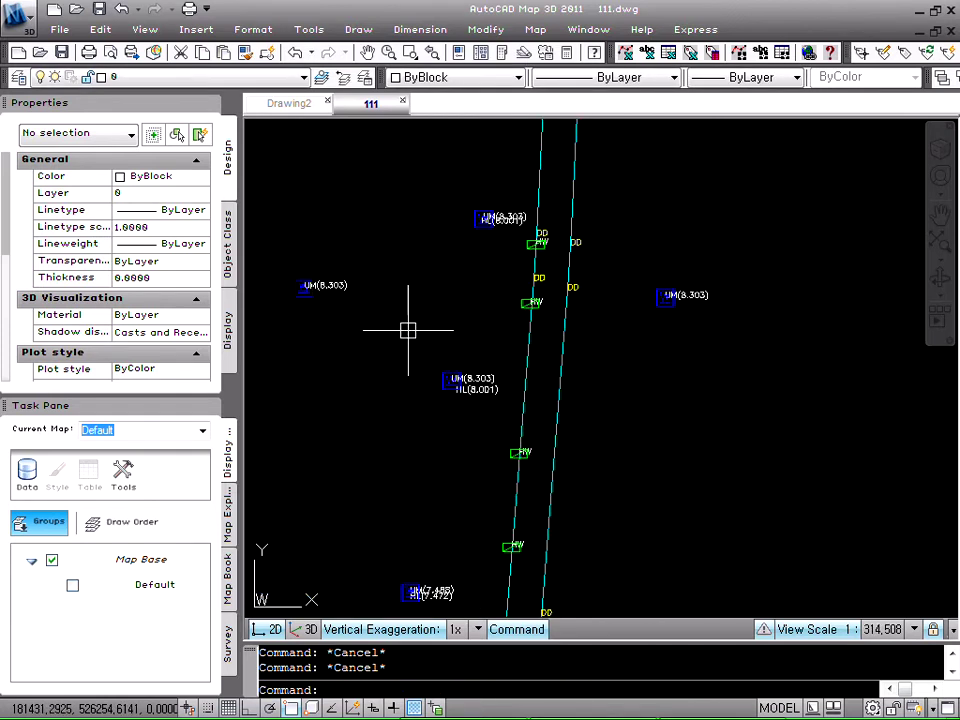
right_click(527, 338)
drag(477, 388, 498, 258)
key(Escape)
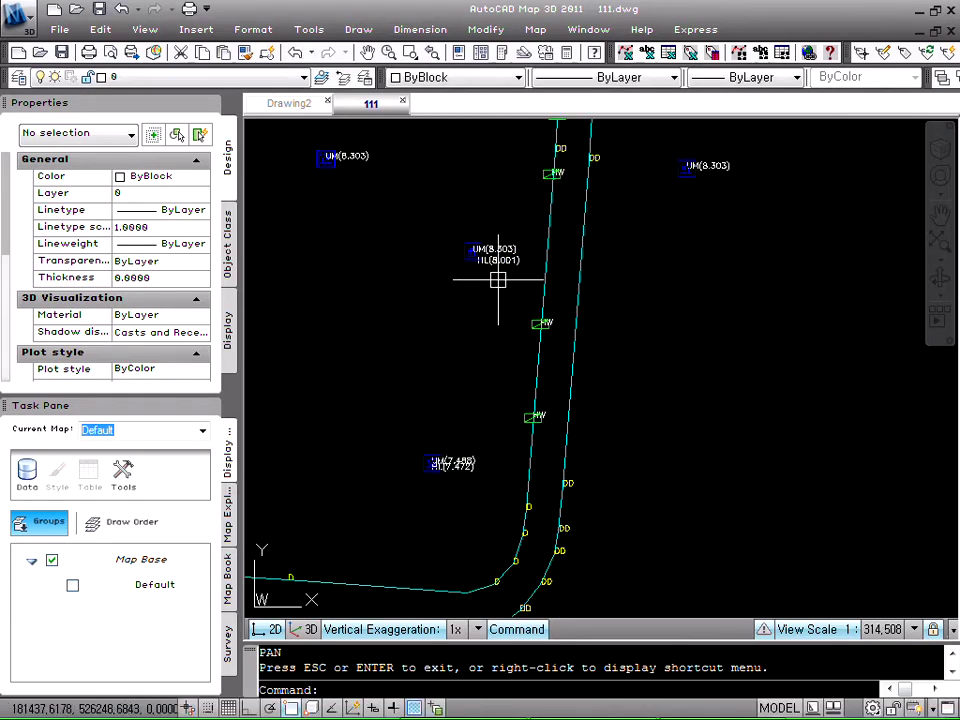
right_click(477, 198)
drag(476, 196, 462, 370)
key(Escape)
scroll(464, 288, up, 2)
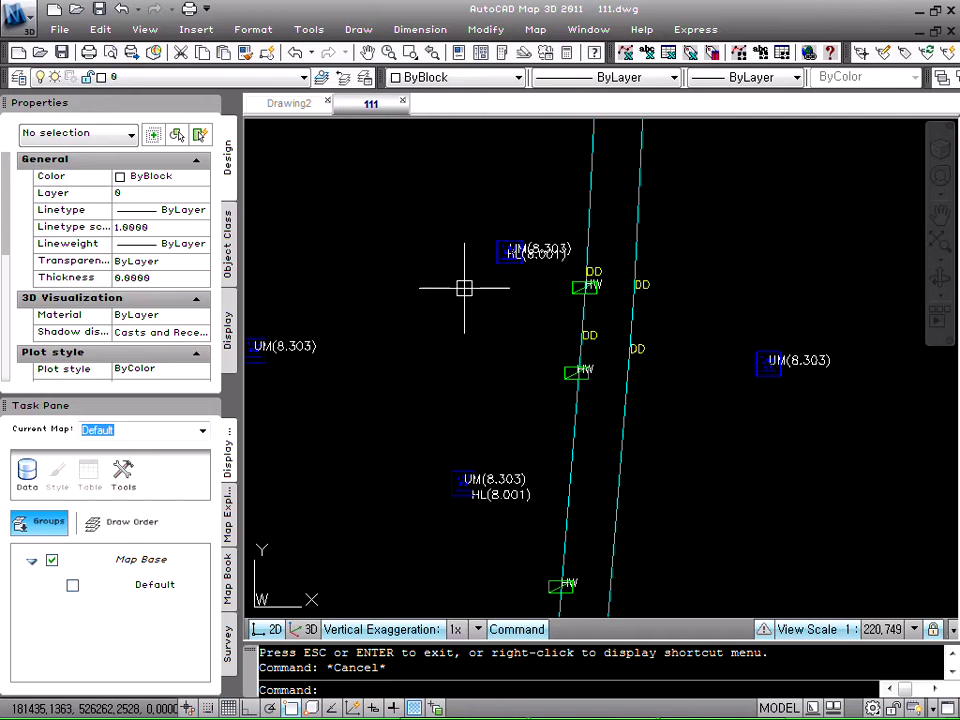
key(Escape)
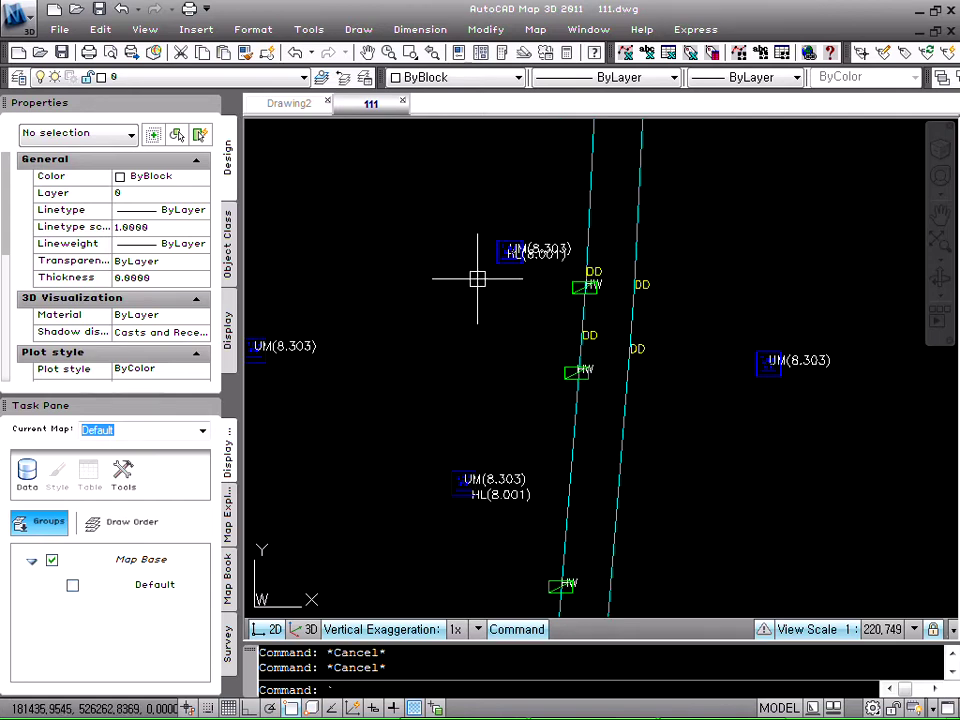
Draw a polyline from the northernmost UM(8.303) point through its HL(8.001) point to the southern UM(8.303) point.
text(pl)
key(Return)
scroll(490, 274, up, 4)
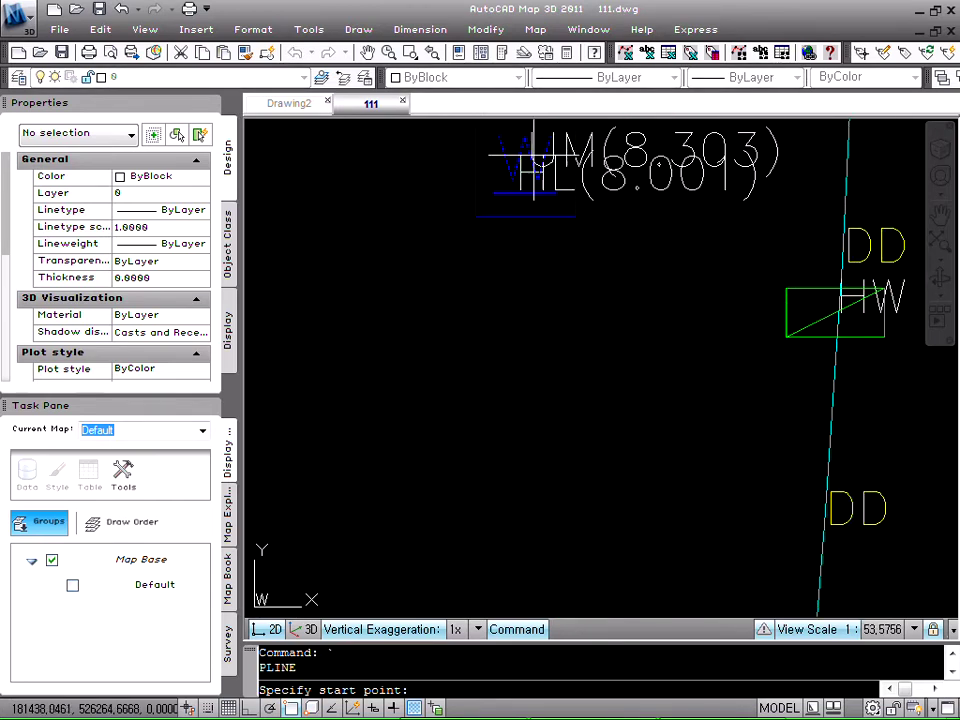
click(525, 165)
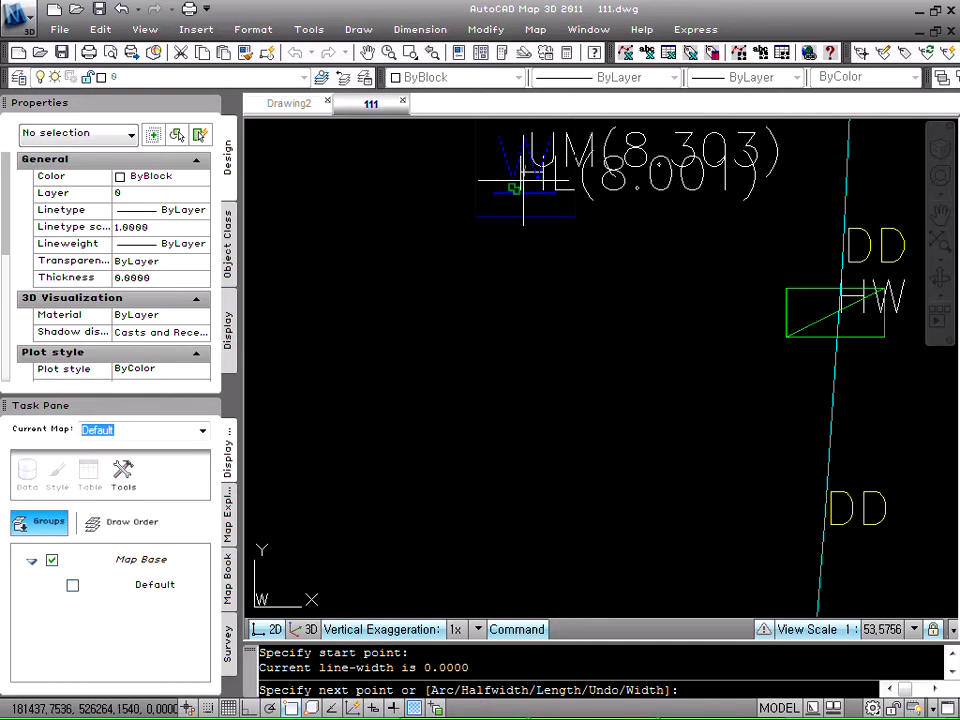
click(515, 184)
scroll(515, 180, down, 5)
scroll(502, 285, up, 4)
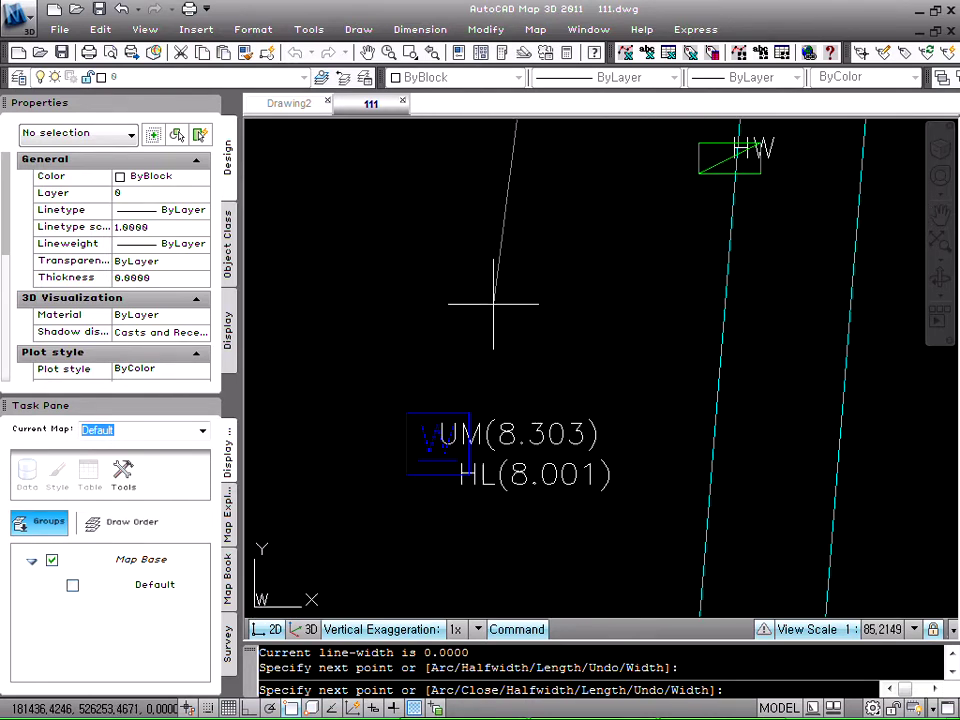
click(443, 412)
key(Return)
Draw a second polyline from the southern UM(8.303) point through its HL(8.001) point to the UM(7.488) point.
key(Return)
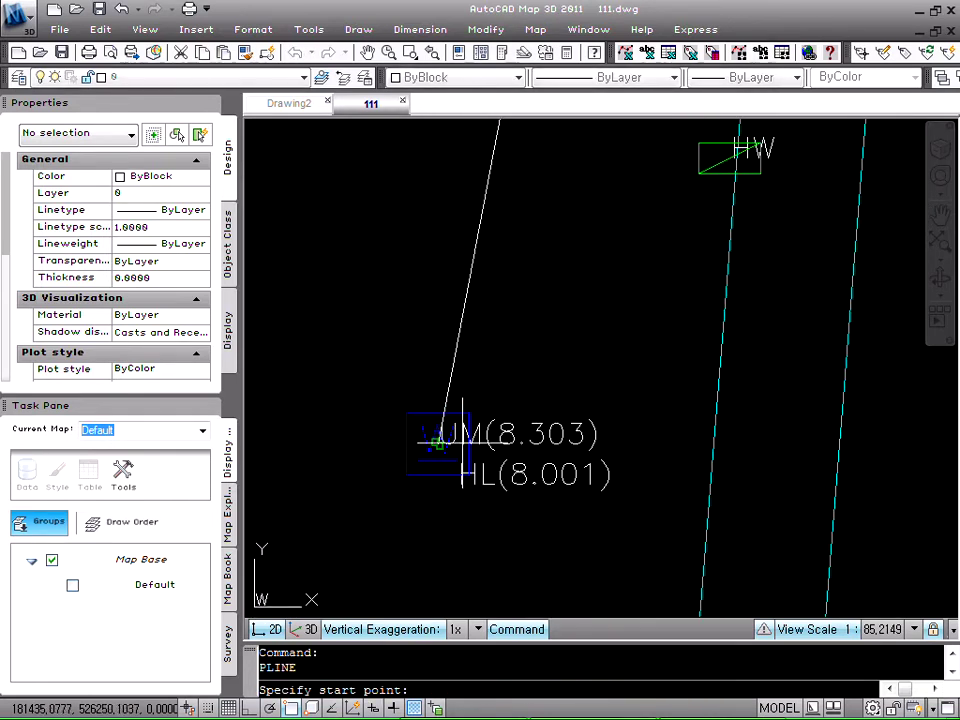
click(446, 439)
click(467, 475)
scroll(519, 291, down, 5)
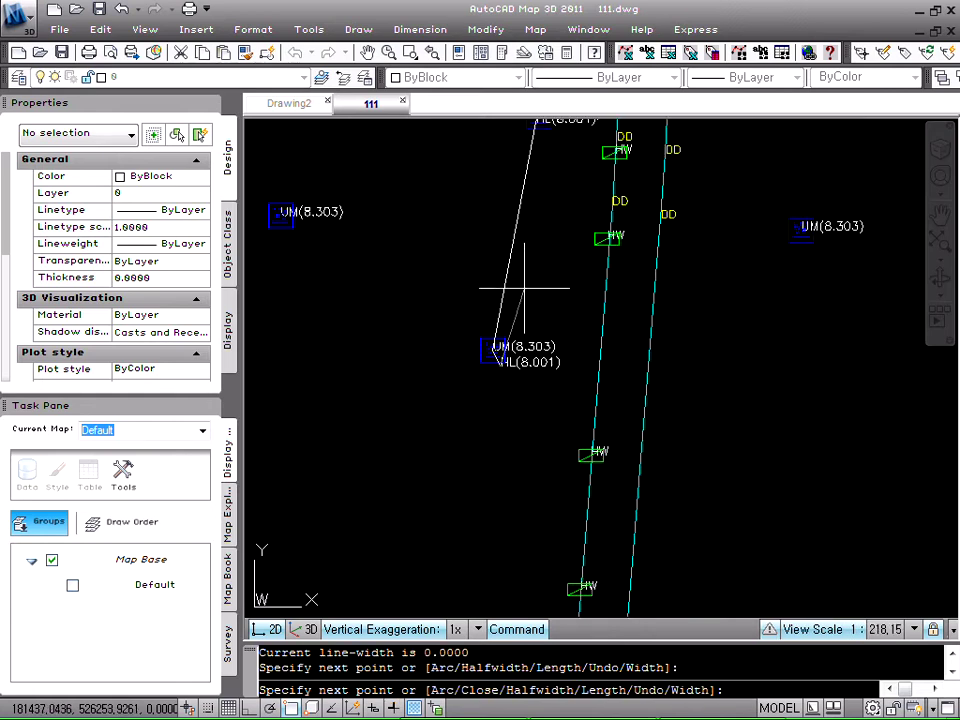
scroll(467, 456, up, 5)
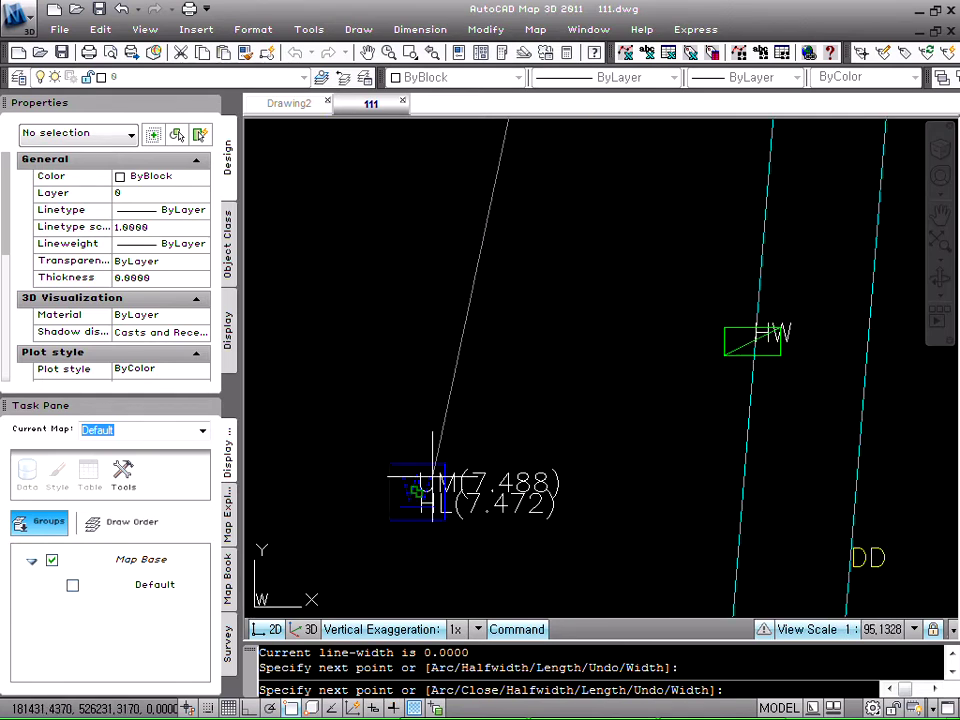
click(418, 488)
key(Return)
Draw a polyline across the road from the westernmost UM(8.303) symbol to the UM(8.303) symbol east of the road.
scroll(453, 476, down, 5)
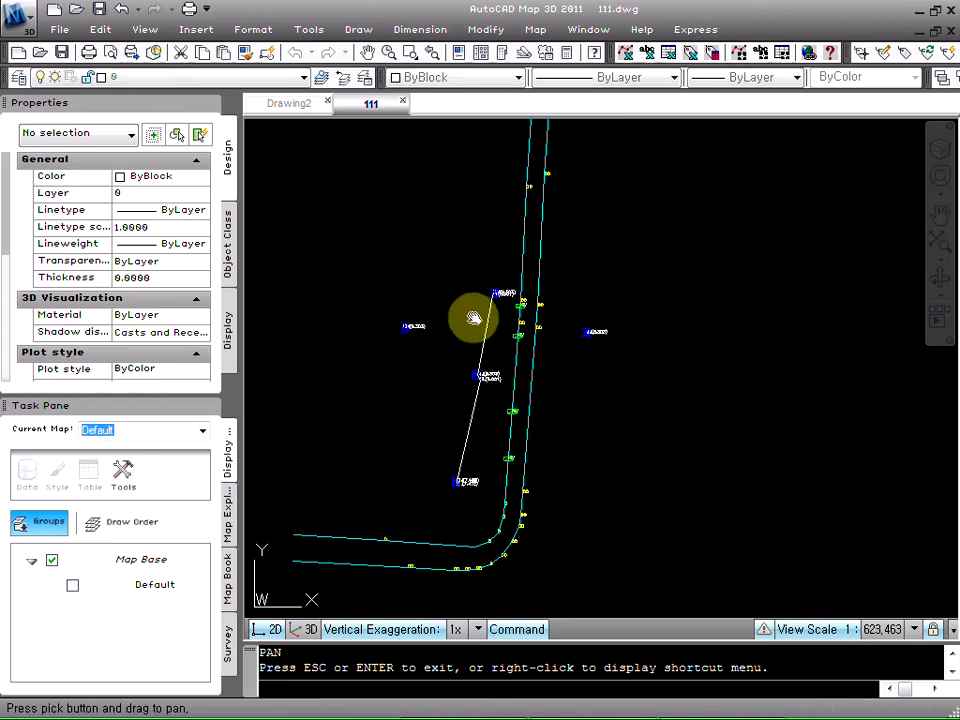
middle_drag(473, 318, 473, 355)
scroll(403, 366, up, 6)
key(Escape)
key(Return)
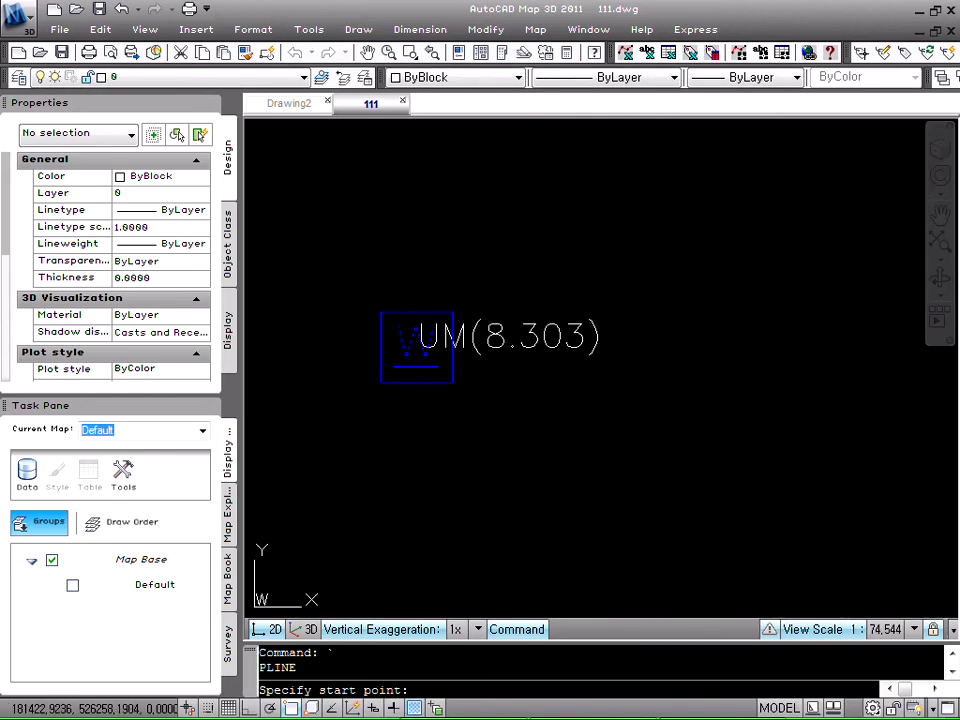
click(412, 338)
scroll(339, 348, down, 5)
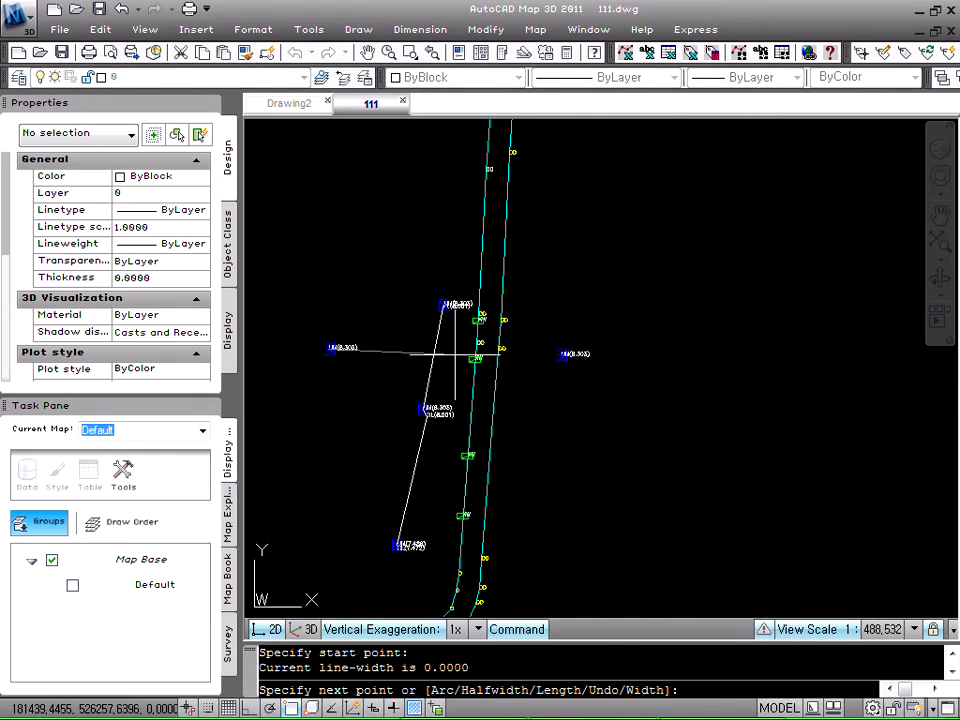
scroll(568, 352, up, 4)
click(615, 341)
key(Return)
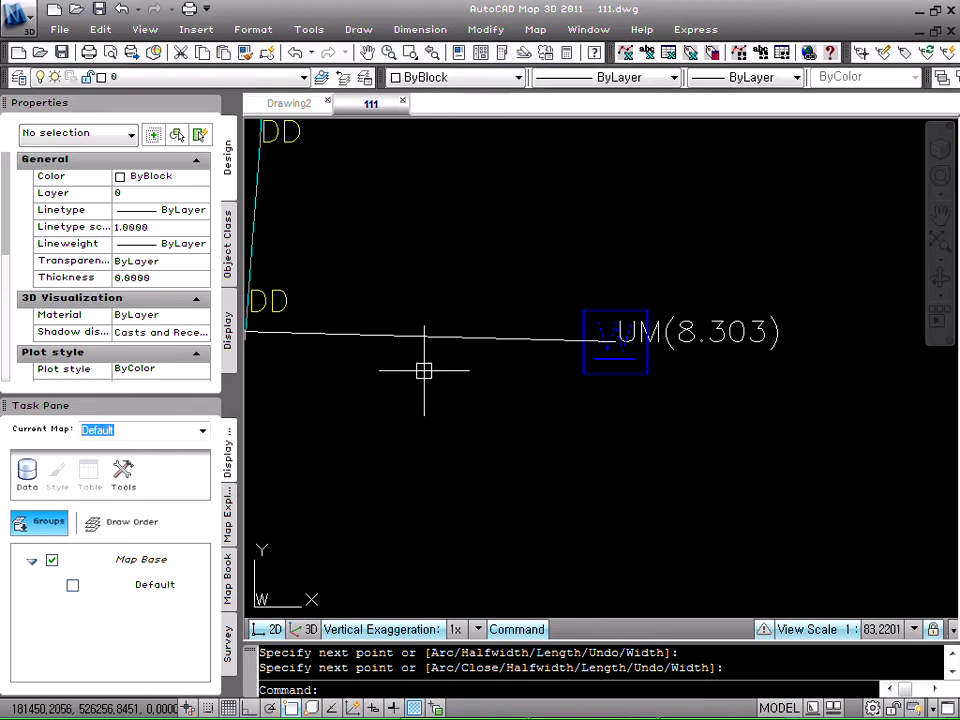
Move the three new polylines to layer sba003 with the qw command.
scroll(476, 368, down, 3)
middle_drag(323, 371, 523, 314)
key(Escape)
key(Escape)
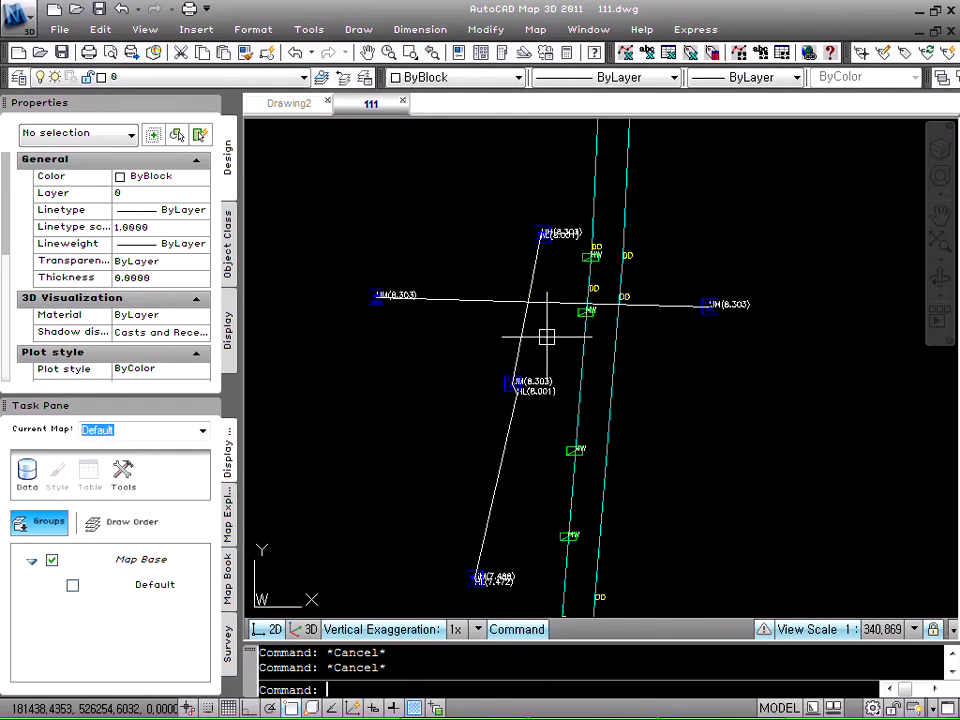
text(qw)
key(Return)
click(540, 326)
click(514, 317)
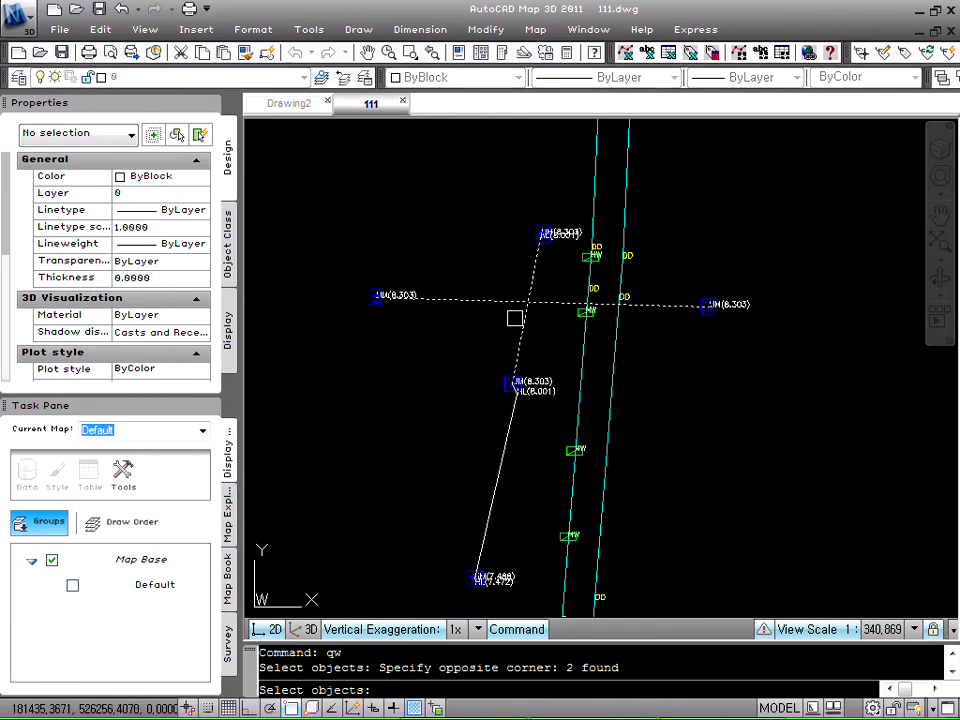
click(521, 482)
click(476, 462)
key(Return)
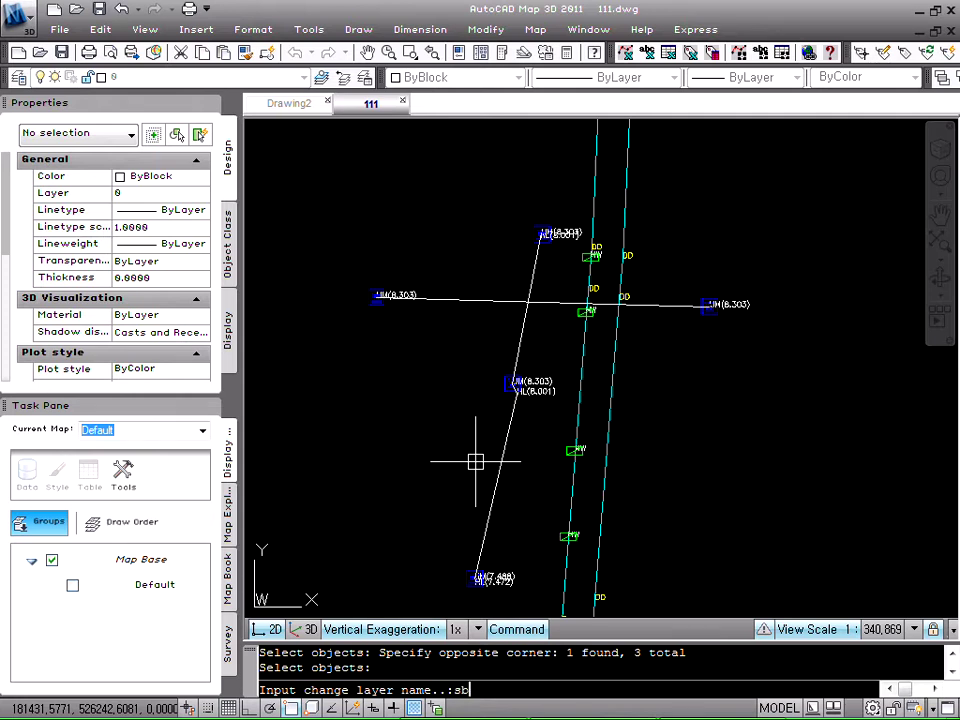
text(3)
key(Return)
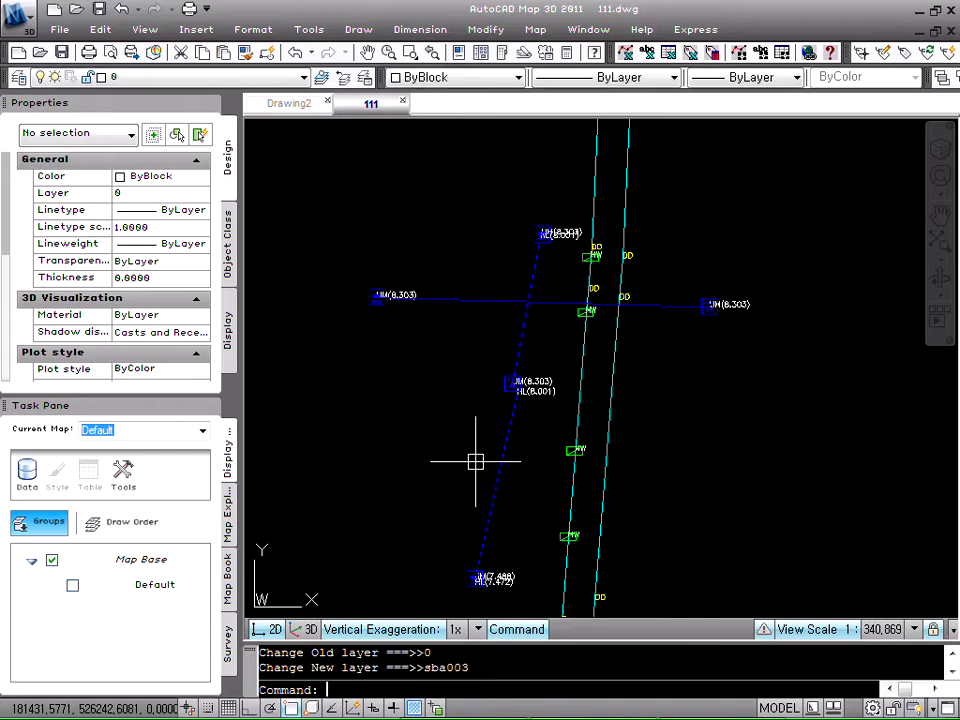
key(Escape)
key(Escape)
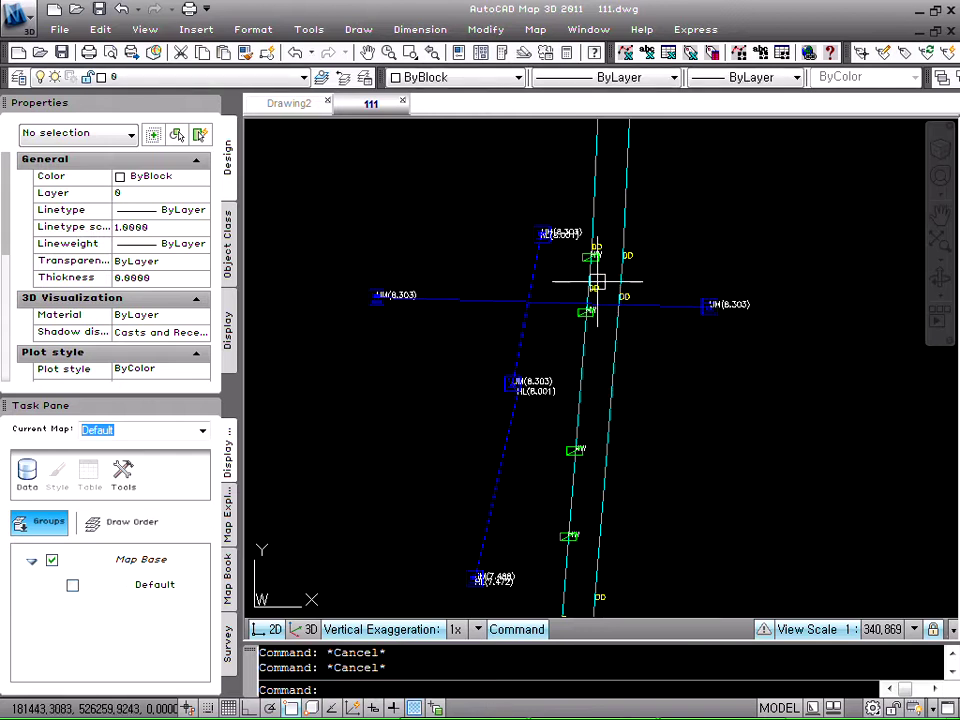
Select the northern polyline to check its layer and vertices, and look over the connected lines.
scroll(548, 268, up, 4)
middle_drag(555, 228, 515, 257)
key(Escape)
click(481, 279)
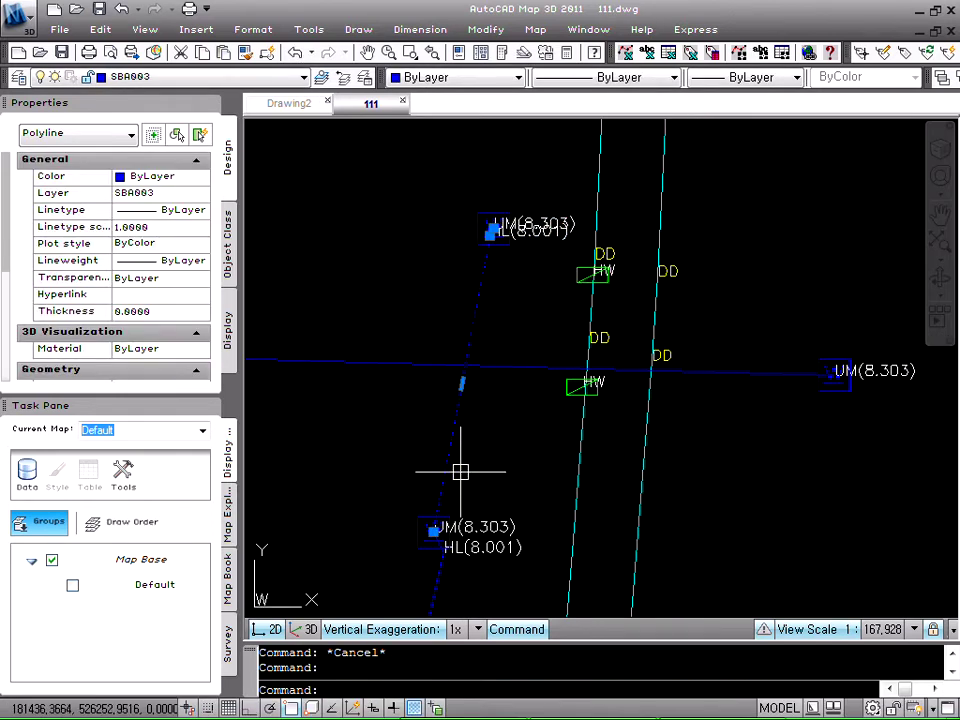
key(Escape)
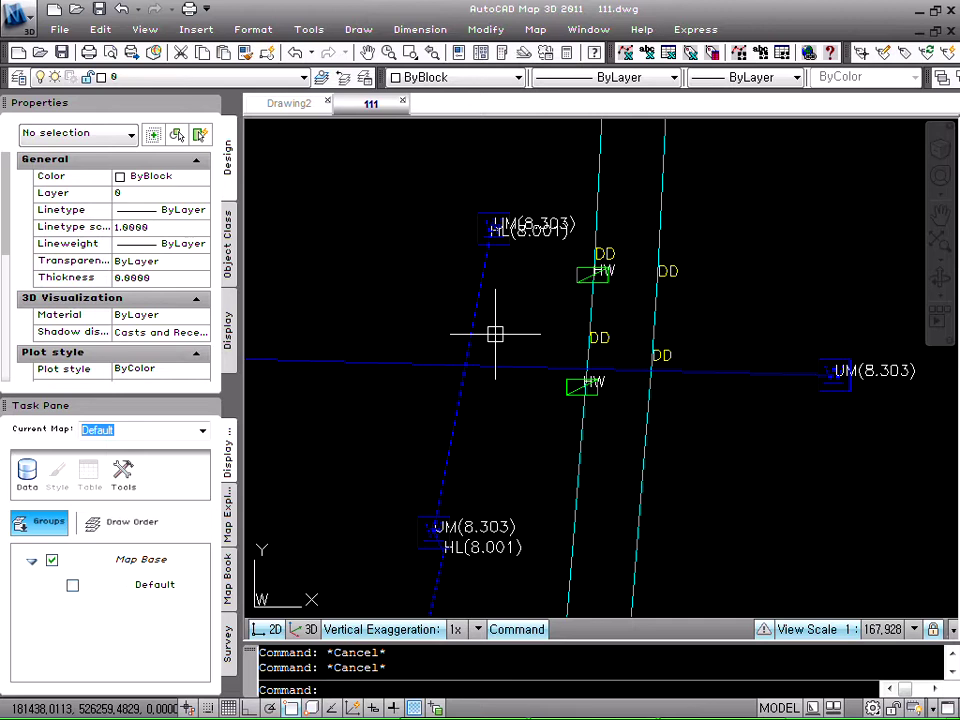
scroll(470, 315, down, 4)
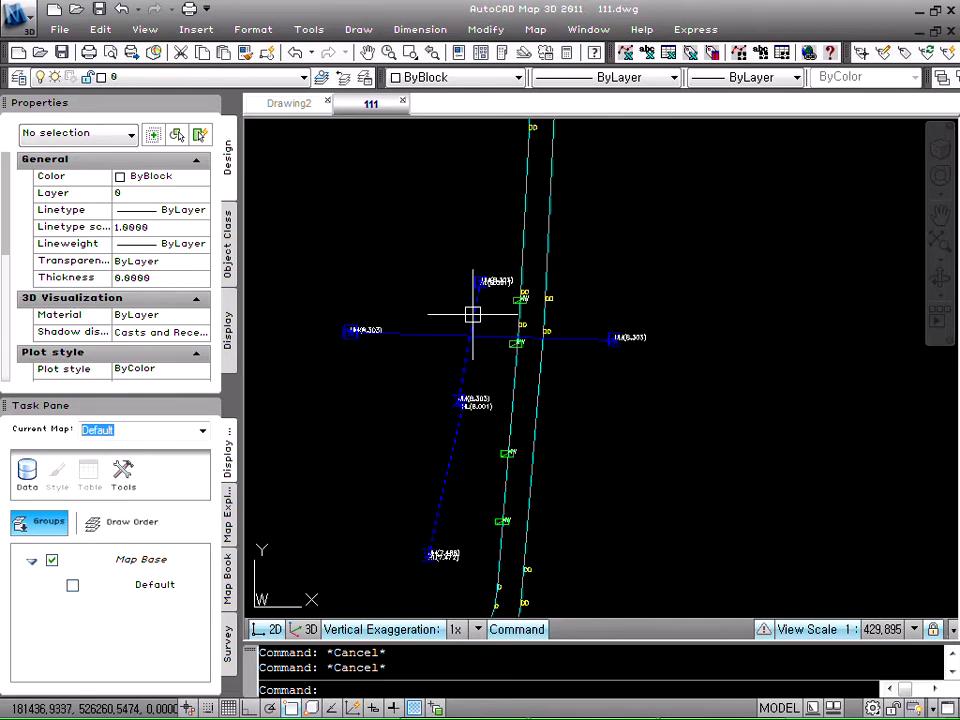
scroll(470, 315, up, 2)
scroll(469, 315, down, 2)
scroll(461, 401, up, 2)
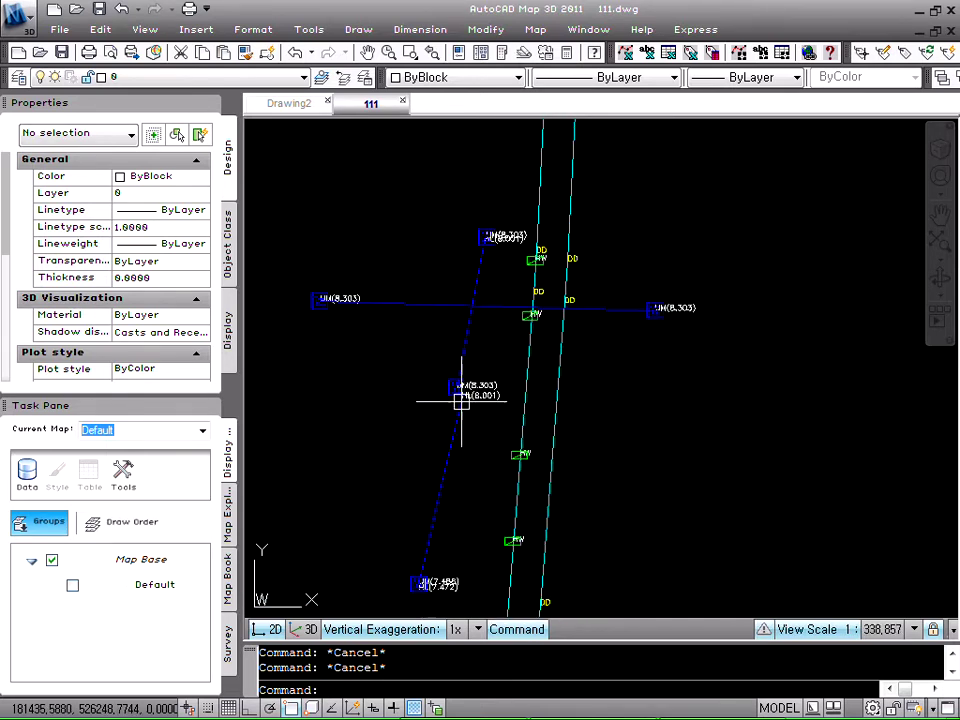
Load the LISP routine 폴리라인그린방향알아내기-ee.lsp from the Download folder.
scroll(461, 401, up, 1)
click(309, 29)
mouse_move(390, 470)
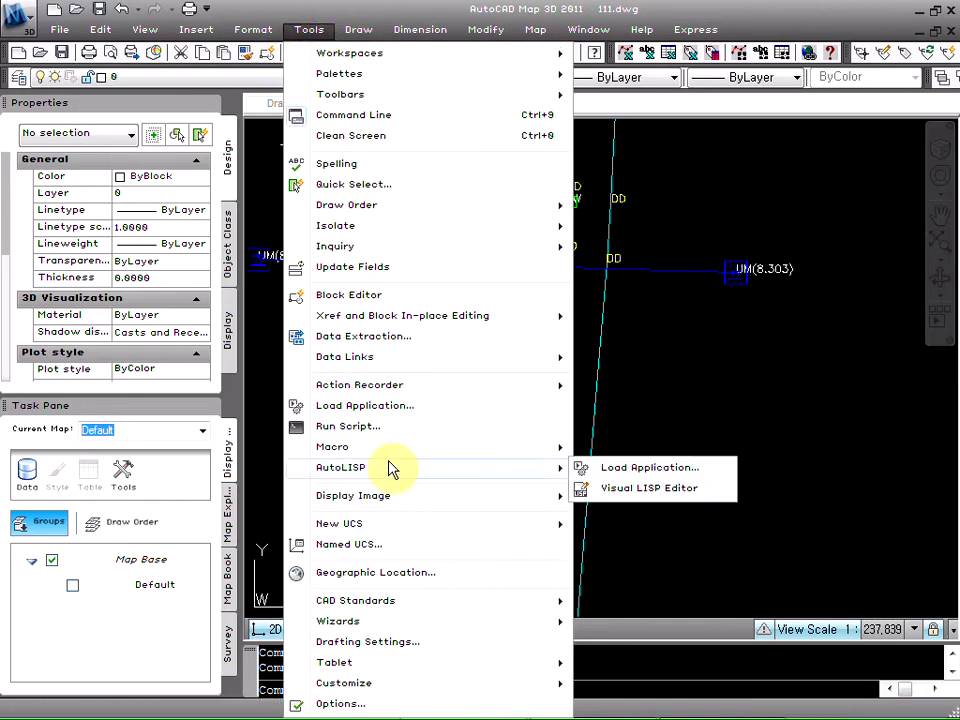
click(360, 405)
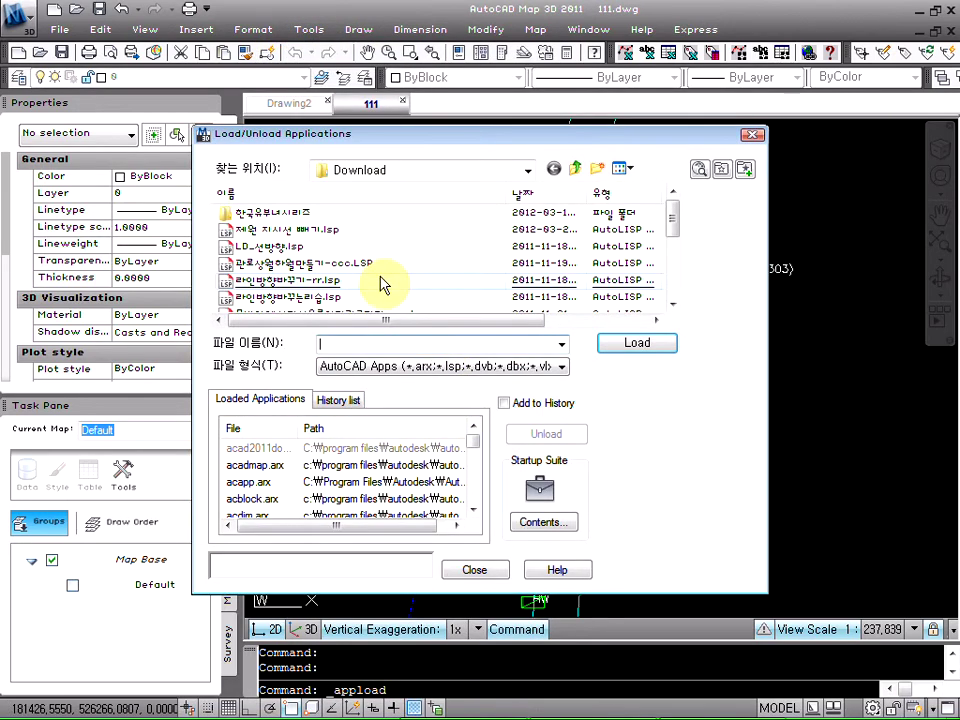
scroll(381, 284, down, 2)
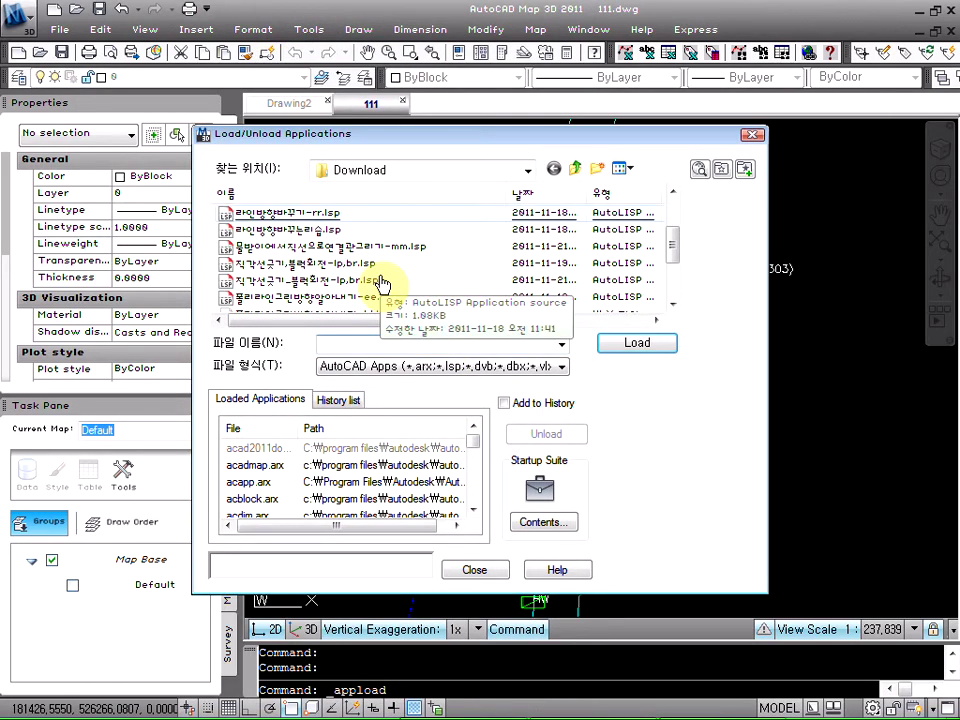
scroll(381, 283, down, 2)
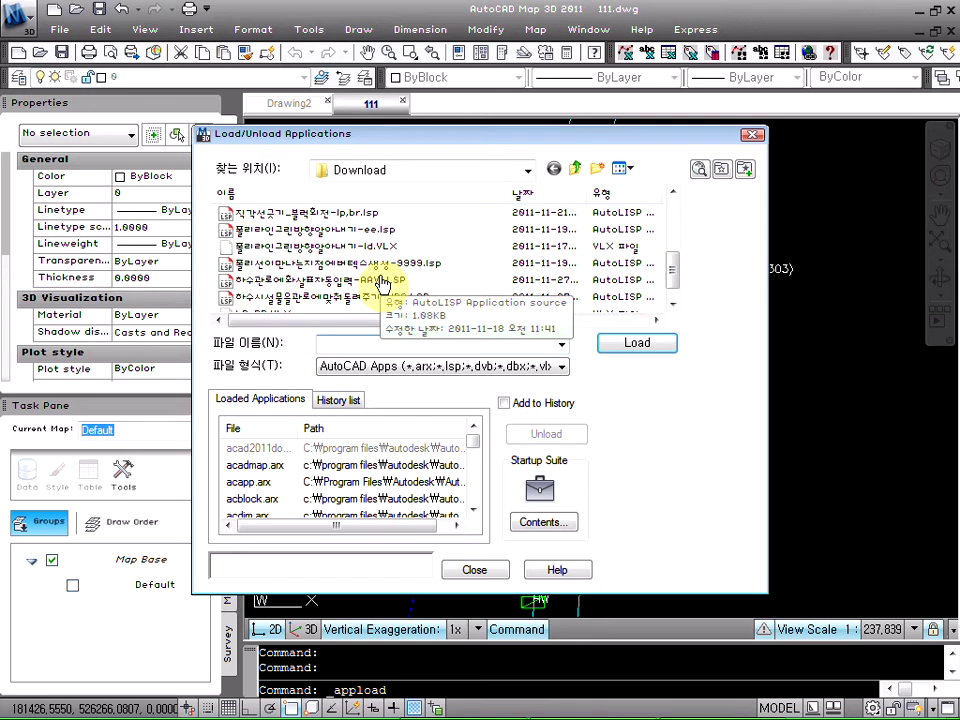
scroll(381, 283, down, 3)
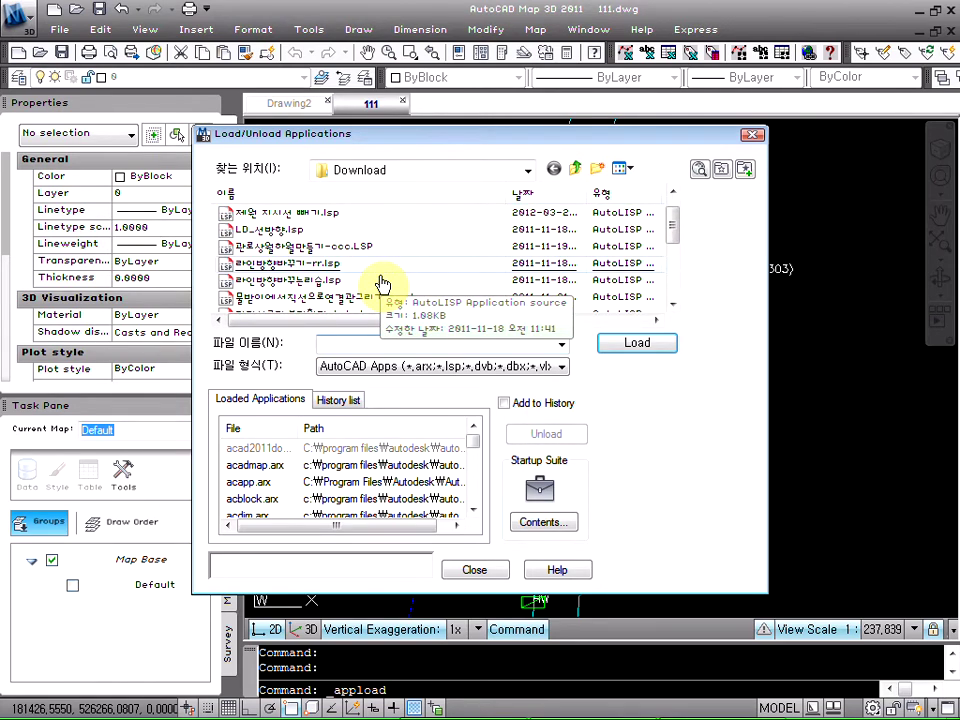
scroll(381, 283, down, 2)
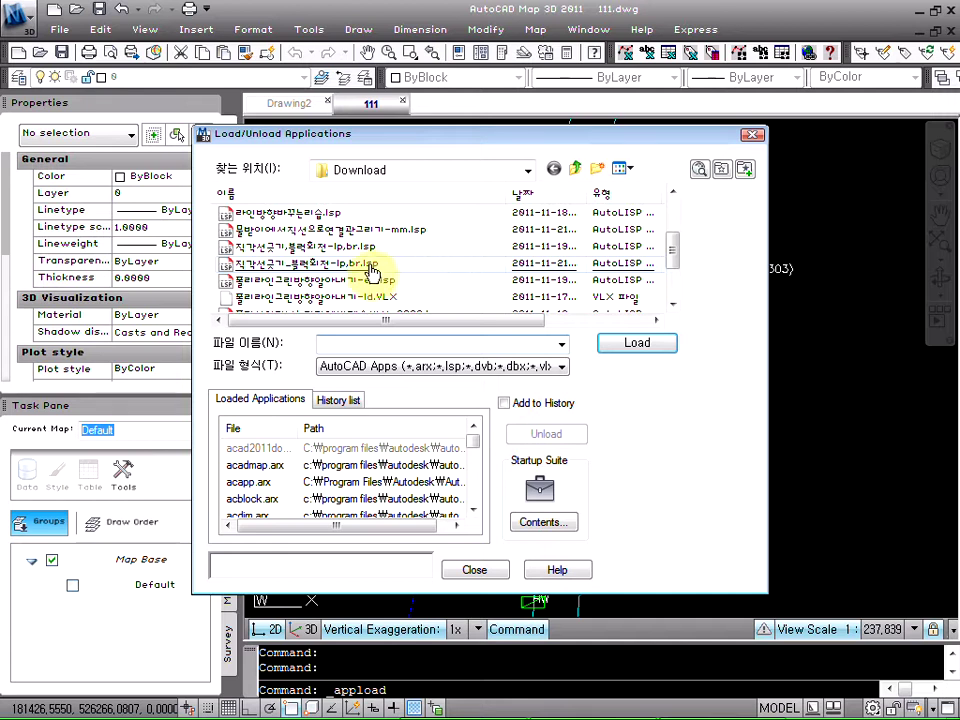
click(348, 281)
double_click(348, 281)
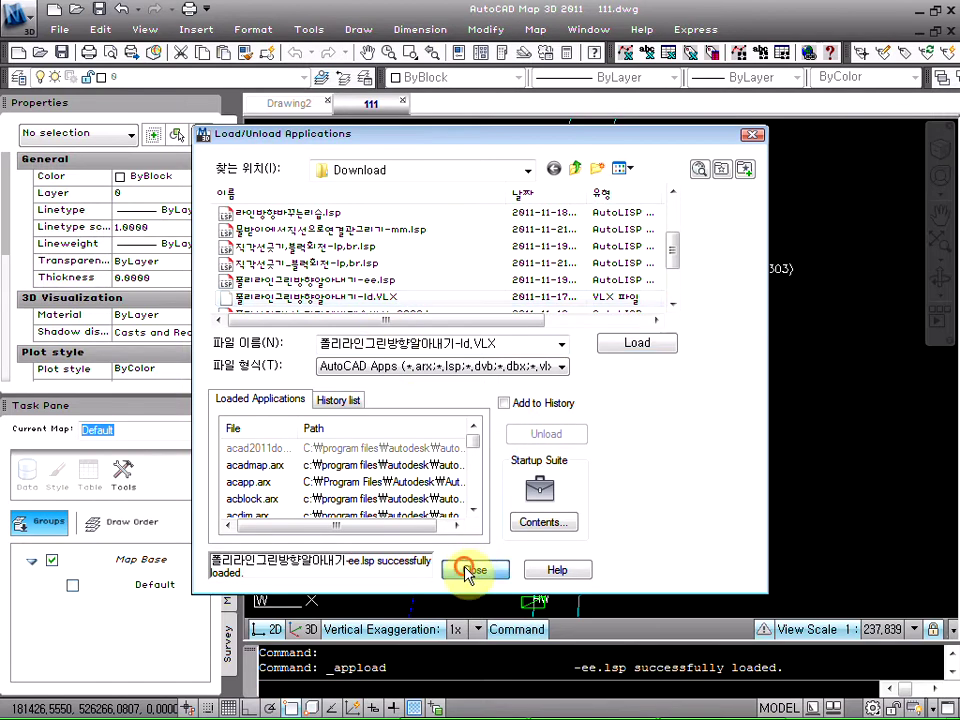
click(474, 570)
Run the ee command on the northern UM/HL polyline to mark its drawing direction.
text(ee)
key(Return)
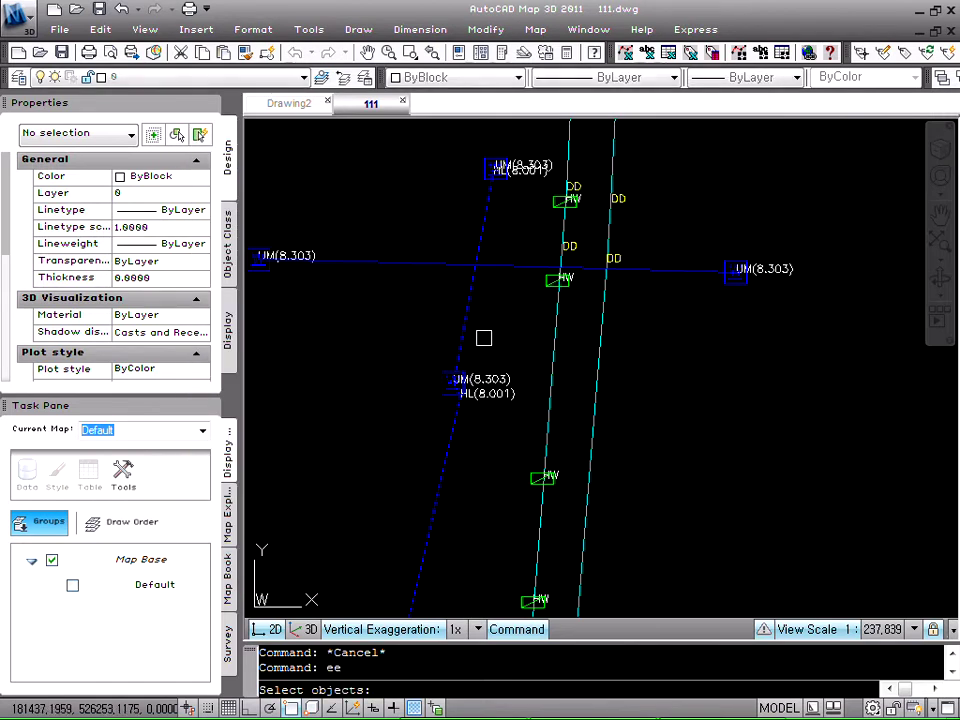
click(461, 310)
key(Return)
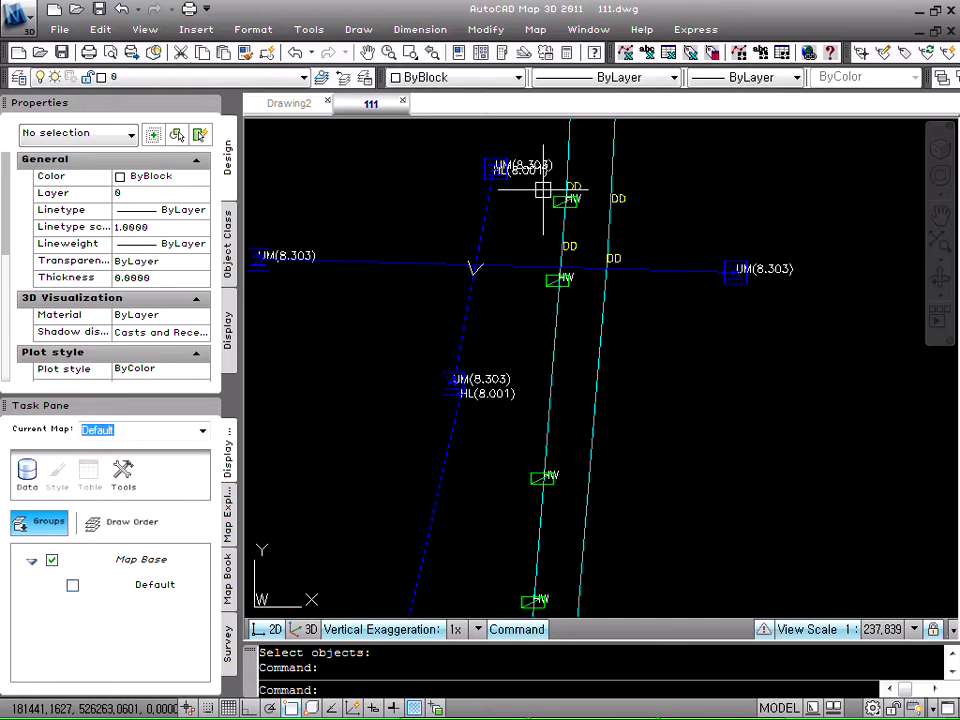
scroll(499, 178, up, 2)
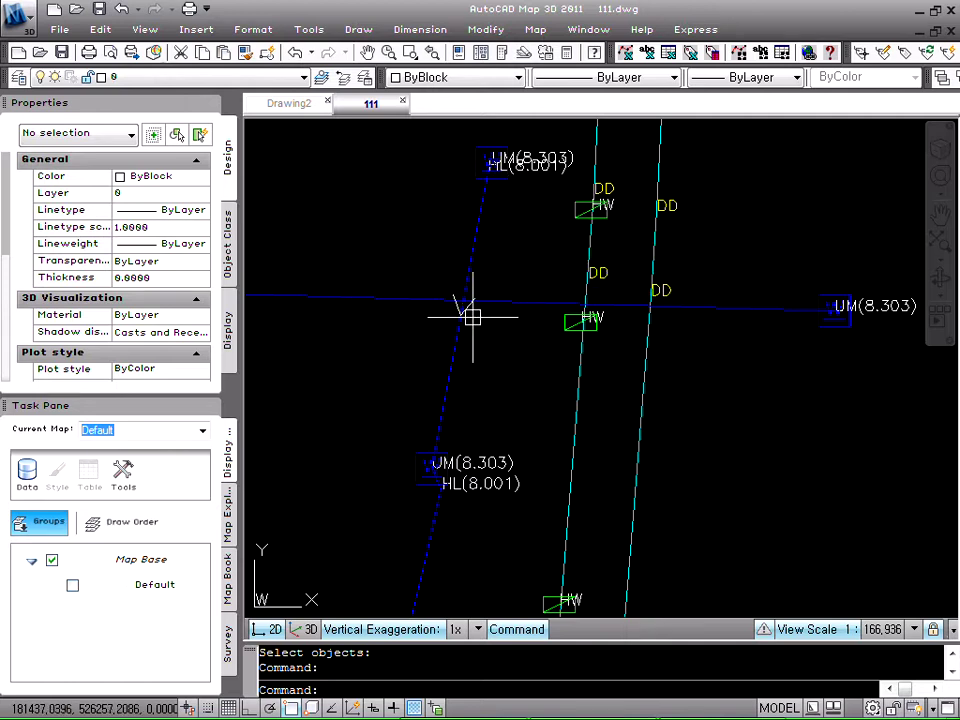
Run ee on the southern polyline and on the polyline crossing the road to mark their drawing directions.
scroll(470, 318, down, 4)
key(space)
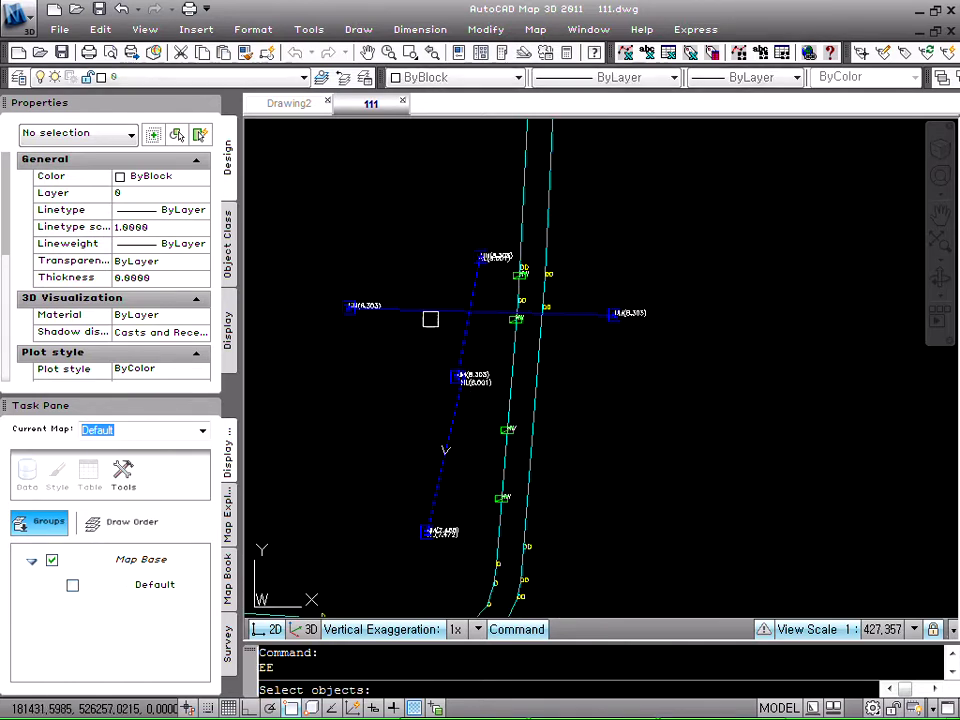
click(420, 312)
key(space)
scroll(448, 305, up, 2)
scroll(448, 305, down, 2)
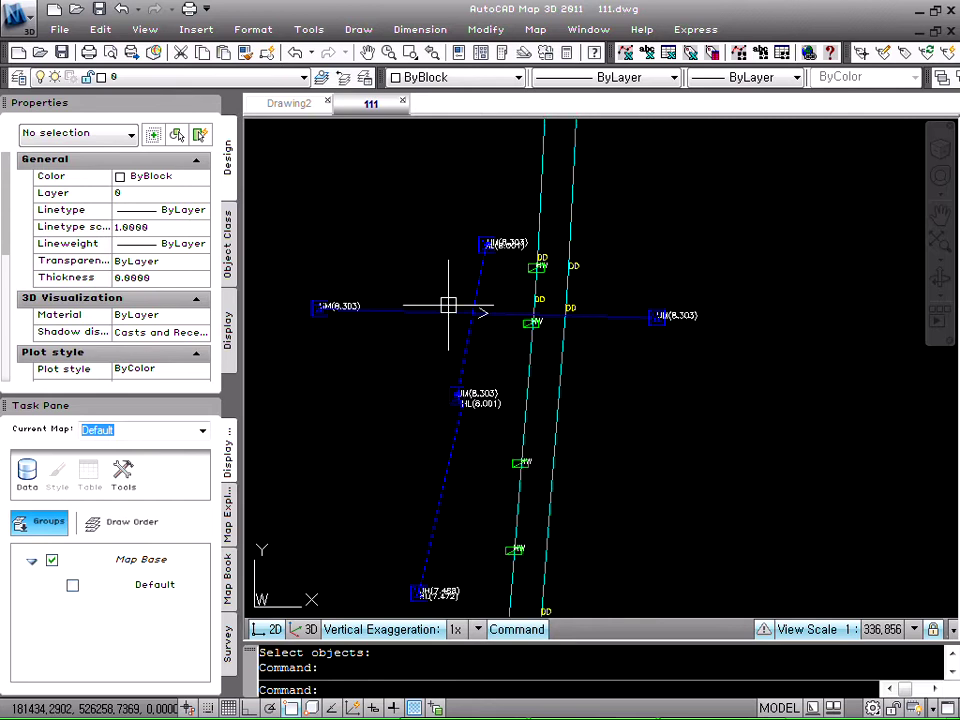
Repeat ee on the southern polyline and once more on the crossing polyline to compare their direction arrows.
key(space)
click(454, 452)
key(space)
key(space)
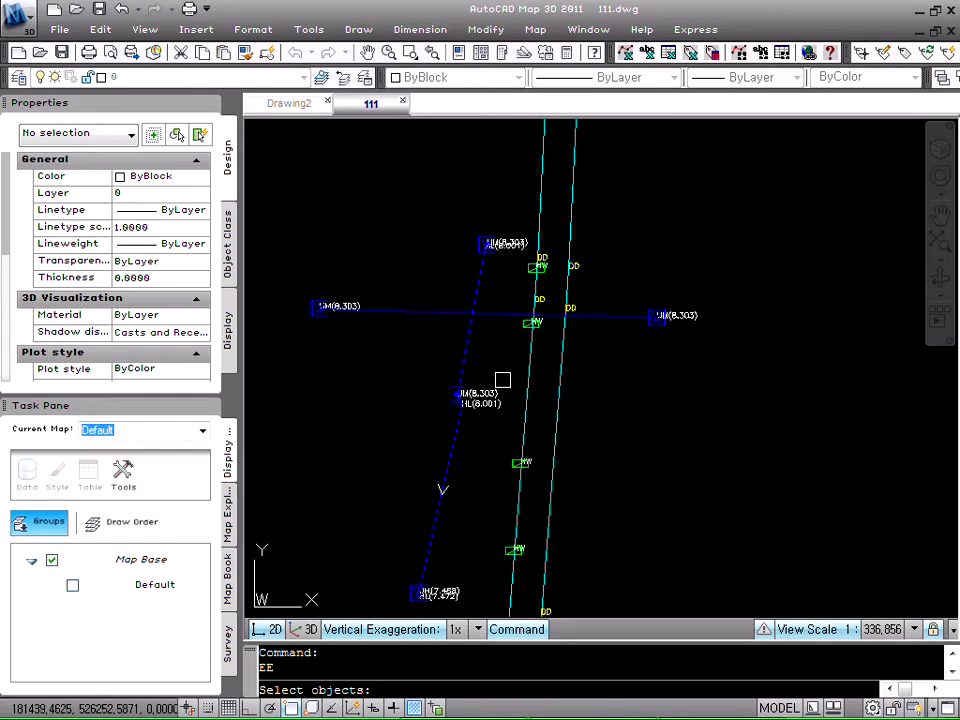
key(space)
key(Escape)
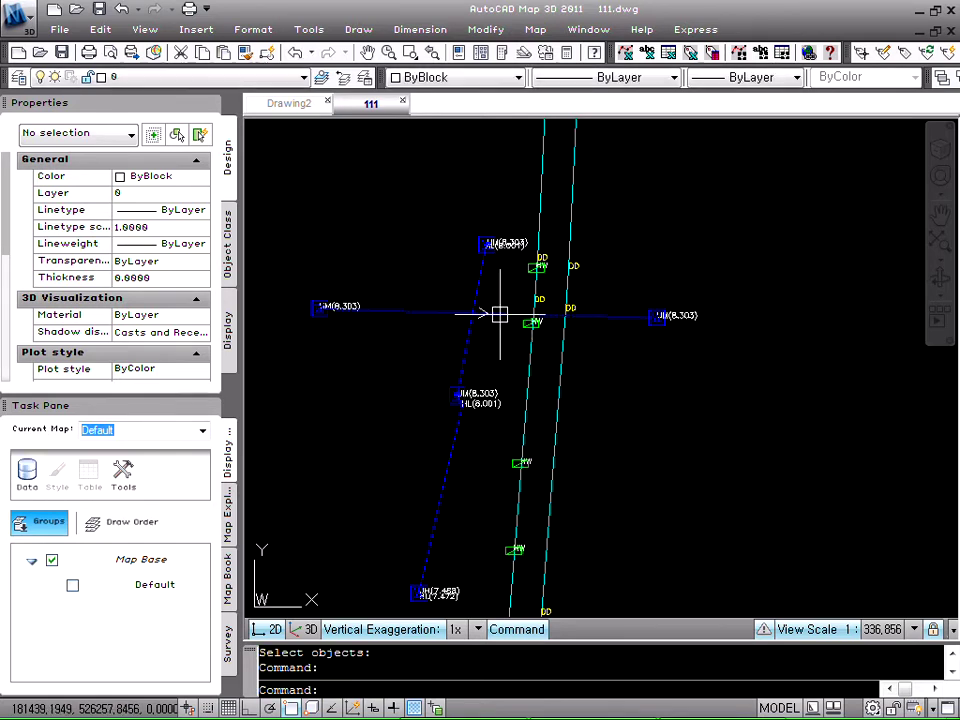
Check the drawing directions of the northern and southern polylines in turn with ee, finishing on the northern one.
scroll(424, 312, up, 1)
key(Escape)
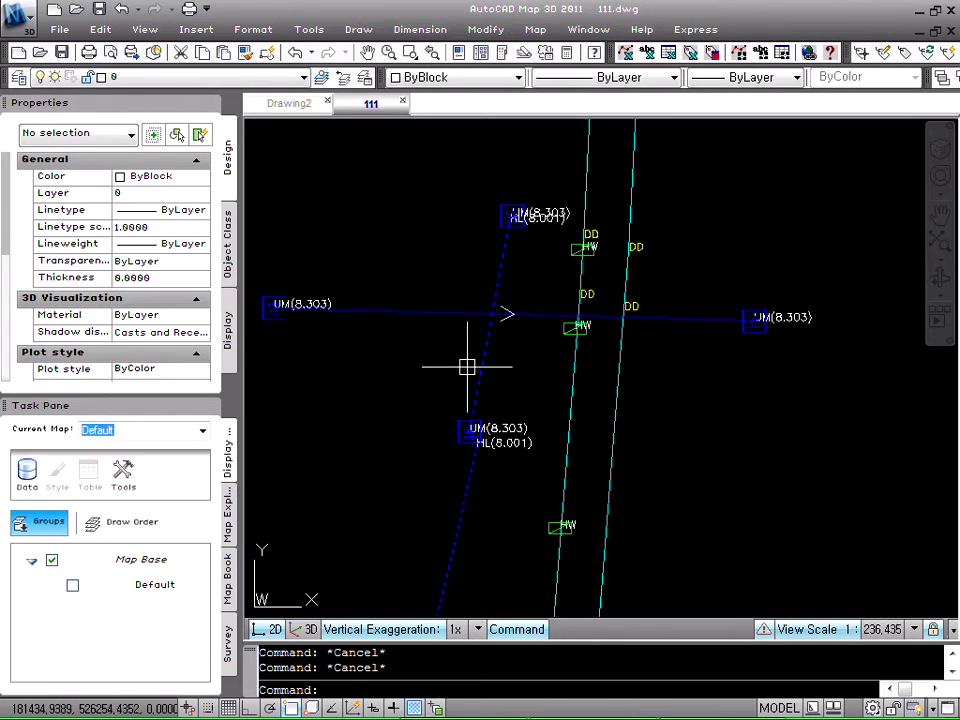
key(space)
click(484, 362)
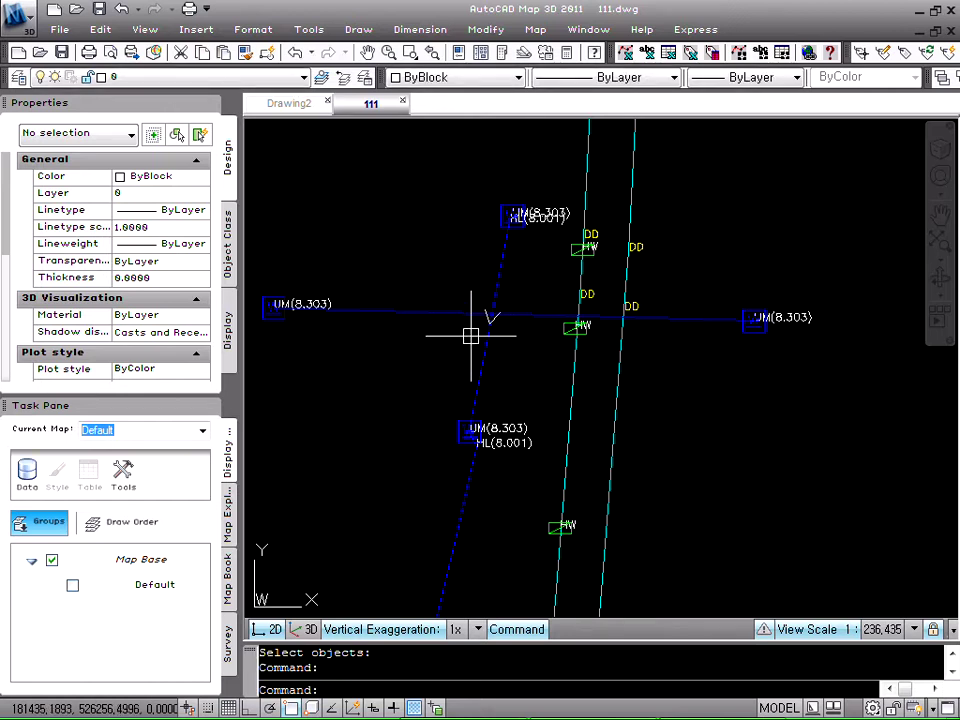
scroll(478, 493, down, 1)
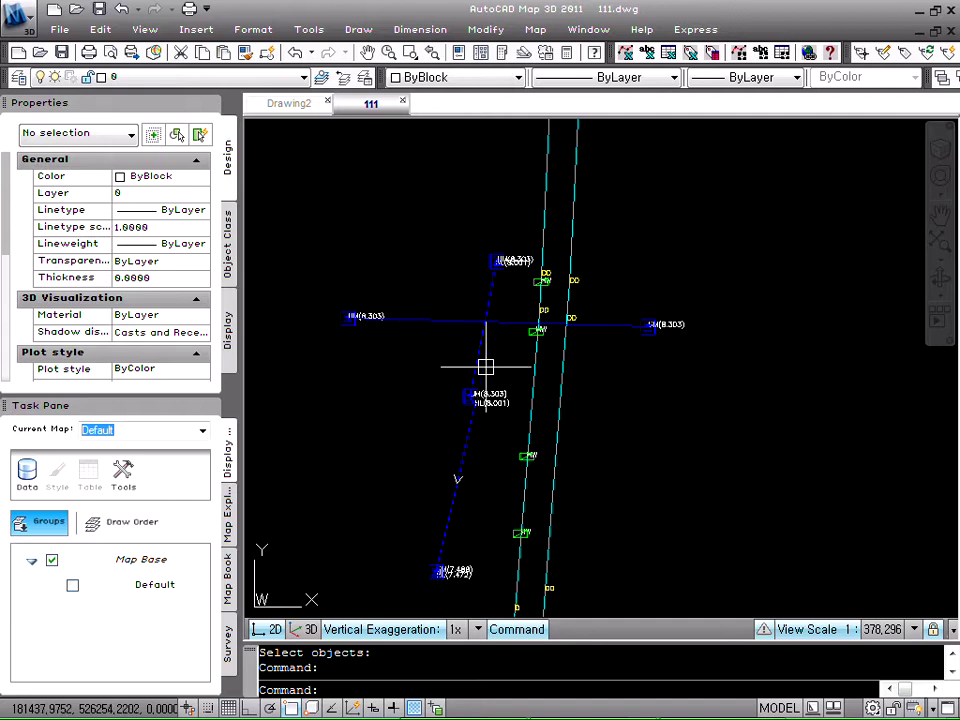
click(486, 360)
click(467, 354)
key(Return)
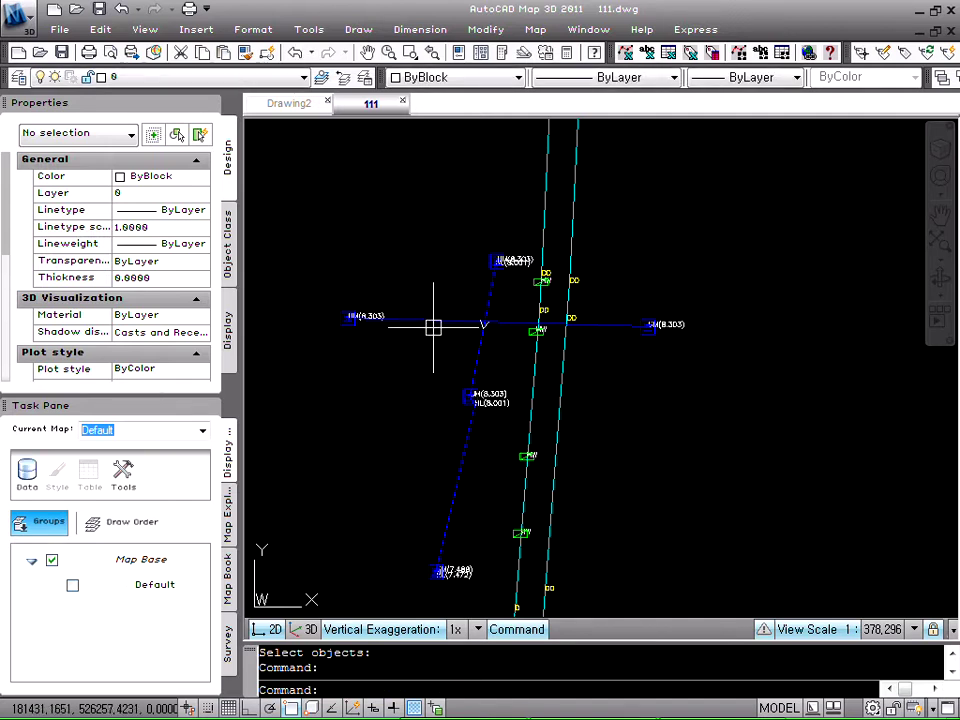
Inspect the polyline crossing the road and mark its drawing direction with ee.
key(Escape)
scroll(433, 319, up, 1)
click(433, 319)
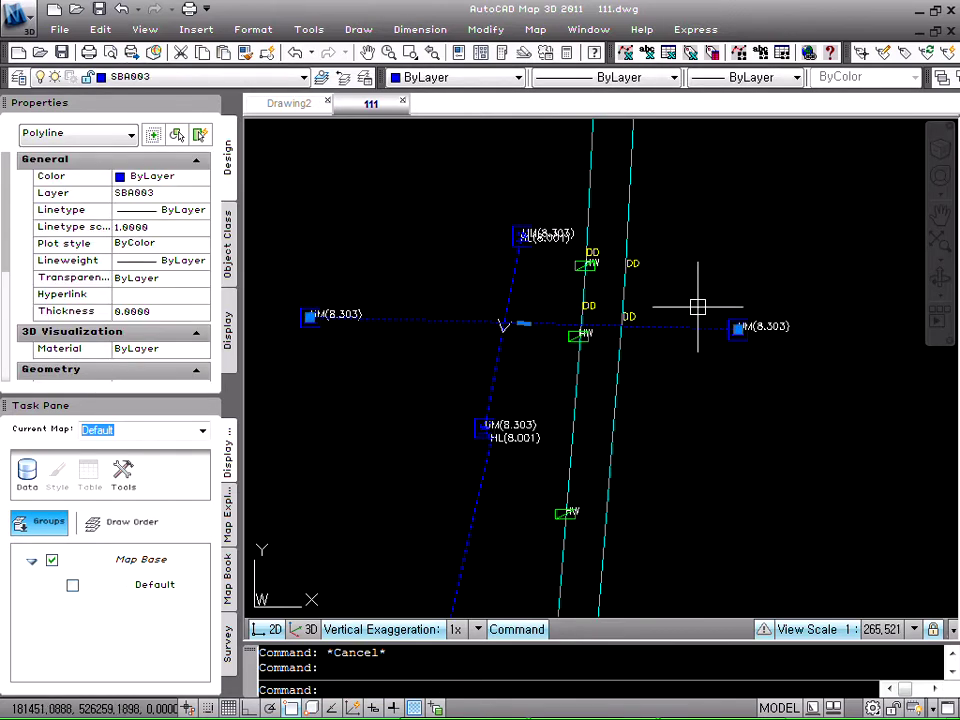
key(Escape)
key(Return)
click(394, 319)
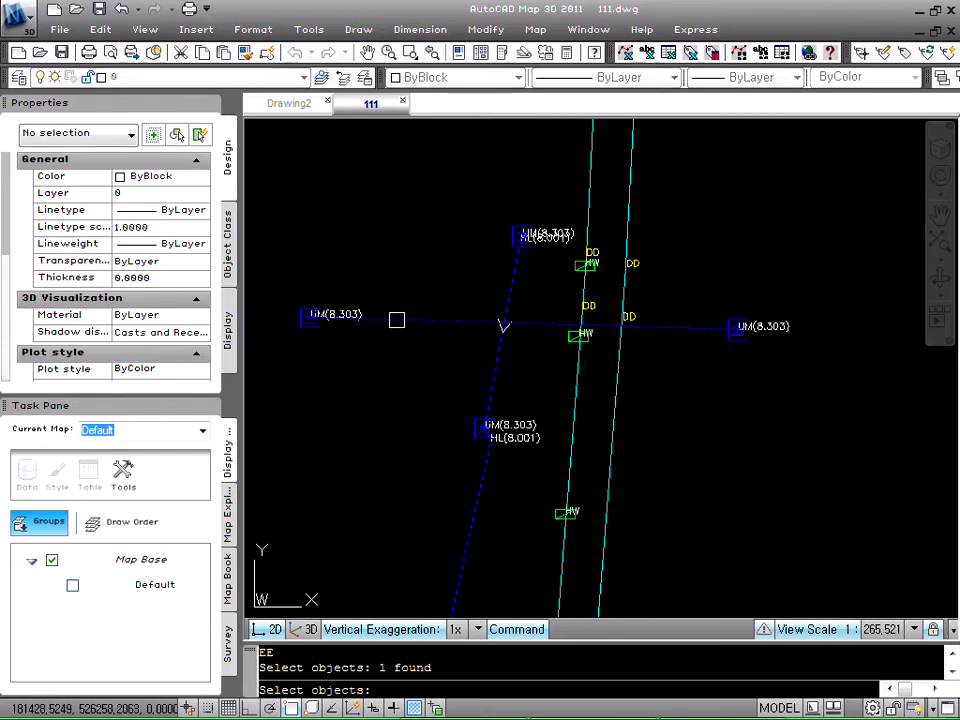
key(Return)
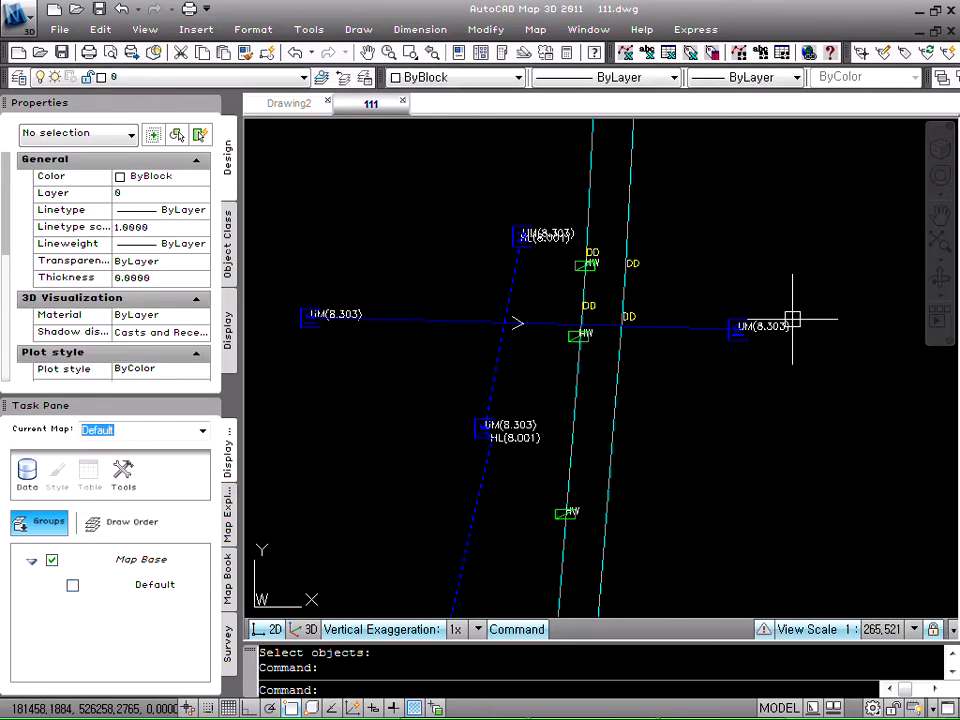
mouse_move(792, 319)
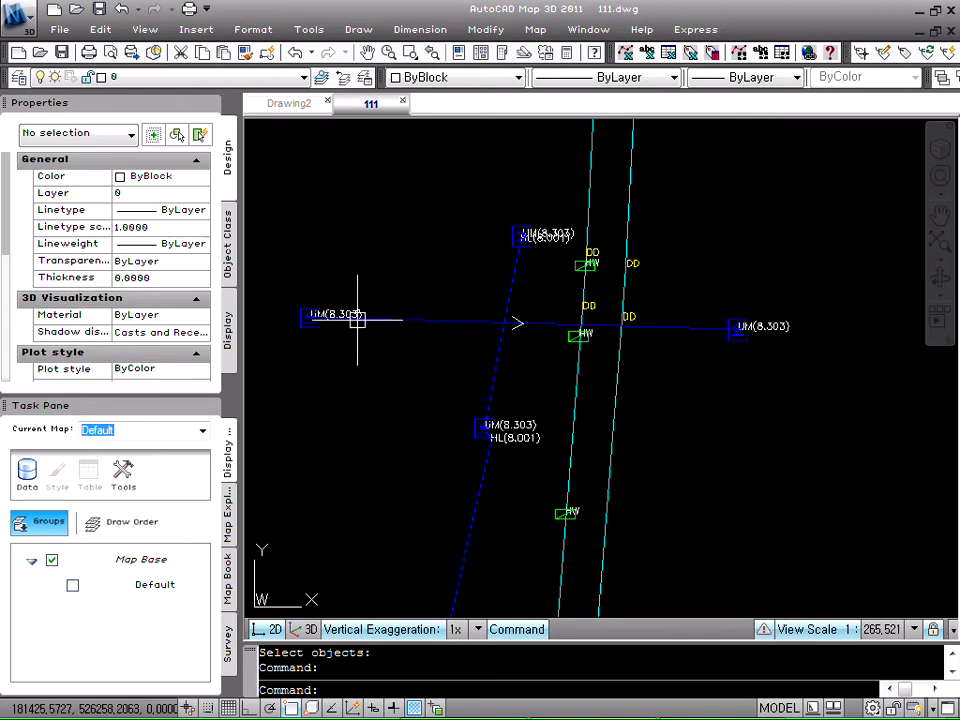
Select the crossing polyline to examine it together with its direction arrow, and clear the selection.
key(Escape)
key(Escape)
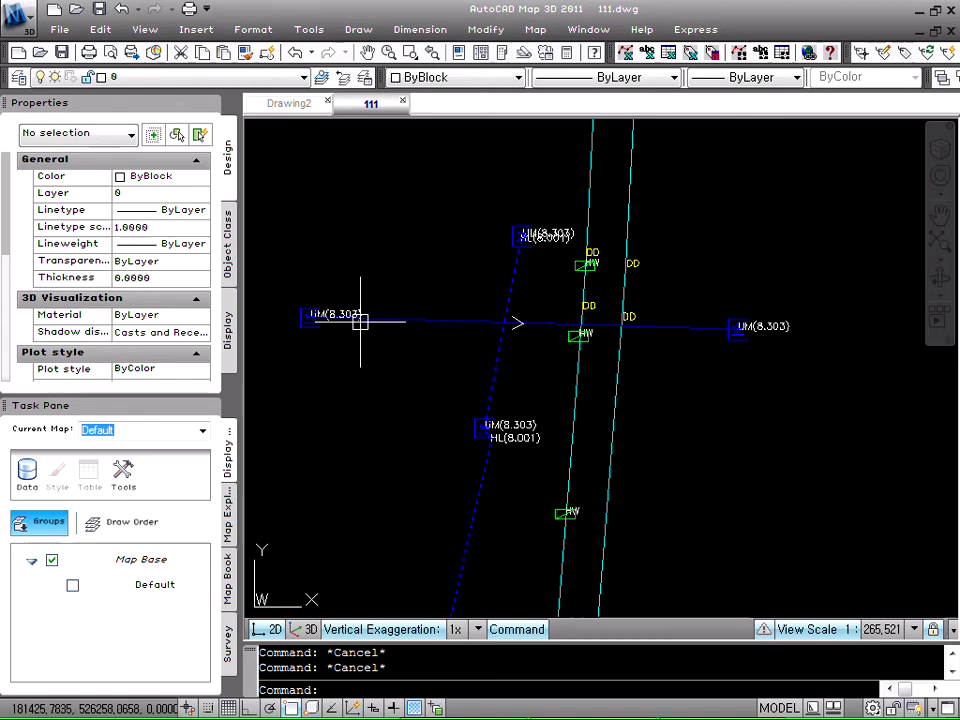
click(438, 321)
key(Escape)
scroll(508, 356, up, 2)
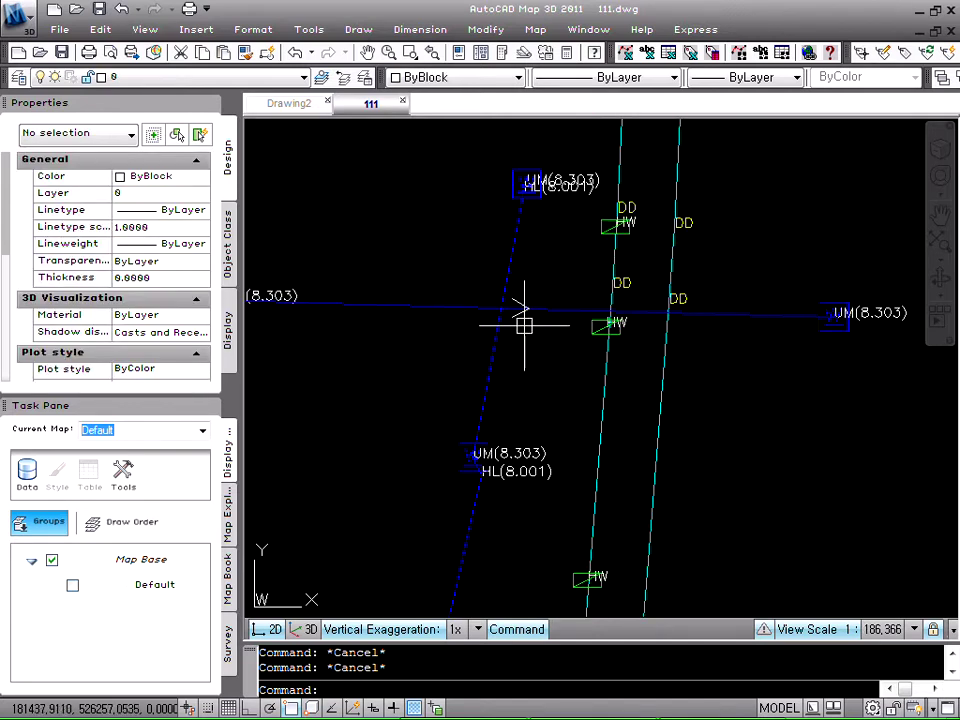
click(442, 309)
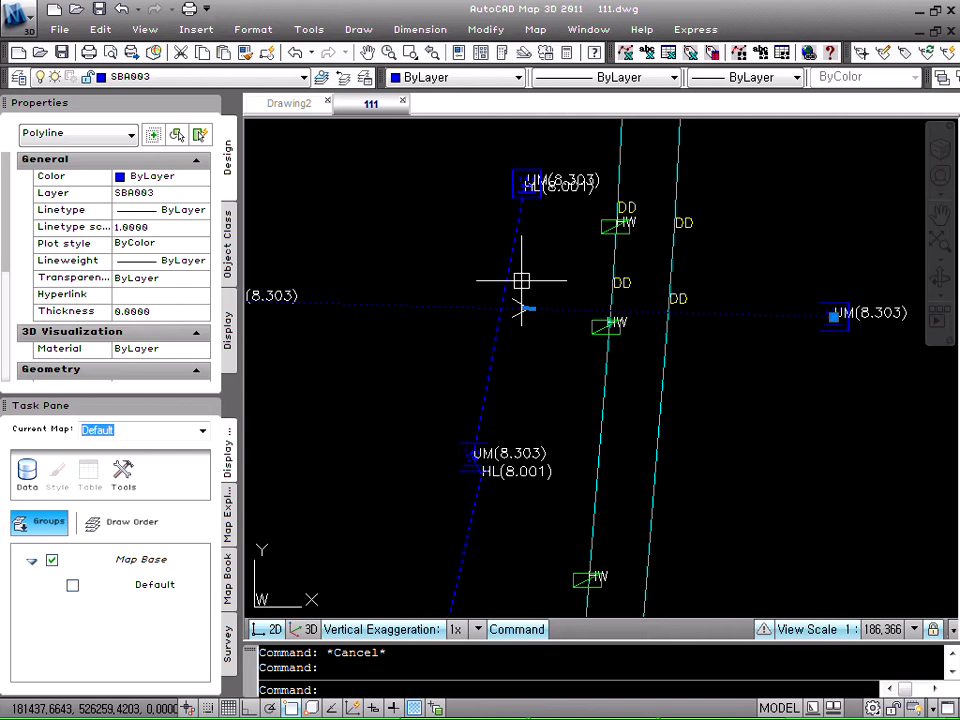
key(Escape)
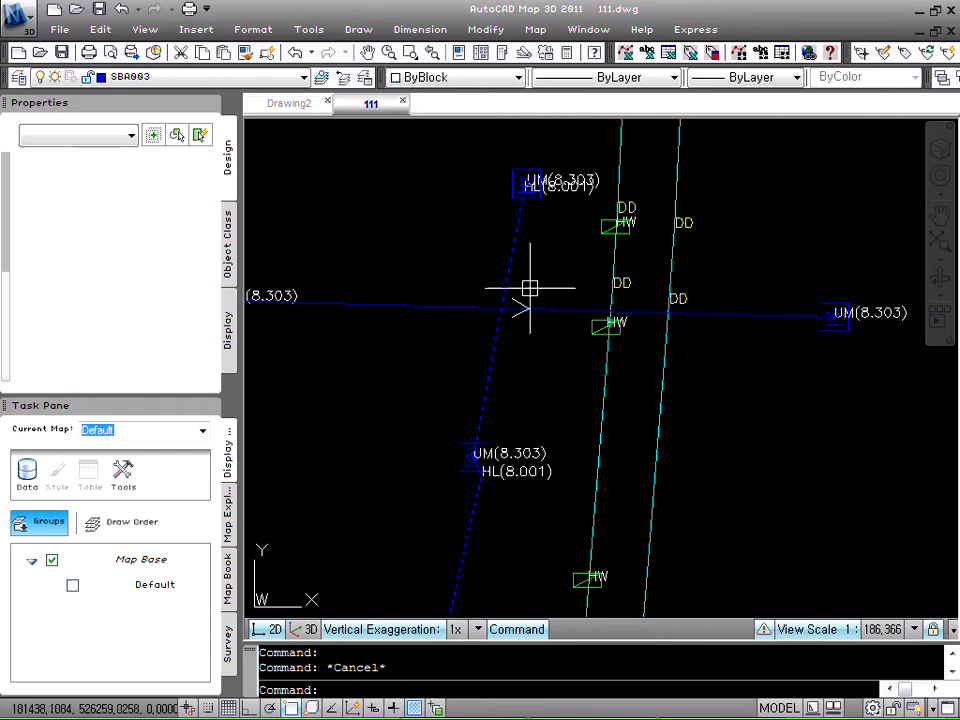
Erase the direction arrow on the polyline crossing the road.
text(e)
key(Return)
click(514, 319)
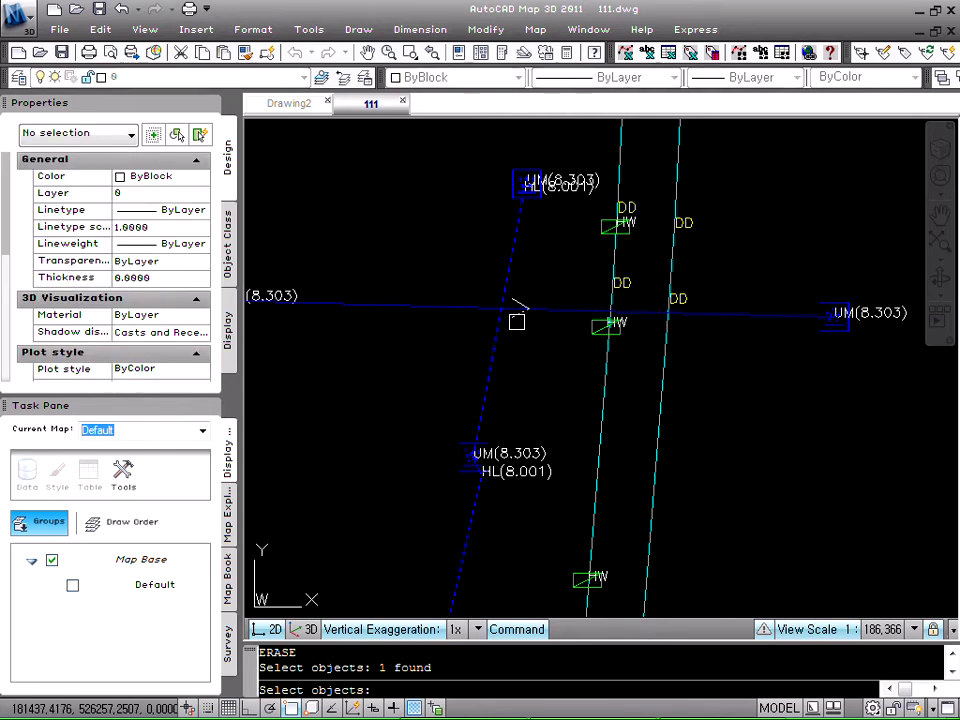
key(Return)
key(Return)
key(Escape)
key(Escape)
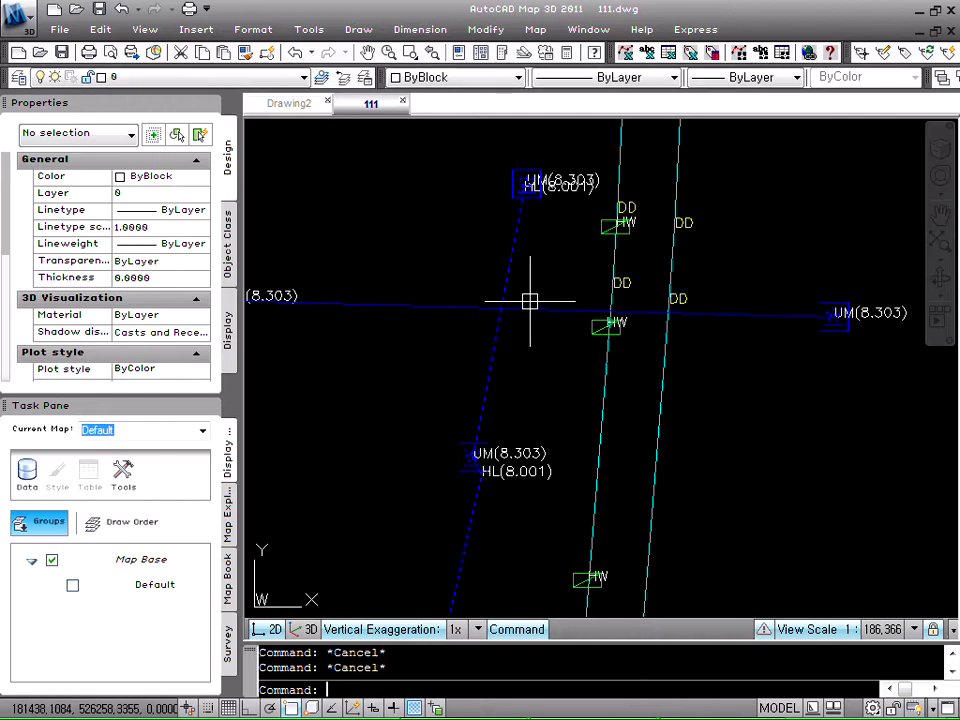
Erase the sba003 polyline that crosses the road between the two outer UM(8.303) symbols.
text(e)
key(Return)
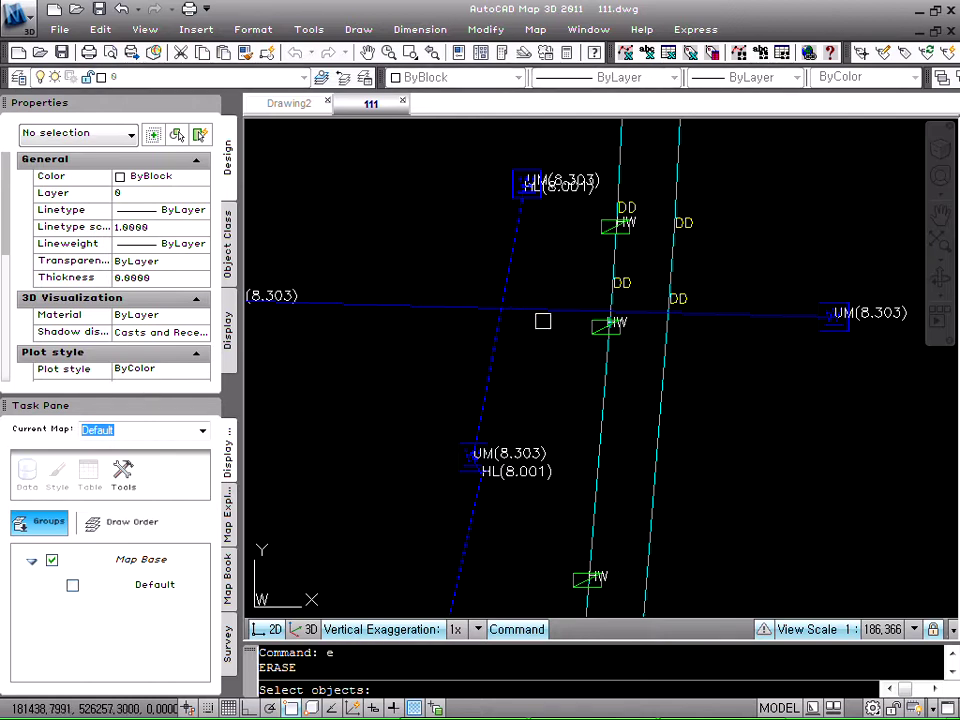
click(540, 312)
key(Return)
key(Escape)
Redraw the crossing polyline in reverse, from the UM(8.303) symbol east of the road to the westernmost UM(8.303) symbol.
text(pl)
key(Return)
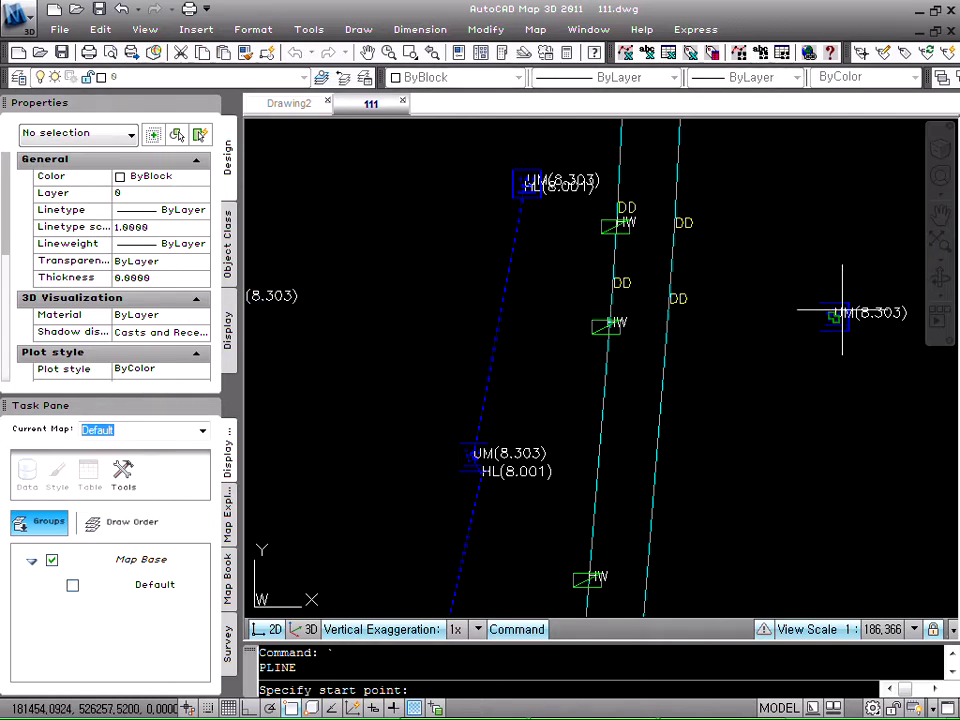
click(836, 315)
scroll(440, 318, down, 2)
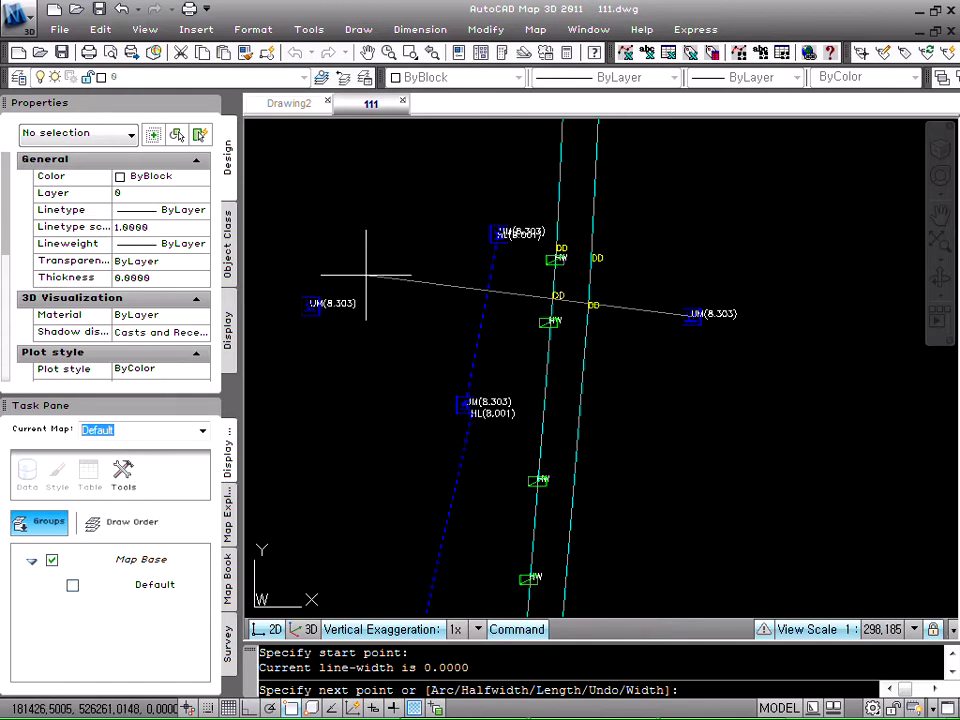
click(318, 302)
key(Return)
scroll(431, 320, up, 1)
key(Escape)
key(Escape)
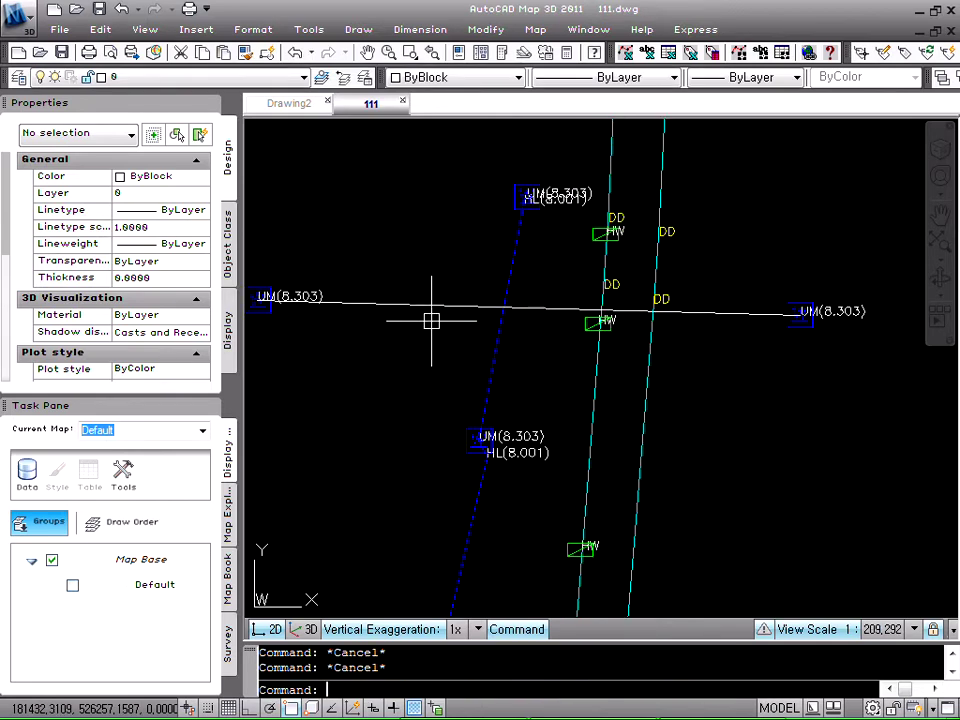
Run ee on the redrawn crossing polyline to mark its new direction.
key(Return)
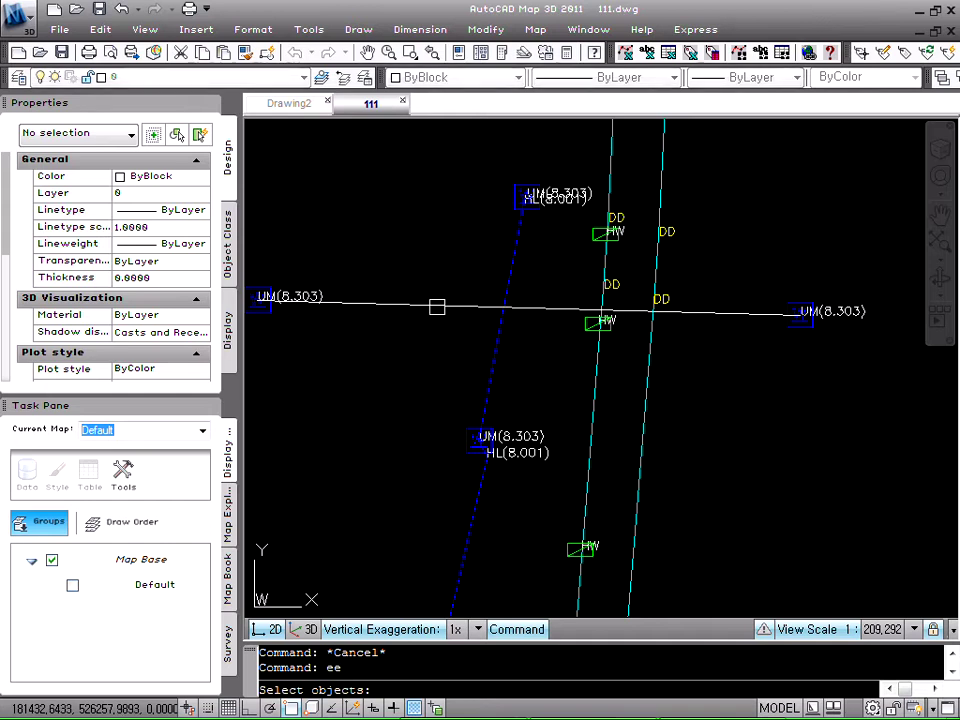
key(Escape)
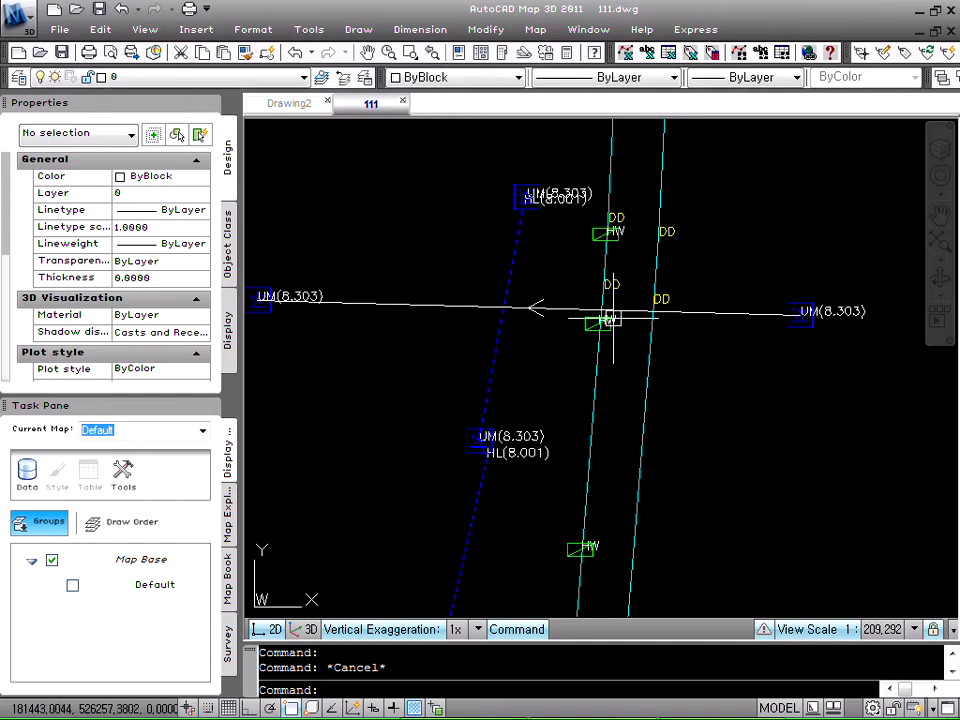
key(Escape)
Erase the direction arrow on the redrawn crossing polyline with a selection window.
text(e)
key(Return)
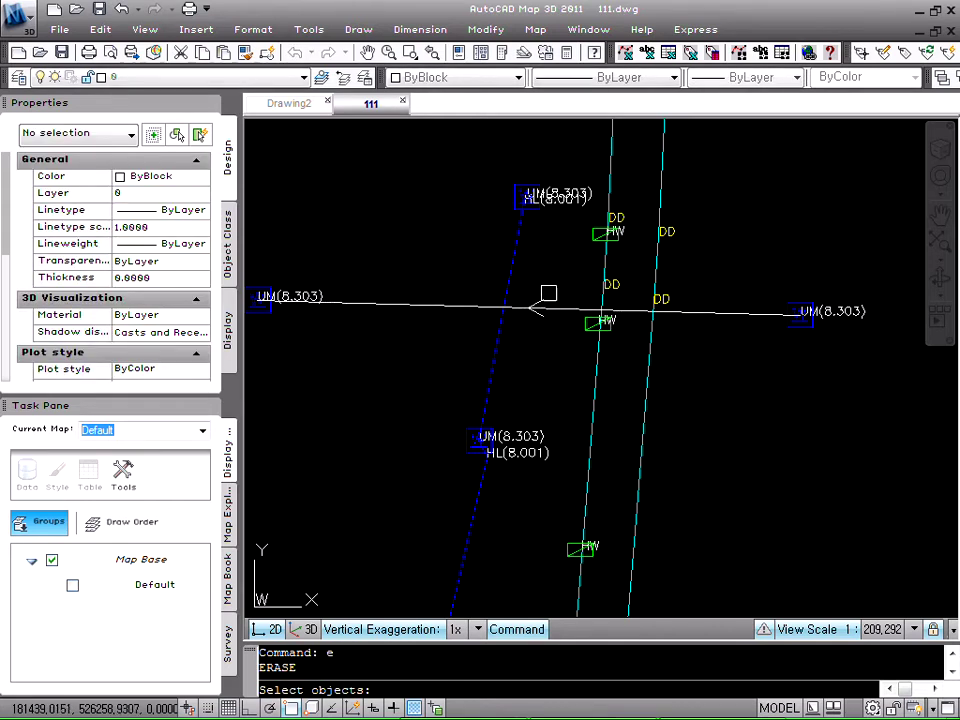
click(549, 290)
click(526, 340)
scroll(525, 321, down, 4)
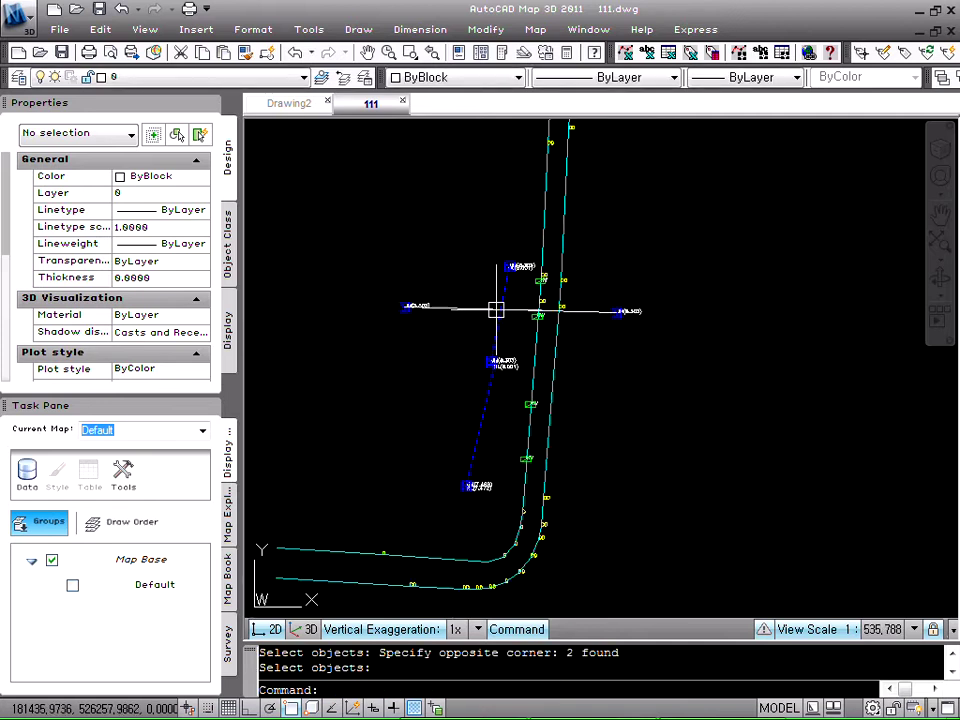
key(Escape)
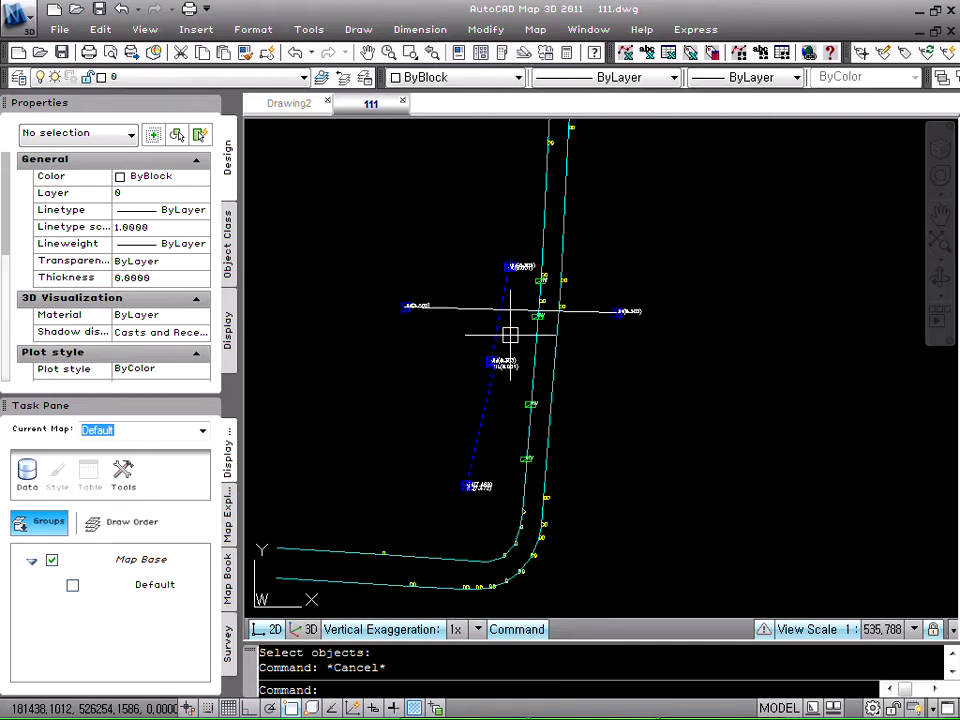
key(Escape)
Undo the reversed redraw and bring back the original sba003 polyline across the road.
scroll(505, 306, up, 3)
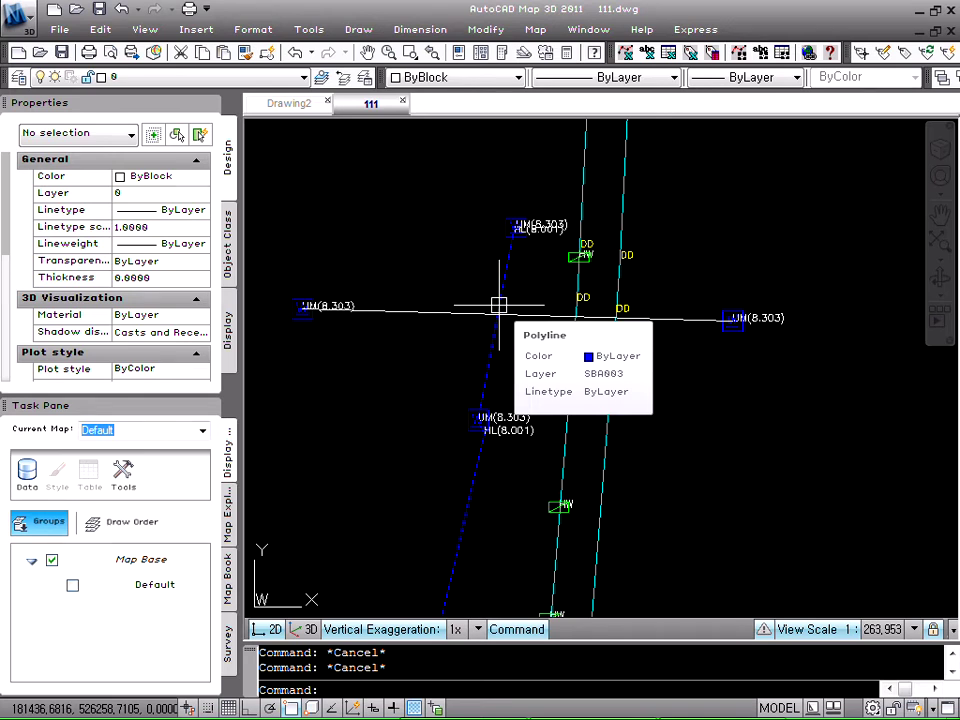
scroll(508, 283, up, 2)
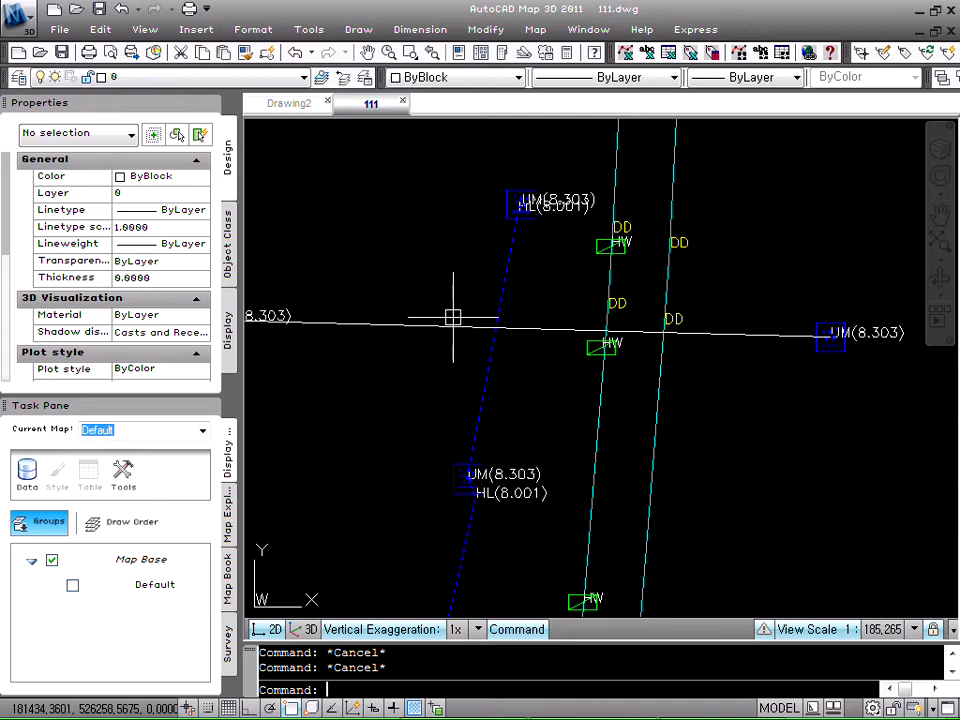
key(Return)
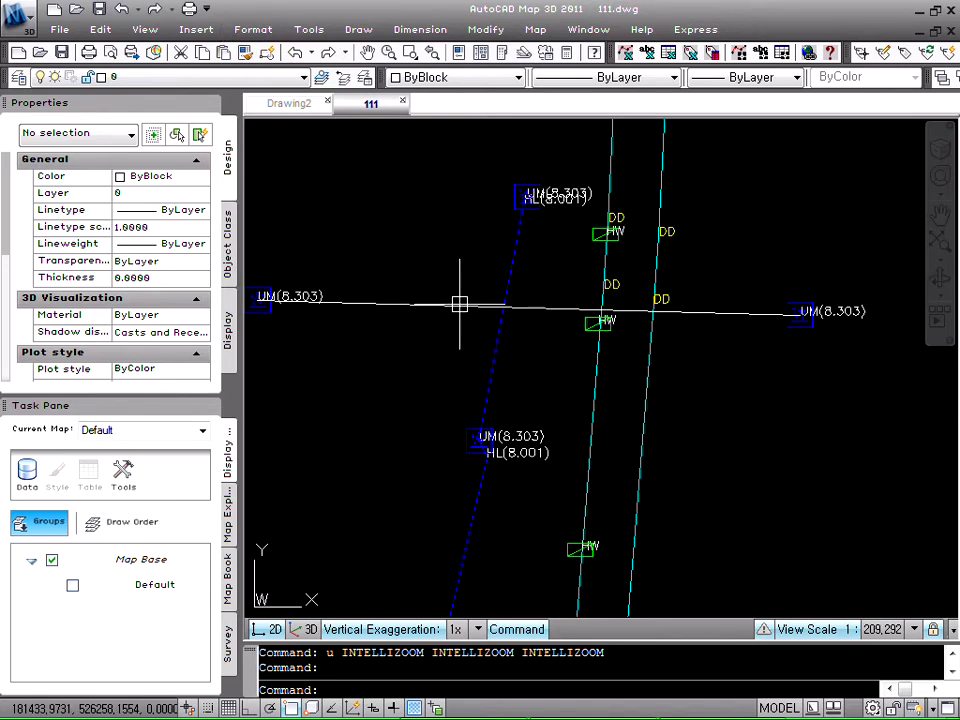
key(Escape)
key(Escape)
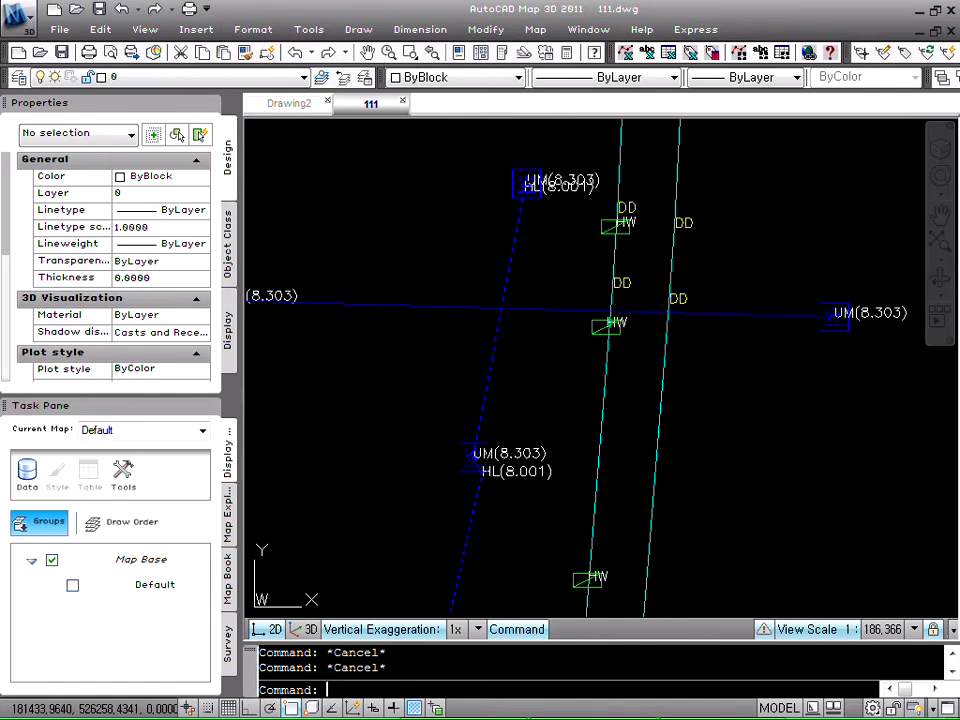
Load the LISP file 라인방향바꾸기-rr.lsp from the Download folder.
click(310, 29)
mouse_move(366, 322)
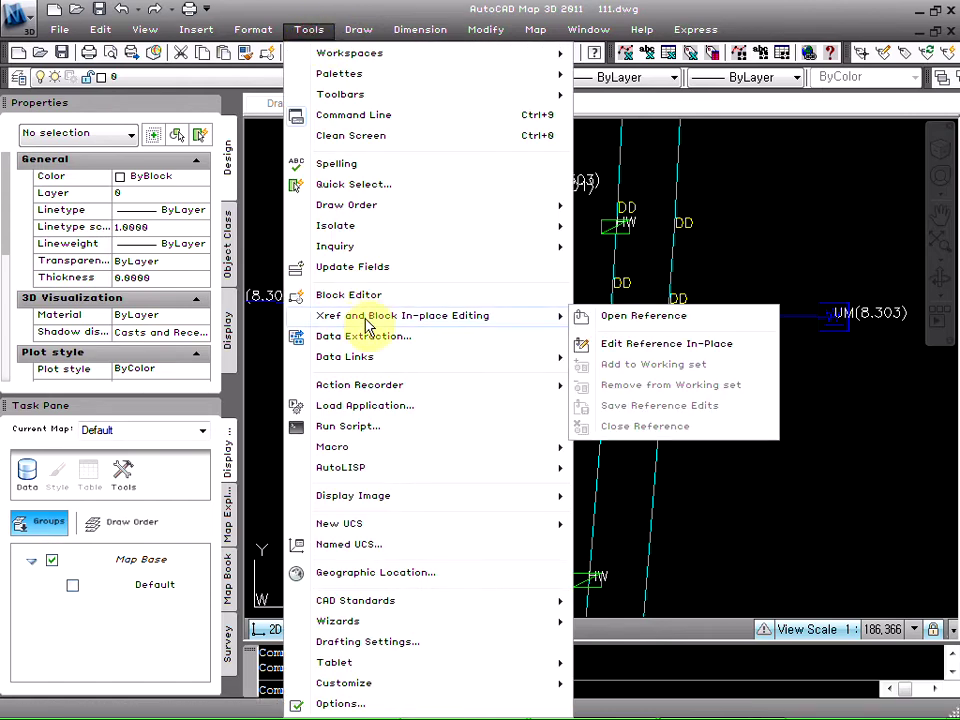
click(343, 406)
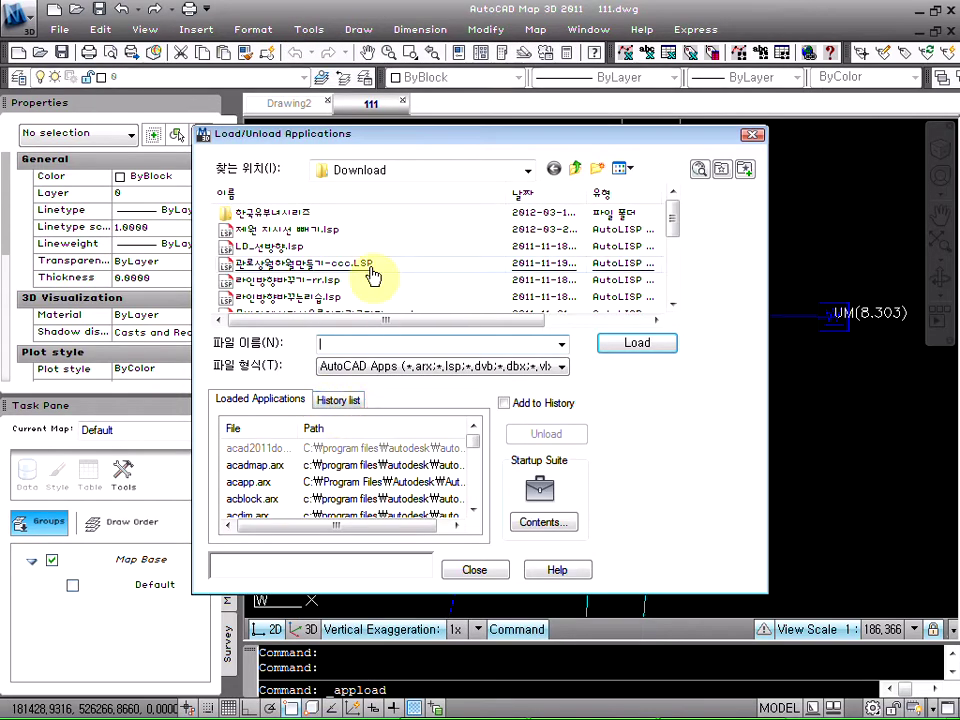
double_click(321, 280)
click(476, 570)
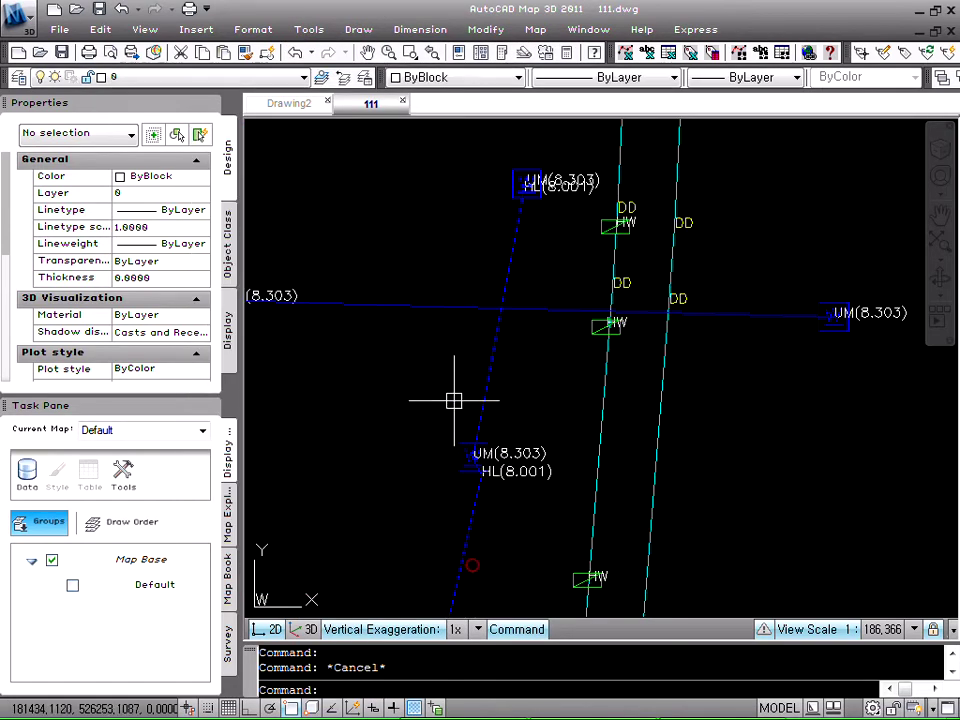
Run ee on the crossing polyline between the two outer UM(8.303) symbols to mark its drawing direction.
key(Escape)
text(rr)
key(Return)
click(459, 306)
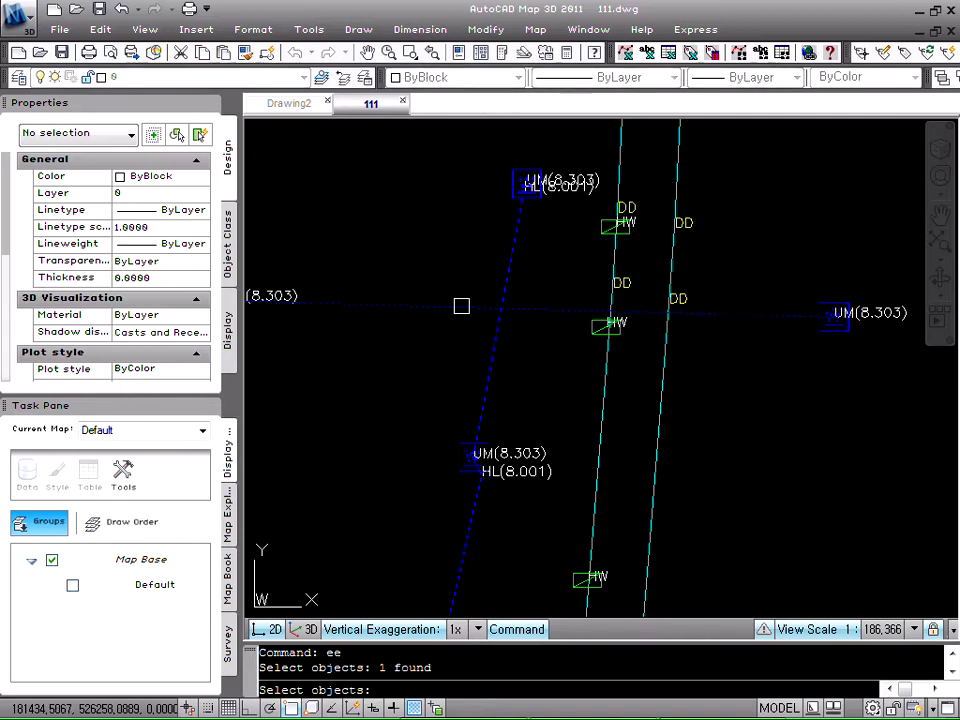
key(Return)
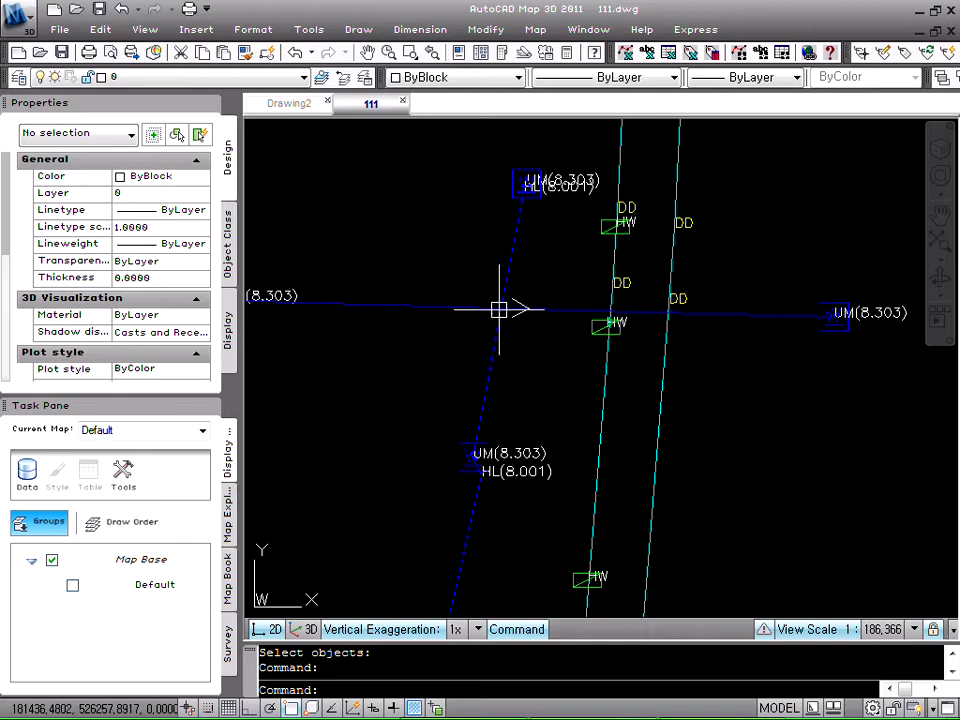
key(Escape)
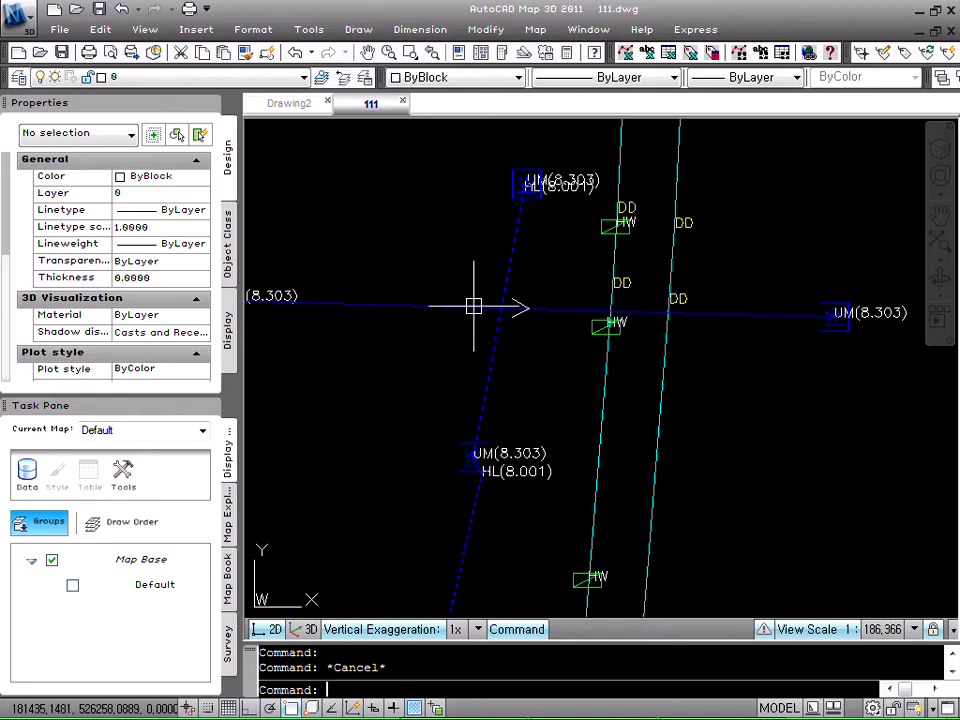
Run rr on the crossing polyline to reverse its drawing direction.
text(rr)
key(Return)
key(Return)
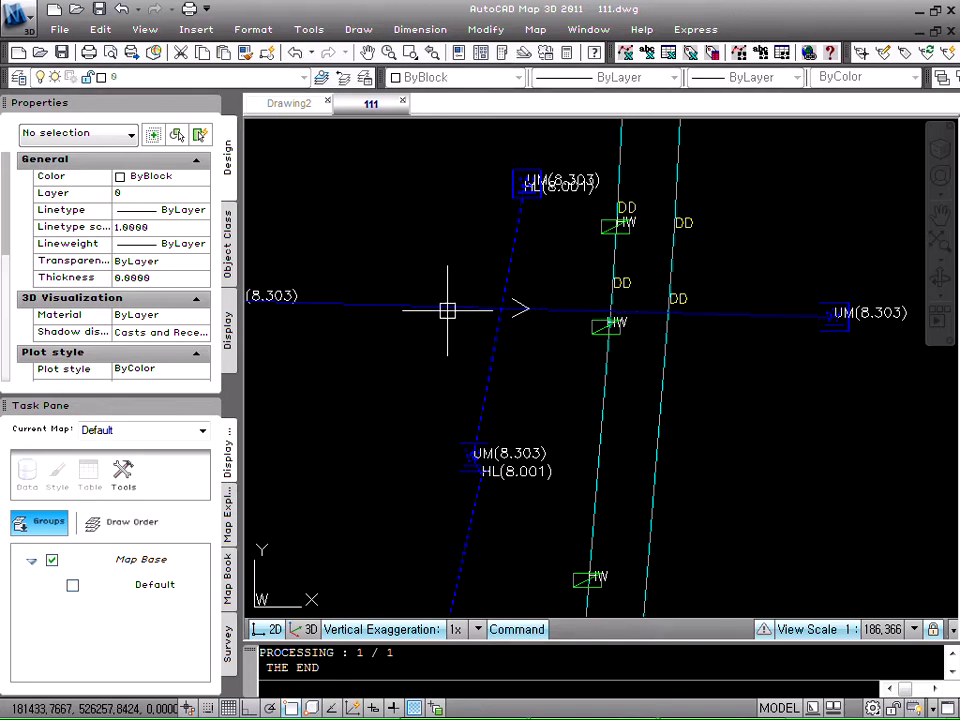
Run ee on the reversed crossing polyline to redraw its direction arrow.
text(ee)
key(Return)
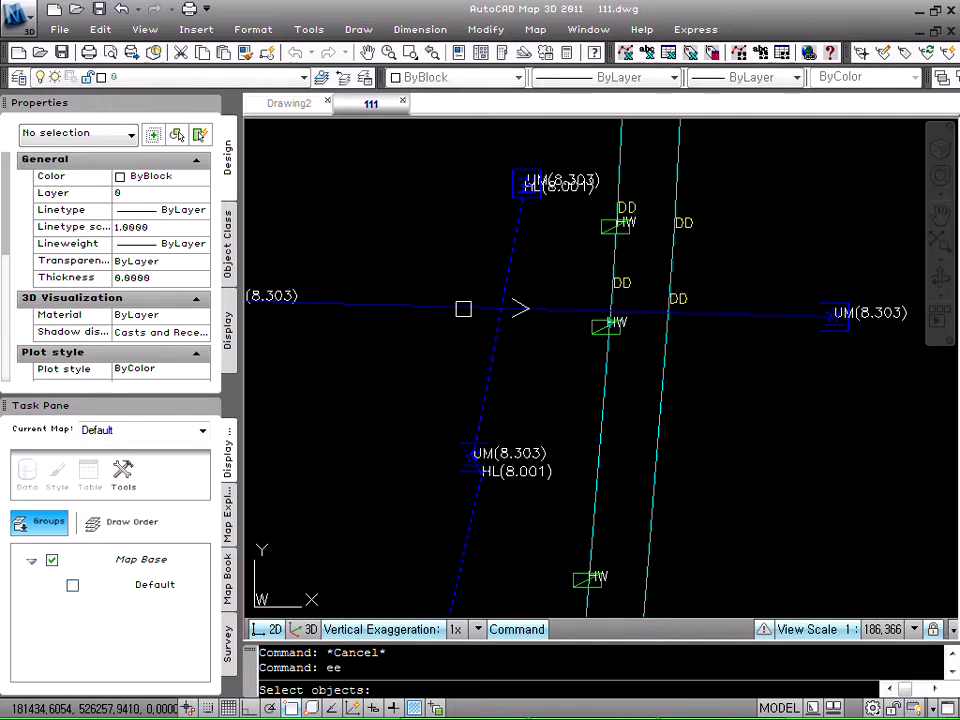
key(Return)
scroll(542, 360, down, 2)
key(Escape)
key(Escape)
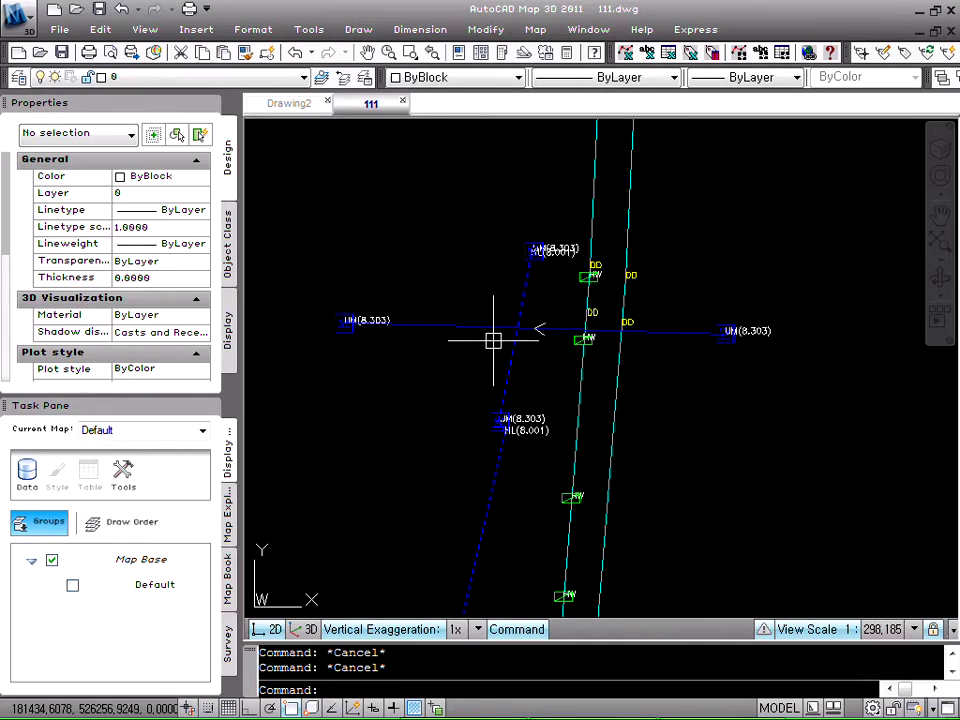
scroll(491, 340, up, 3)
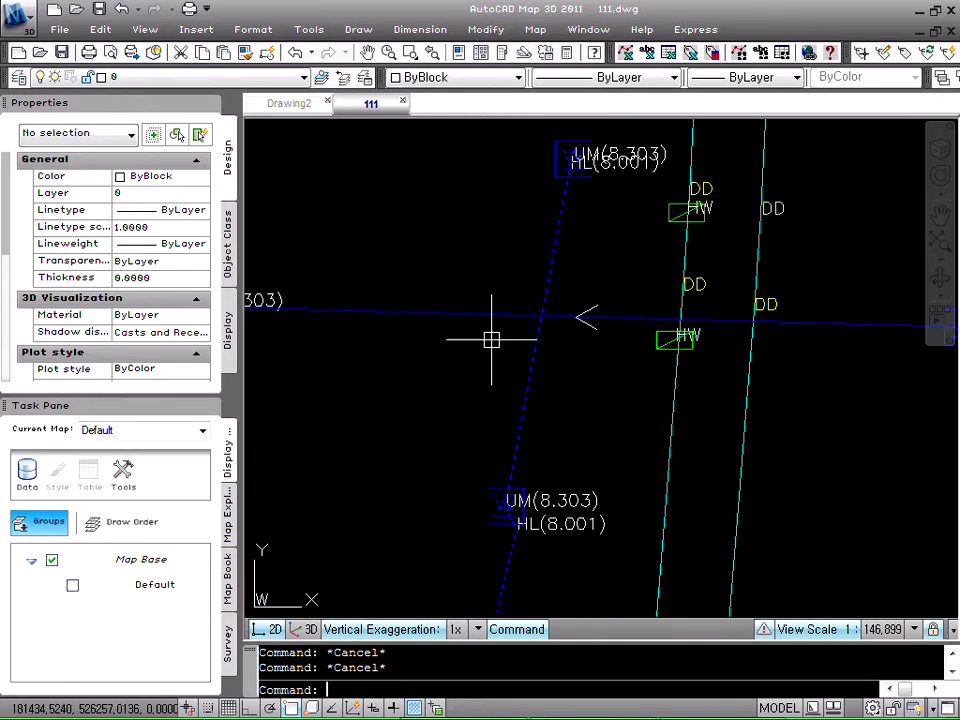
Run rr on the crossing polyline a second time to flip its direction back.
text(rr)
key(Return)
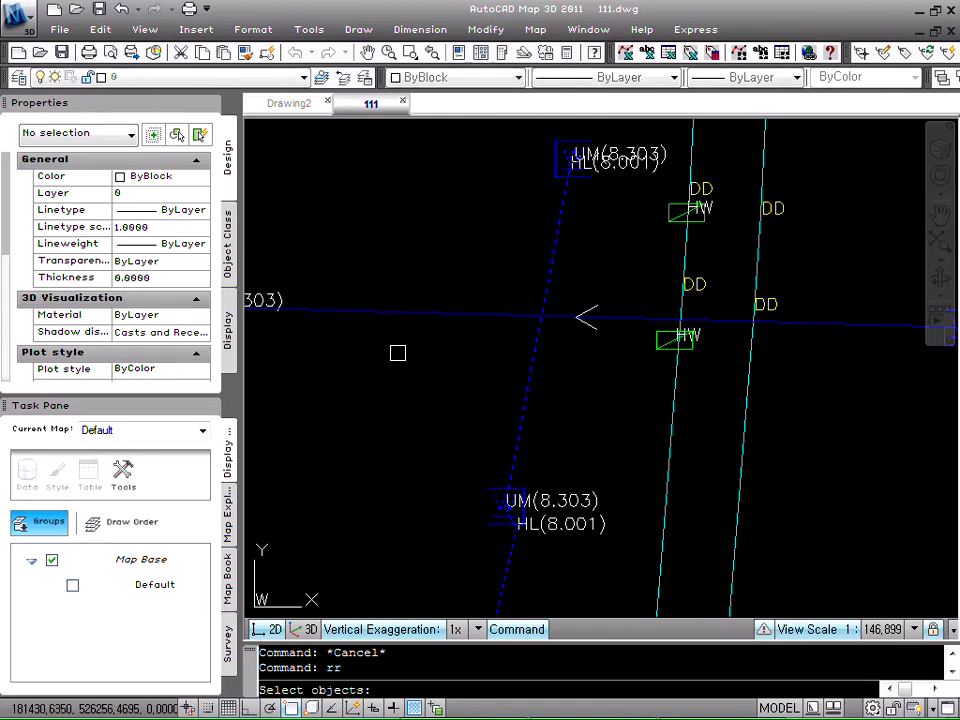
click(444, 317)
key(Return)
key(Escape)
Mark the crossing polyline's direction again with ee and select the line to inspect it.
text(e)
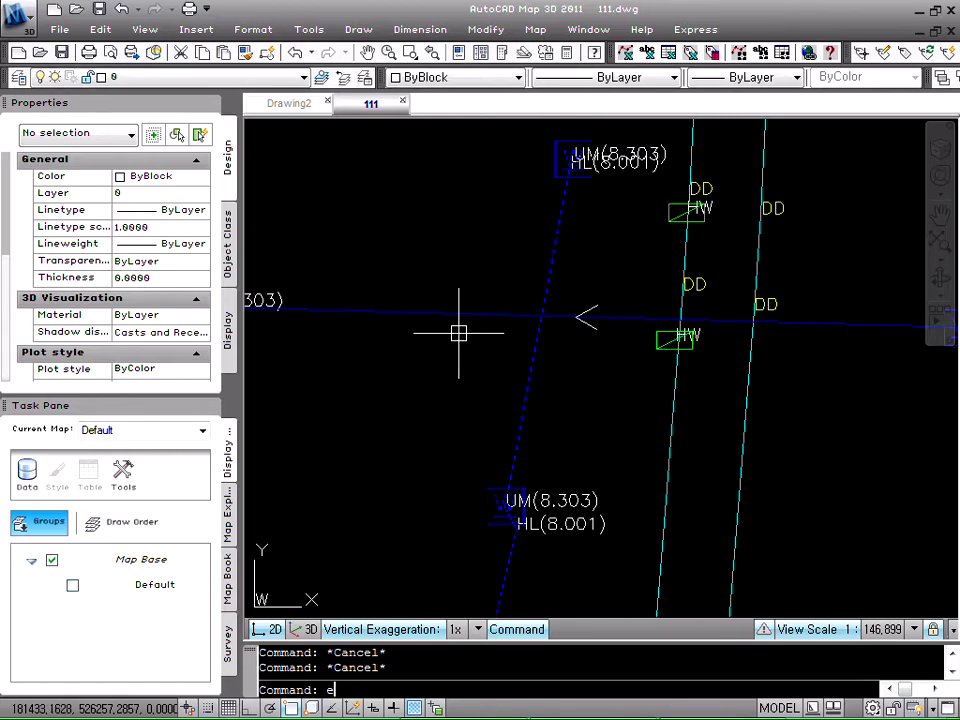
text(e)
key(Return)
click(459, 315)
key(Return)
key(Escape)
key(Escape)
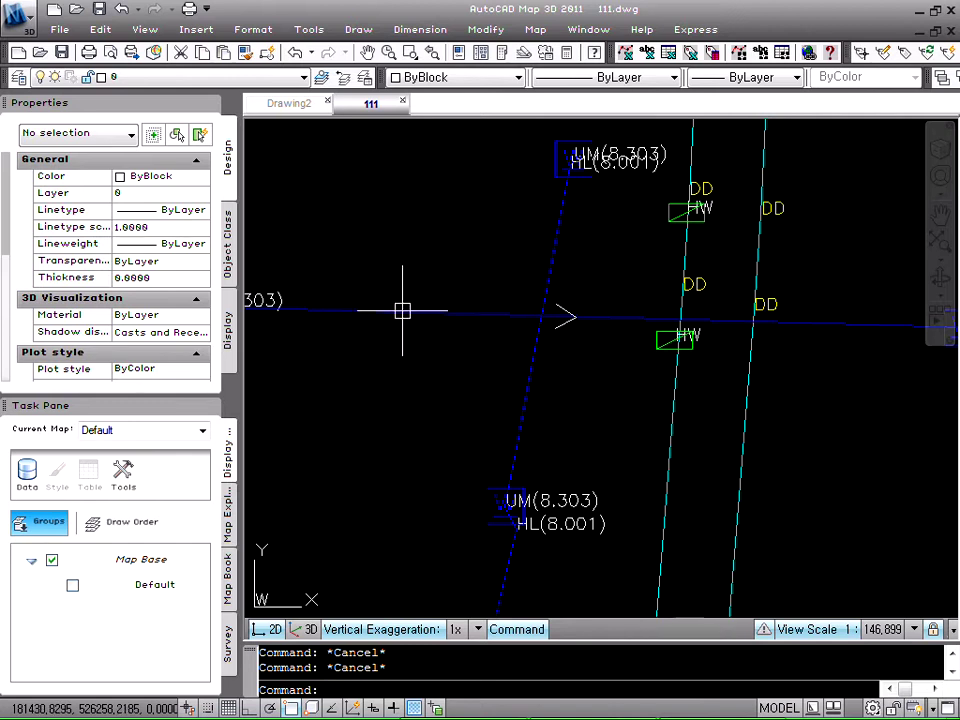
click(402, 311)
scroll(402, 311, down, 4)
scroll(402, 311, up, 3)
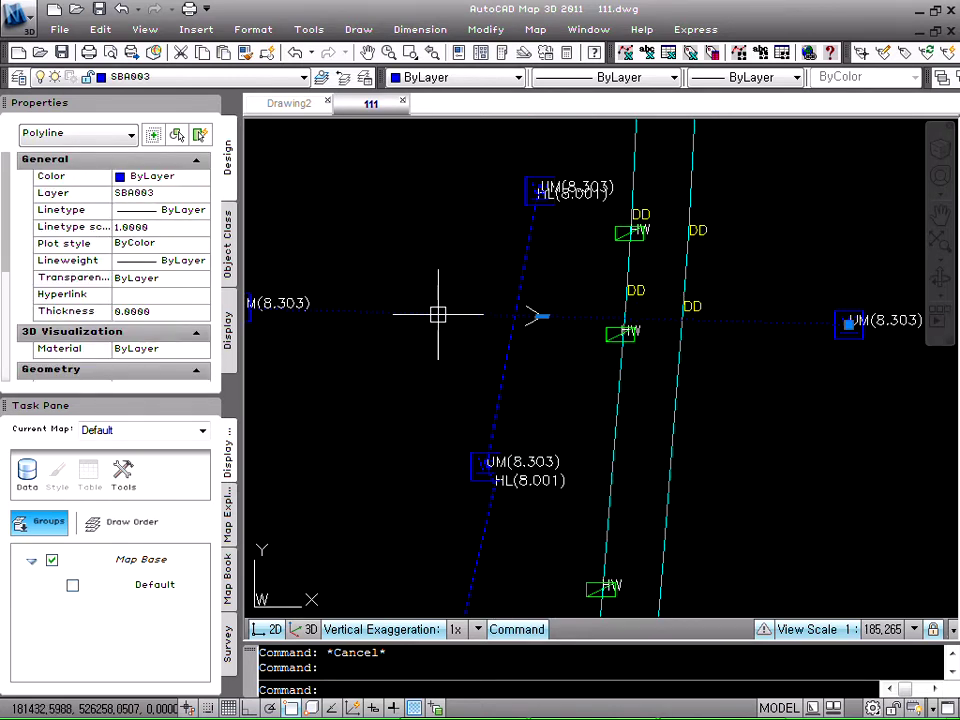
key(Escape)
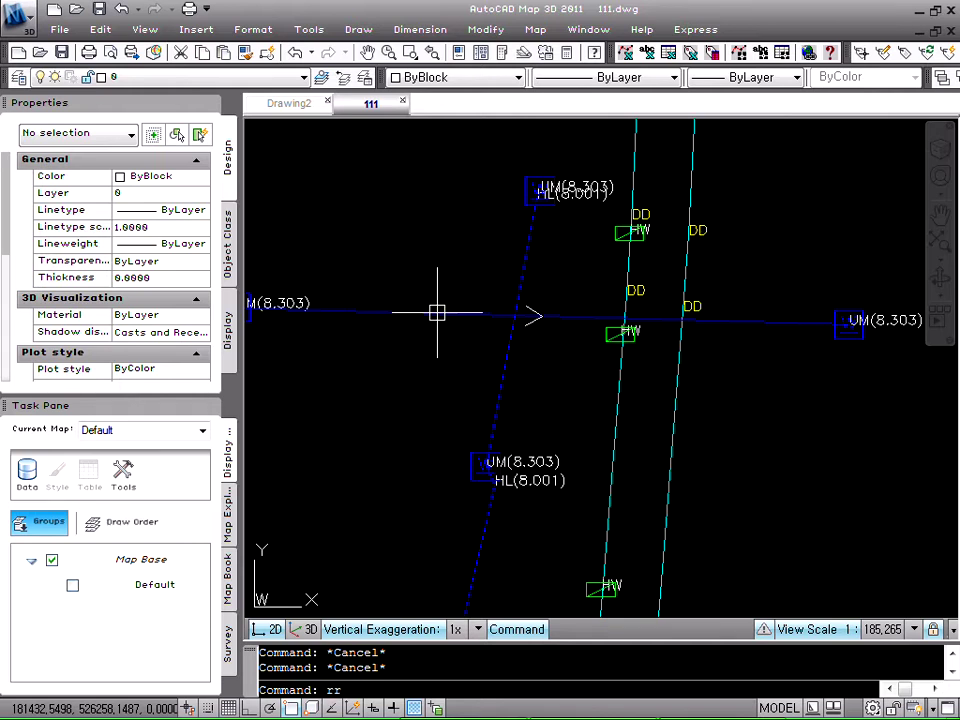
Run rr on the crossing polyline once more so that it runs from east to west.
text(rr)
key(Return)
click(437, 313)
key(Return)
Run ee on the crossing polyline to update its direction arrow after the last reversal.
text(e)
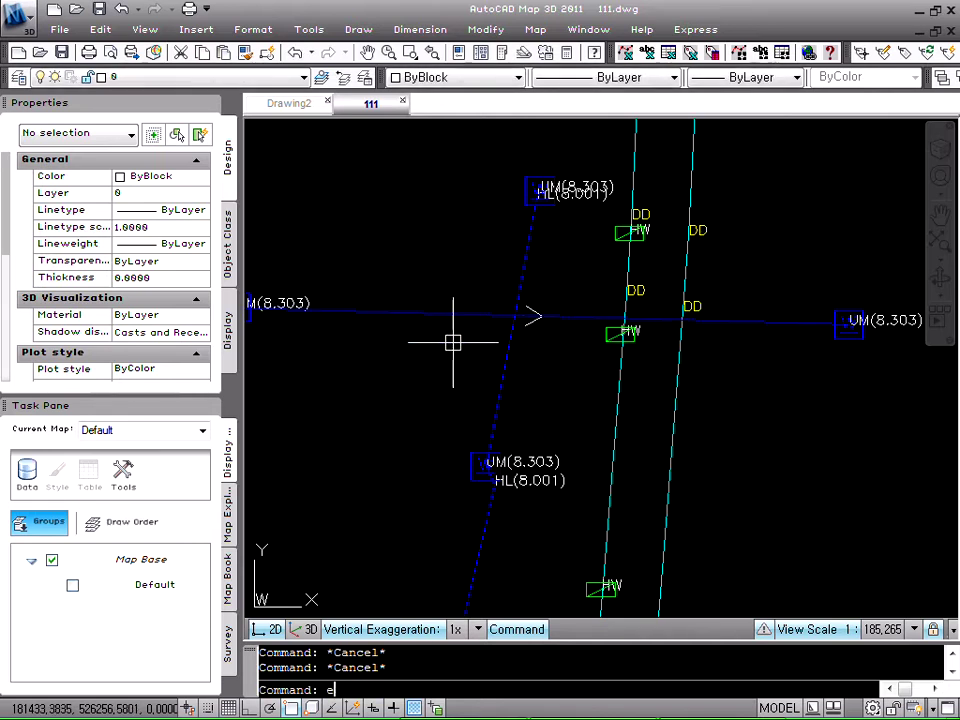
text(e)
key(Return)
click(463, 316)
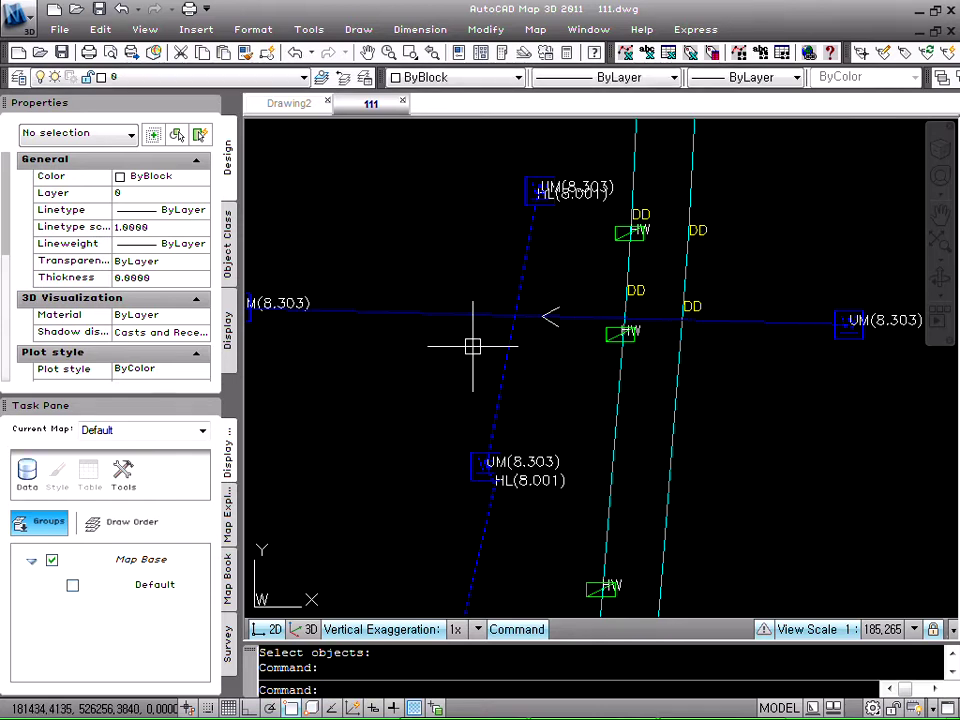
key(Escape)
key(Escape)
scroll(461, 326, down, 4)
scroll(460, 328, up, 3)
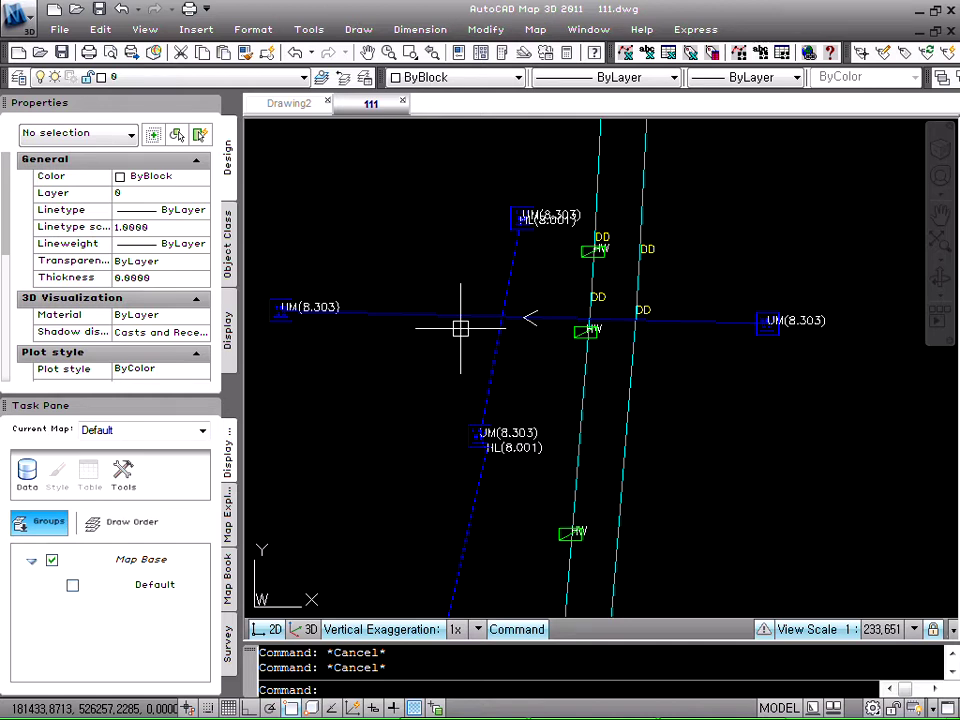
Erase the direction arrow on the crossing polyline with a selection window.
text(e)
key(Return)
click(545, 300)
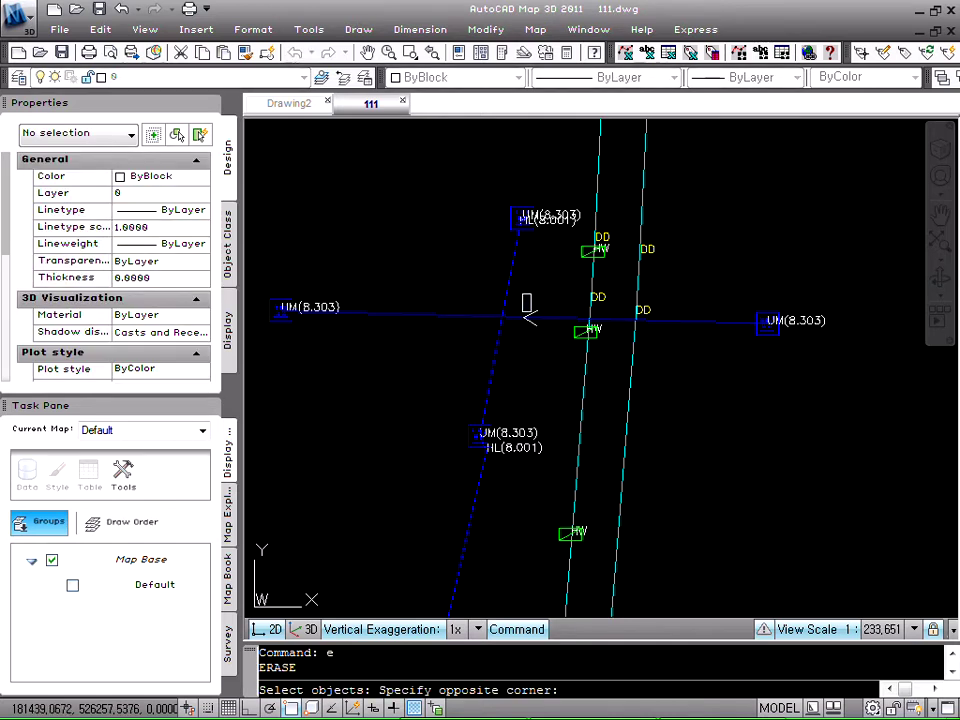
click(549, 346)
key(Escape)
Draw a polyline from the northernmost HW symbol on the west road edge perpendicular to the dashed blue polyline.
text(p)
key(Return)
drag(574, 275, 471, 315)
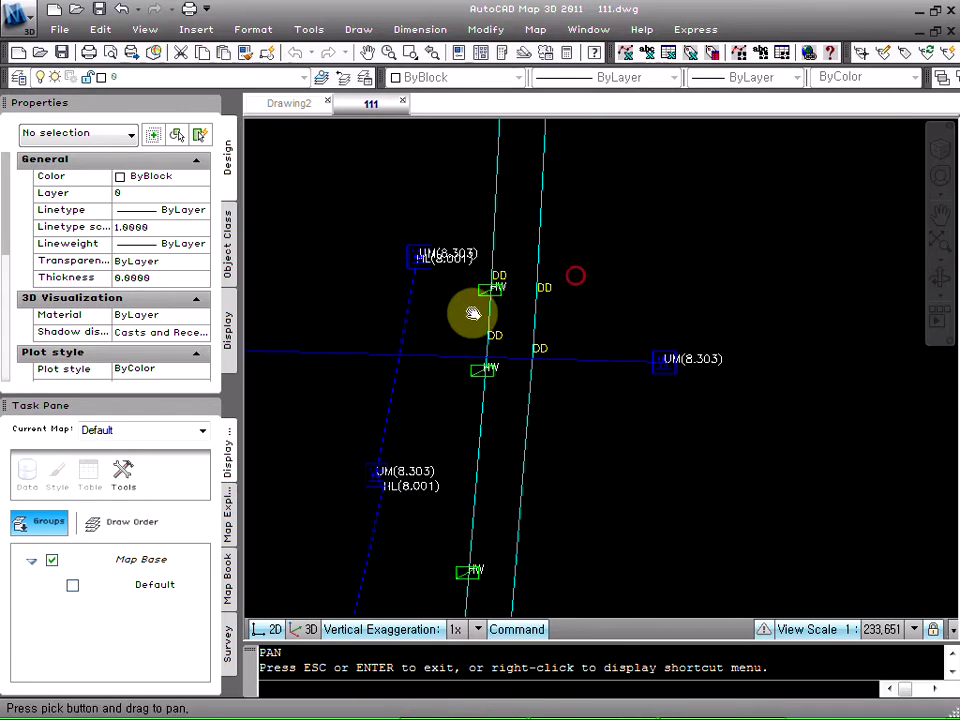
scroll(476, 302, up, 2)
scroll(476, 302, up, 2)
key(Escape)
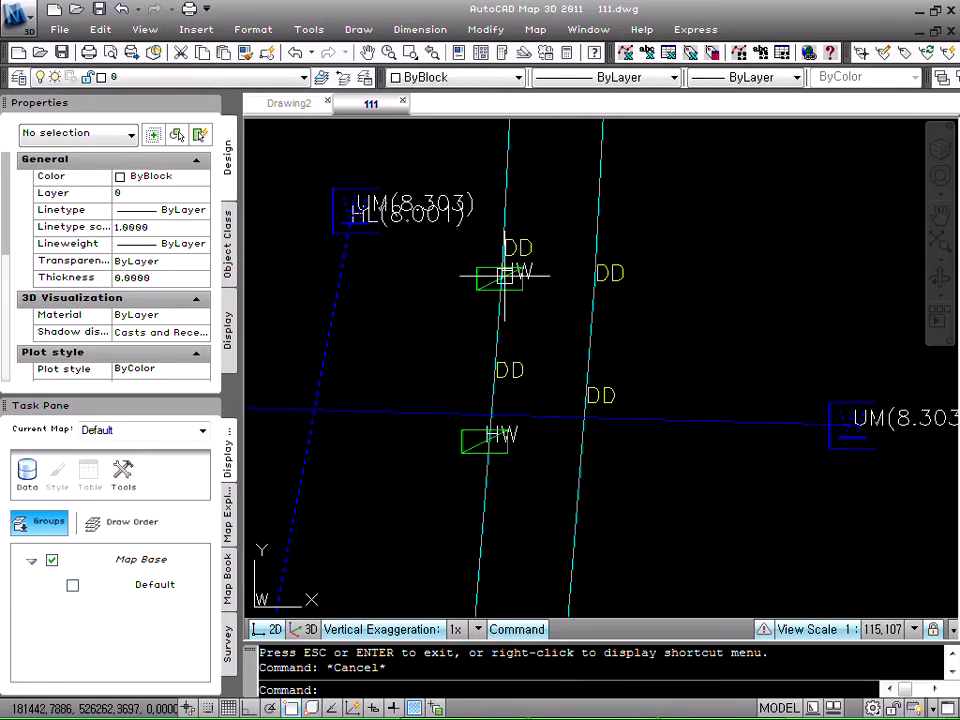
key(Escape)
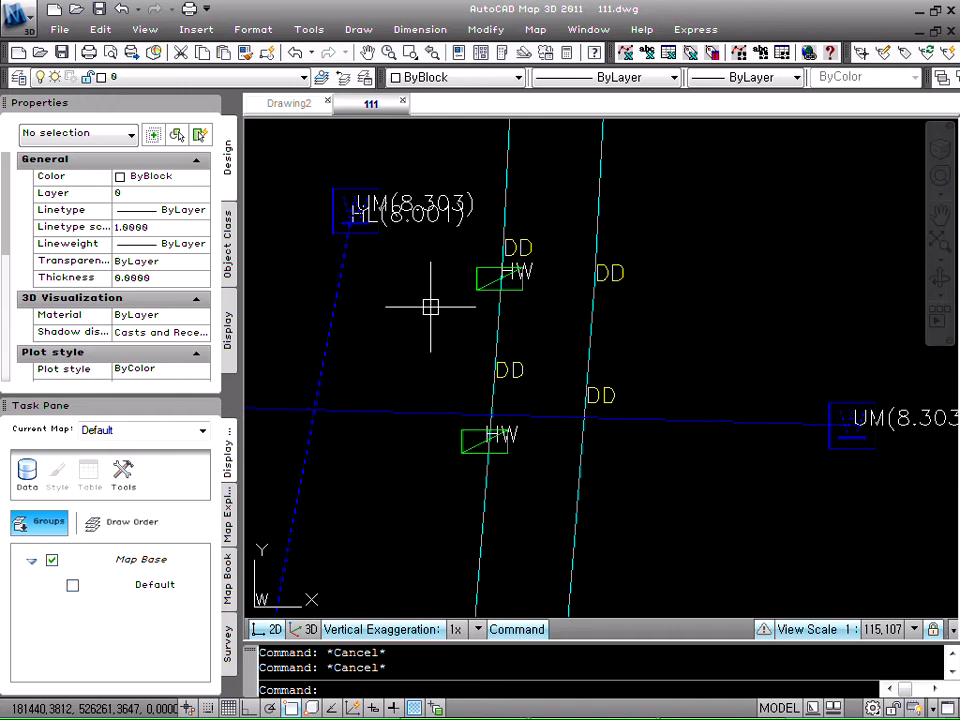
click(488, 278)
key(Escape)
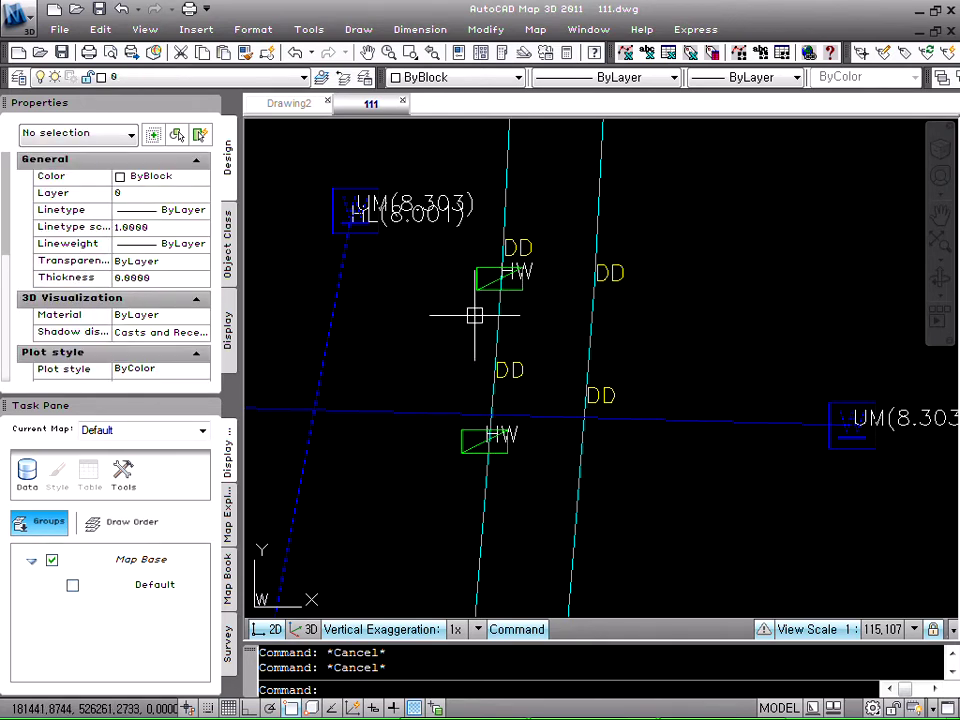
text(pl)
key(space)
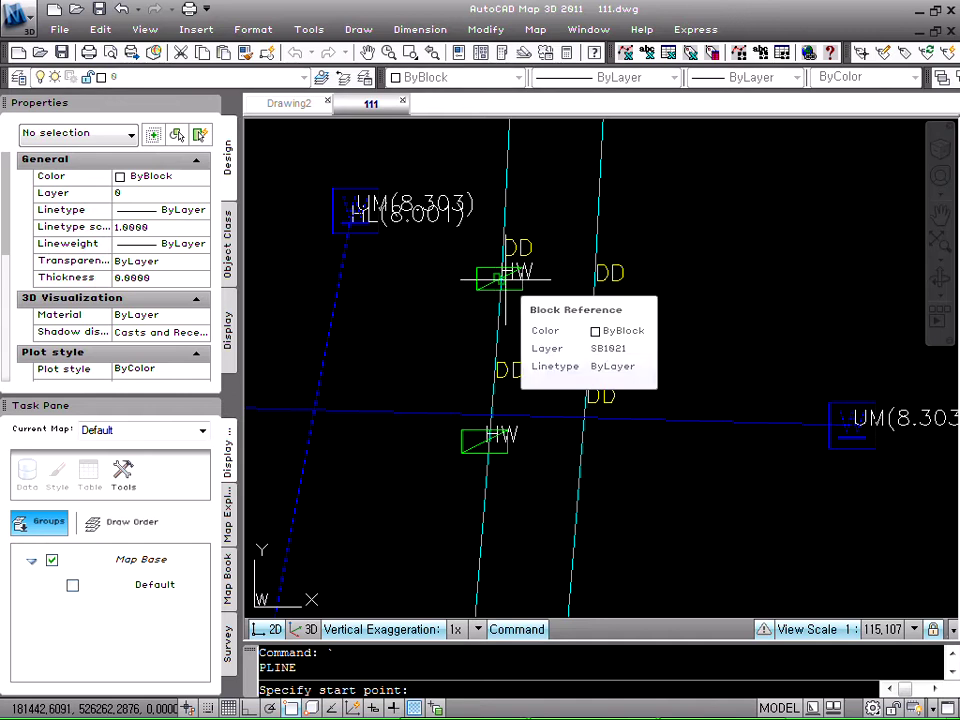
click(497, 279)
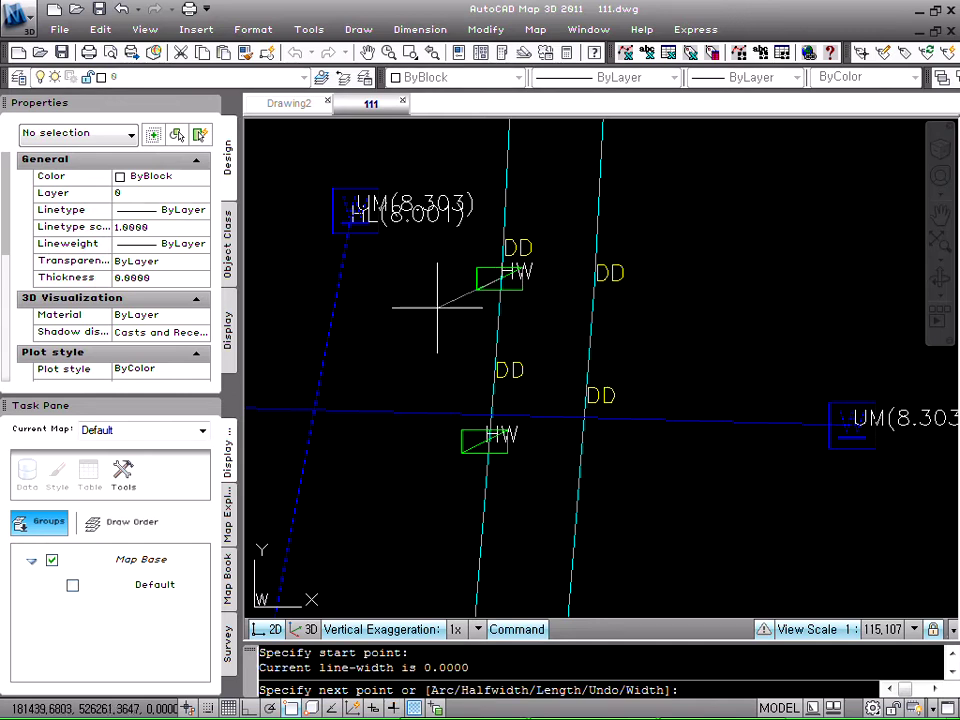
shift+right_click(365, 265)
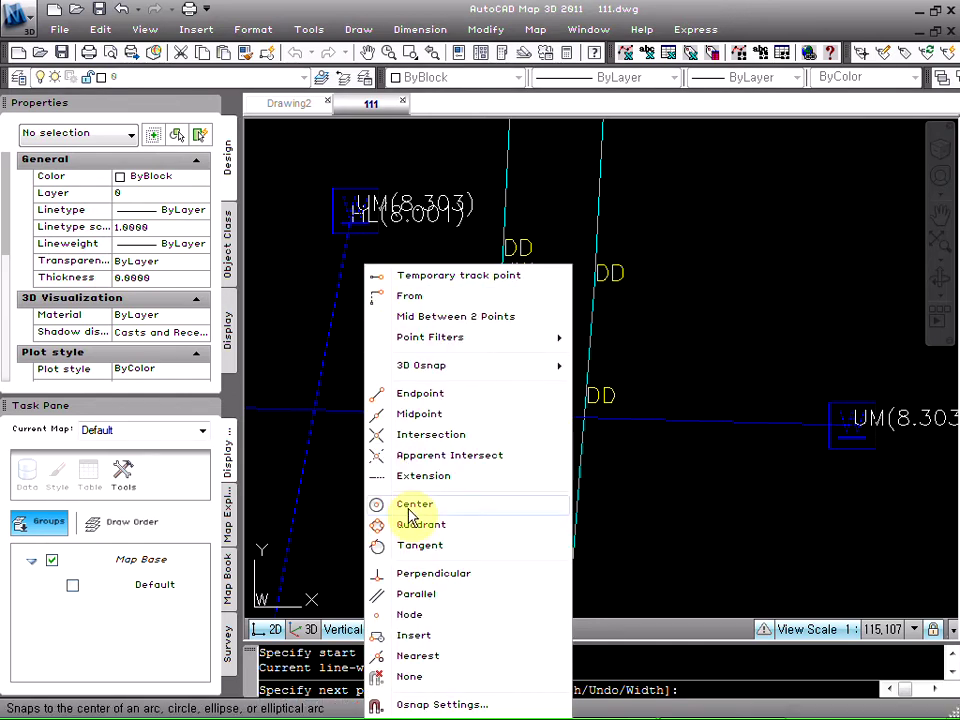
click(412, 573)
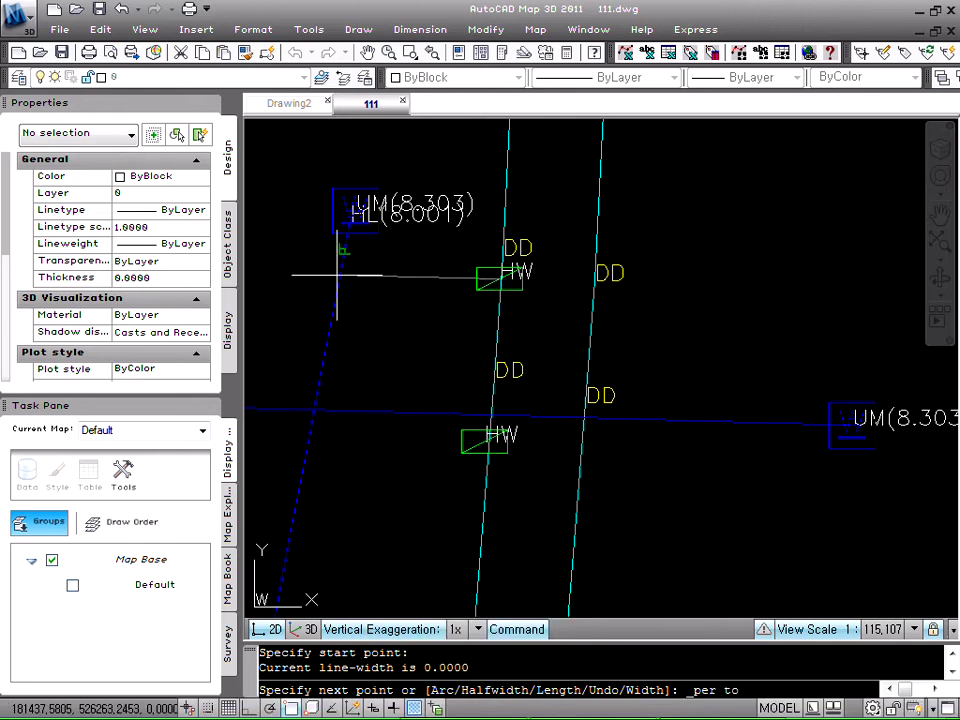
click(333, 269)
key(Escape)
Draw a polyline from the HW symbol just south of the crossing polyline perpendicular to the dashed blue polyline.
scroll(453, 261, down, 3)
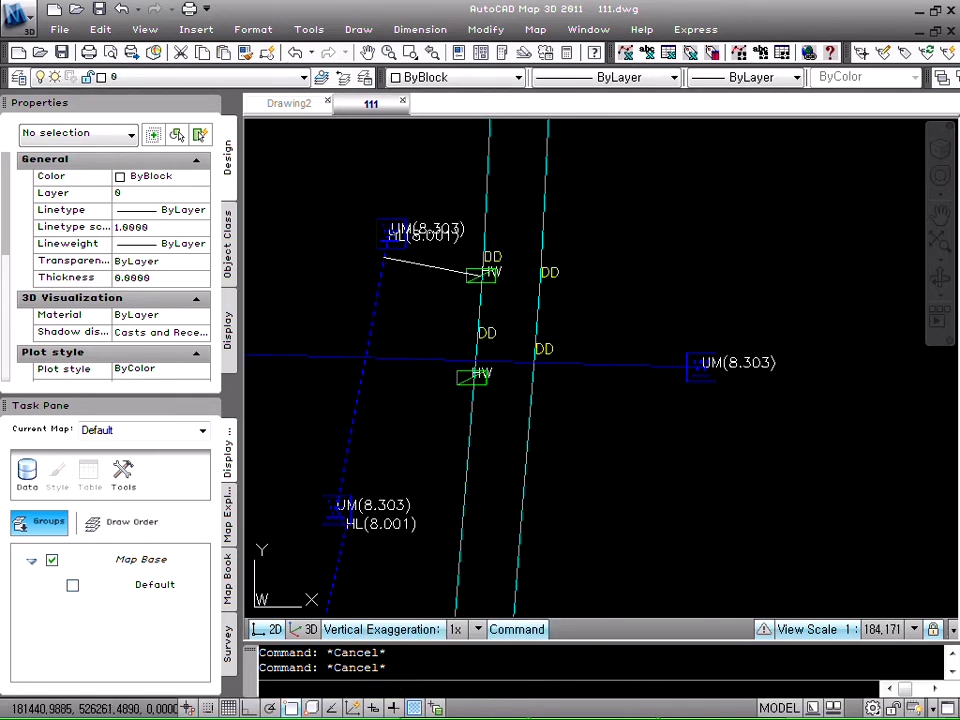
scroll(418, 349, up, 4)
key(Return)
click(311, 386)
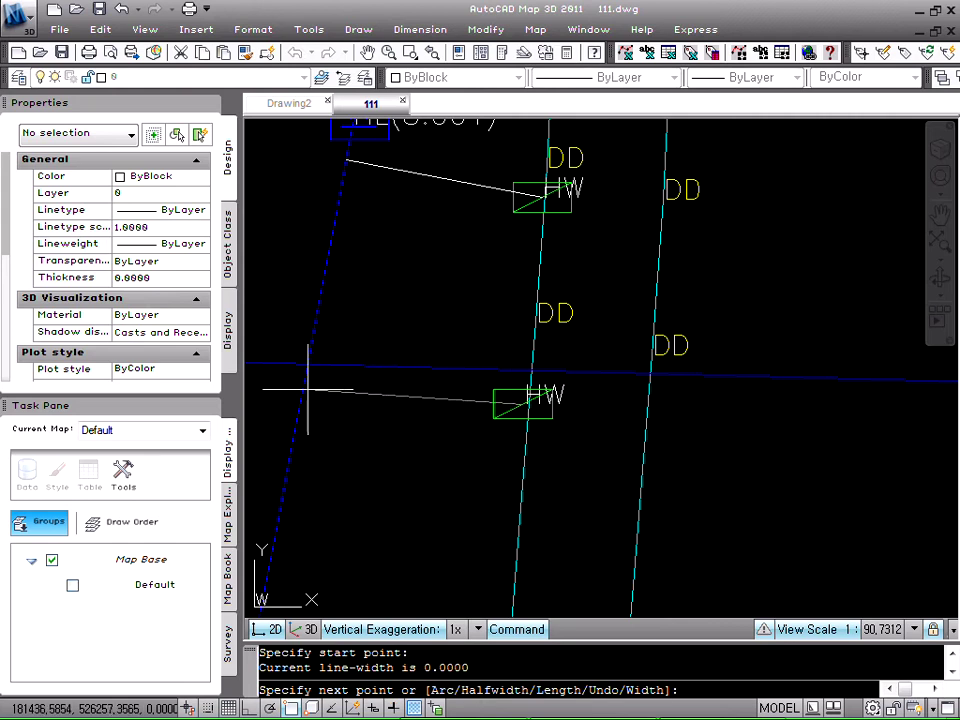
shift+right_click(311, 390)
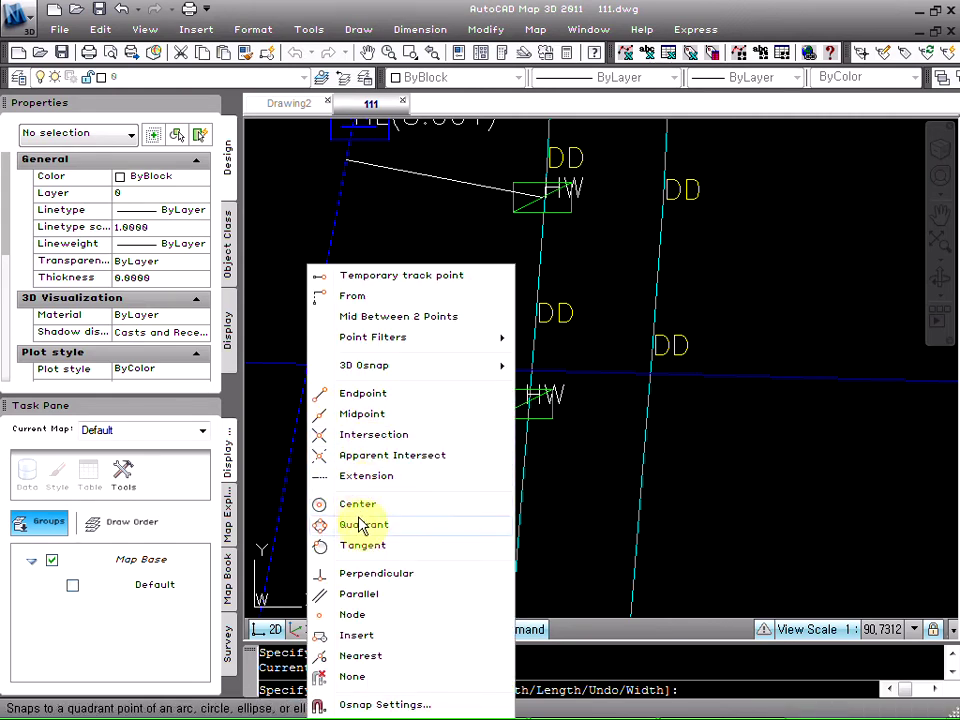
click(362, 573)
click(305, 390)
key(Return)
Draw a polyline from the third HW symbol, southeast of the UM(8.303)/HL(8.001) point, perpendicular to the dashed blue polyline.
scroll(450, 303, down, 8)
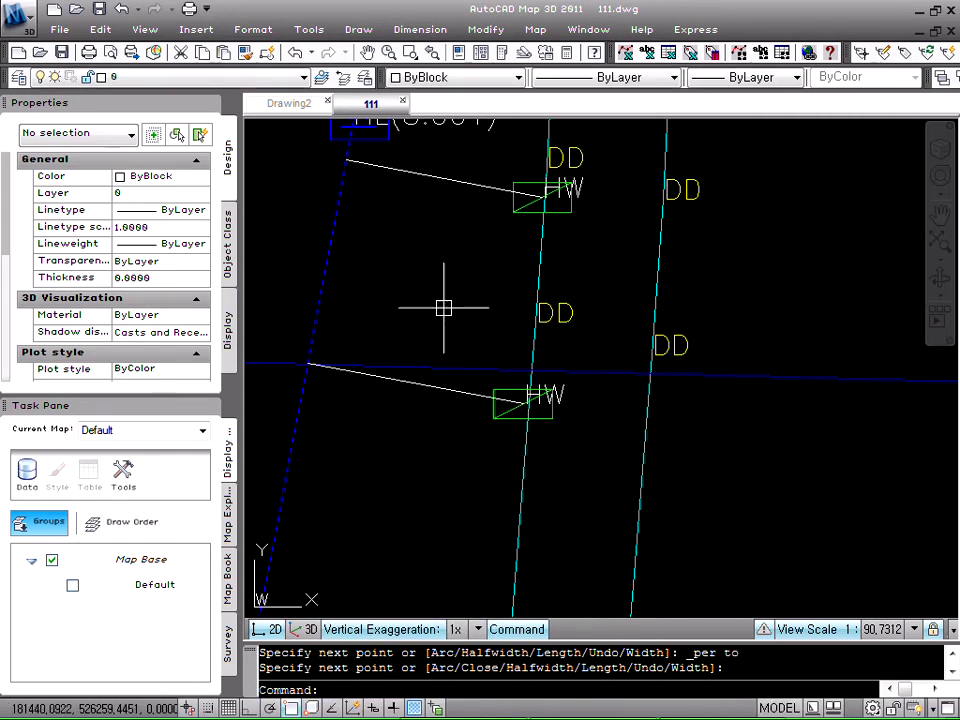
scroll(420, 490, up, 4)
key(Escape)
key(Return)
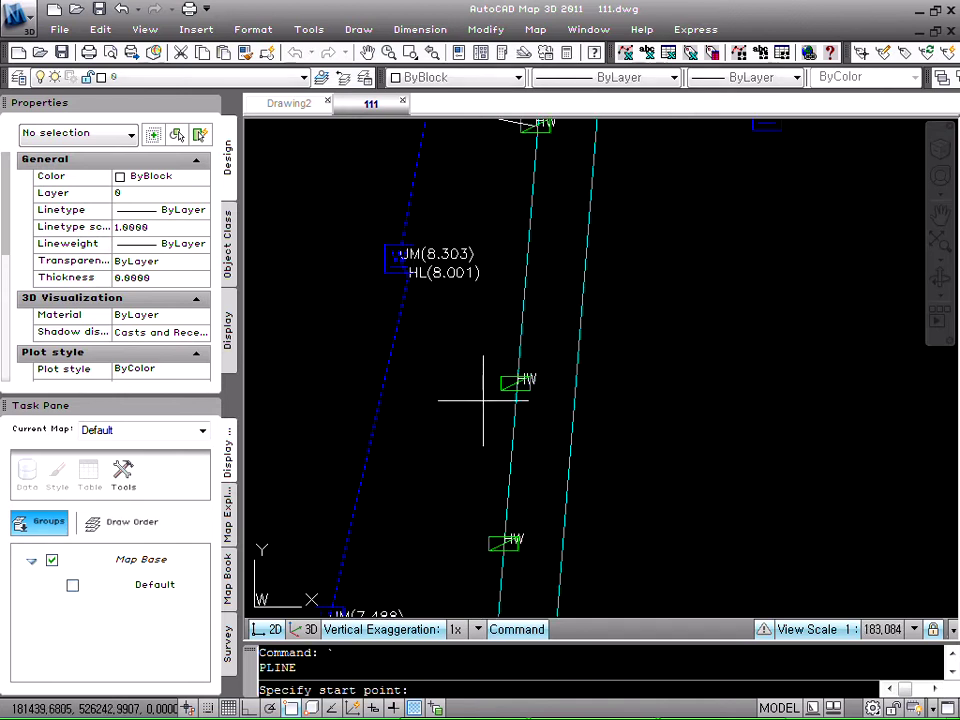
click(518, 383)
shift+right_click(400, 258)
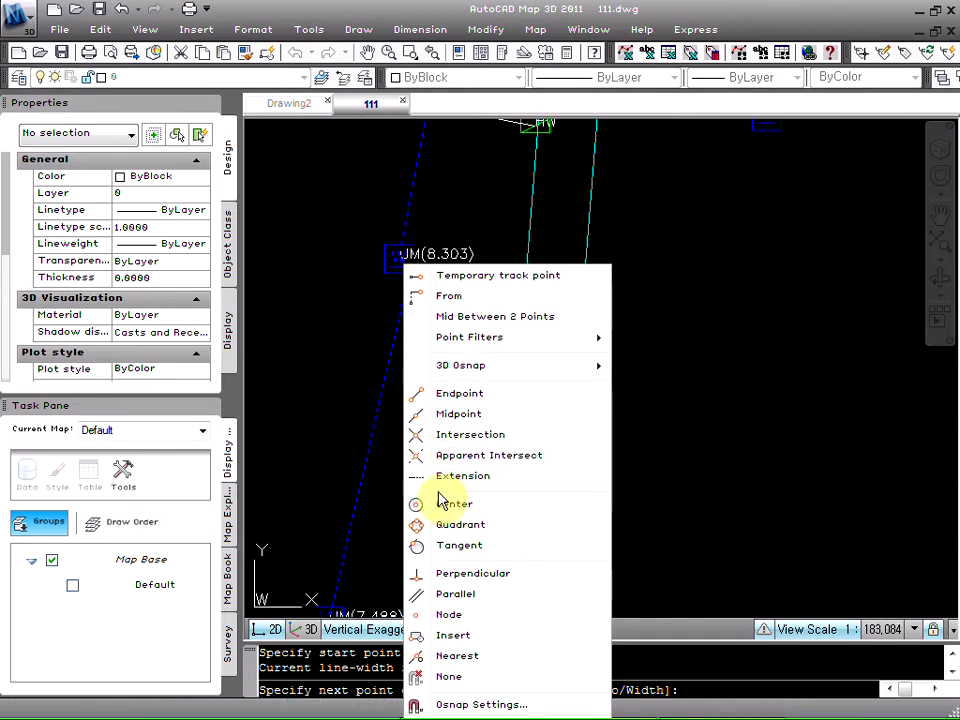
click(430, 573)
click(400, 432)
key(Return)
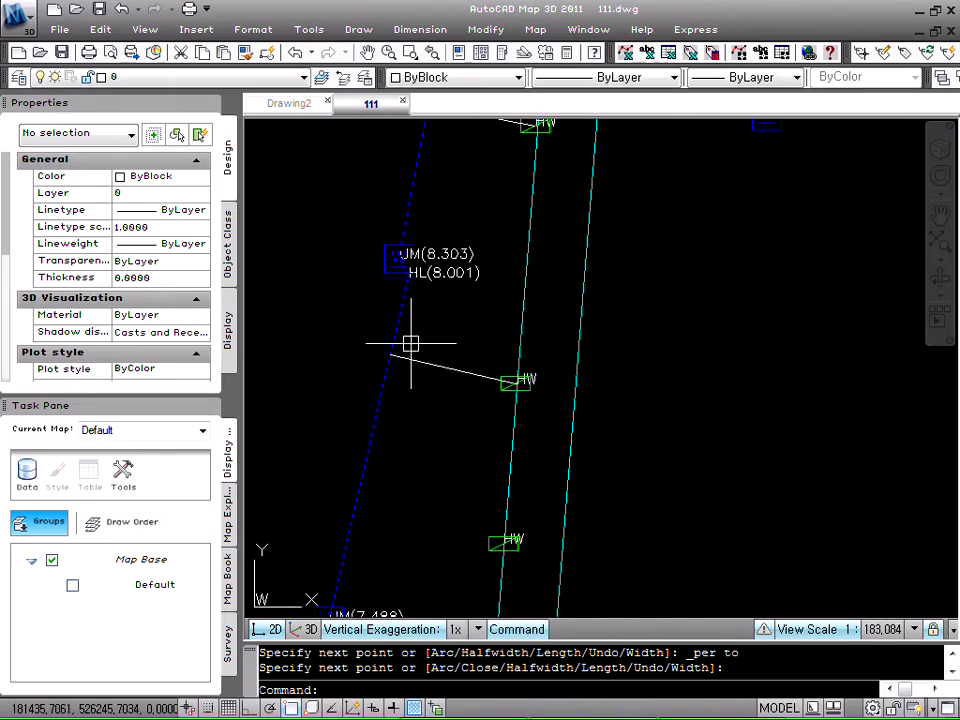
Draw a polyline from the southernmost HW symbol perpendicular to the dashed blue polyline.
scroll(429, 418, down, 5)
scroll(424, 426, up, 4)
key(Escape)
key(Return)
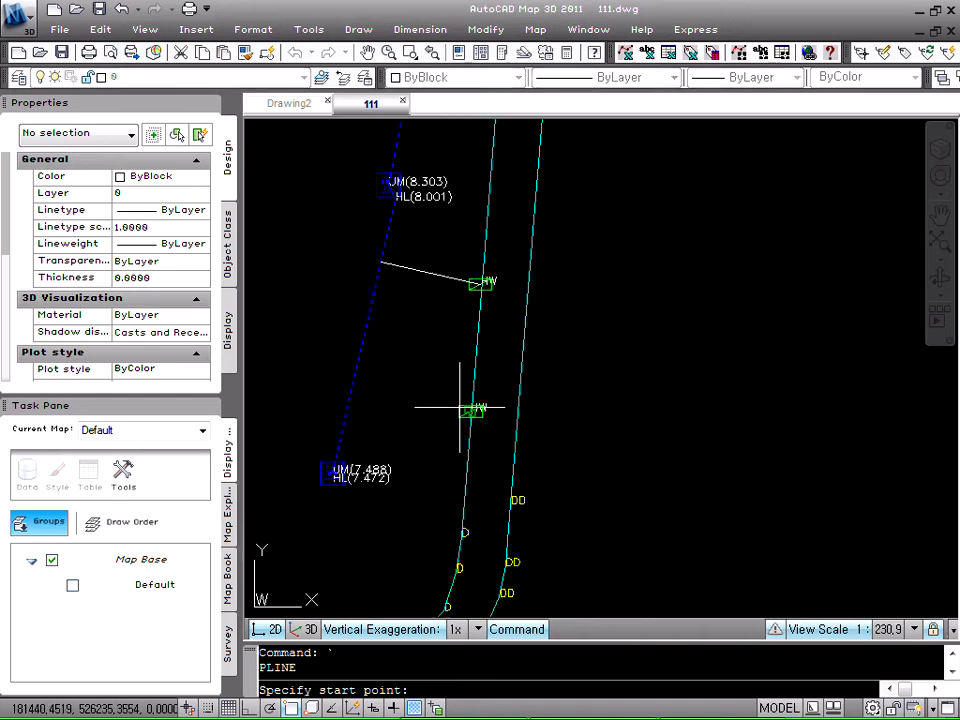
click(461, 407)
shift+right_click(375, 390)
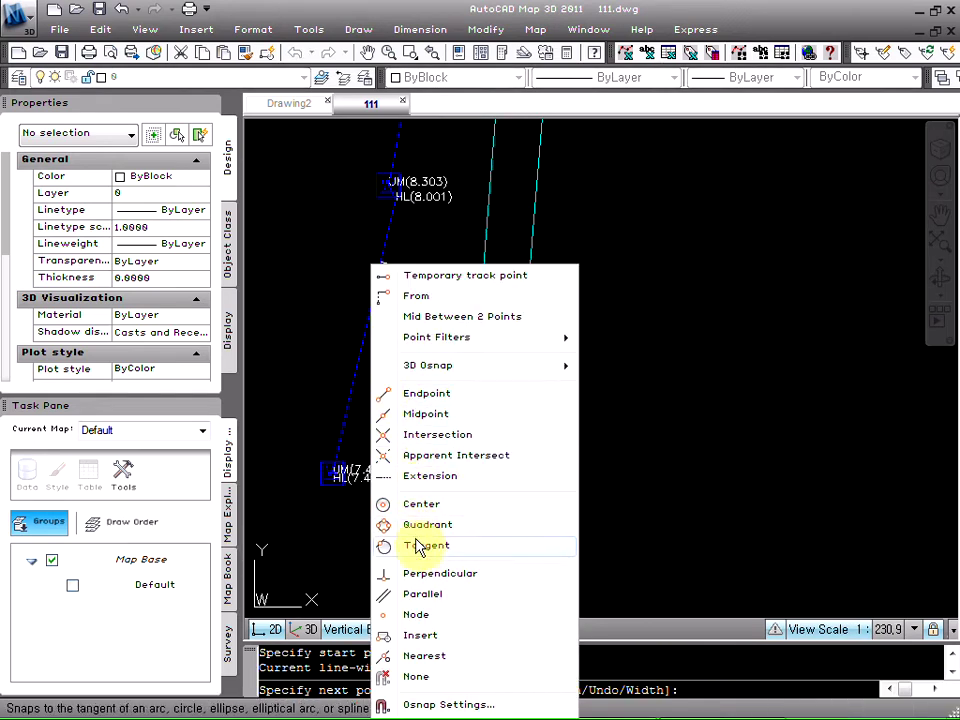
click(415, 580)
click(354, 386)
key(Escape)
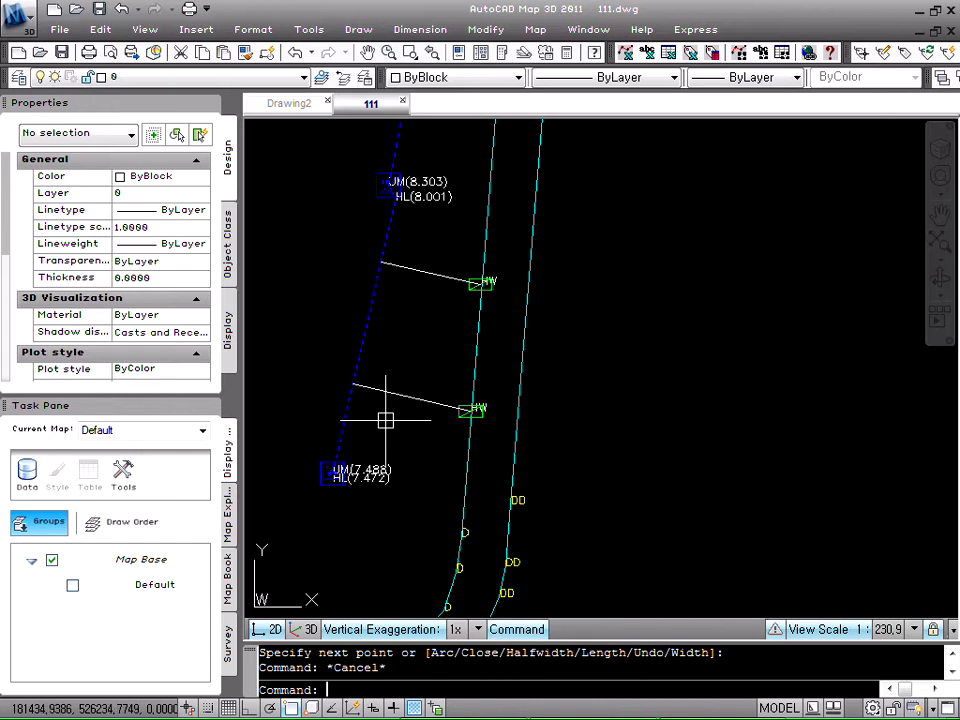
key(Escape)
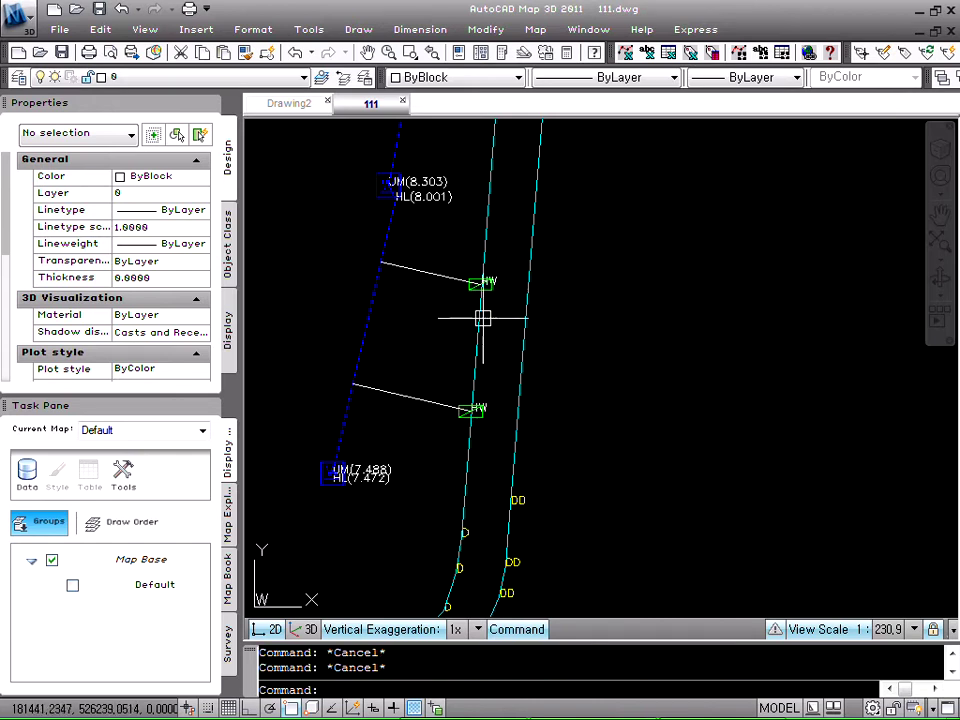
Erase the connecting polyline between the southernmost HW symbol and the dashed blue polyline.
scroll(475, 366, down, 2)
text(p)
key(space)
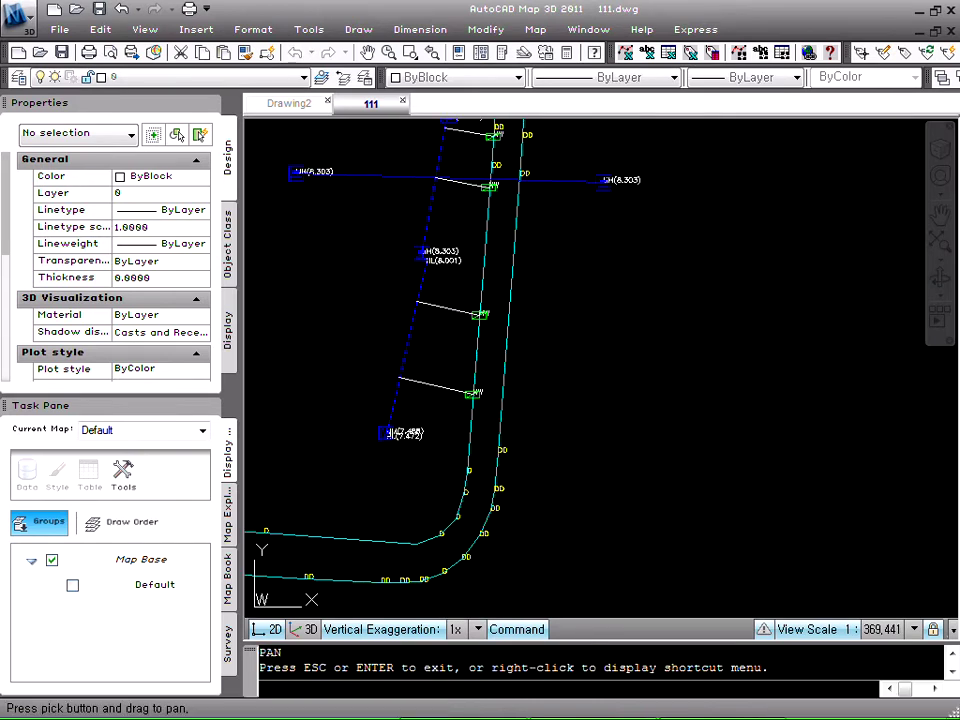
drag(469, 261, 481, 339)
key(Escape)
key(Escape)
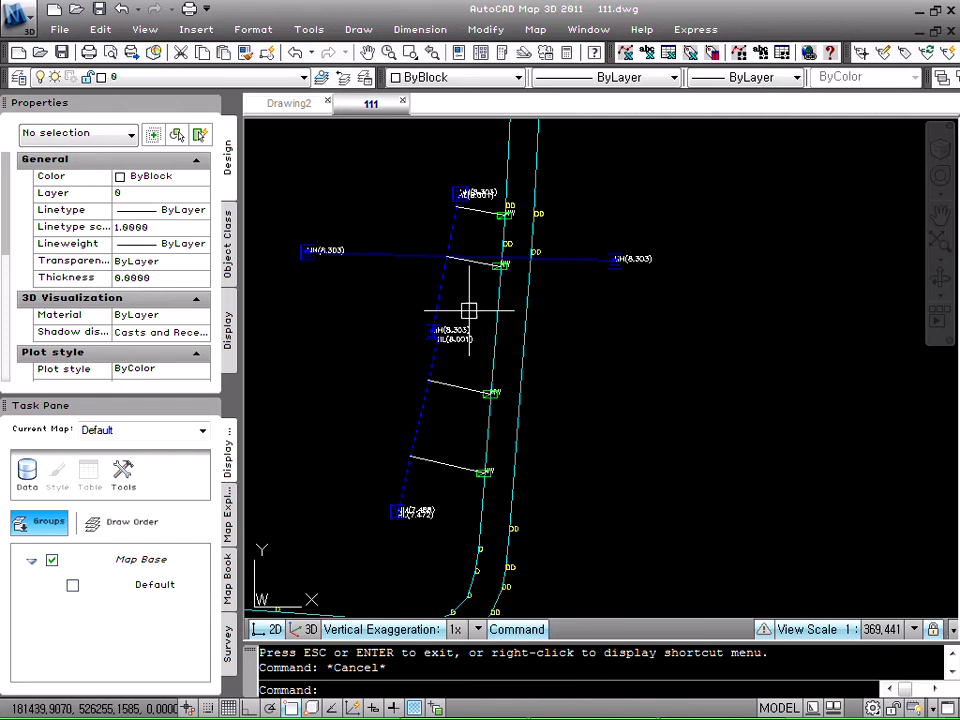
scroll(464, 425, up, 2)
key(Escape)
text(e)
key(space)
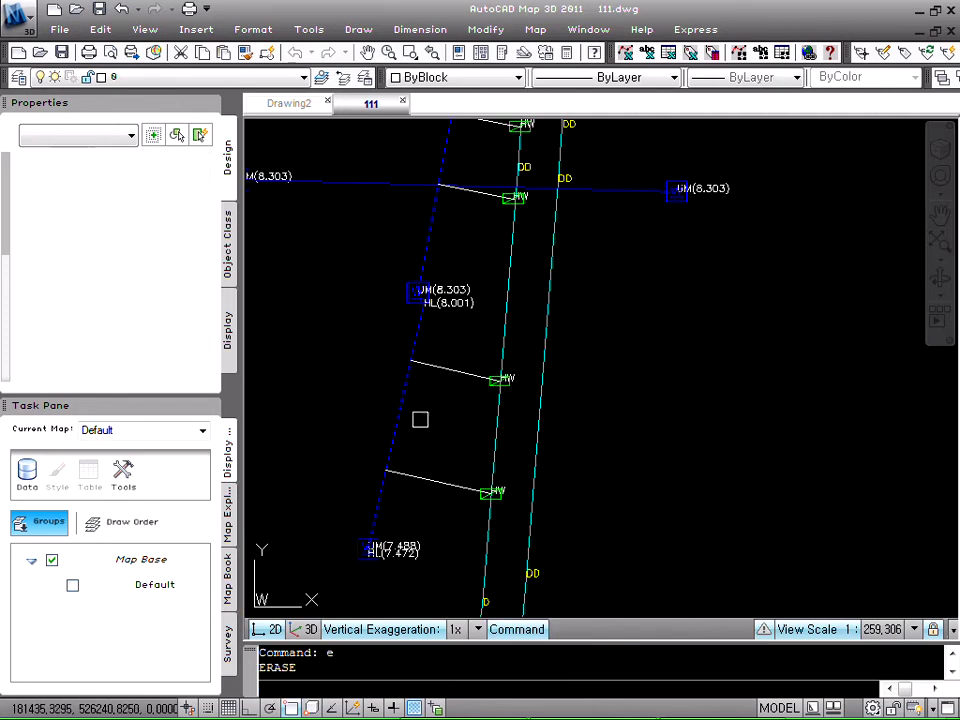
click(445, 503)
click(415, 447)
key(space)
Erase the connecting polyline of the third HW symbol, southeast of the UM(8.303)/HL(8.001) point.
key(space)
click(461, 381)
click(442, 357)
key(space)
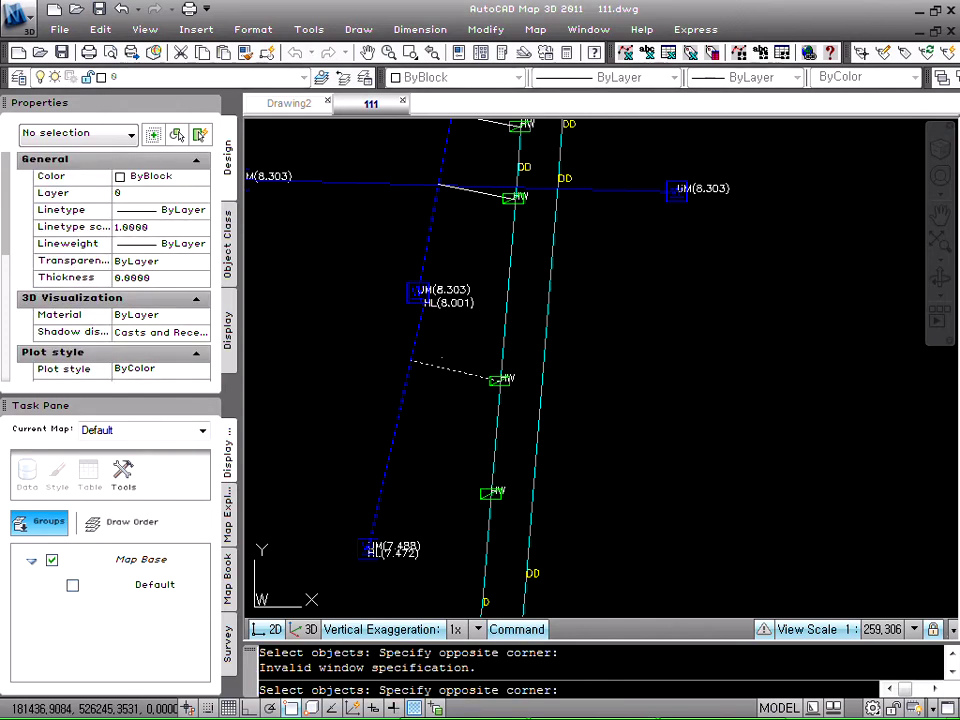
click(418, 387)
key(space)
Erase the connecting polyline between the northernmost HW symbol and the dashed blue polyline.
text(p)
right_click(482, 281)
drag(476, 150, 449, 396)
key(Escape)
scroll(449, 395, up, 4)
key(Escape)
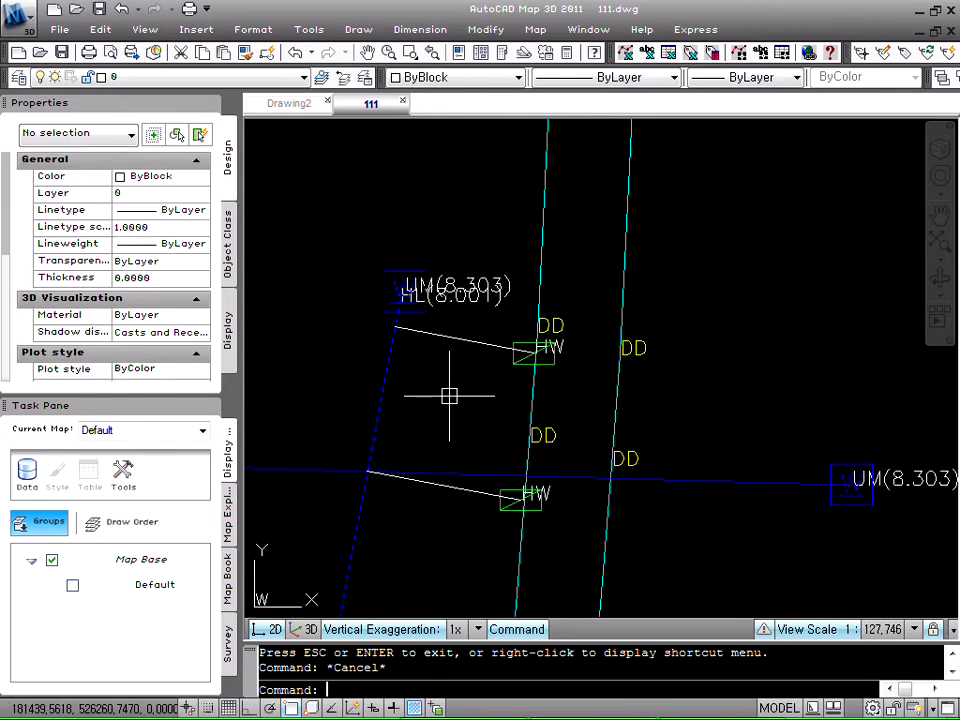
key(Escape)
text(e)
key(space)
click(465, 342)
key(space)
Erase the connecting polyline of the HW symbol just south of the crossing polyline.
key(space)
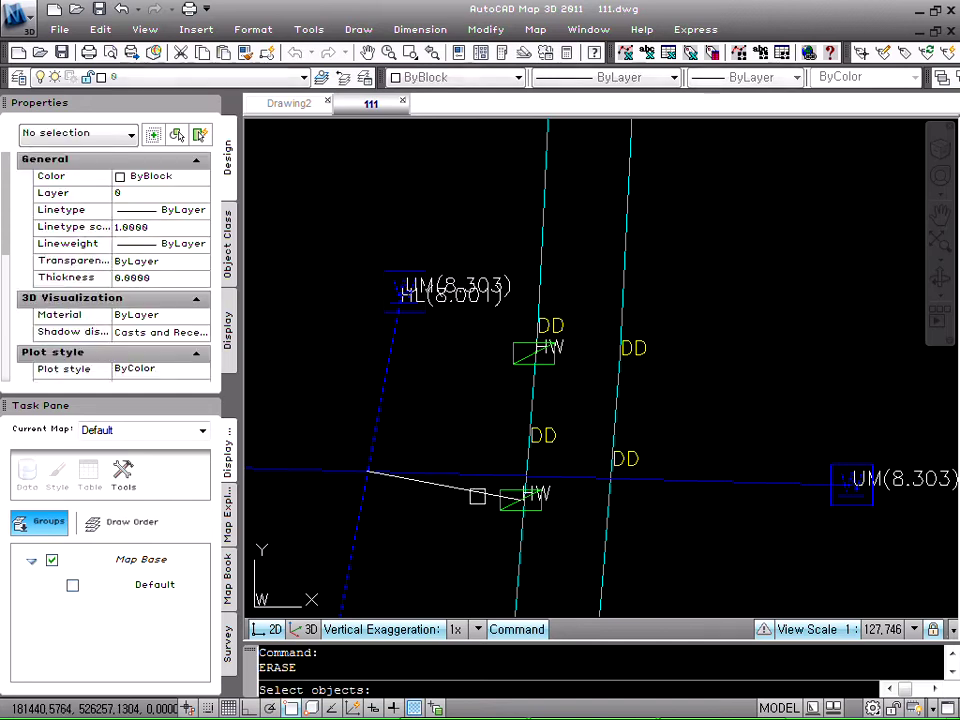
click(476, 492)
key(space)
key(Escape)
scroll(503, 405, down, 5)
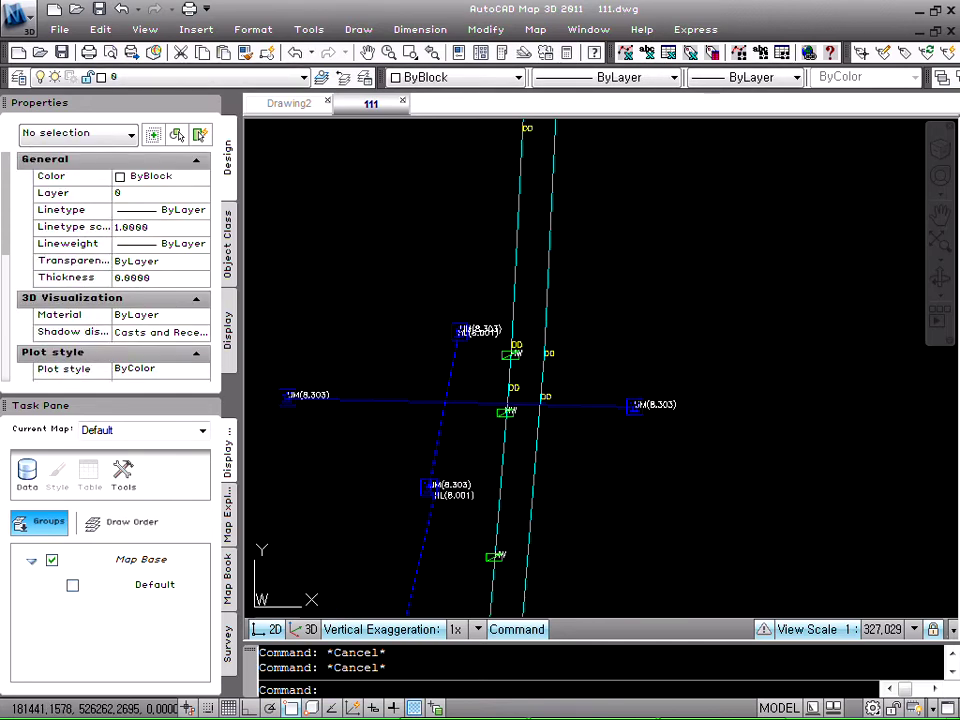
Load the LISP routine 직각선긋기,블럭회전-lp,br.lsp from the Download folder.
click(300, 30)
click(345, 405)
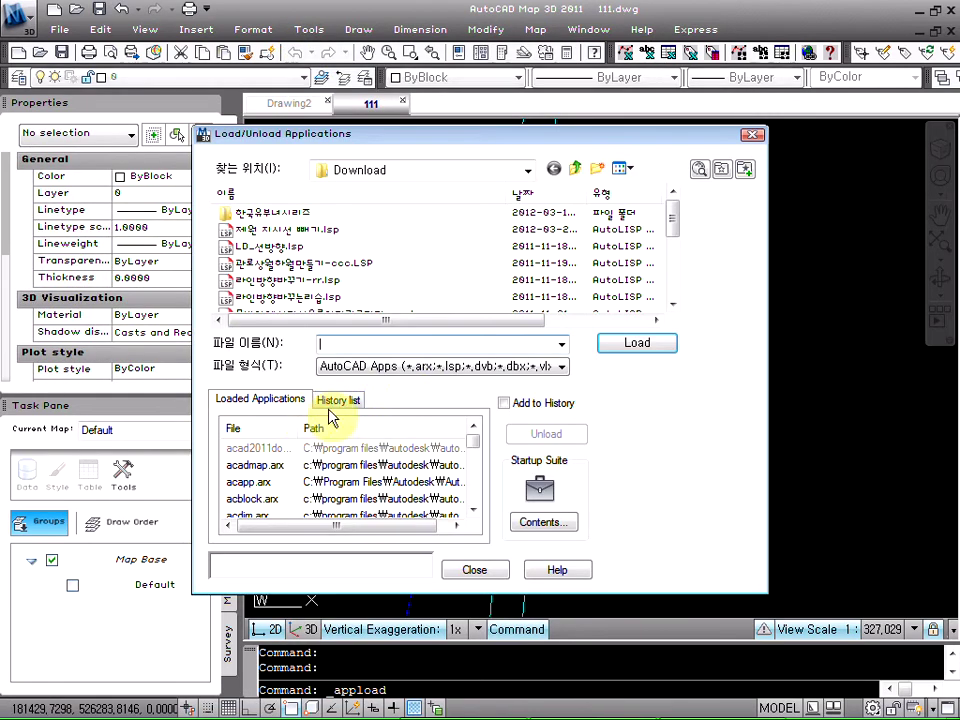
scroll(415, 248, down, 2)
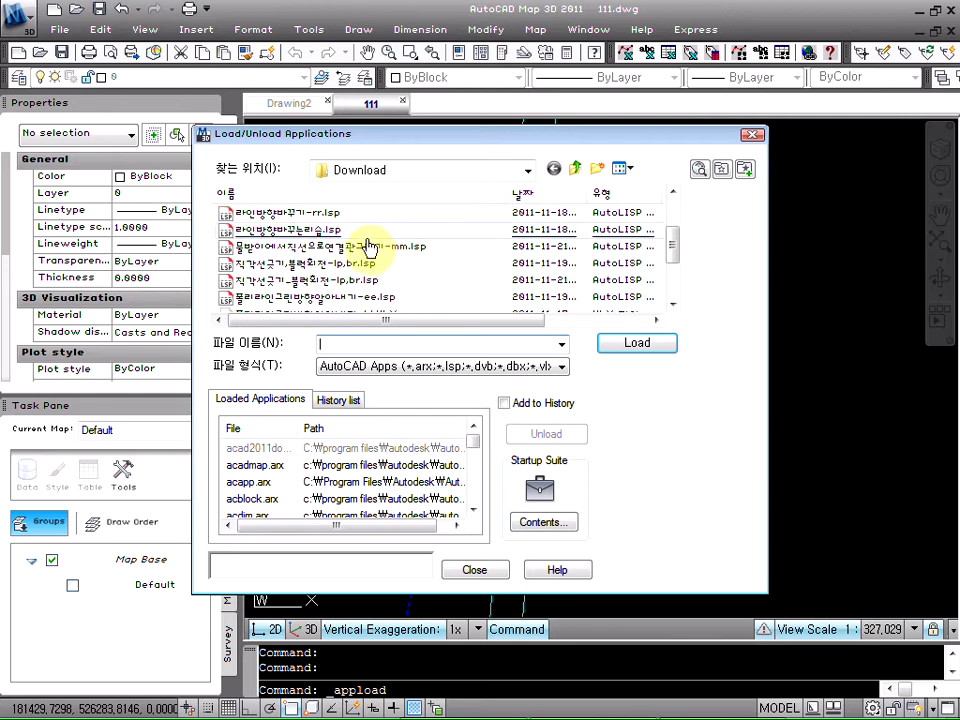
click(345, 263)
double_click(345, 263)
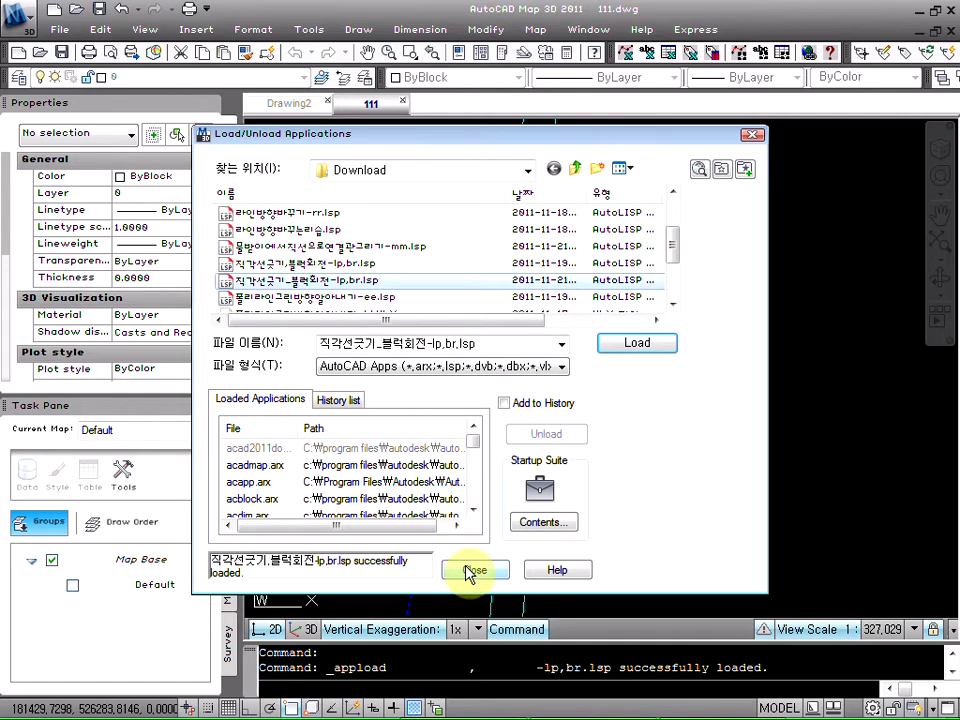
click(474, 569)
key(Escape)
Run the LP routine on the two northern HW symbols to draw lines perpendicular to the dashed blue polyline.
scroll(501, 414, up, 3)
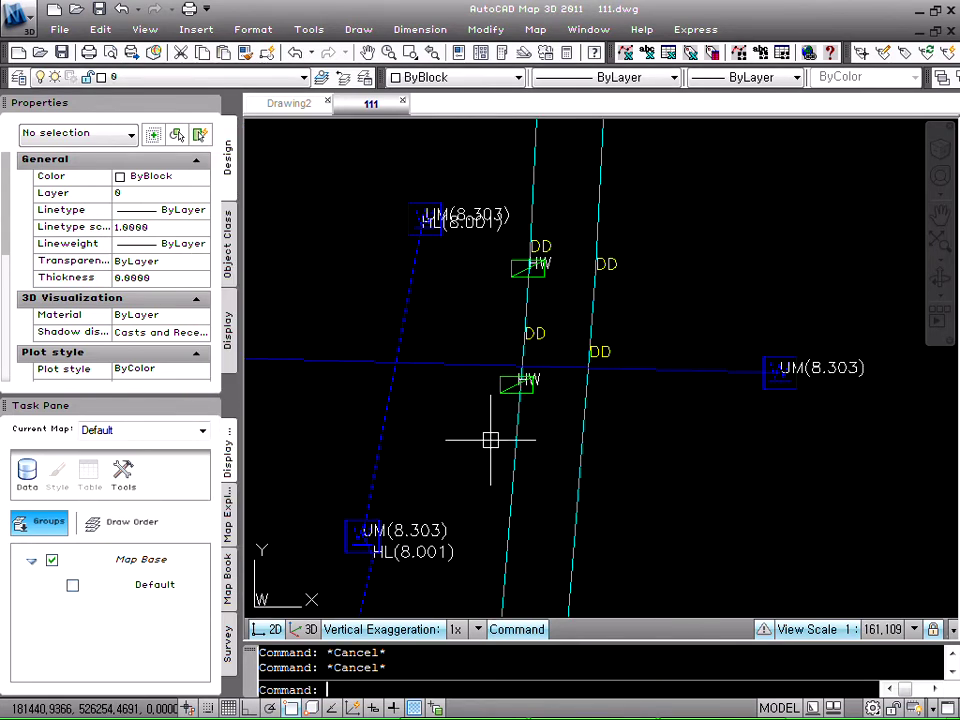
key(Return)
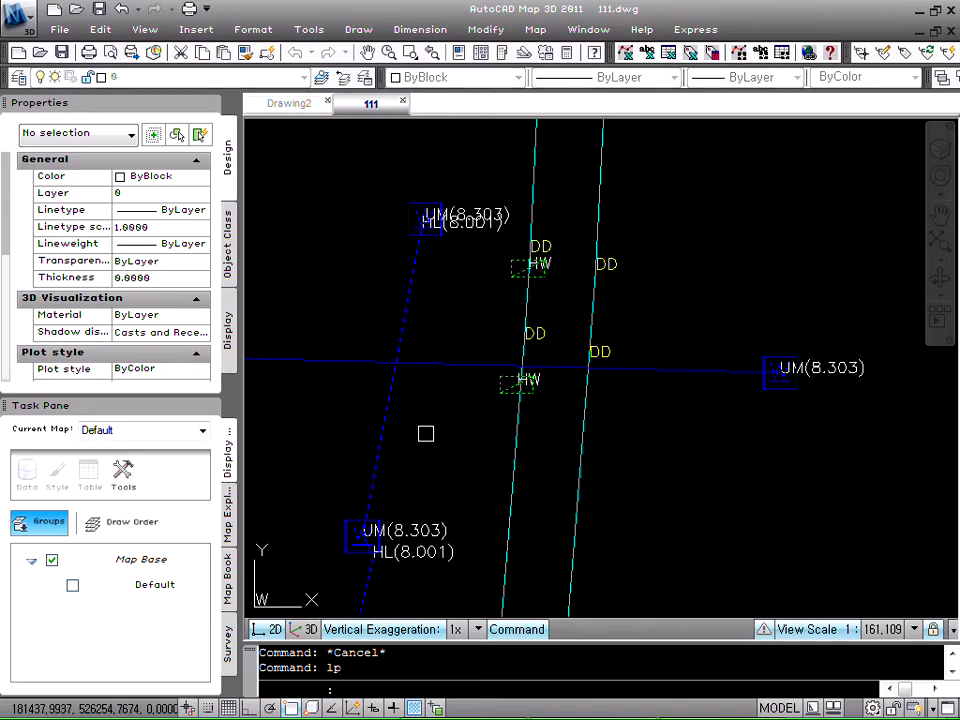
key(Return)
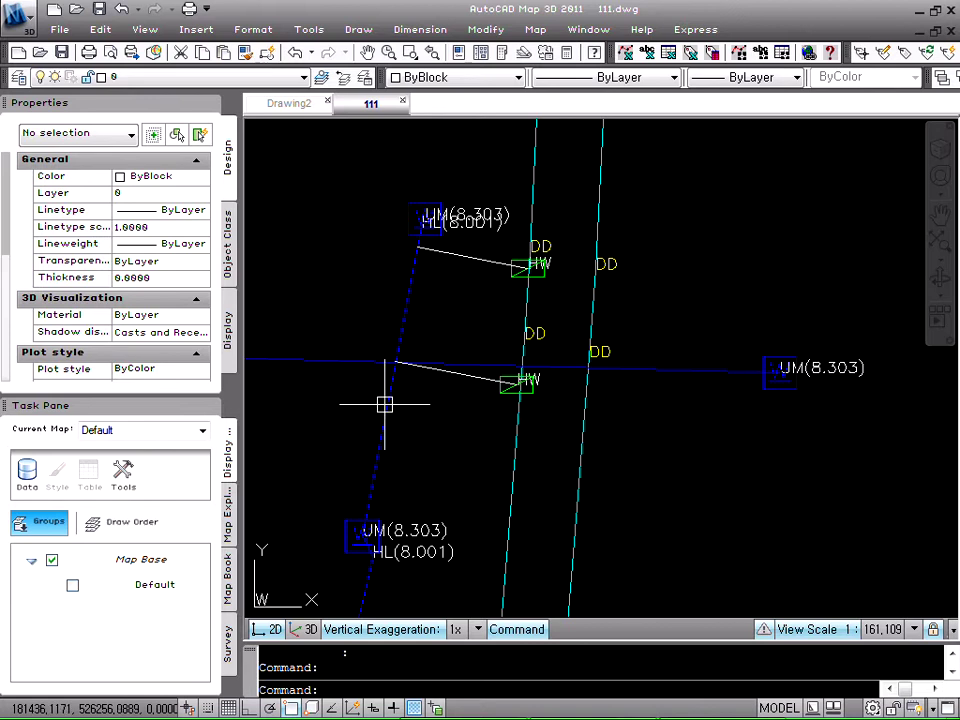
Run the LP routine on the two southern HW symbols to draw lines perpendicular to the dashed blue polyline.
scroll(493, 242, down, 4)
scroll(499, 430, up, 3)
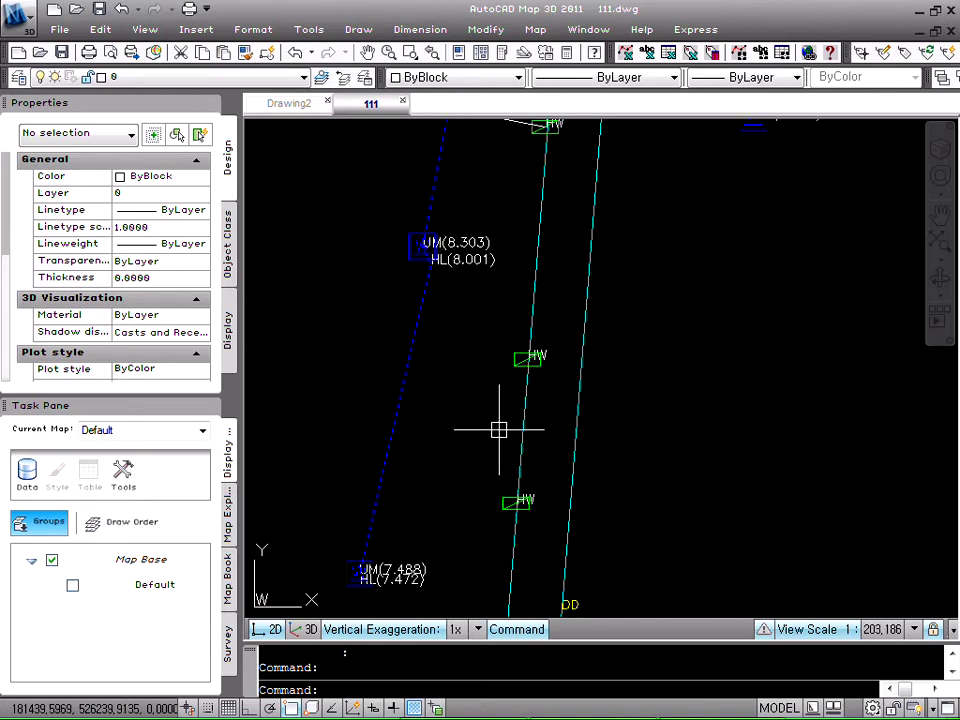
text(LP)
key(Return)
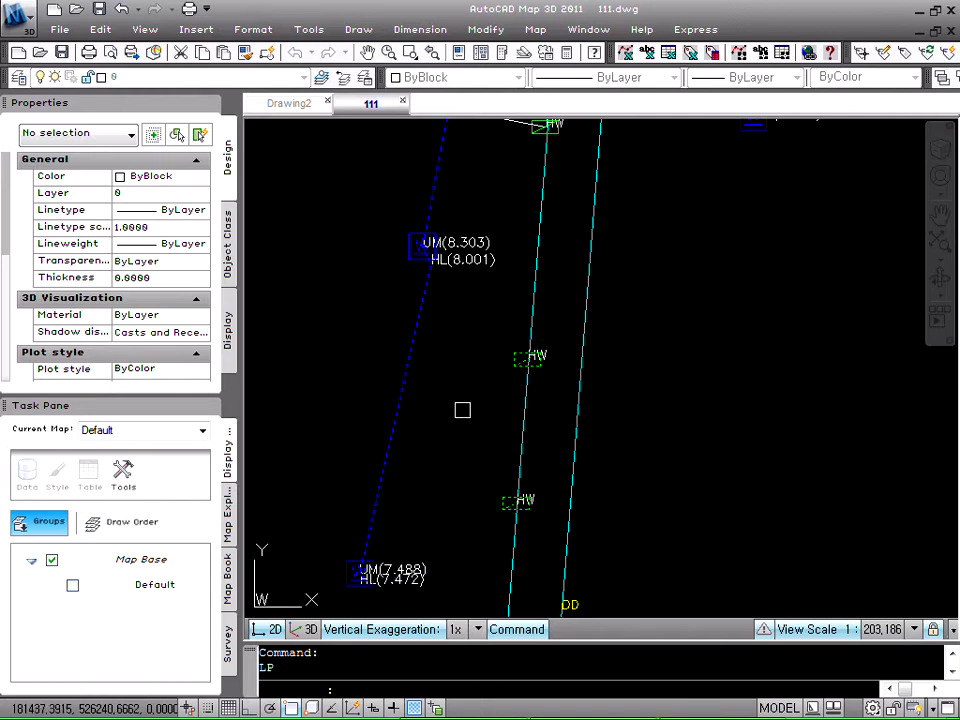
click(398, 387)
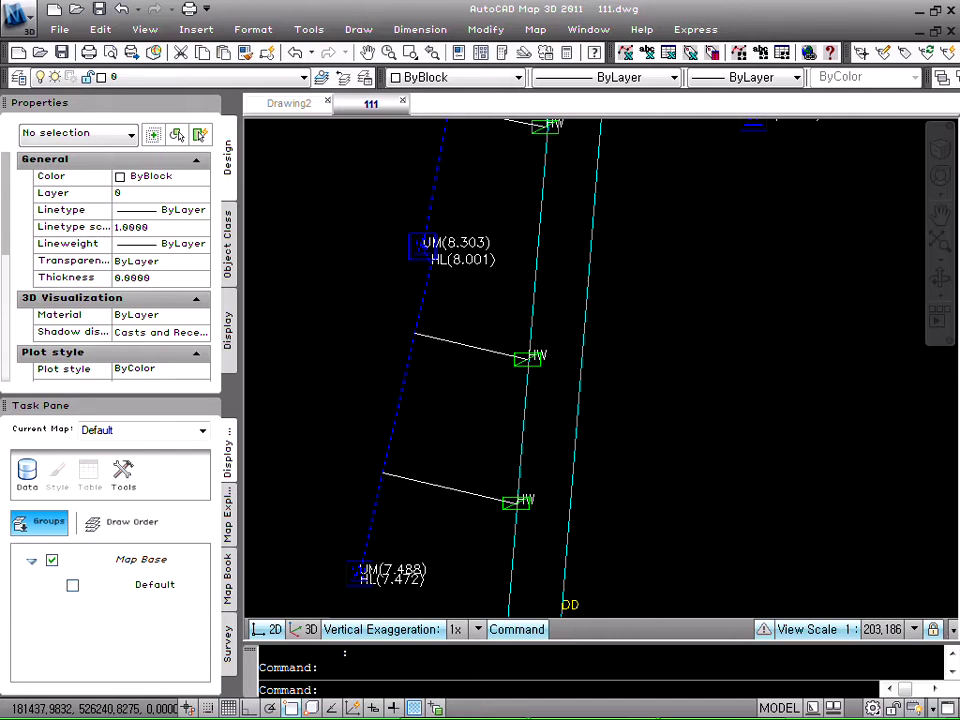
Examine the perpendicular connecting lines between the HW symbols and the dashed blue polyline.
scroll(480, 369, down, 2)
drag(497, 242, 476, 360)
key(Escape)
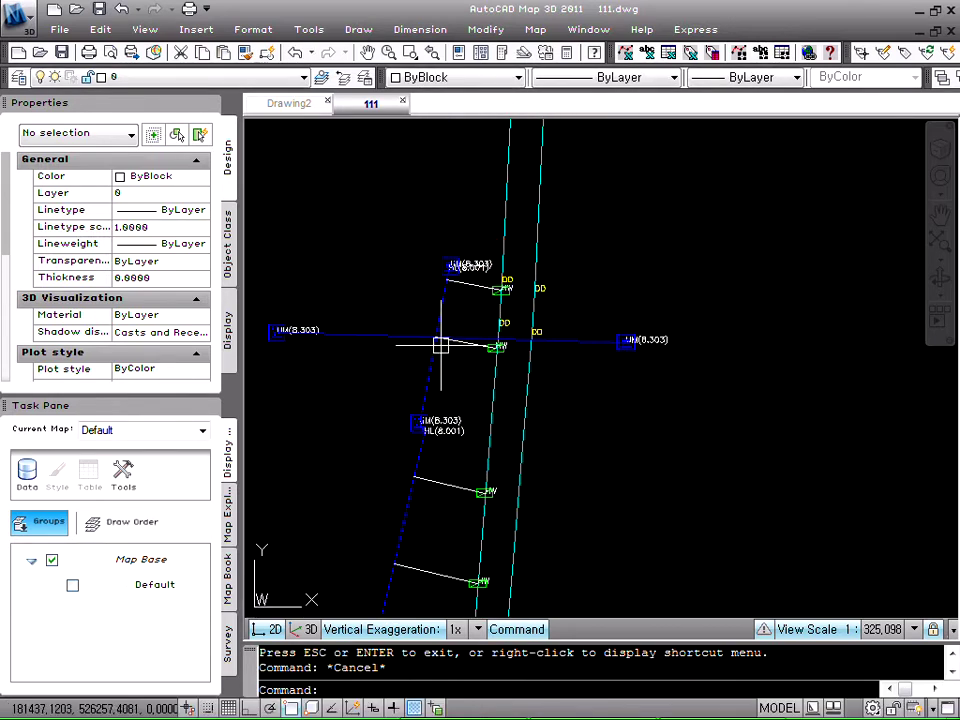
scroll(442, 338, up, 3)
scroll(447, 332, down, 2)
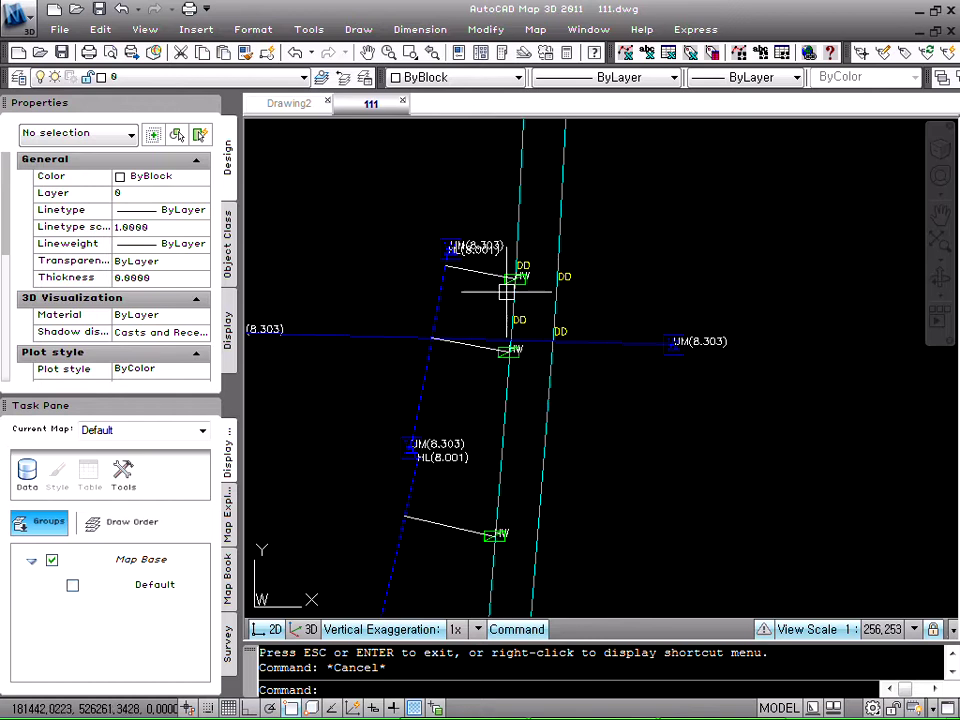
mouse_move(507, 291)
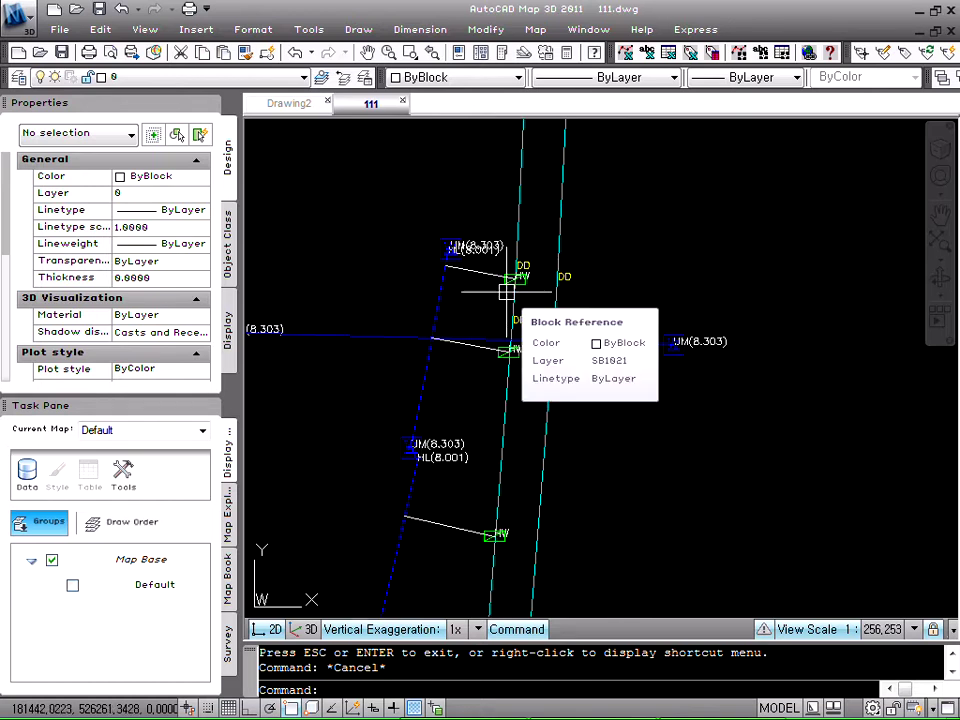
scroll(507, 291, down, 2)
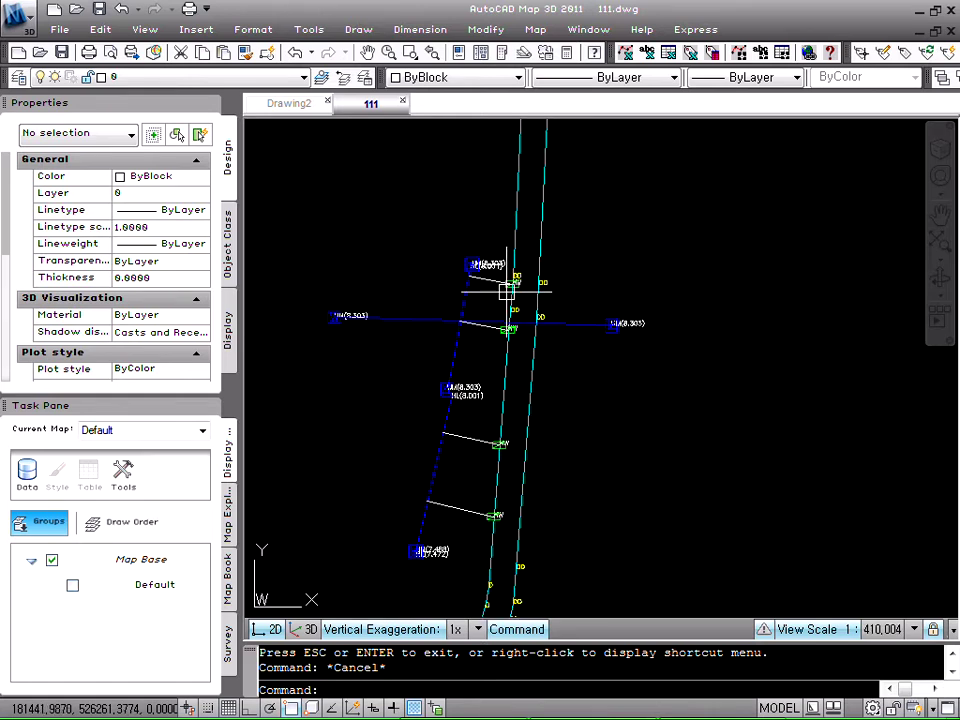
Delete the connecting line of the HW symbol just south of the crossing polyline.
scroll(488, 370, up, 7)
click(529, 377)
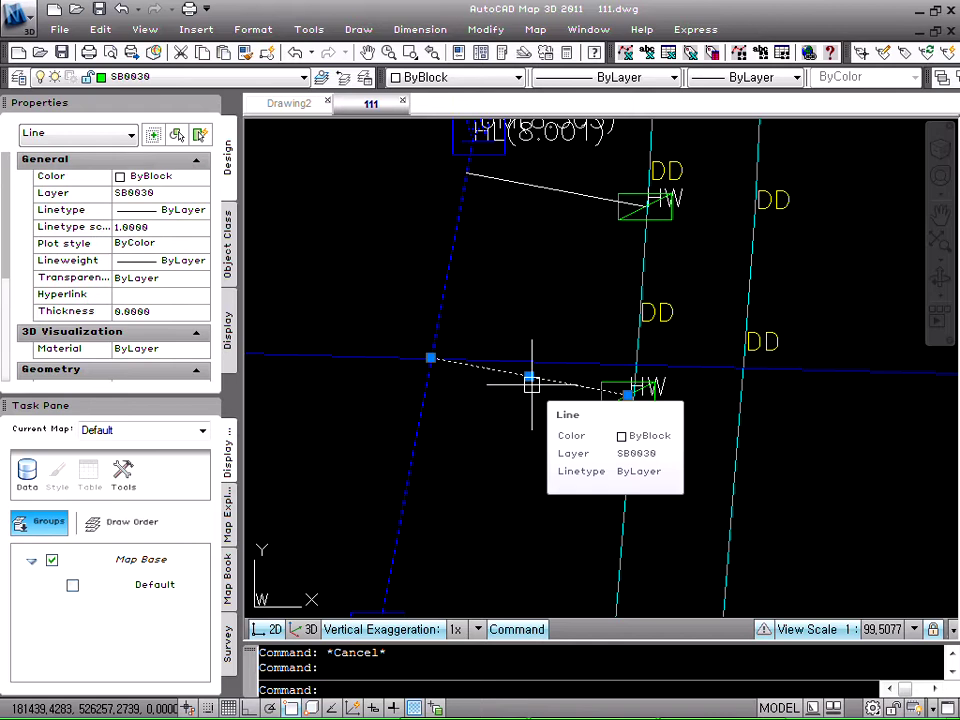
key(Delete)
key(Escape)
key(Escape)
text(p)
key(Return)
drag(429, 368, 451, 400)
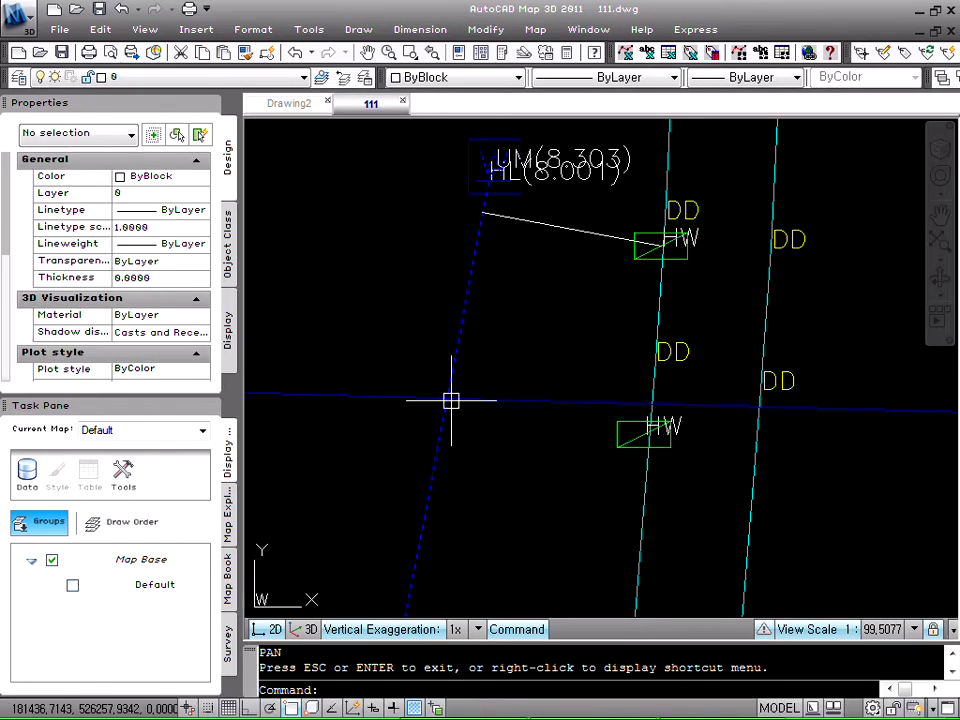
Inspect the intersection of the dashed blue polyline and the solid crossing polyline.
scroll(440, 397, up, 7)
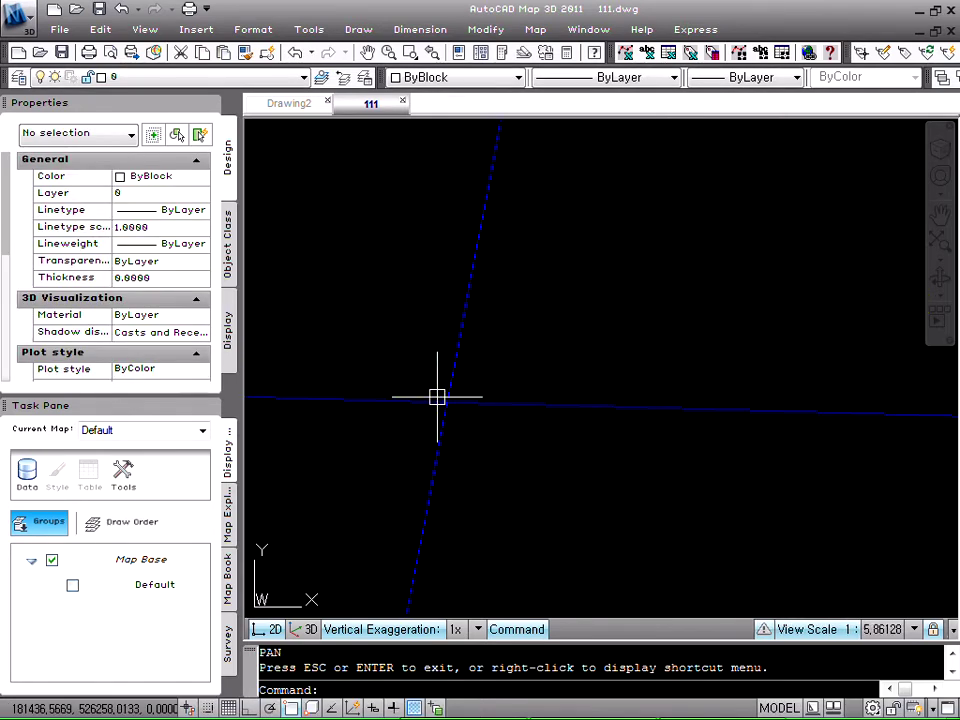
key(Escape)
key(Escape)
scroll(472, 396, down, 1)
click(482, 330)
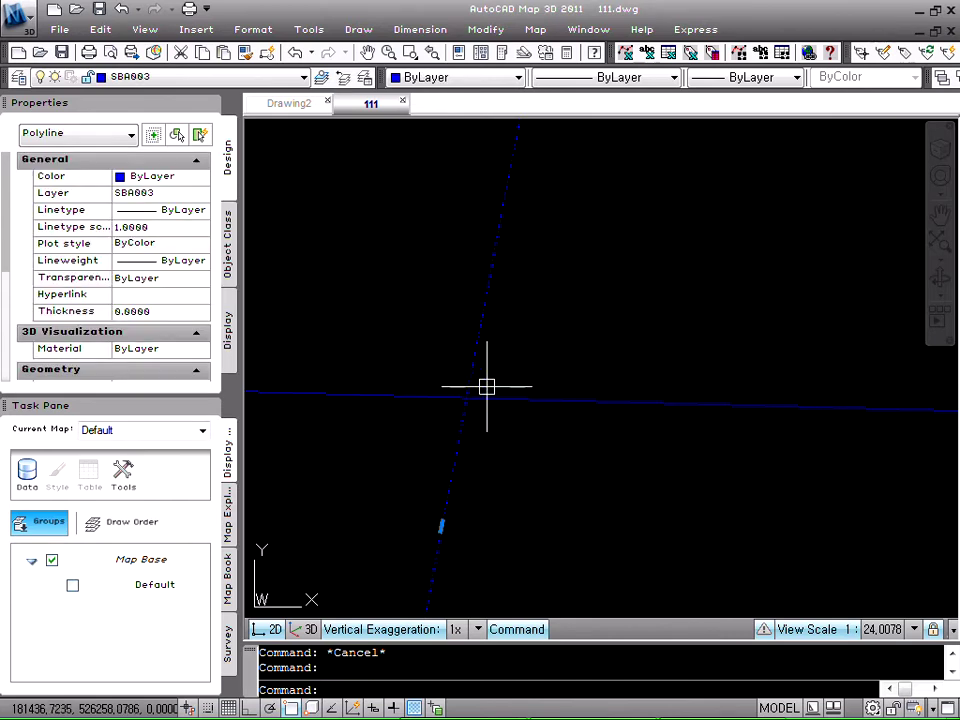
key(Escape)
click(482, 410)
click(480, 402)
key(Escape)
key(Escape)
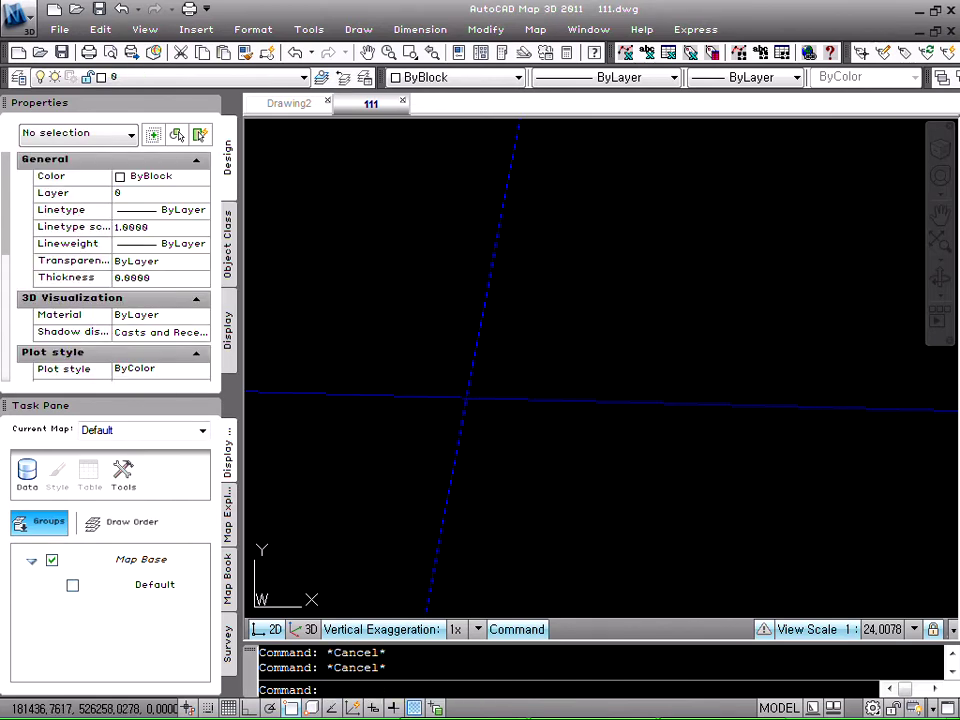
click(492, 396)
key(Escape)
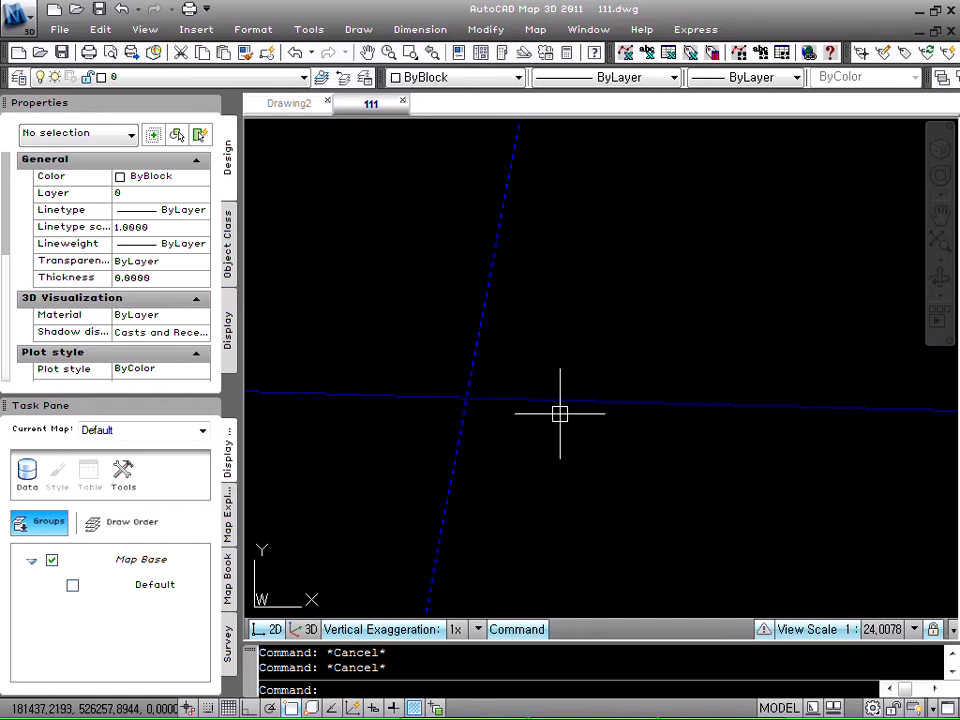
Load the LISP routine 관로상월하월만들기-ccc.LSP from the Download folder.
click(309, 29)
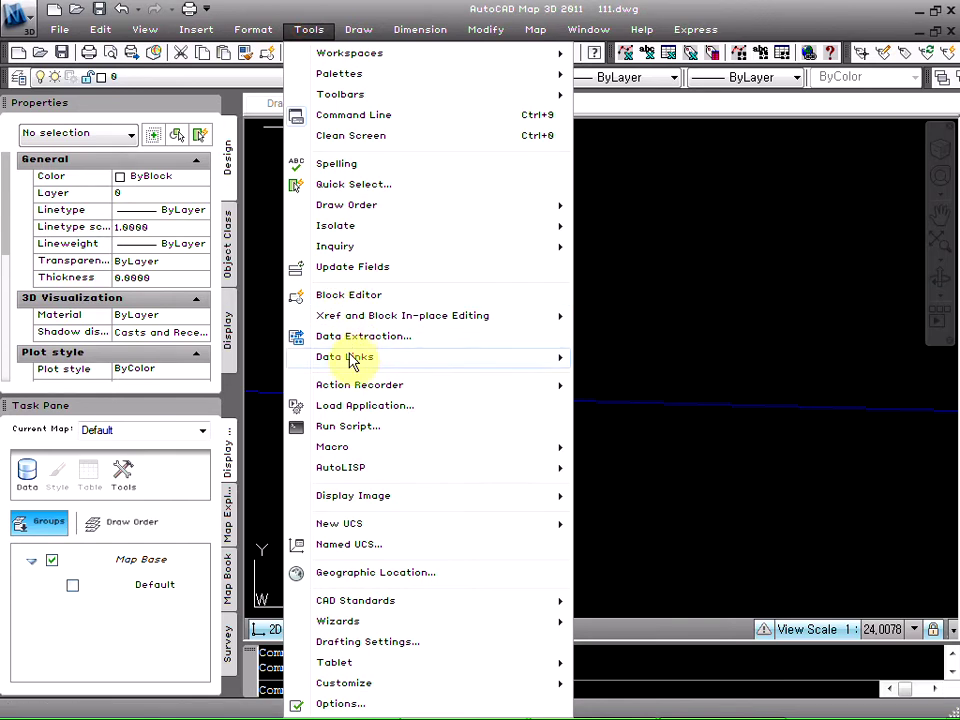
click(333, 413)
click(355, 263)
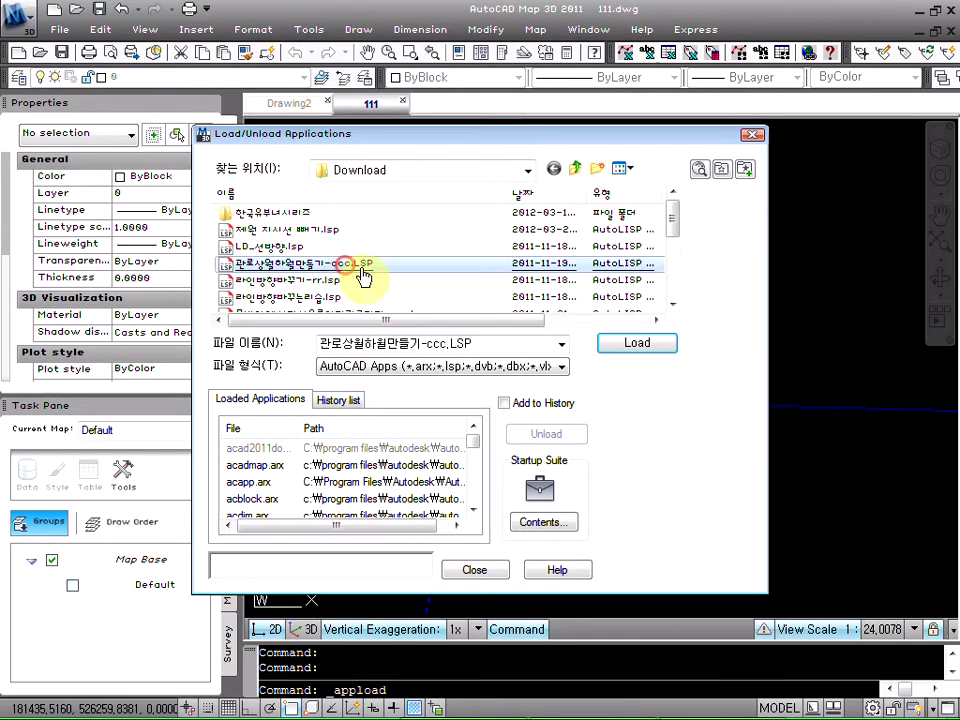
double_click(364, 265)
click(367, 297)
click(502, 566)
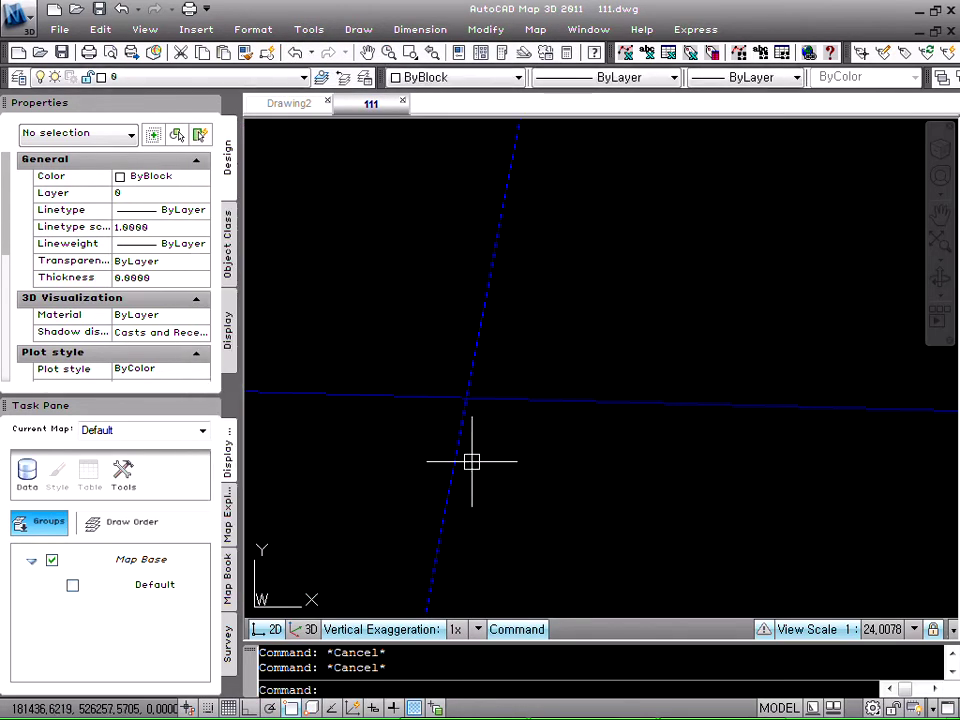
Run the CCC routine at the intersection of the dashed and solid blue polylines to place a crossover circle.
key(Return)
click(467, 399)
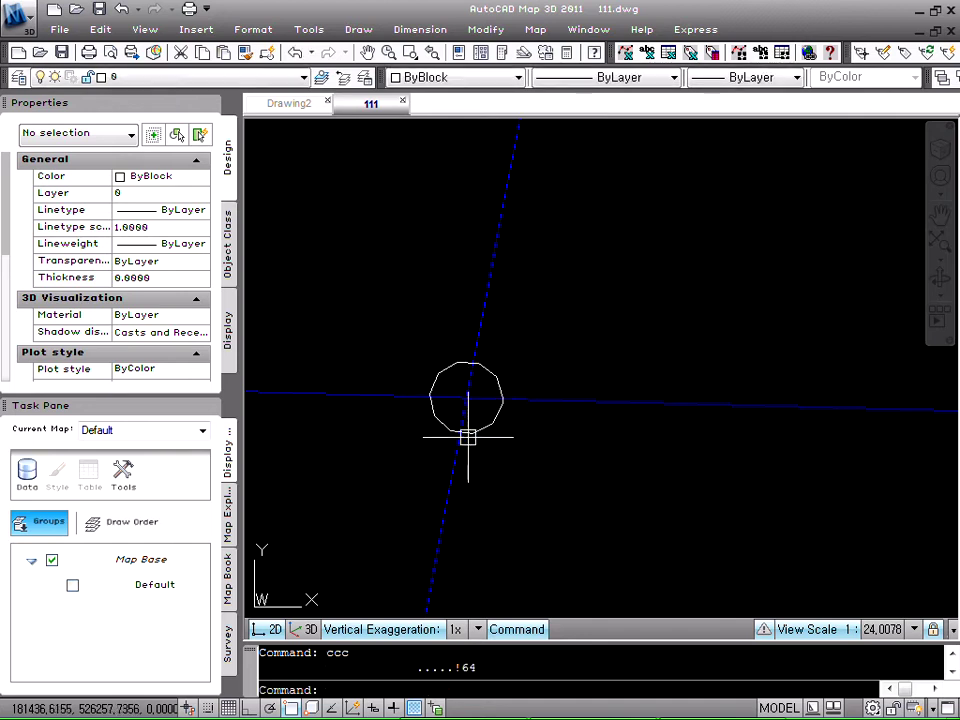
scroll(467, 406, up, 2)
key(Escape)
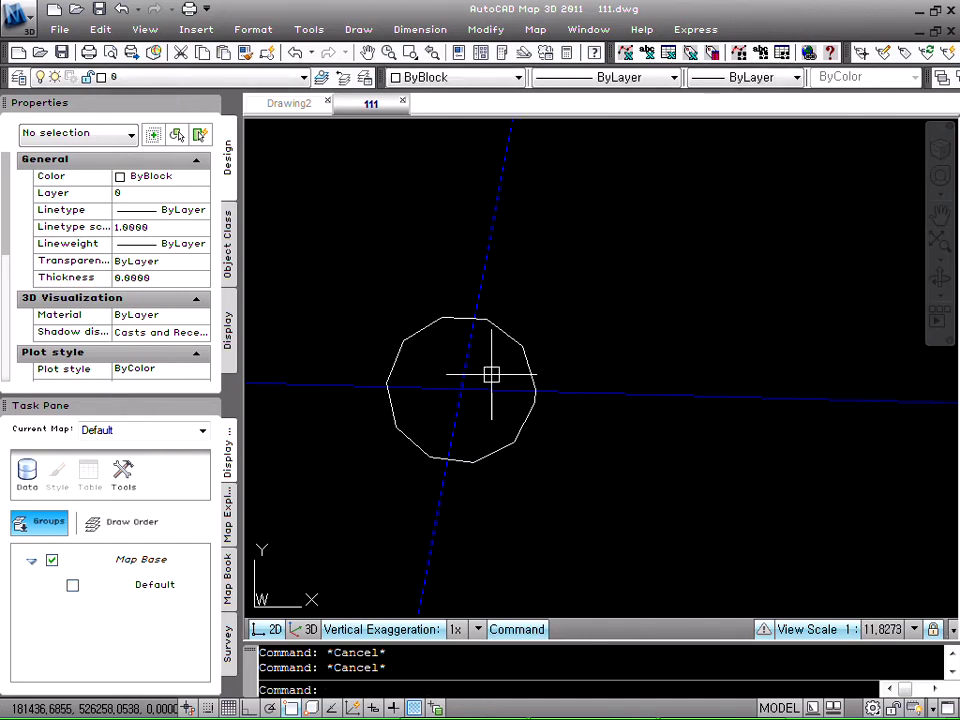
text(br)
key(Return)
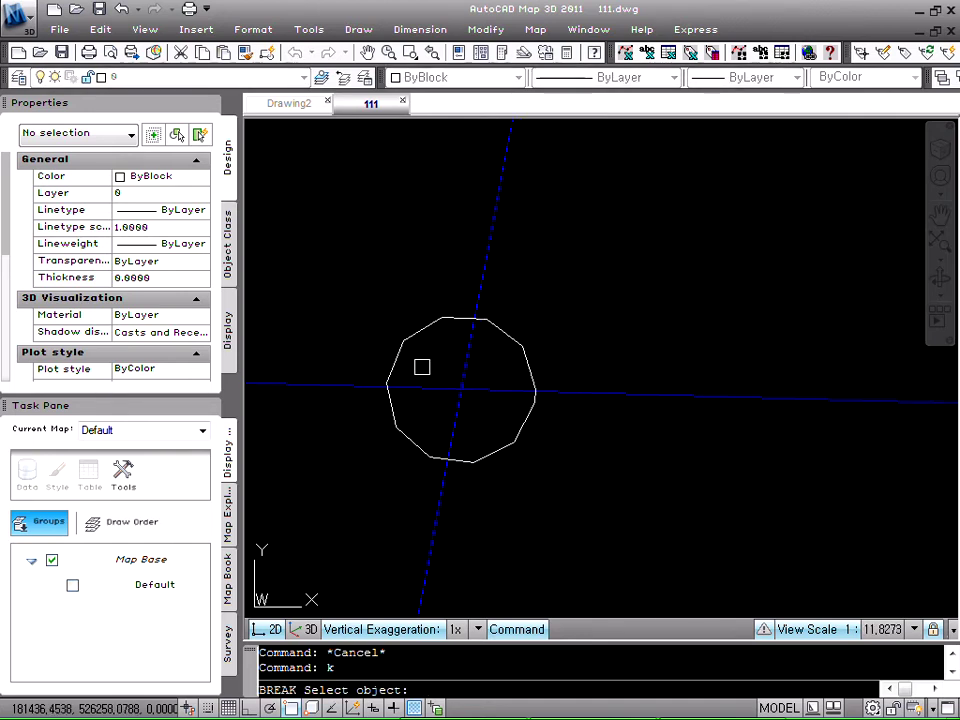
scroll(422, 366, up, 1)
key(Escape)
key(Escape)
Trim away the solid blue polyline inside the crossover circle and cut the circle open where that line meets it.
text(tr)
key(Return)
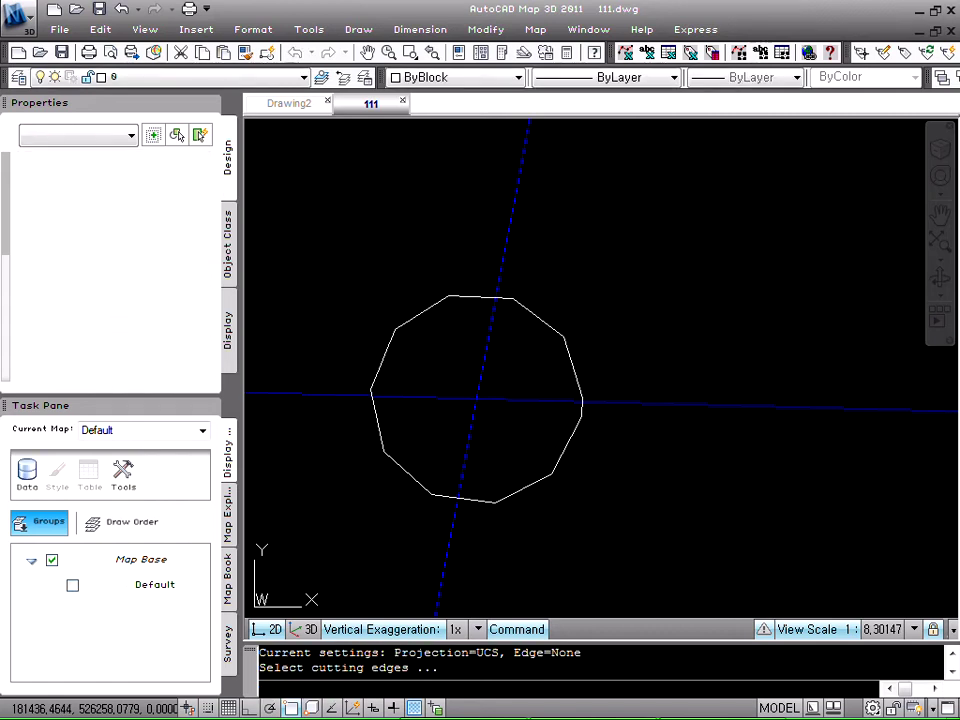
click(628, 453)
click(310, 285)
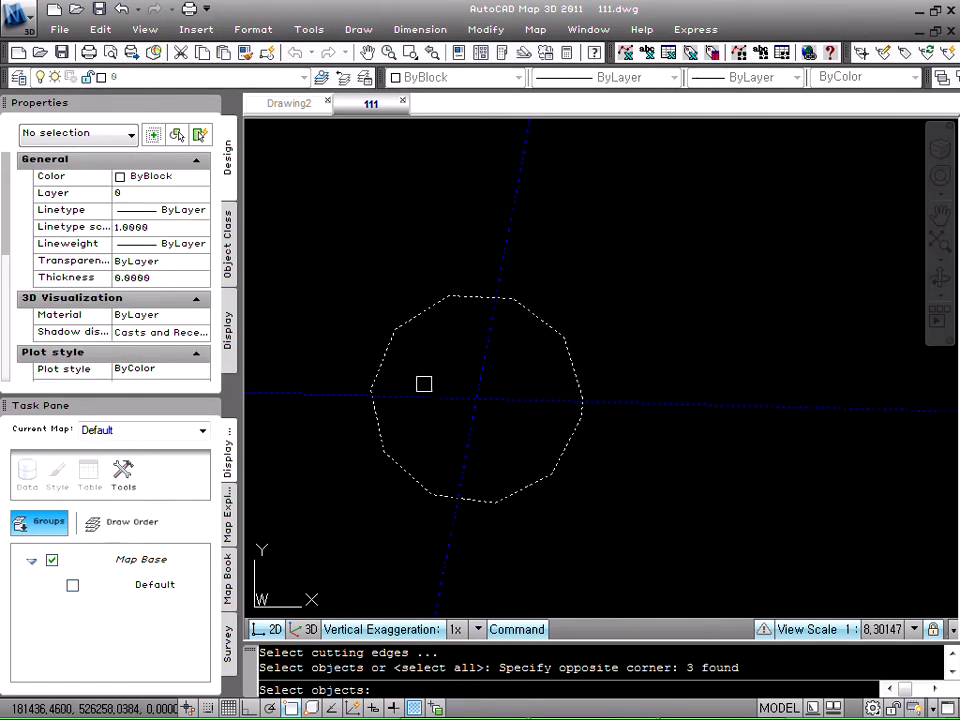
key(Return)
click(390, 397)
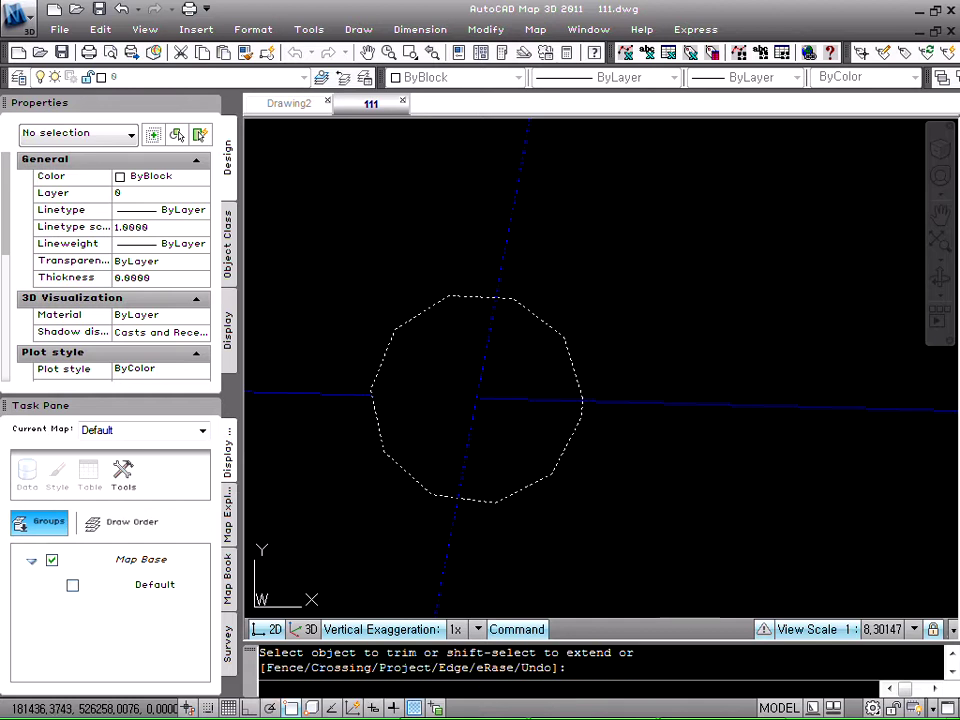
scroll(572, 406, up, 3)
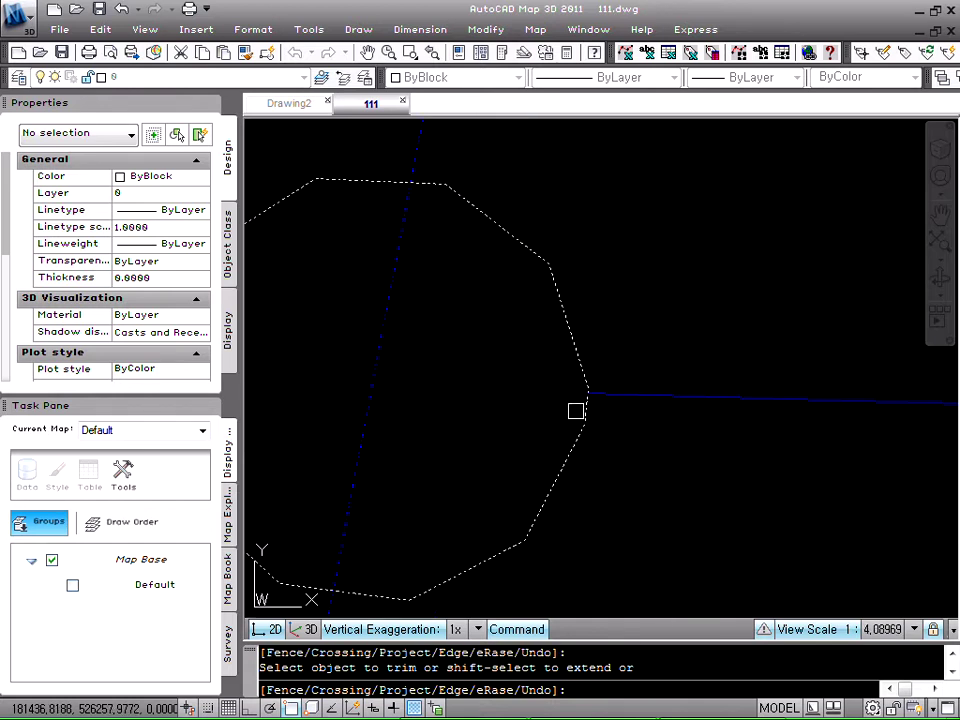
scroll(576, 408, down, 4)
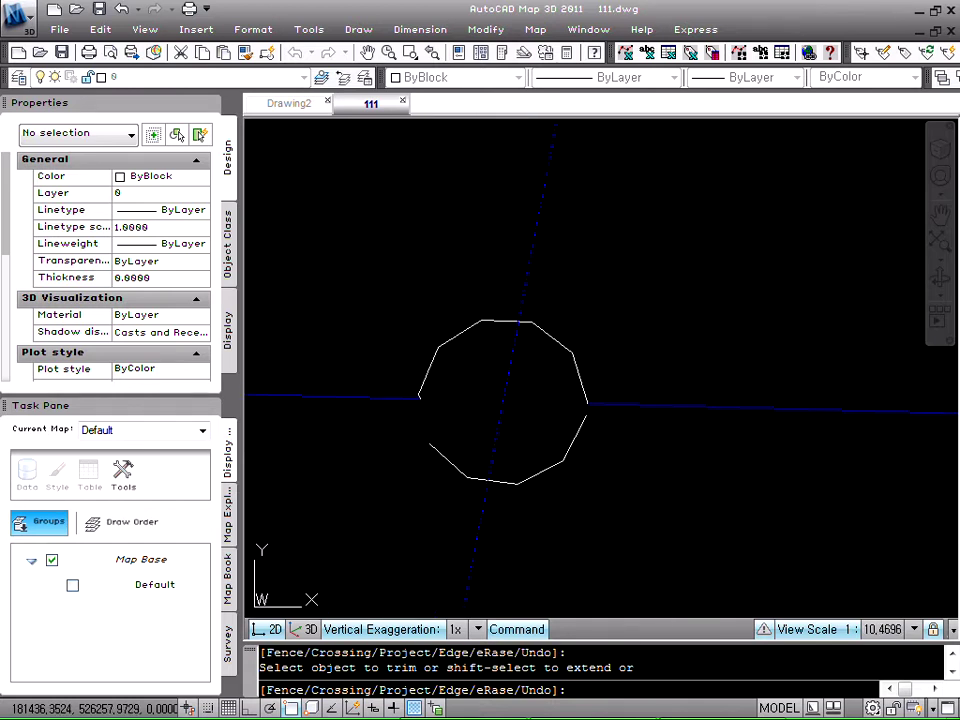
key(Escape)
key(Escape)
Erase the lower half of the crossover circle, keeping the upper arc.
text(e)
key(Return)
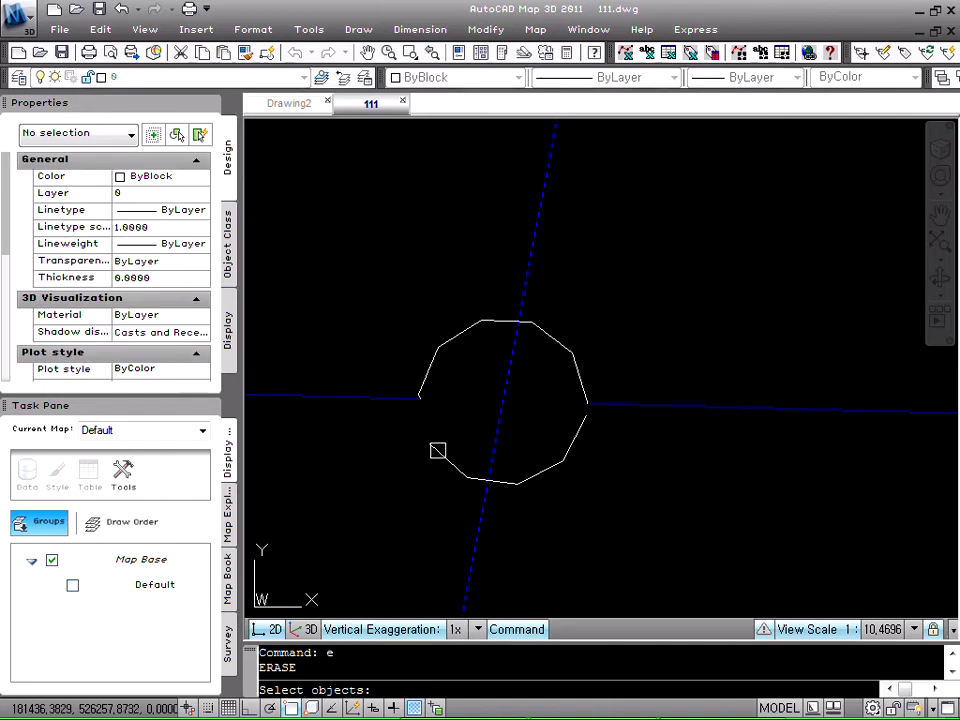
click(437, 451)
key(Return)
key(Escape)
Join the solid blue polyline segments on both sides with the upper arc into one polyline using the JD routine.
text(jd)
key(Return)
click(608, 403)
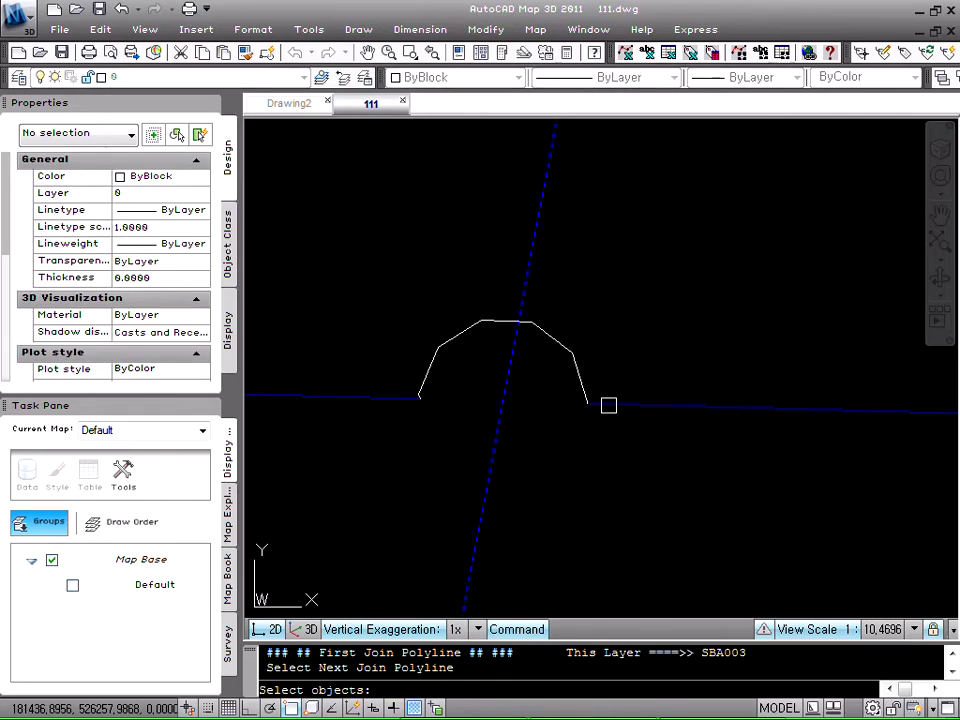
click(606, 412)
click(553, 366)
click(426, 406)
click(374, 376)
key(Return)
key(Escape)
key(Escape)
Examine the crossover arc at the pipe crossing and the surrounding HW symbols.
scroll(422, 422, up, 10)
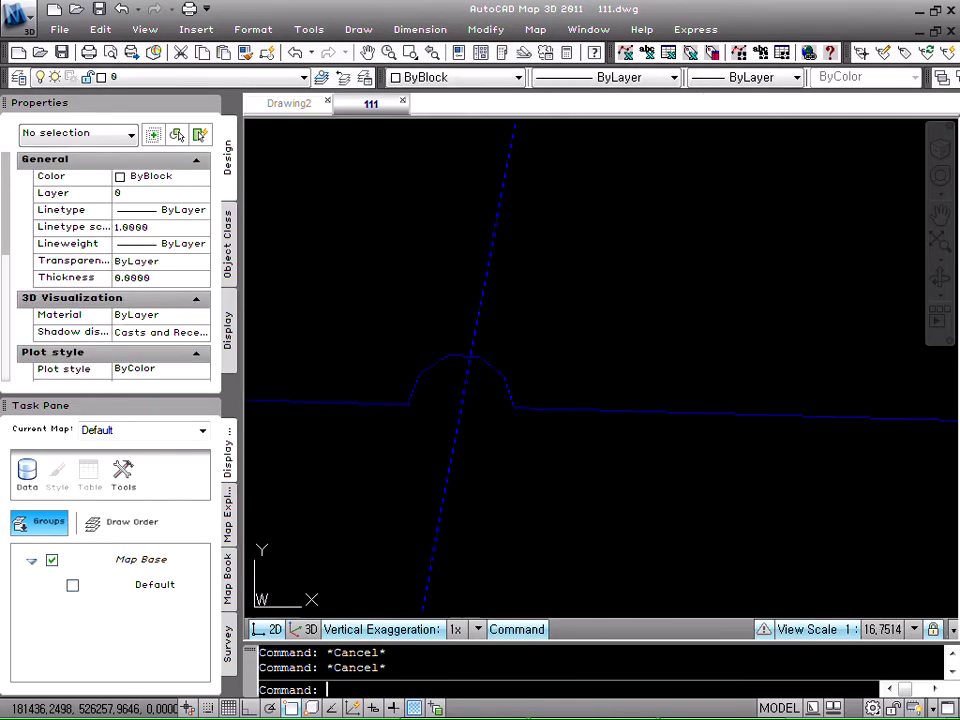
scroll(467, 460, down, 2)
scroll(463, 459, up, 5)
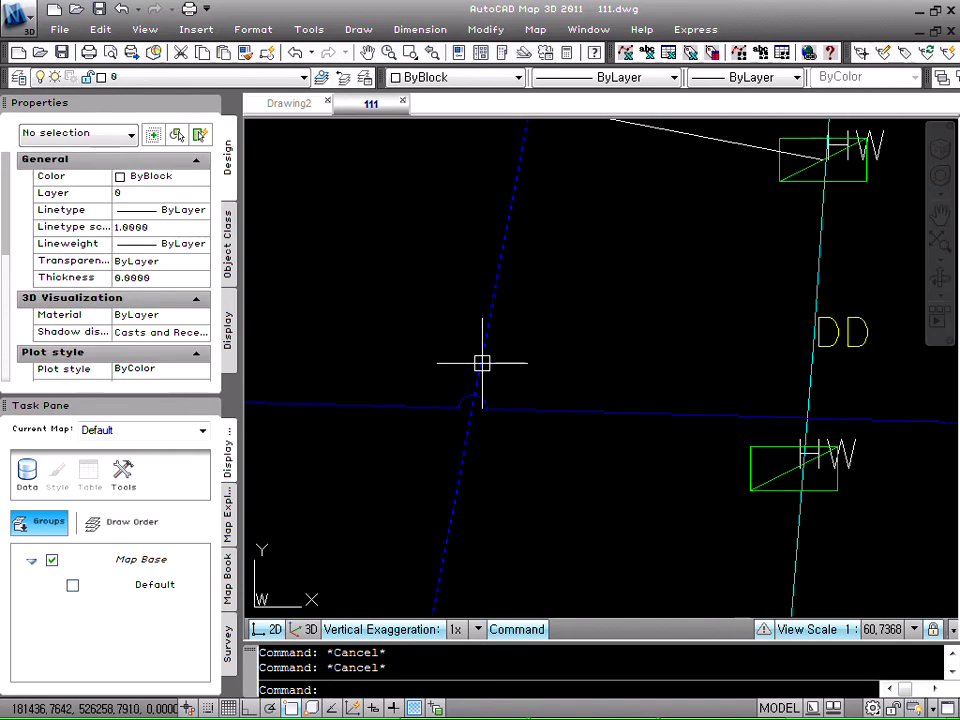
scroll(359, 478, down, 2)
scroll(392, 448, up, 3)
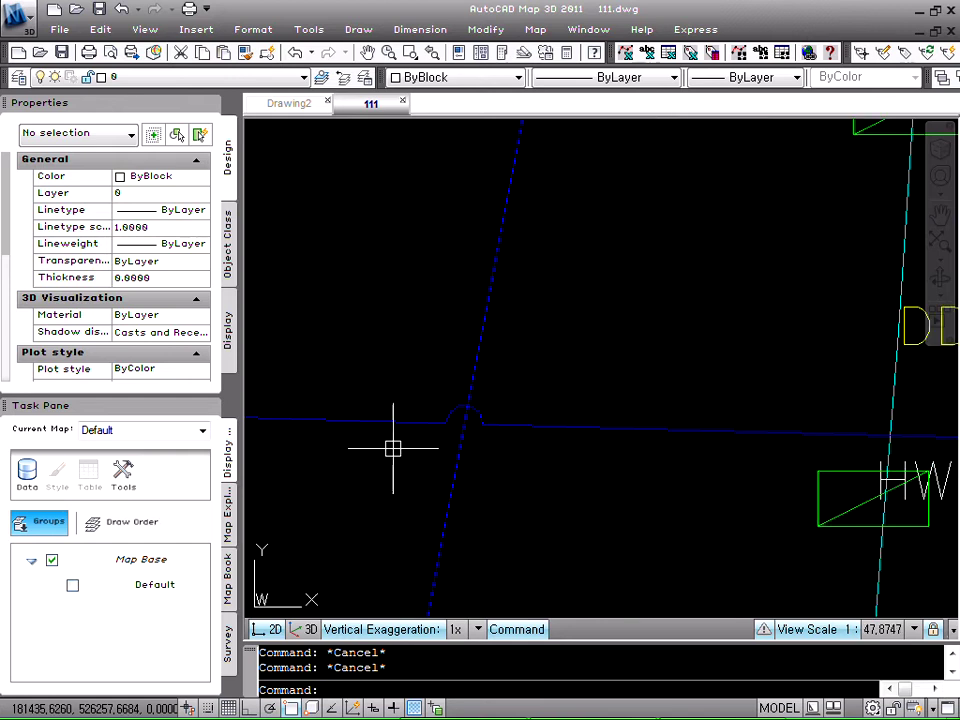
scroll(392, 448, down, 6)
scroll(471, 401, down, 6)
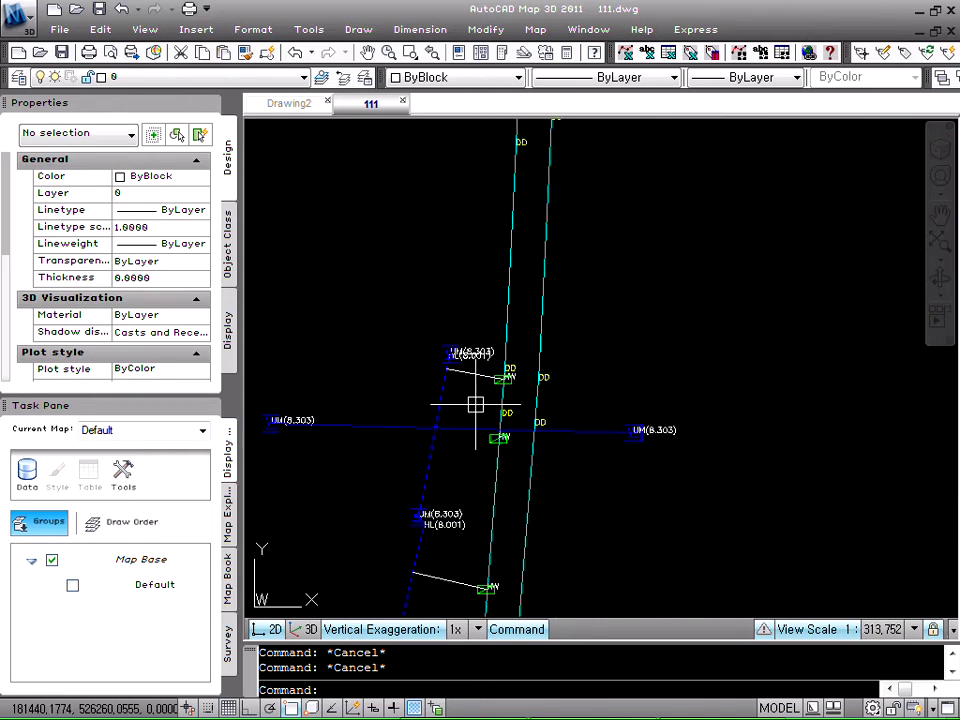
Connect the HW symbol just south of the crossing polyline perpendicularly to the dashed blue main line with the LP routine.
scroll(465, 426, up, 5)
scroll(480, 391, up, 4)
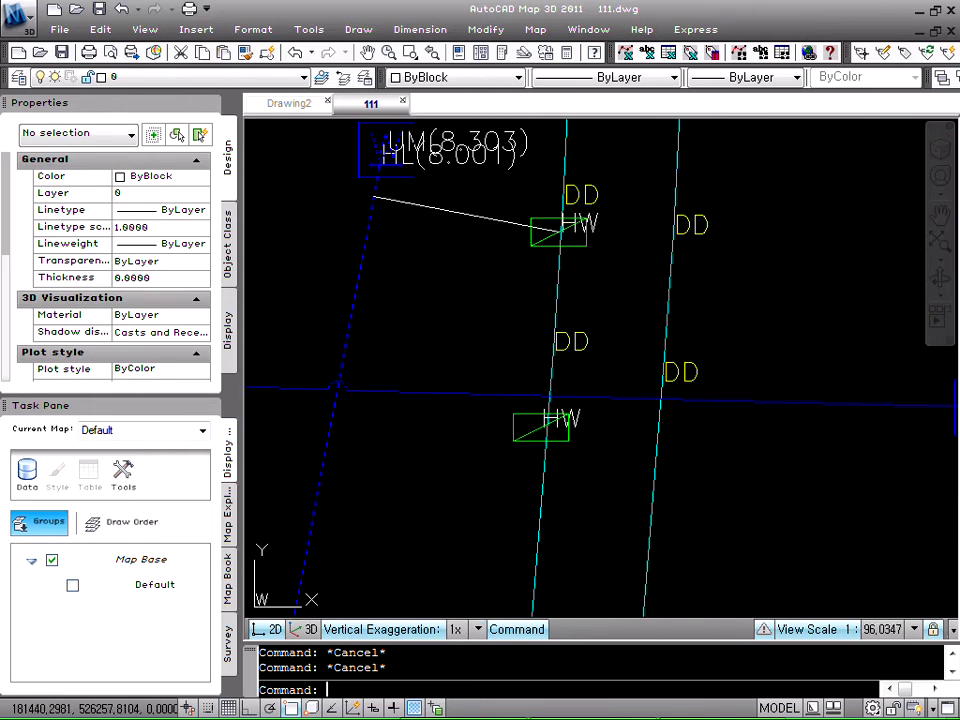
text(p)
key(Return)
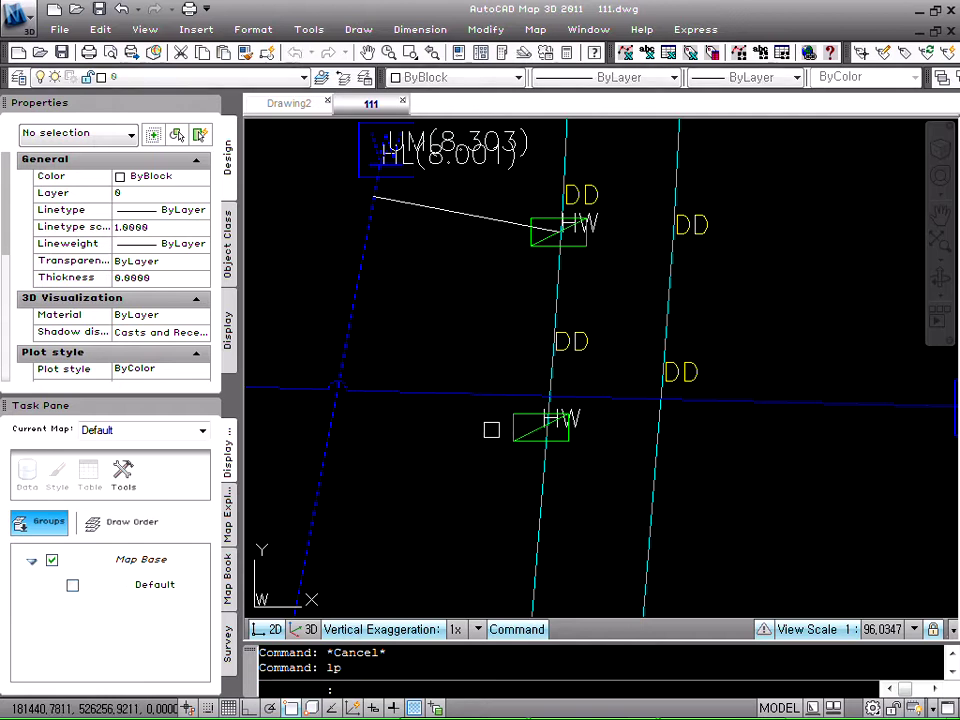
click(513, 426)
click(328, 423)
key(Escape)
key(Escape)
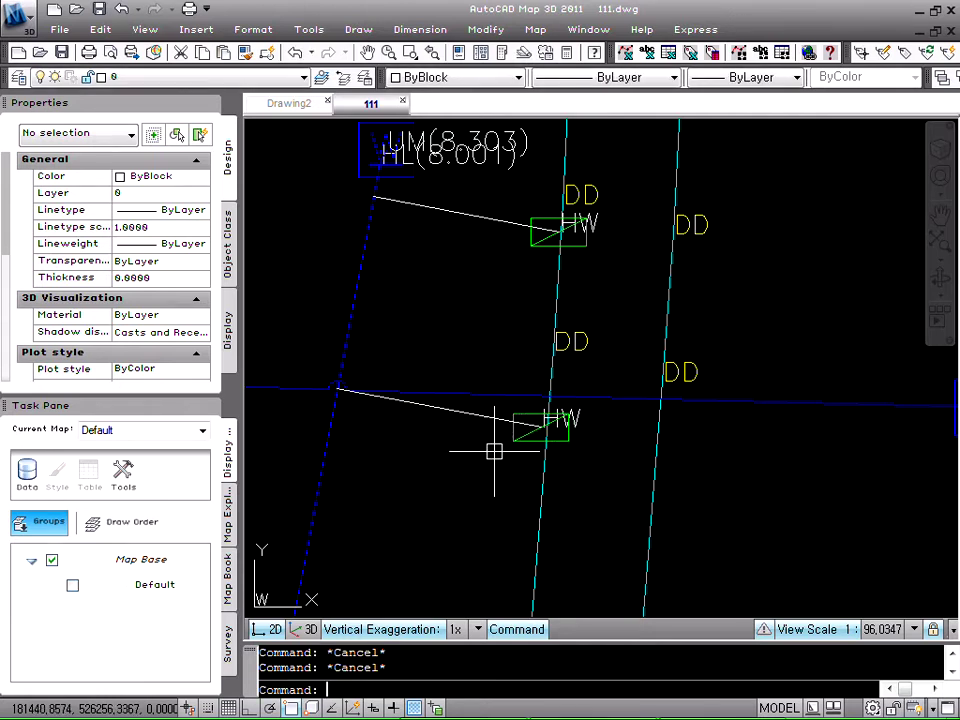
Rotate the HW symbol north of the crossing polyline about 84° around its centre to align it with the cyan road line.
scroll(495, 446, down, 5)
text(p)
key(Return)
drag(493, 435, 481, 300)
scroll(498, 250, up, 6)
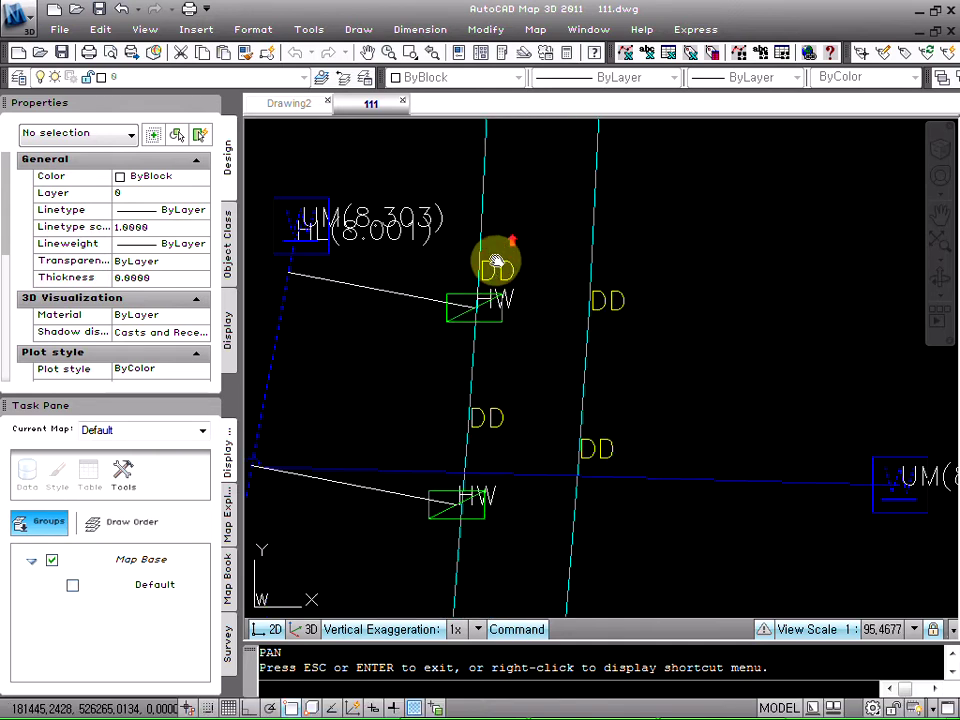
key(Escape)
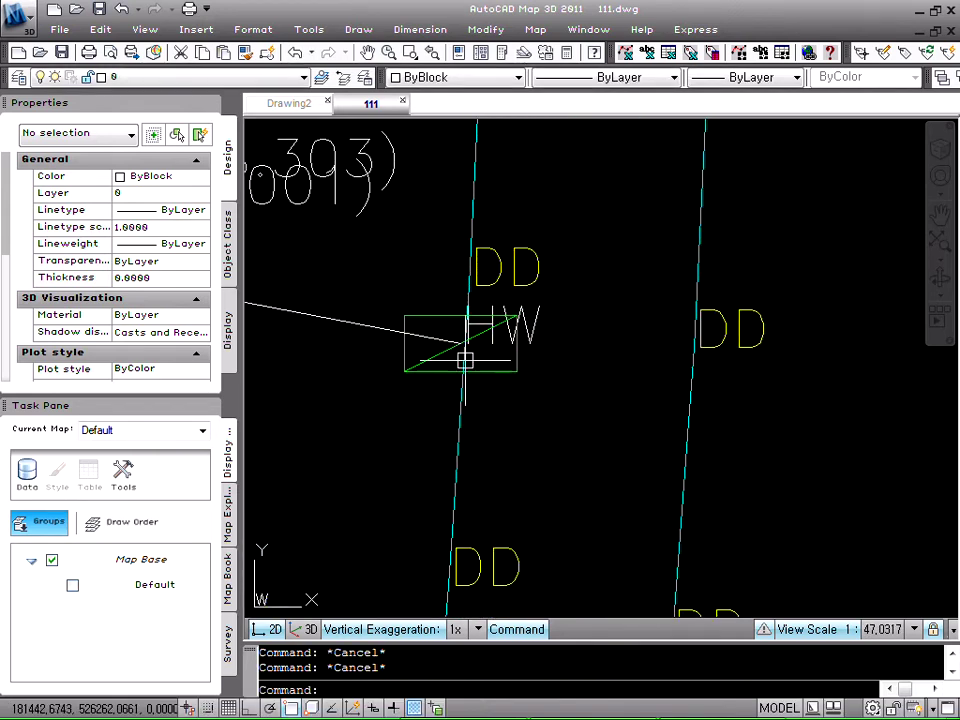
text(ro)
key(Return)
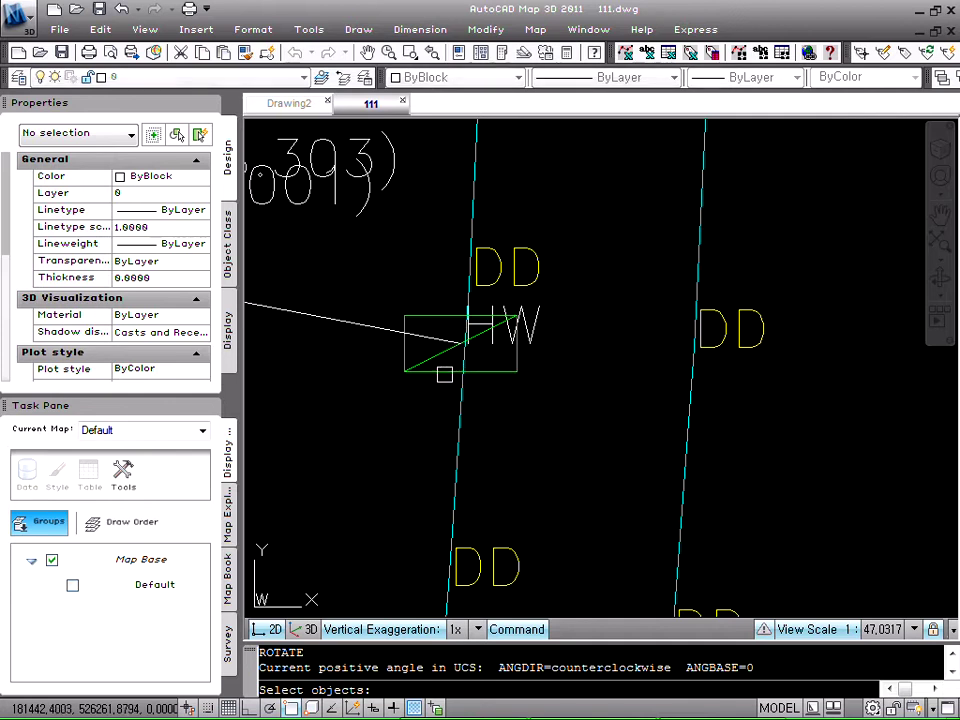
click(445, 372)
key(Return)
click(461, 343)
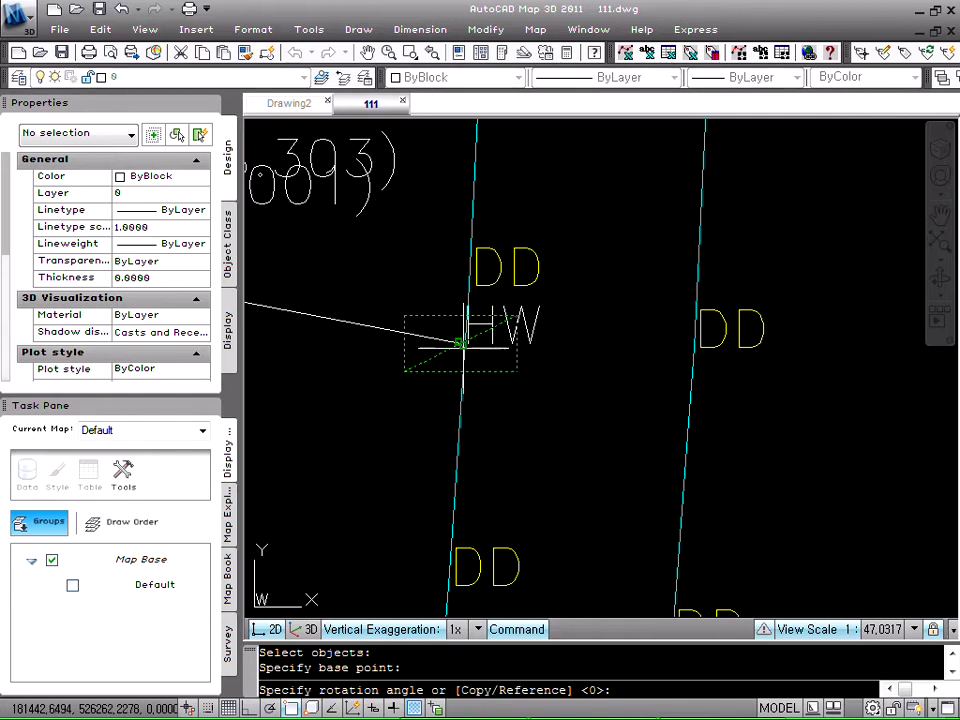
key(Escape)
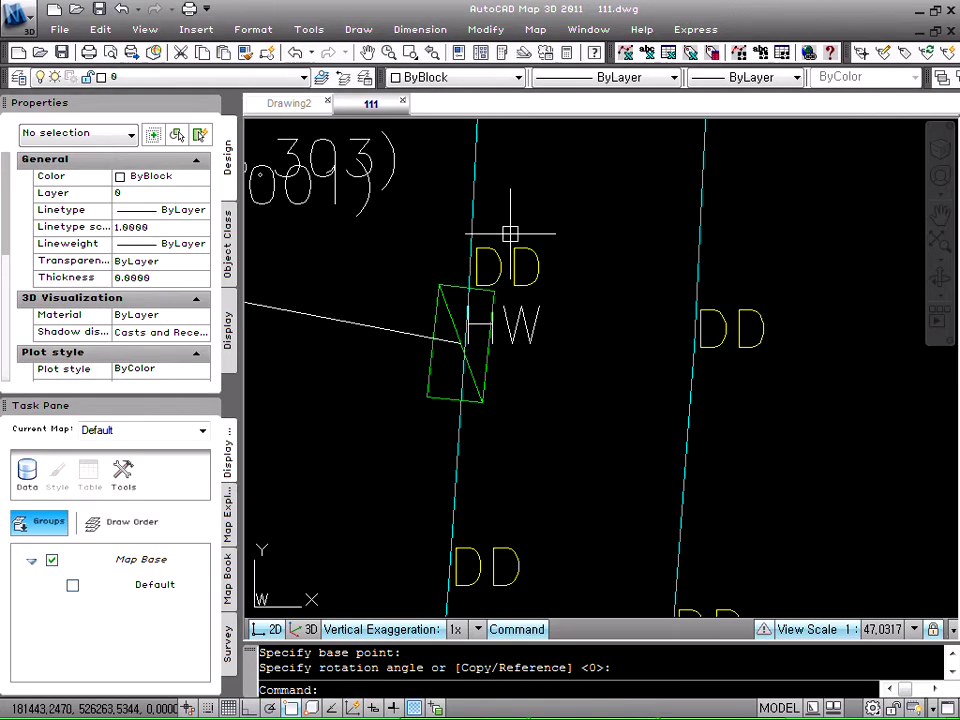
Rotate the HW symbol just south of the crossing polyline around its centre to align it with the cyan road line.
scroll(508, 264, down, 6)
scroll(465, 437, up, 2)
key(Escape)
scroll(480, 343, up, 4)
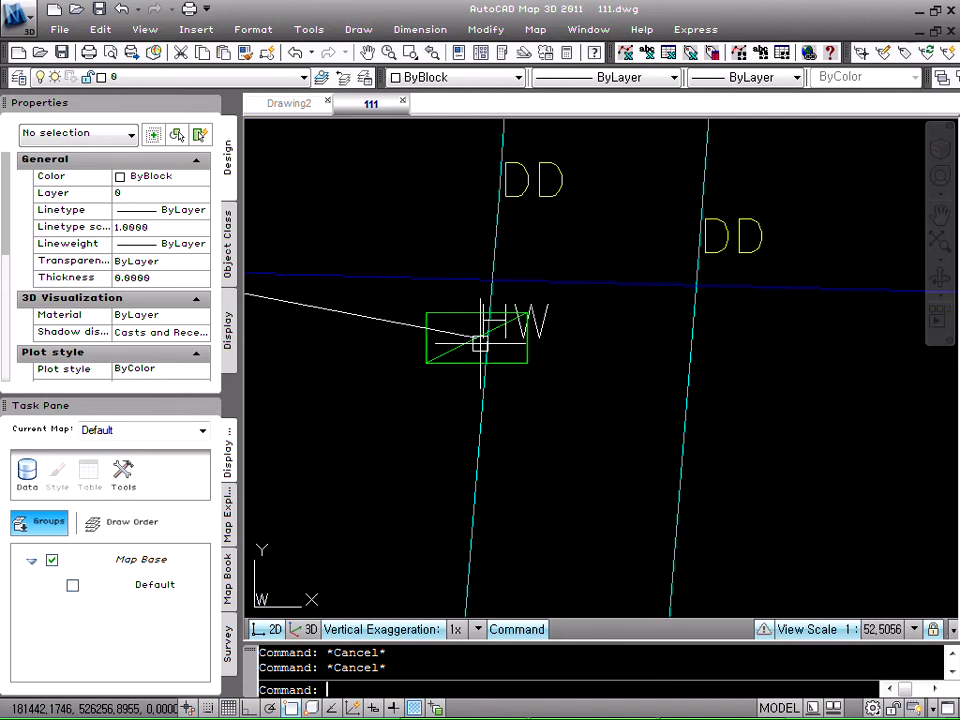
text(ro)
key(Return)
click(480, 347)
key(Return)
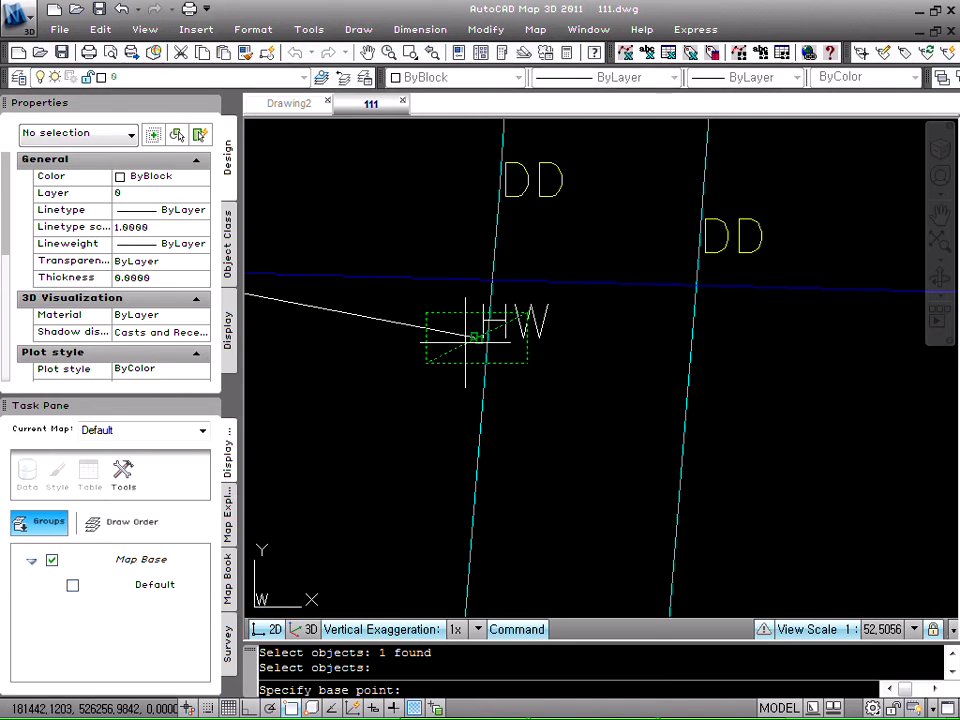
click(468, 337)
key(Escape)
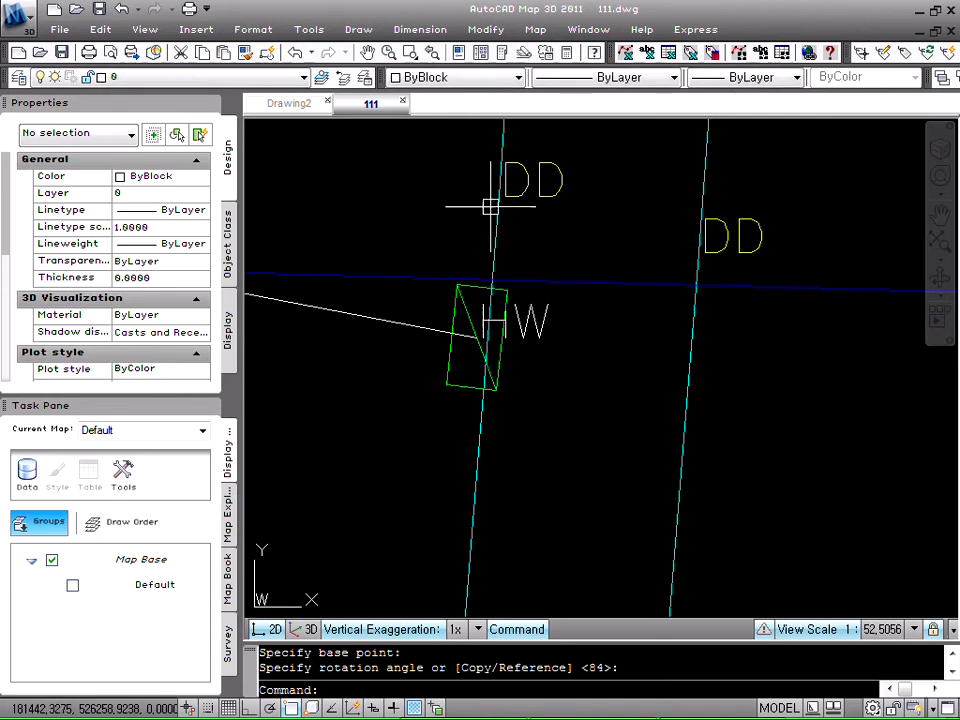
Undo the manual rotations of the two HW symbols beside the crossing polyline.
scroll(437, 411, down, 8)
scroll(422, 527, up, 3)
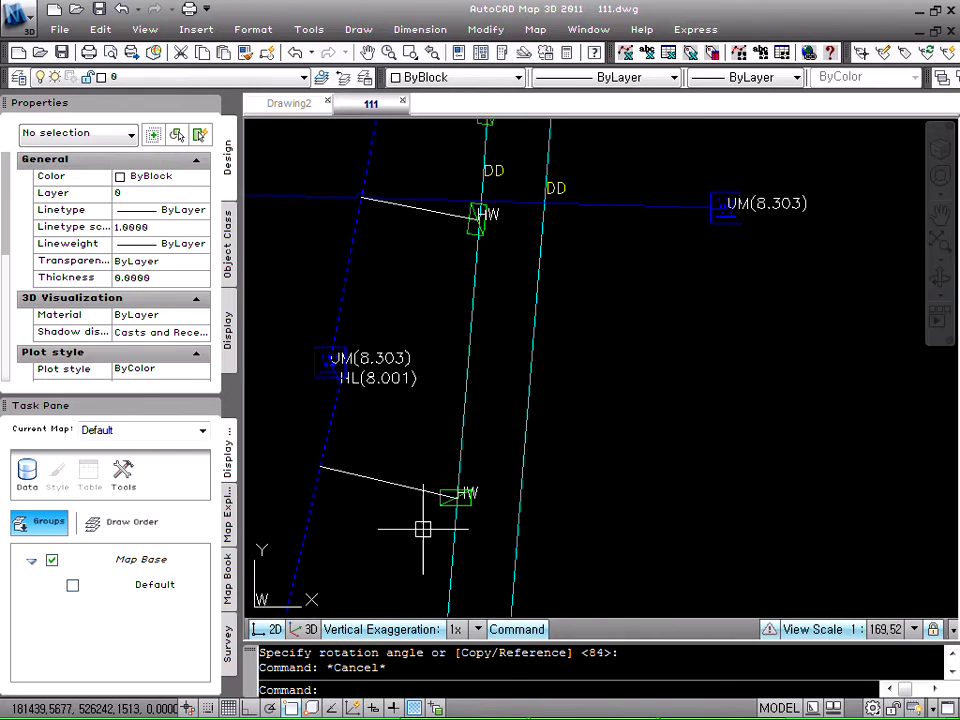
scroll(437, 500, down, 2)
scroll(452, 255, up, 5)
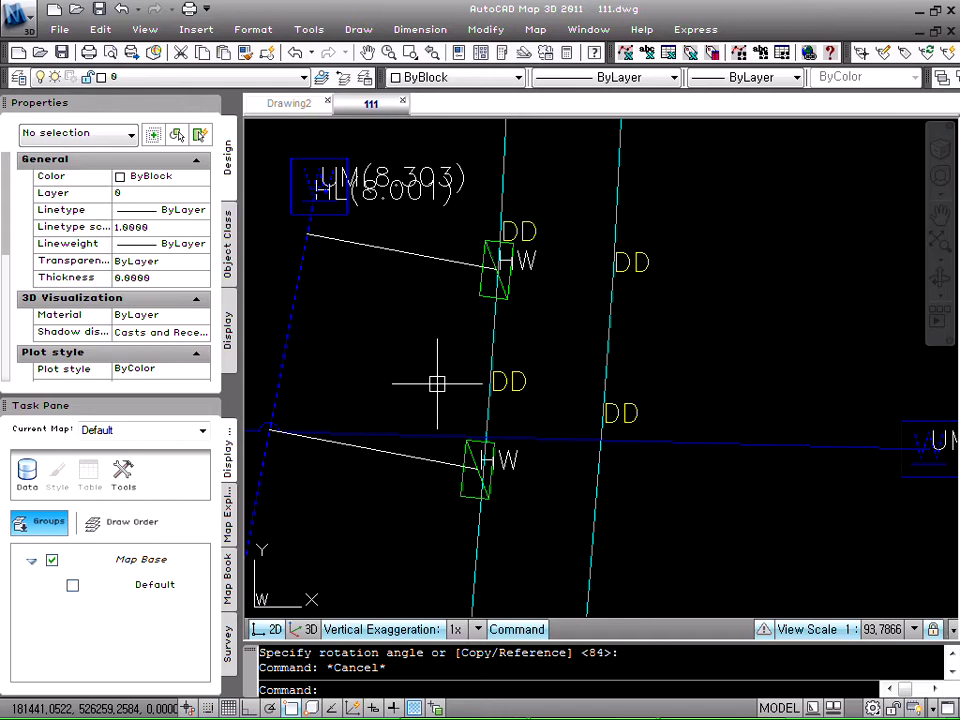
key(Escape)
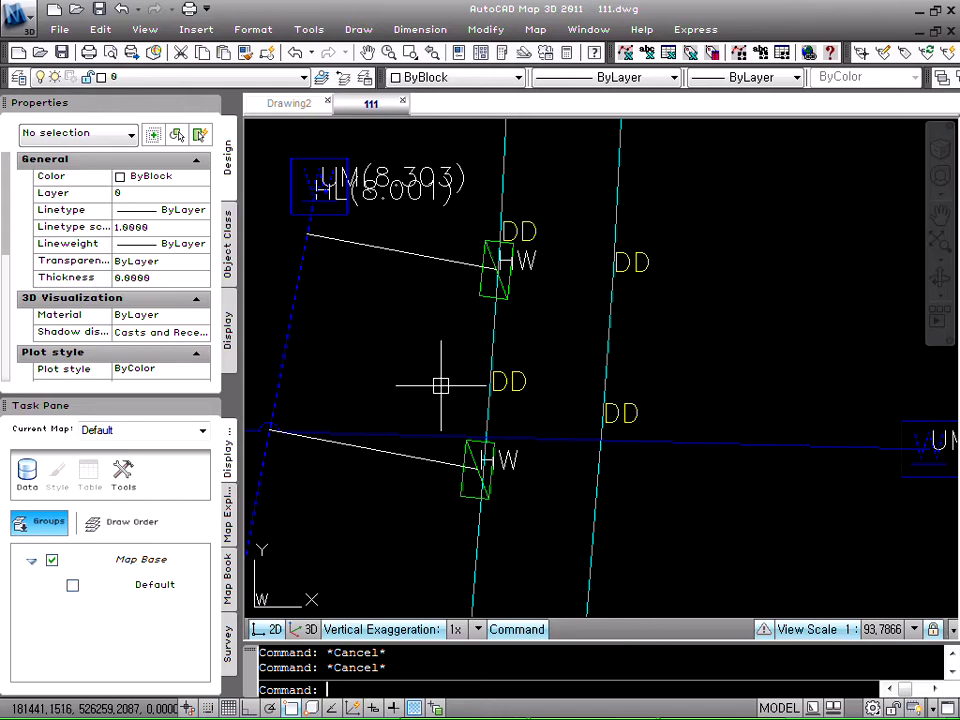
key(ctrl+z)
key(ctrl+z)
scroll(445, 387, up, 1)
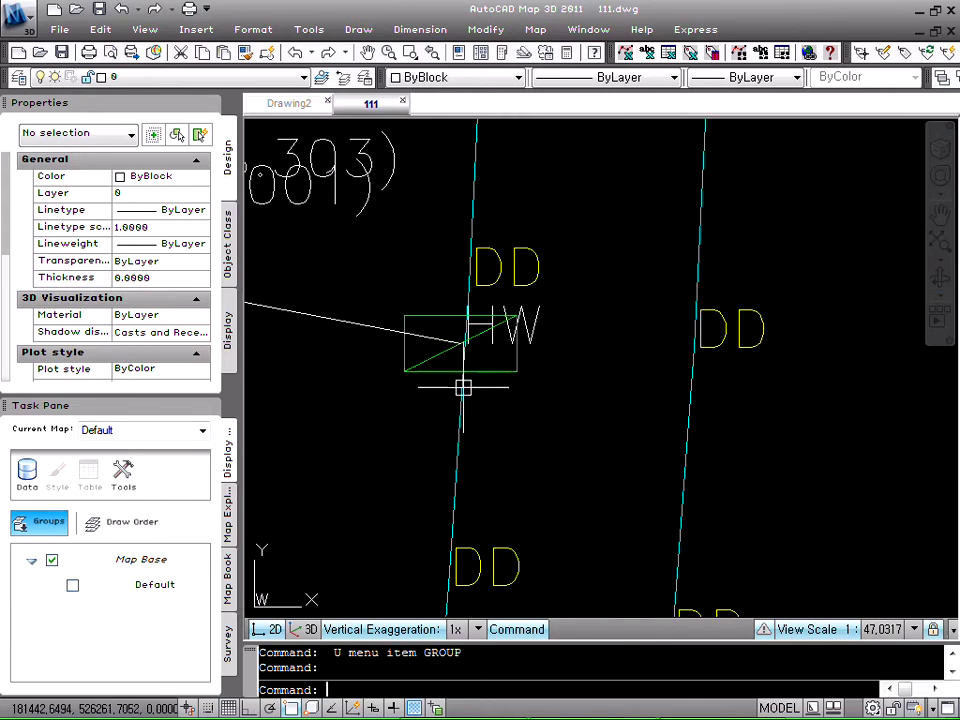
key(Escape)
key(Escape)
scroll(463, 388, down, 4)
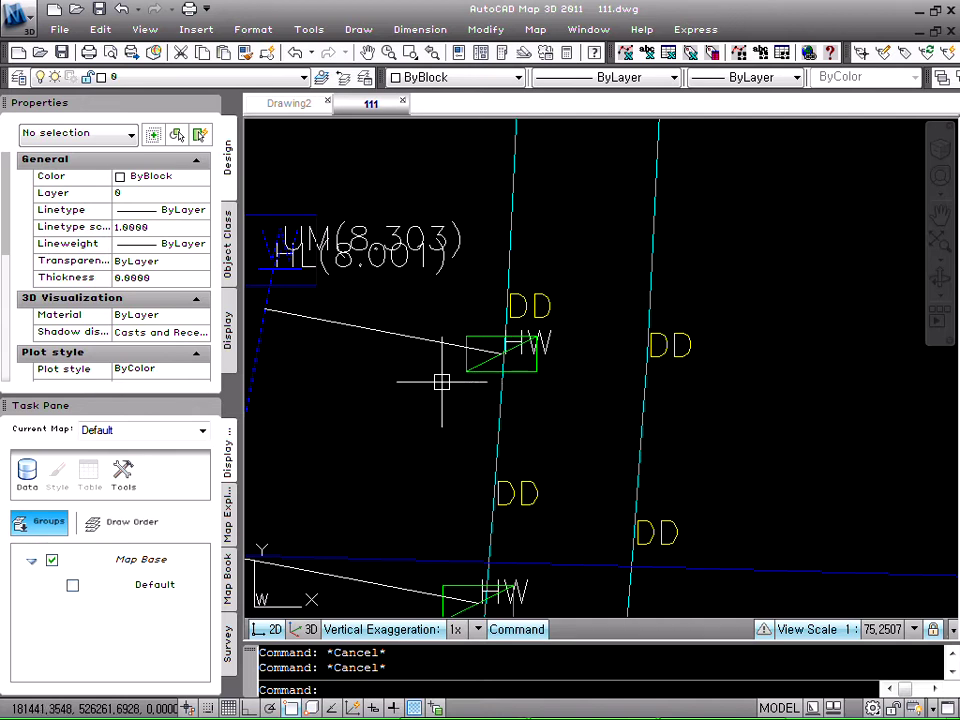
text(br)
key(Return)
click(471, 369)
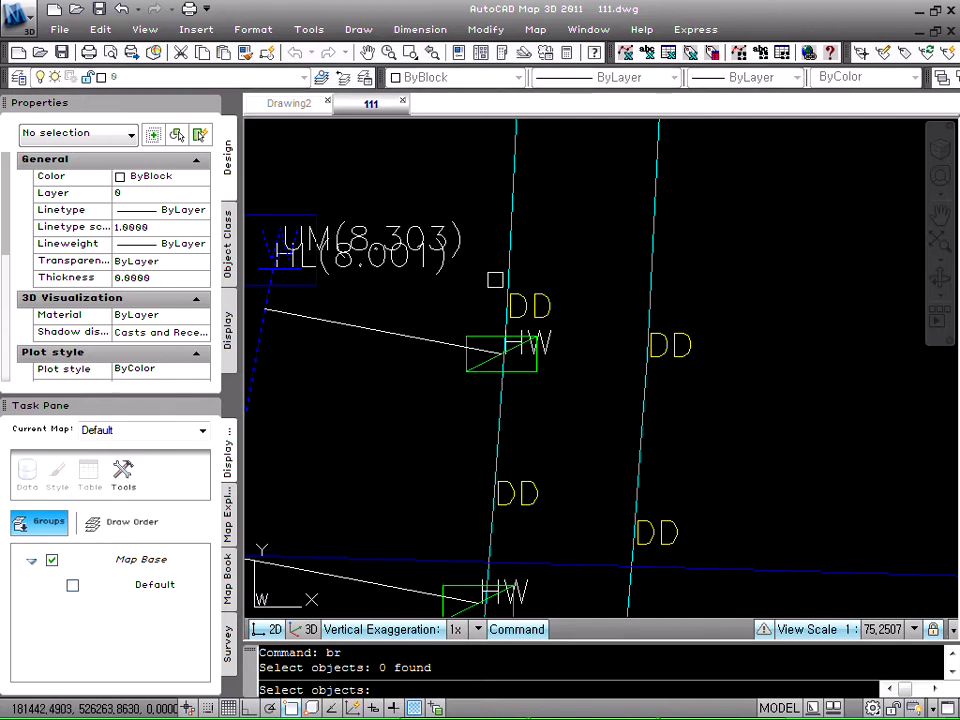
scroll(495, 279, down, 8)
key(Escape)
key(Escape)
key(Escape)
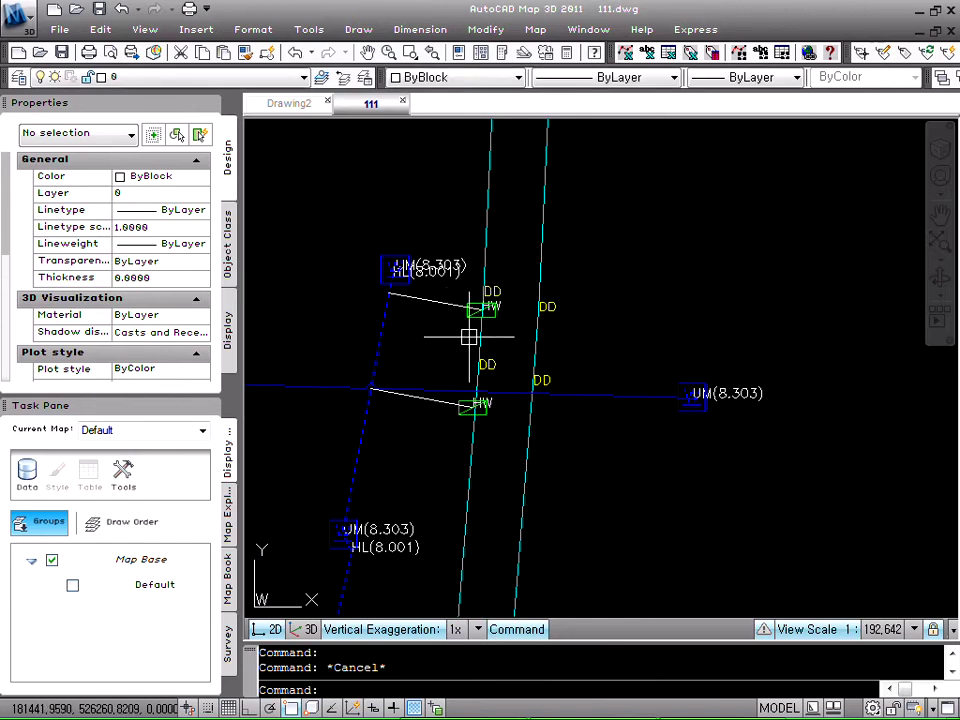
Run the BR routine on the cyan road polyline through the HW symbols to rotate the symbols into alignment with it.
text(BR)
key(Return)
click(488, 241)
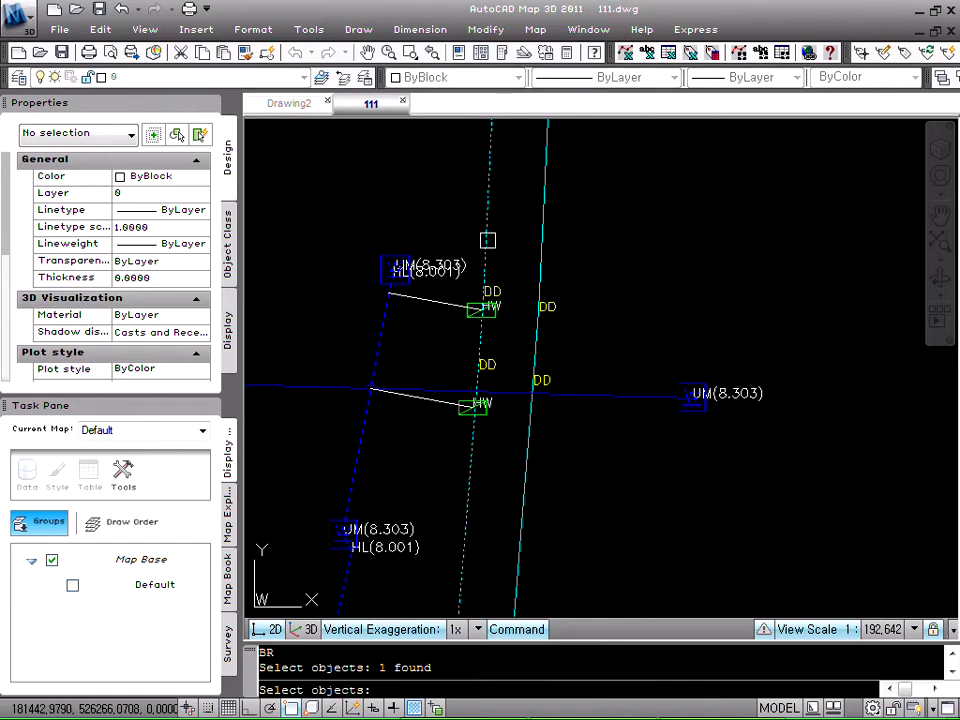
key(Escape)
key(Escape)
Inspect the HW symbols along the road and select the cyan road polyline running through them.
scroll(546, 291, down, 4)
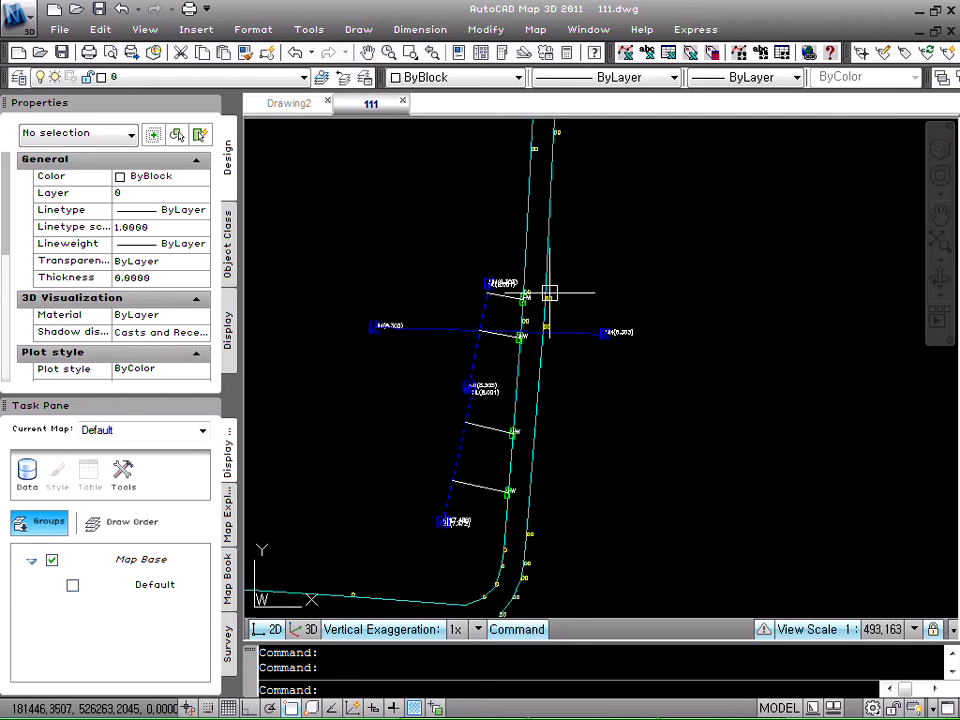
scroll(525, 465, up, 5)
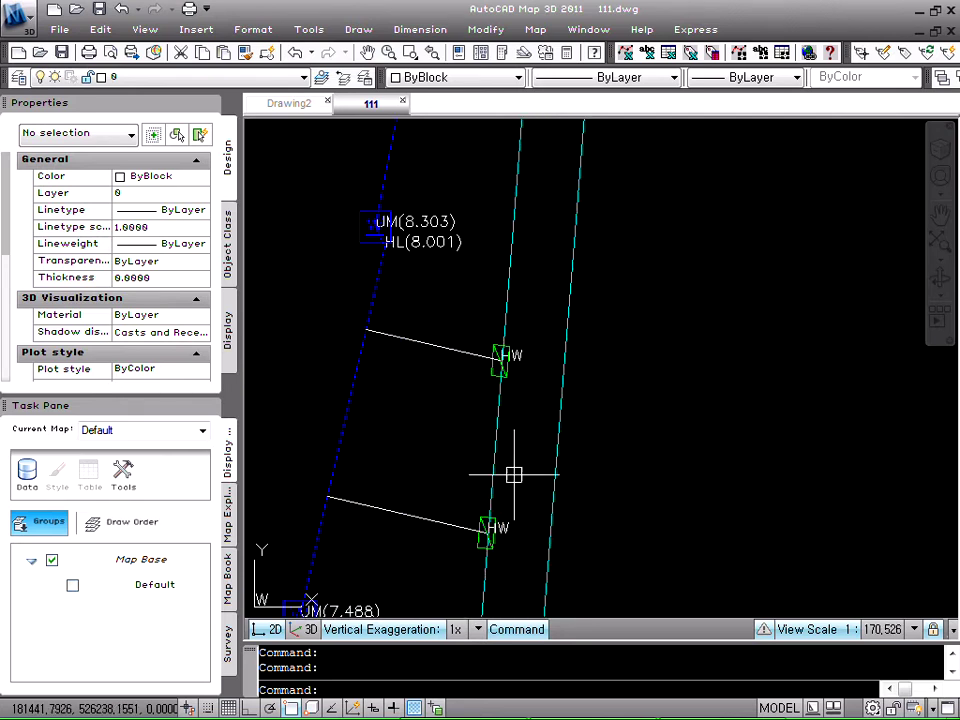
key(Escape)
scroll(426, 474, down, 4)
click(465, 367)
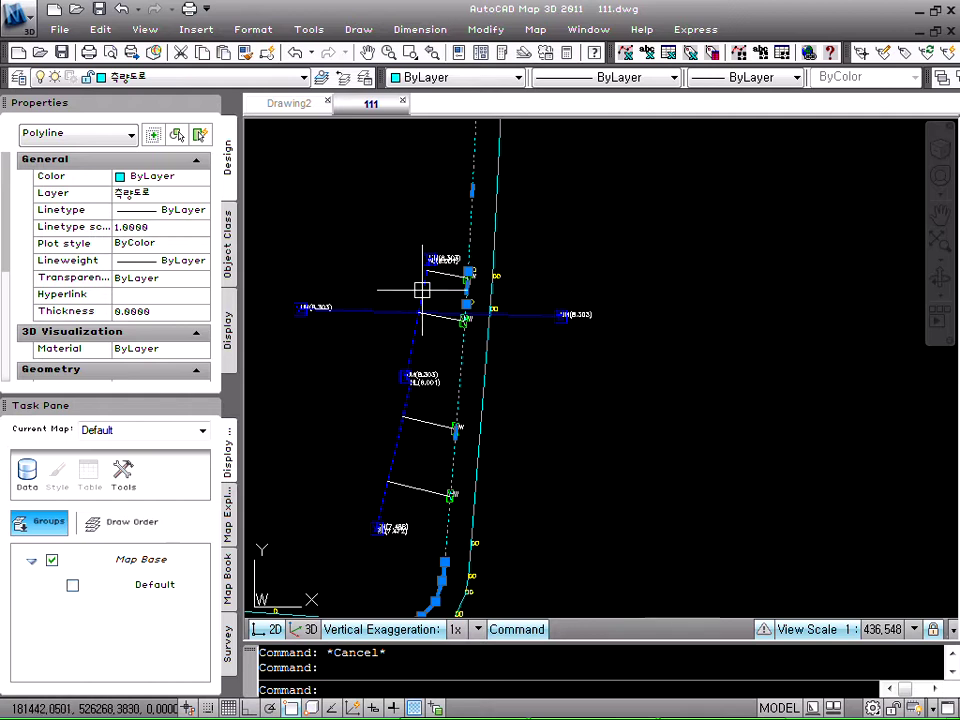
scroll(430, 400, up, 5)
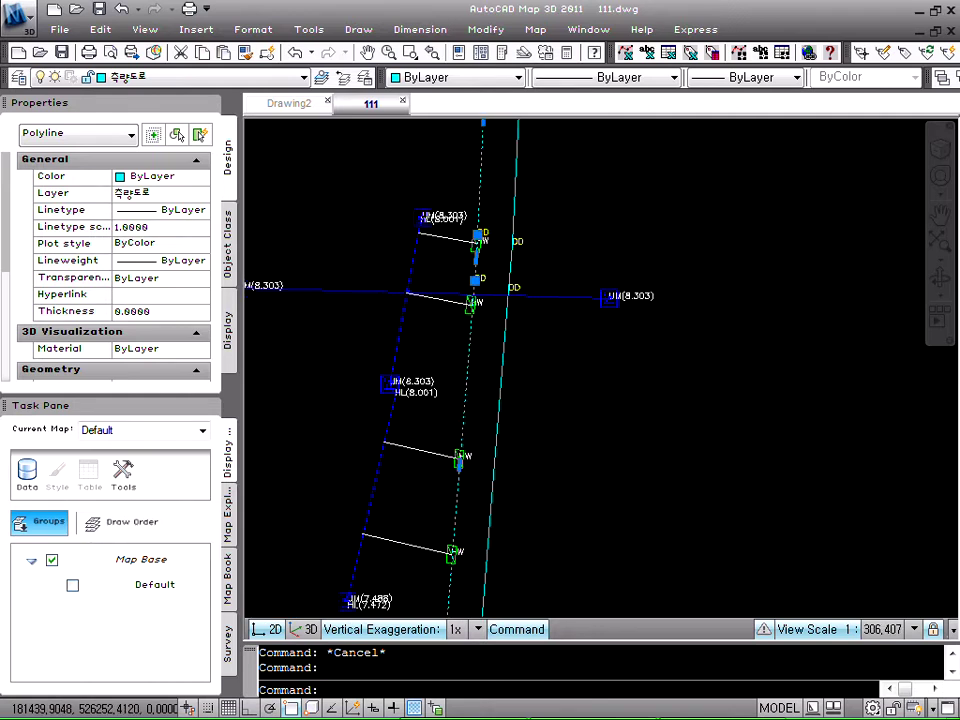
Undo the BR routine's rotation of the HW symbols along the cyan road polyline.
key(Escape)
text(u)
key(Return)
key(Return)
key(Return)
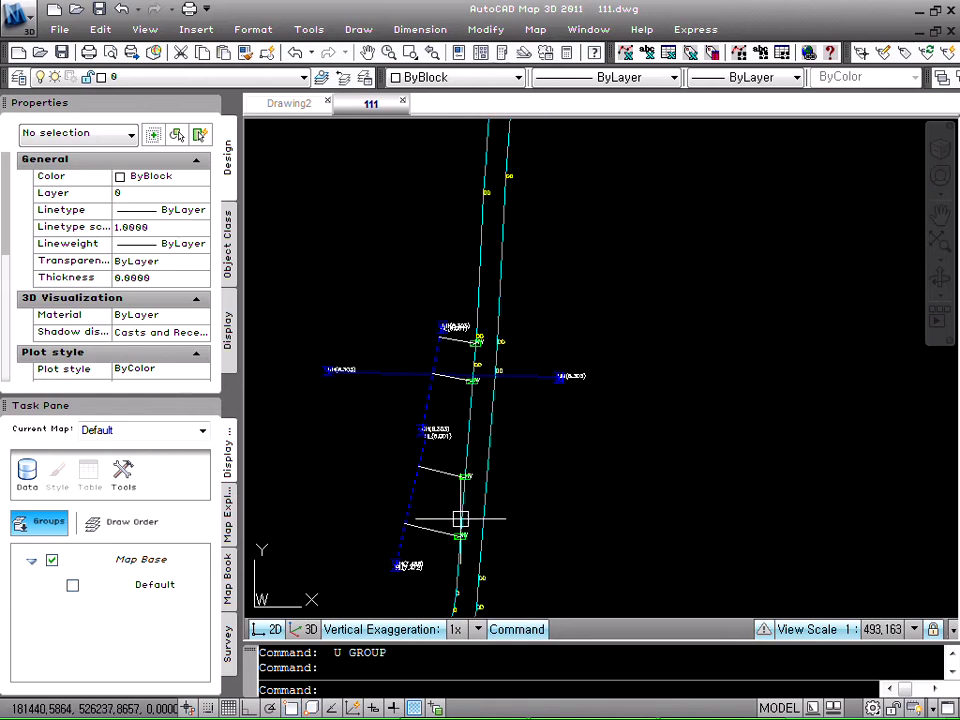
scroll(465, 517, up, 3)
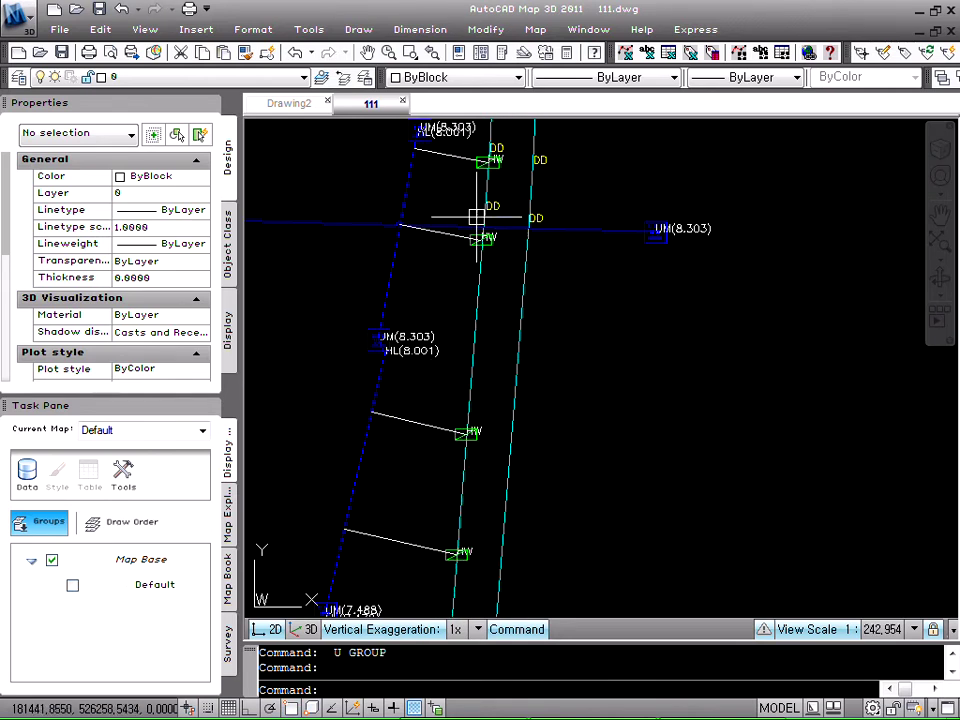
key(Escape)
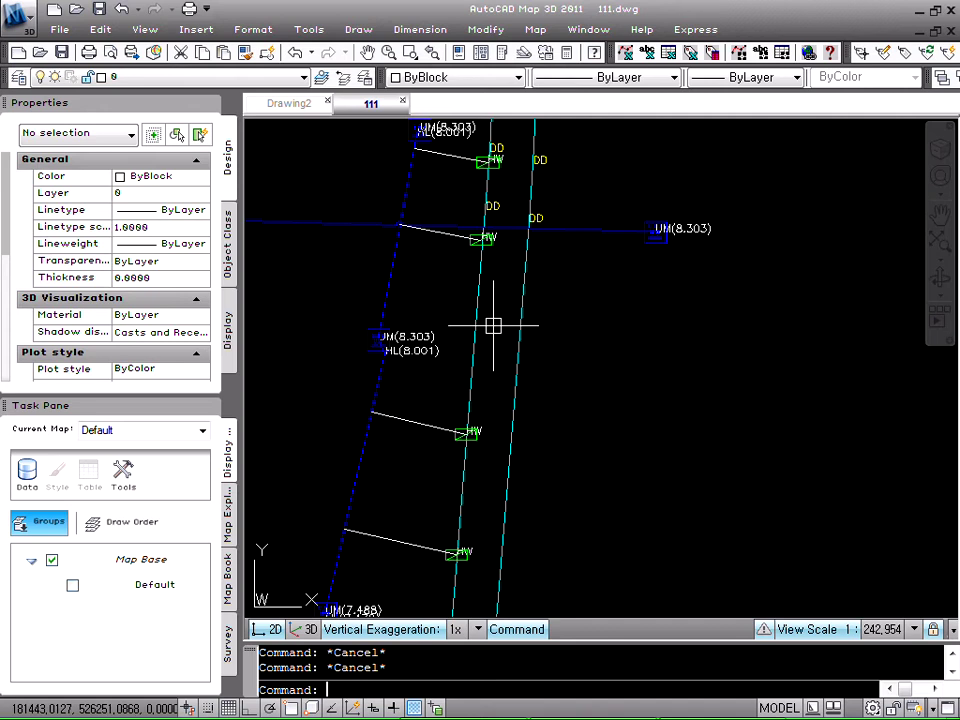
Run the BR routine on the cyan road polyline through the HW symbols to align all of them with the road.
text(br)
key(space)
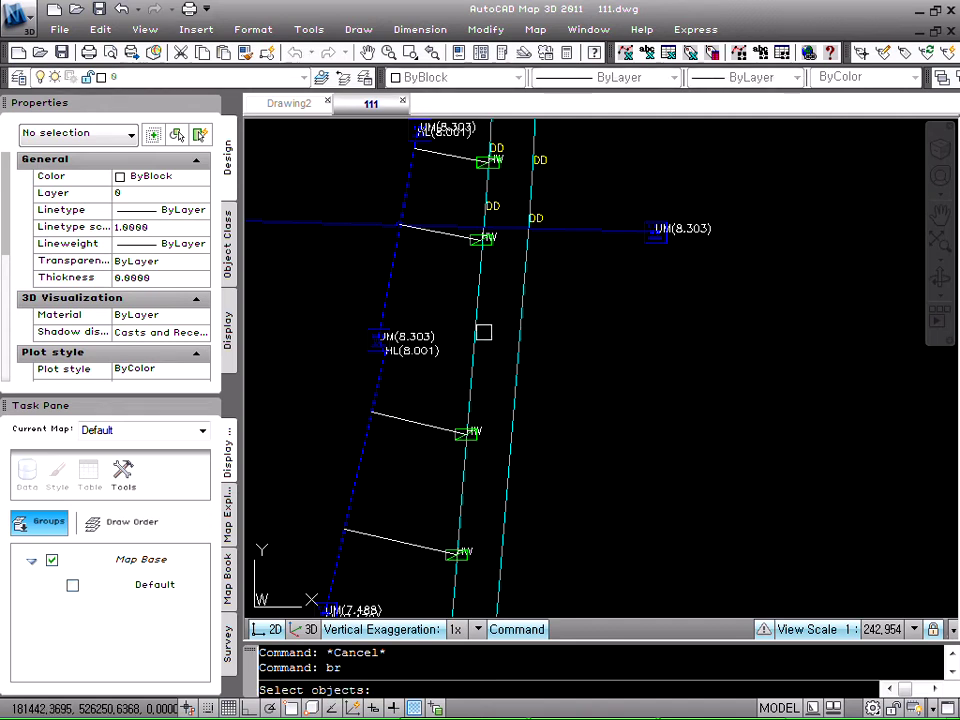
click(476, 335)
key(space)
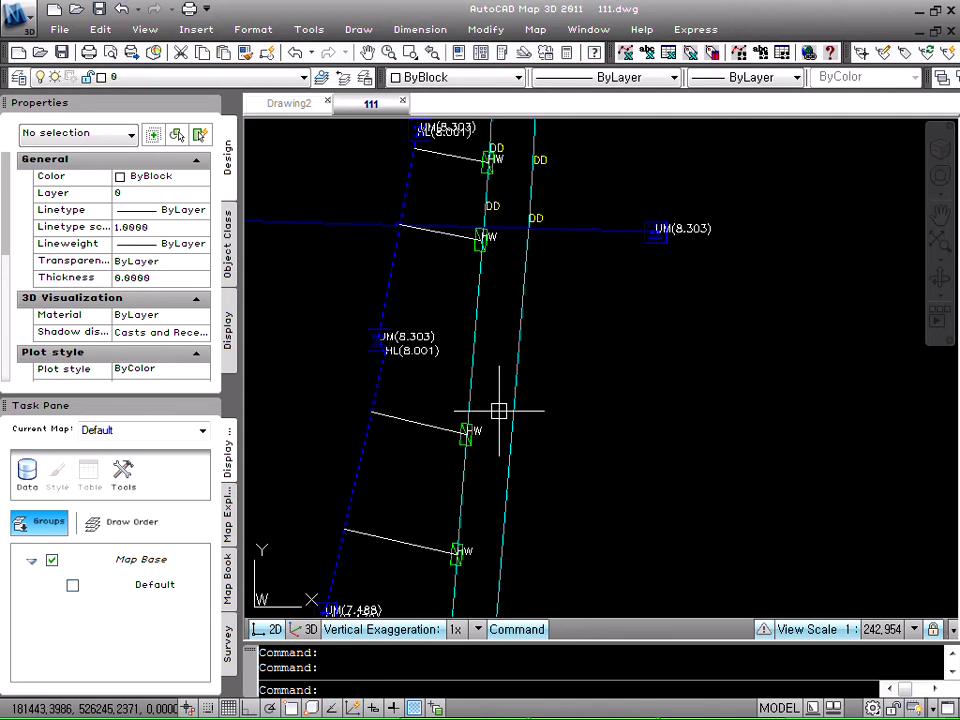
middle_drag(448, 225, 468, 390)
key(Escape)
key(Escape)
Examine the HW symbols and the northern end of the dashed blue main line, checking which layer its polyline is on.
scroll(571, 380, down, 3)
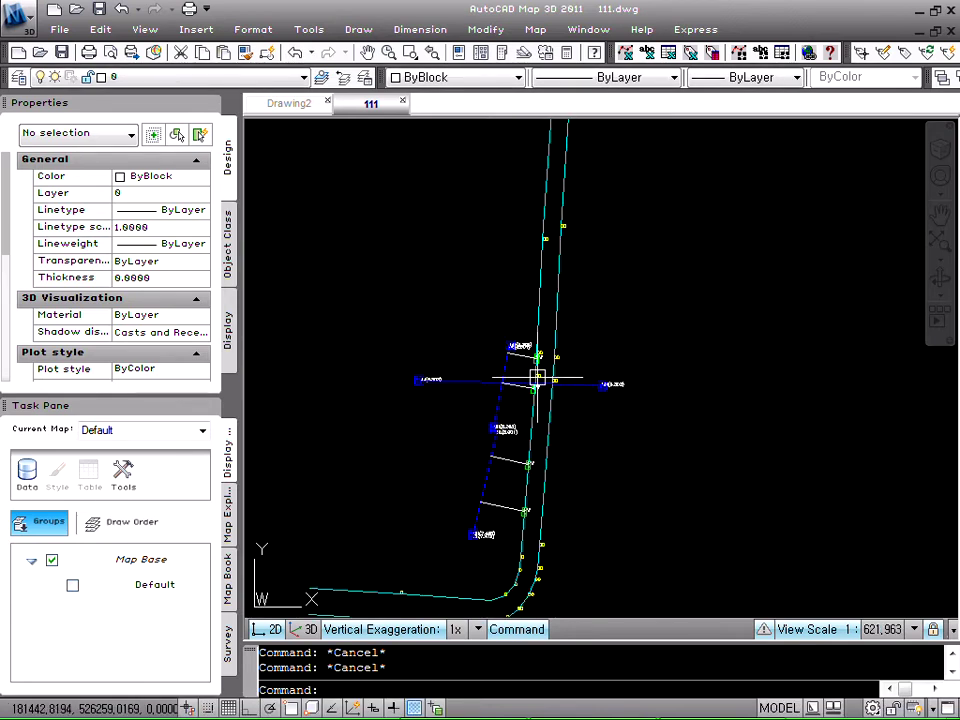
scroll(530, 378, up, 3)
scroll(530, 383, up, 2)
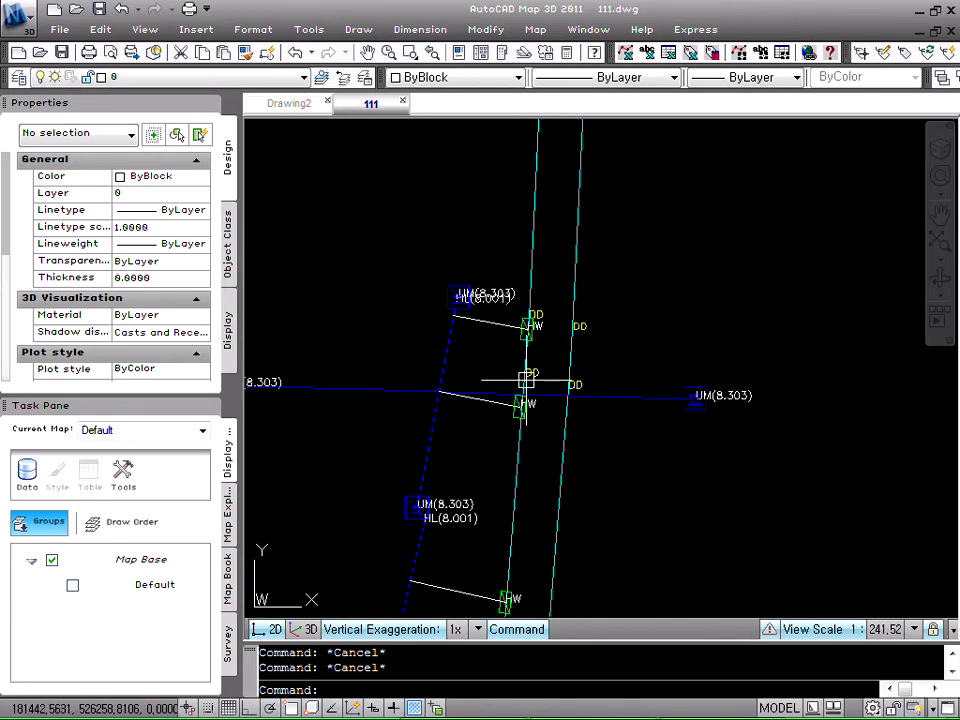
scroll(529, 386, down, 1)
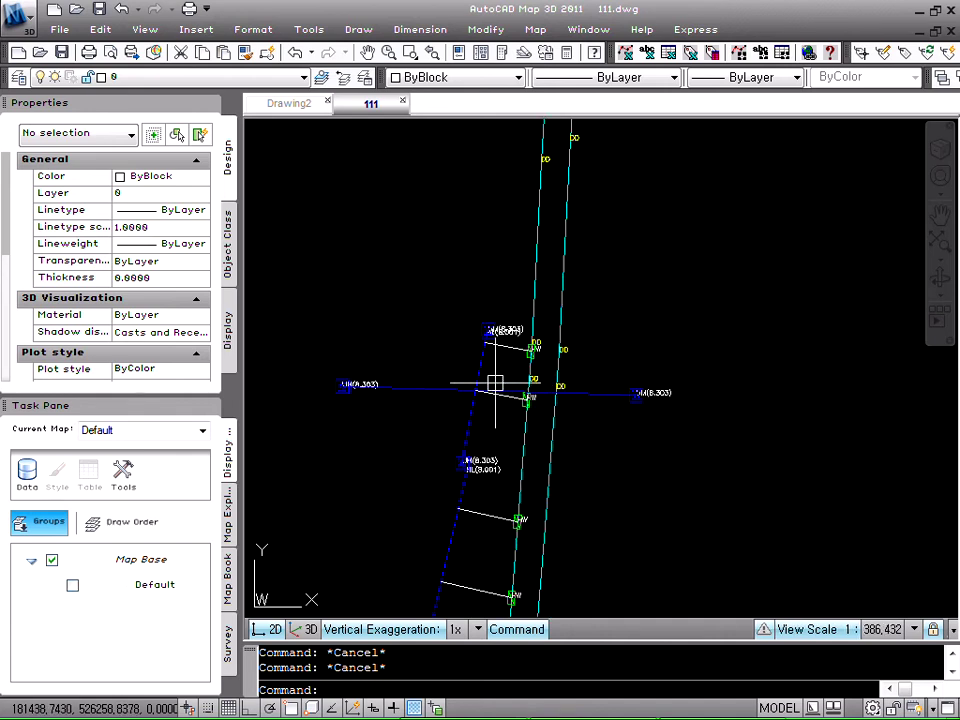
scroll(495, 382, up, 1)
scroll(484, 310, up, 5)
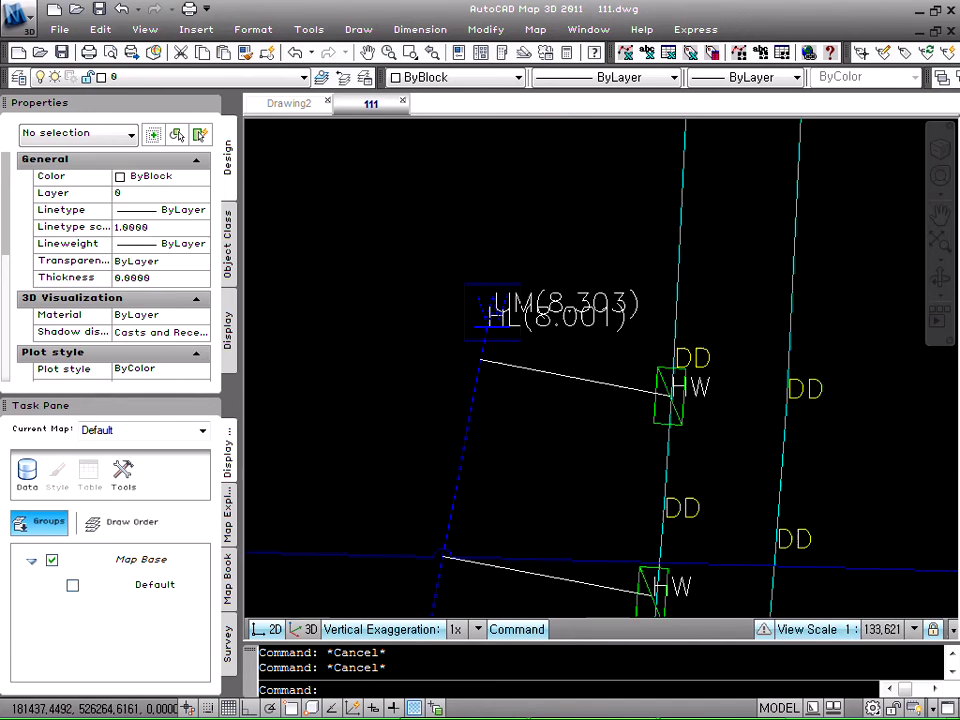
scroll(487, 316, up, 1)
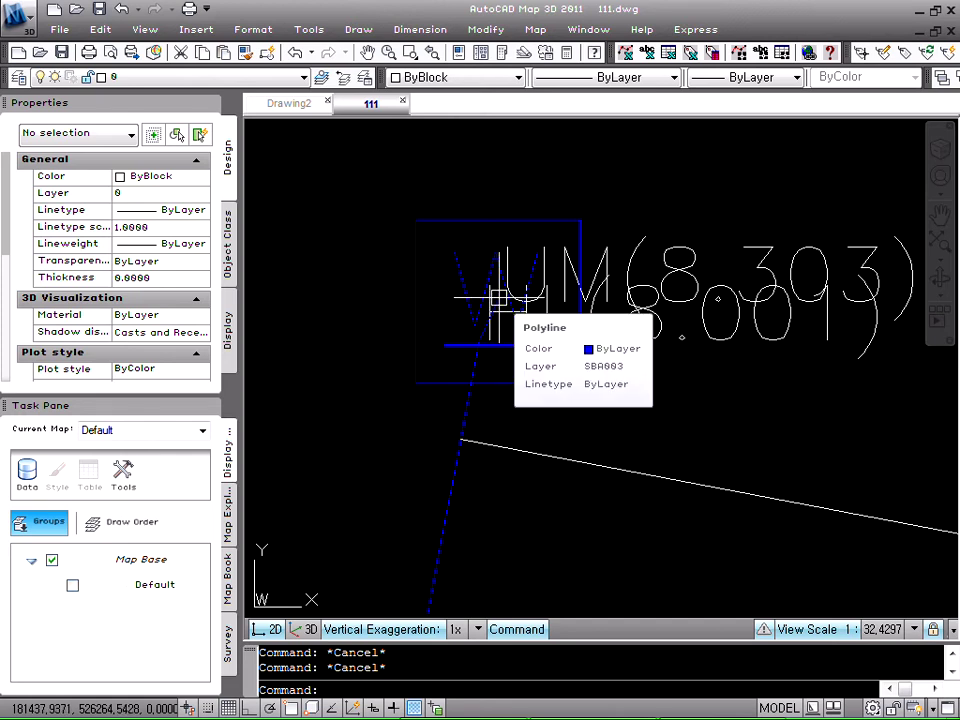
scroll(497, 360, down, 4)
click(488, 408)
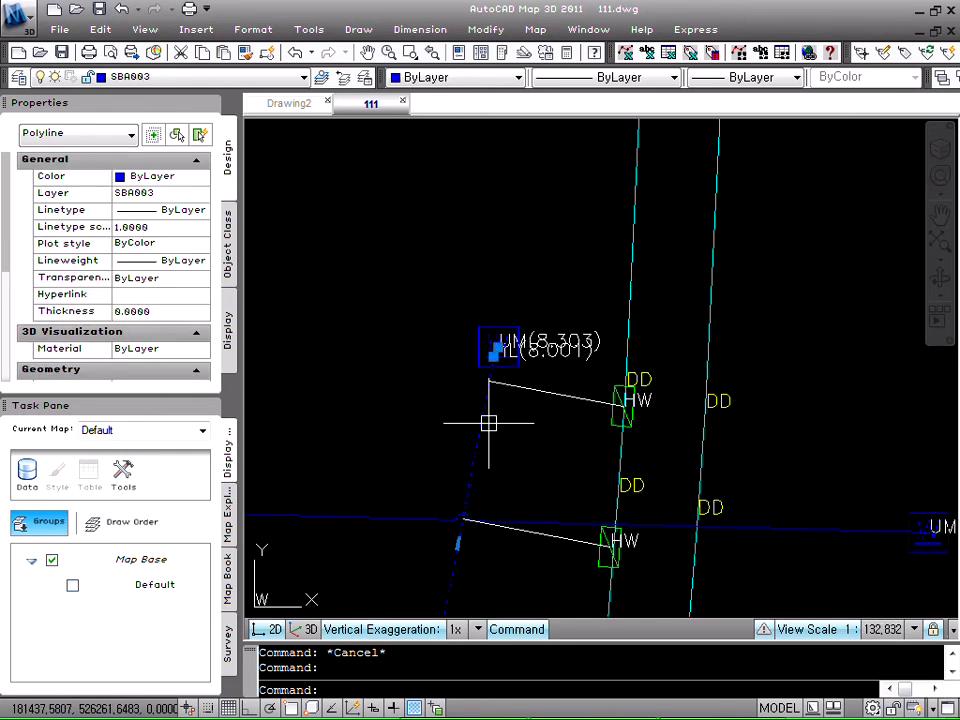
scroll(490, 328, down, 3)
scroll(477, 389, up, 2)
key(Escape)
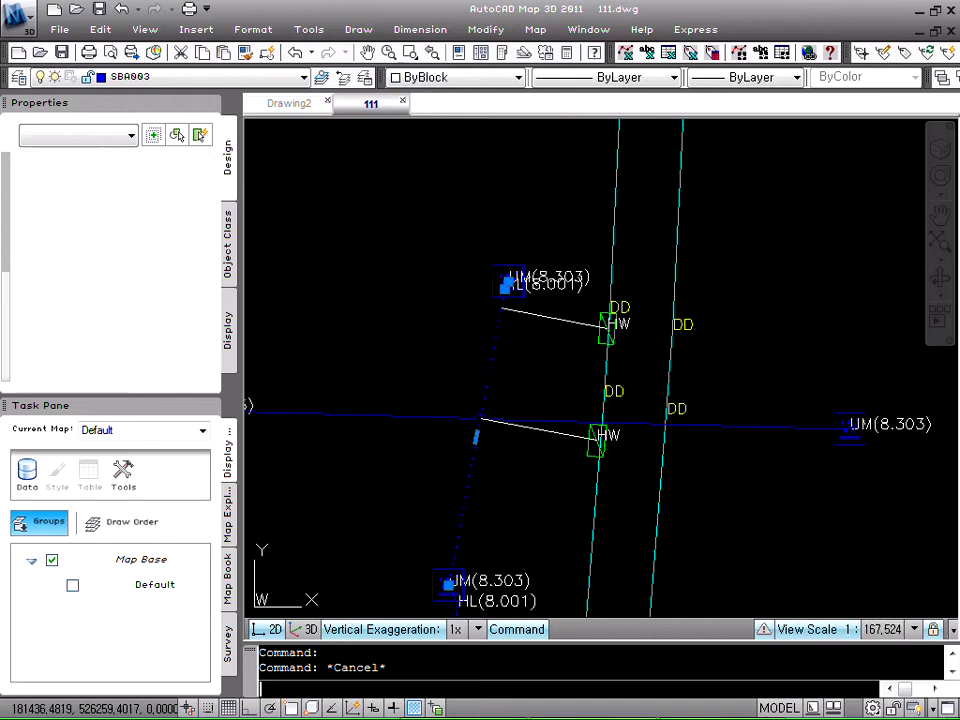
Run the EE routine on the dashed blue main line to draw an arrow mark near the crossing polyline.
text(ee)
key(space)
click(486, 384)
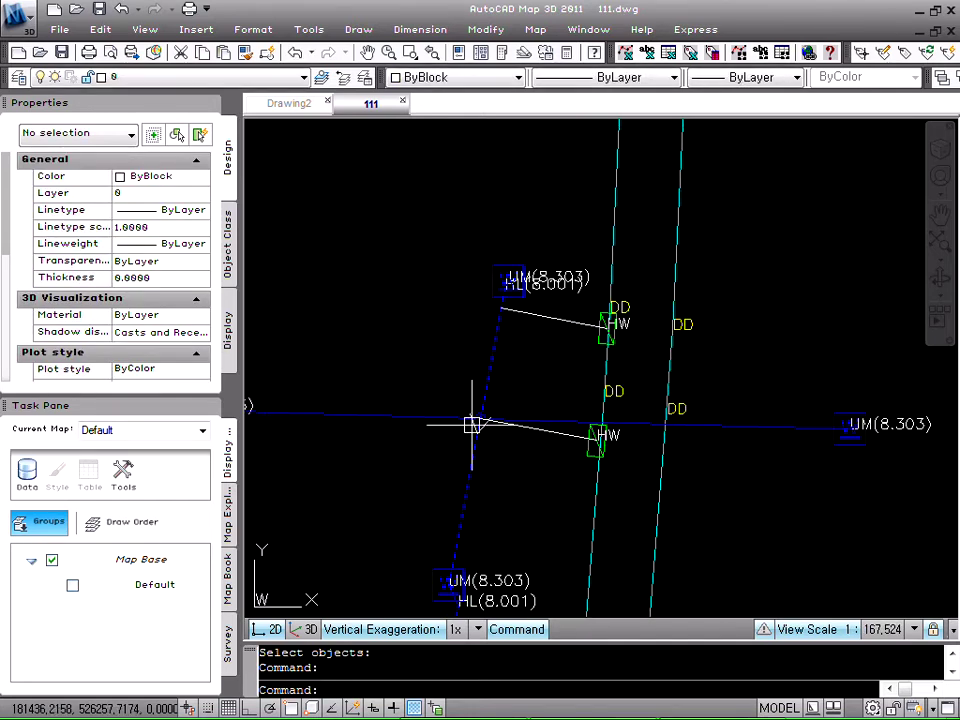
key(Escape)
key(Escape)
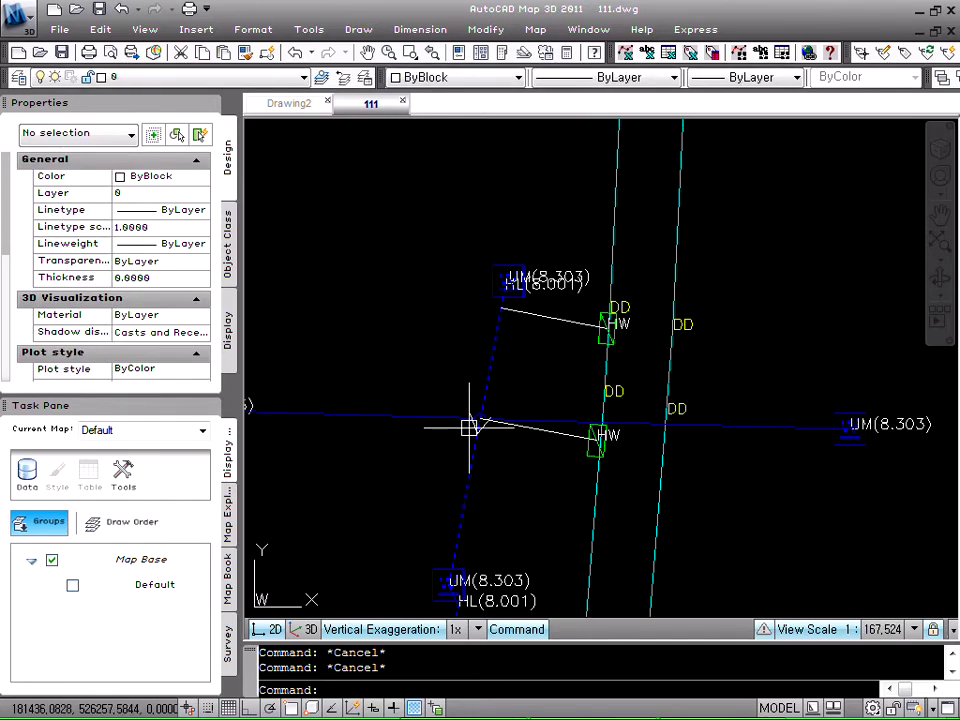
Erase both strokes of the white arrow mark on the dashed main line near the crossing.
click(470, 425)
key(Delete)
text(e)
key(space)
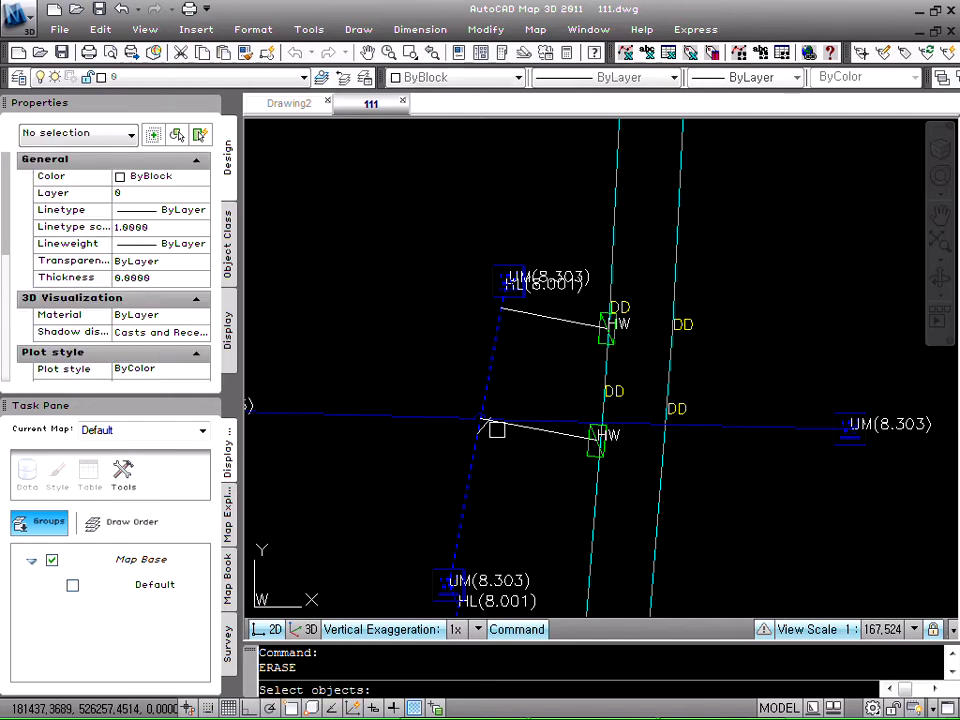
scroll(478, 425, up, 2)
click(477, 424)
key(Escape)
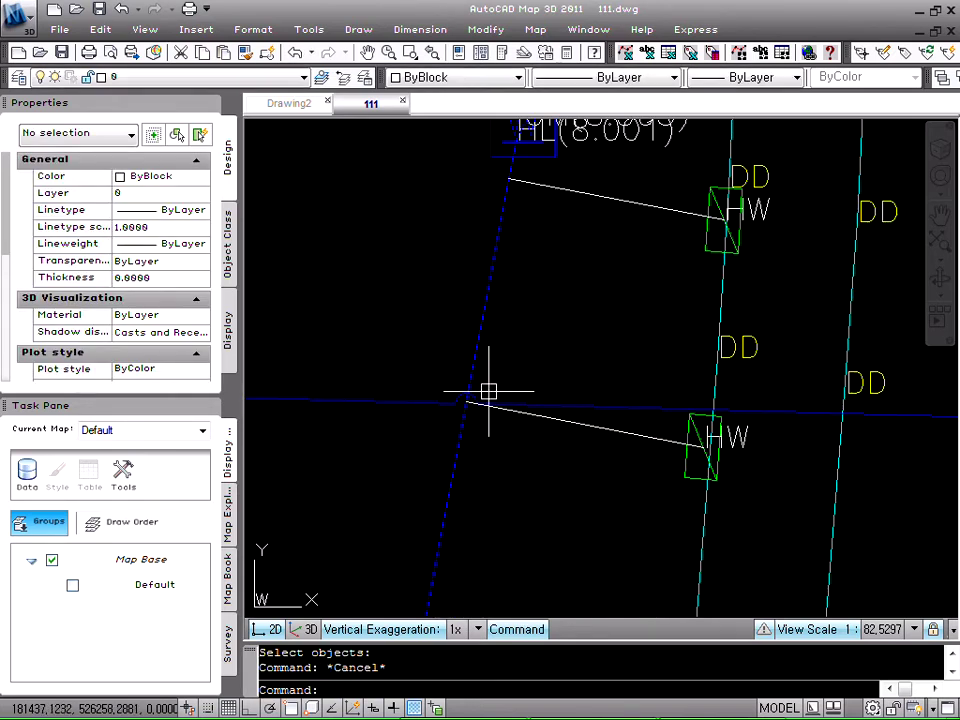
Insert the block sb9000 near the UM(8.303) and HL(8.001) labels midway along the dashed main line.
scroll(489, 390, down, 3)
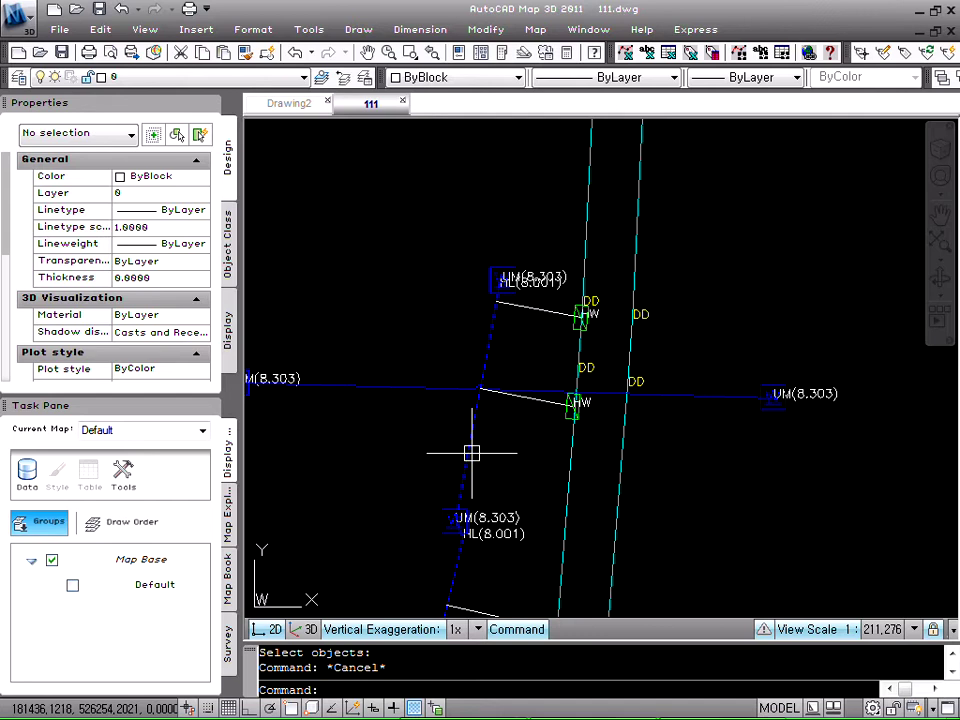
scroll(462, 548, up, 6)
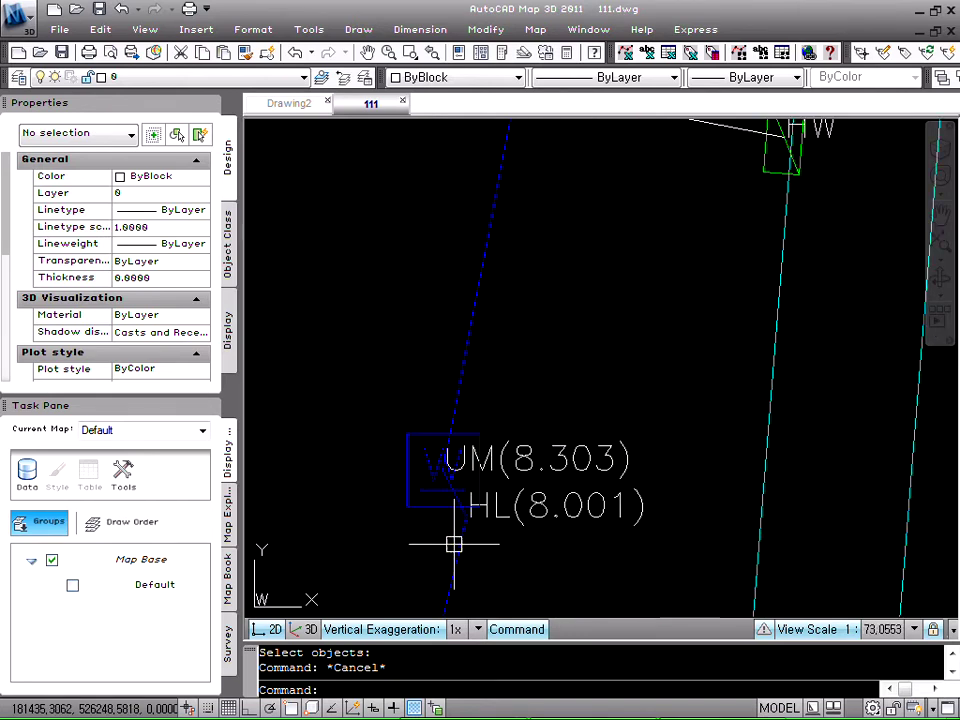
scroll(482, 425, down, 1)
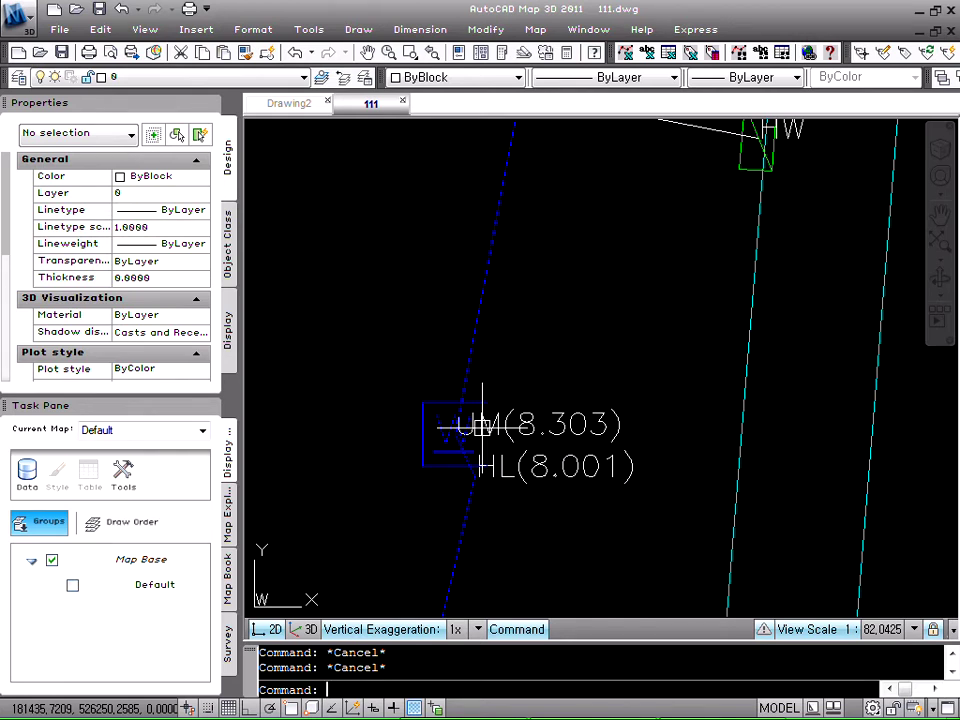
key(Return)
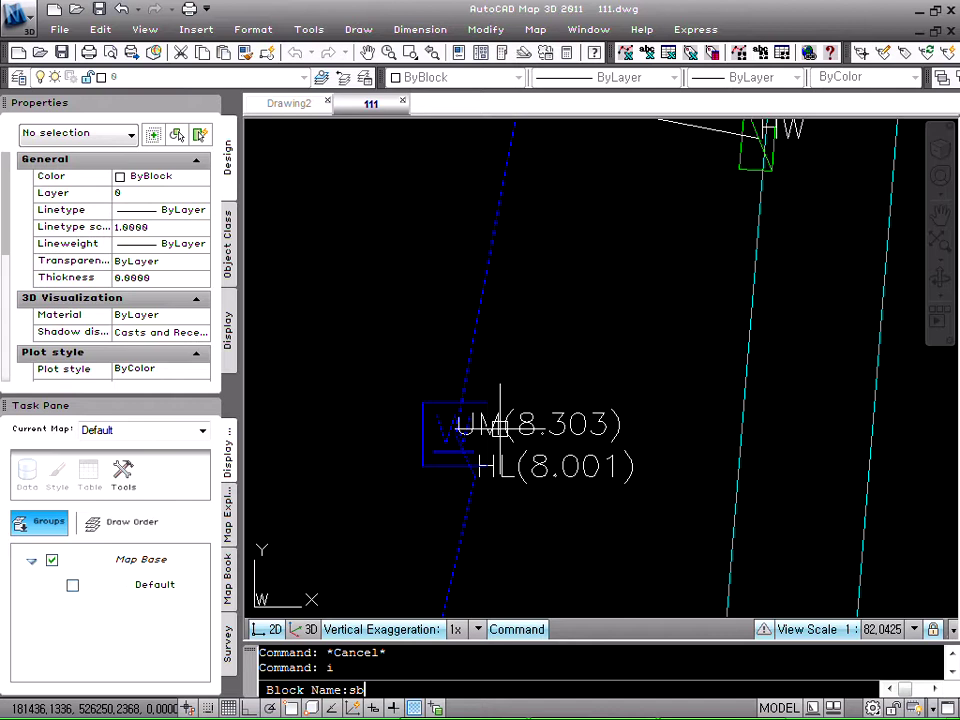
key(Return)
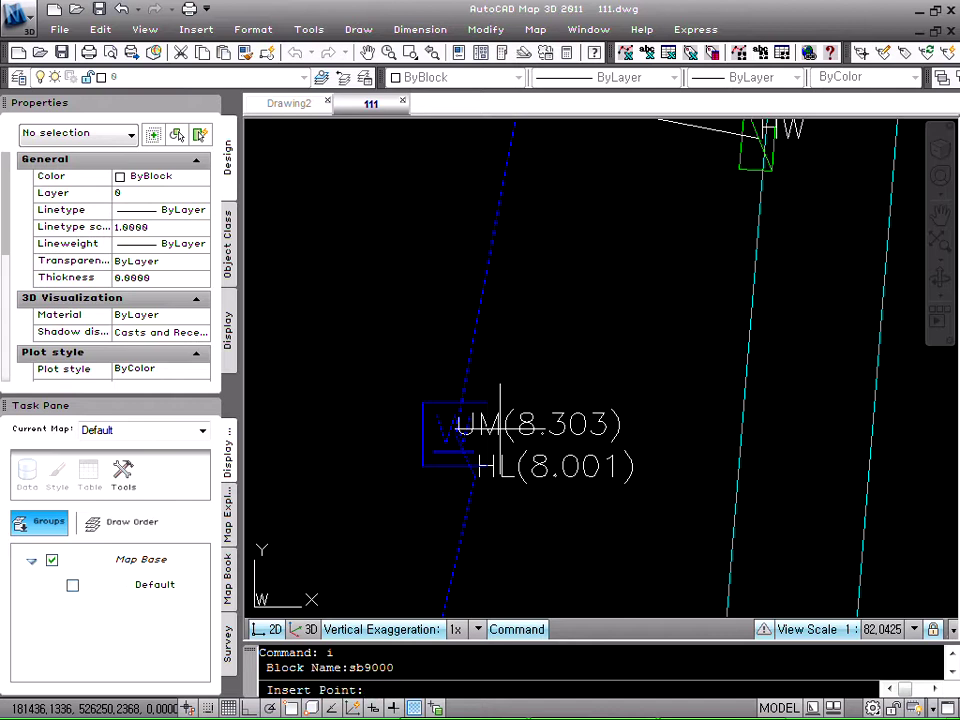
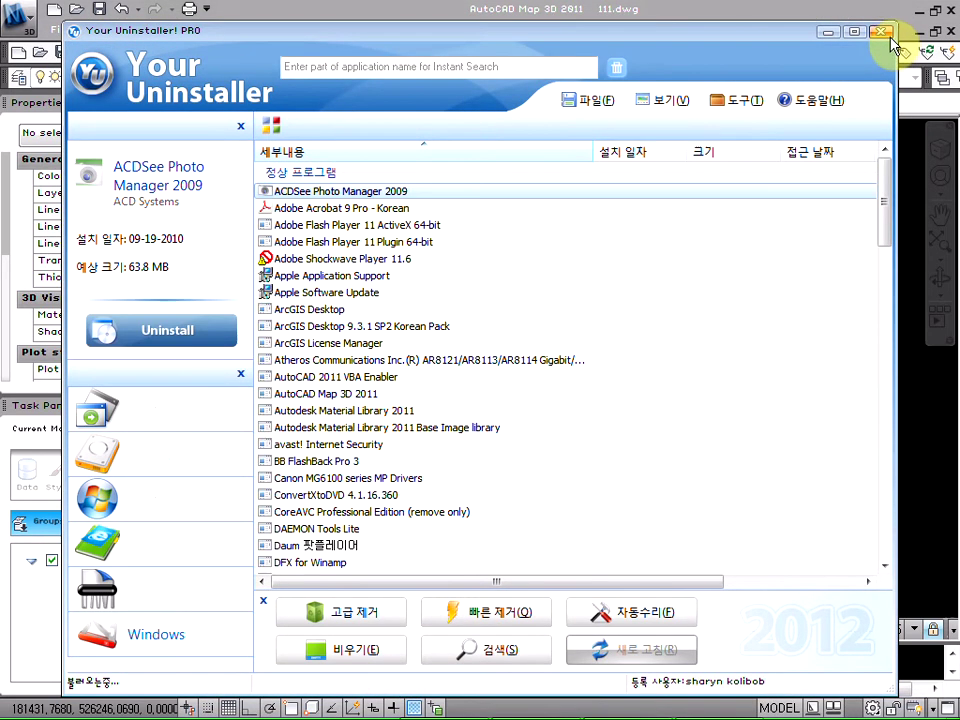
Close the Your Uninstaller window and enable the Insertion object snap for the pending block placement.
click(882, 33)
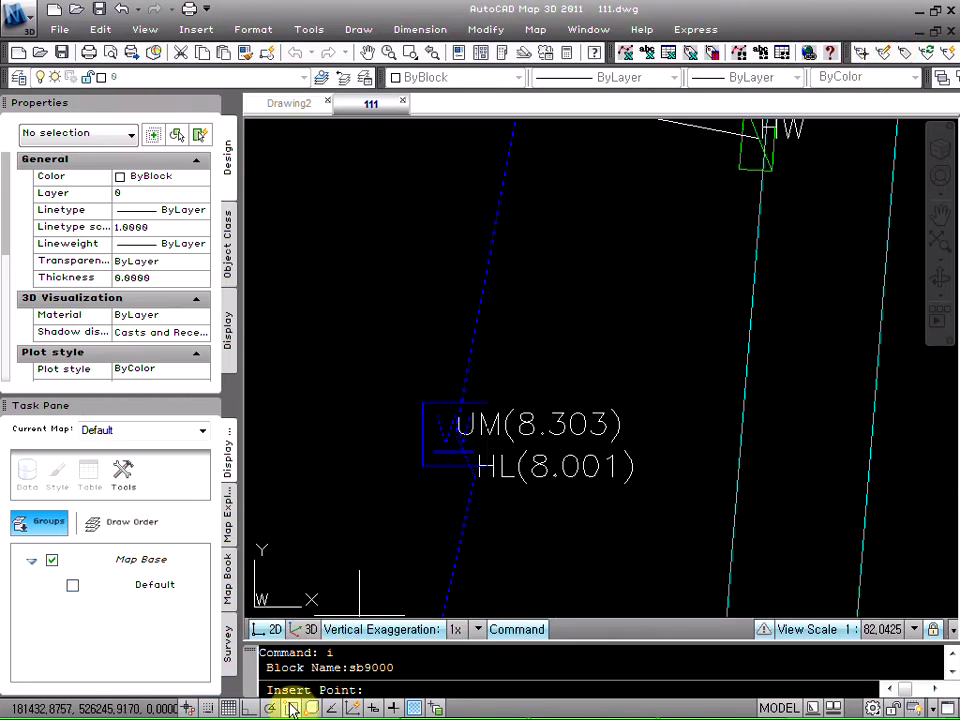
right_click(292, 708)
click(381, 617)
drag(810, 360, 503, 260)
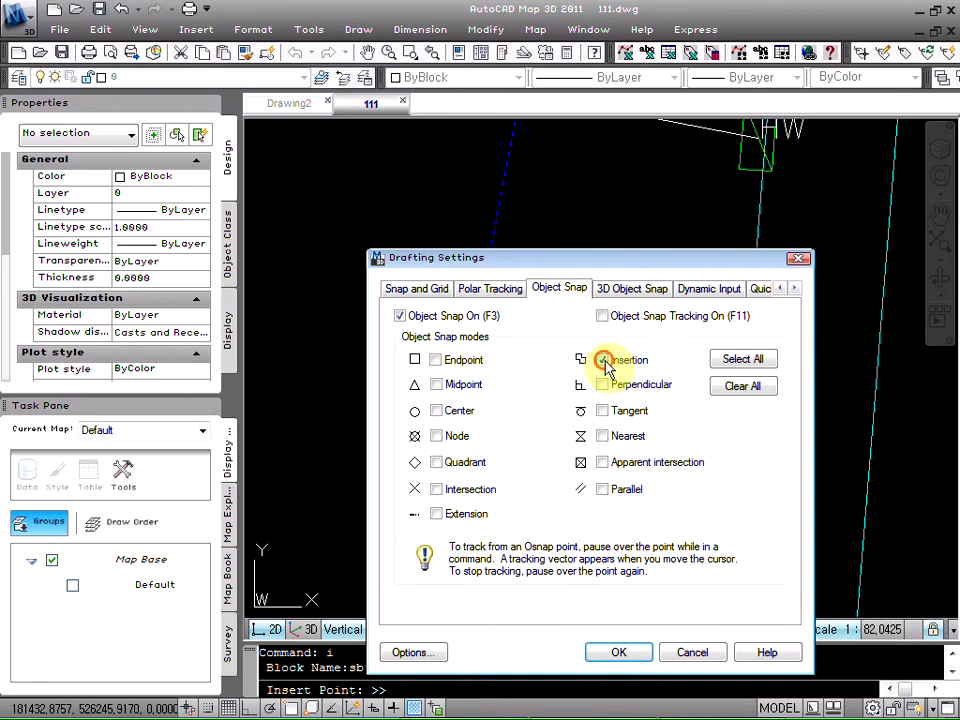
click(608, 648)
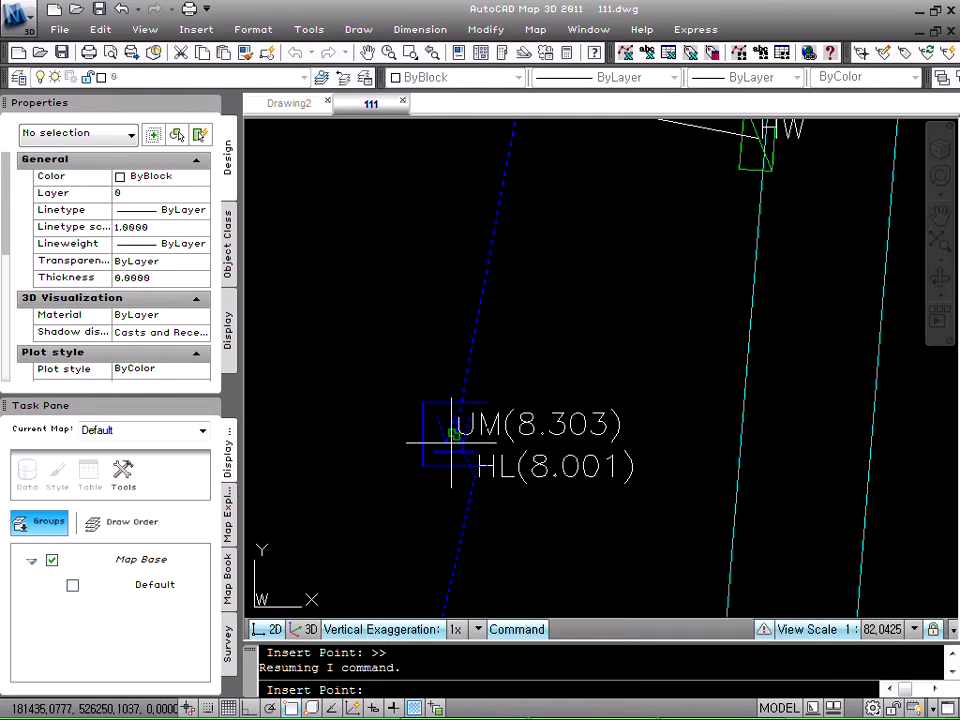
Place the sb9000 arrow block at the insertion point of the middle manhole labelled UM(8.303) and HL(8.001).
click(455, 433)
key(Escape)
scroll(502, 368, down, 7)
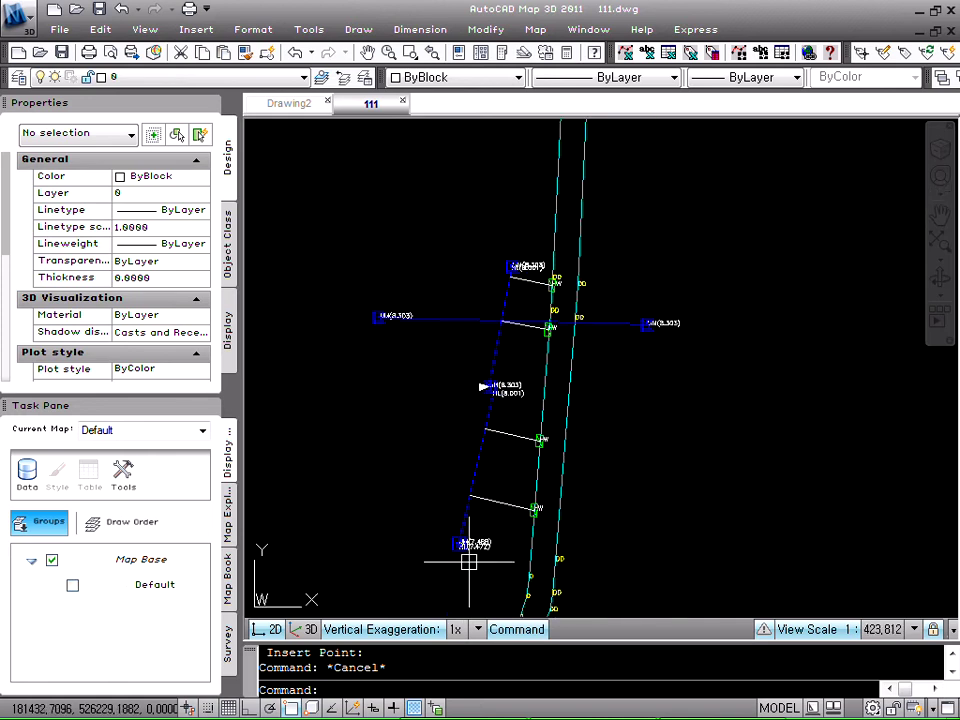
scroll(482, 396, up, 3)
key(Escape)
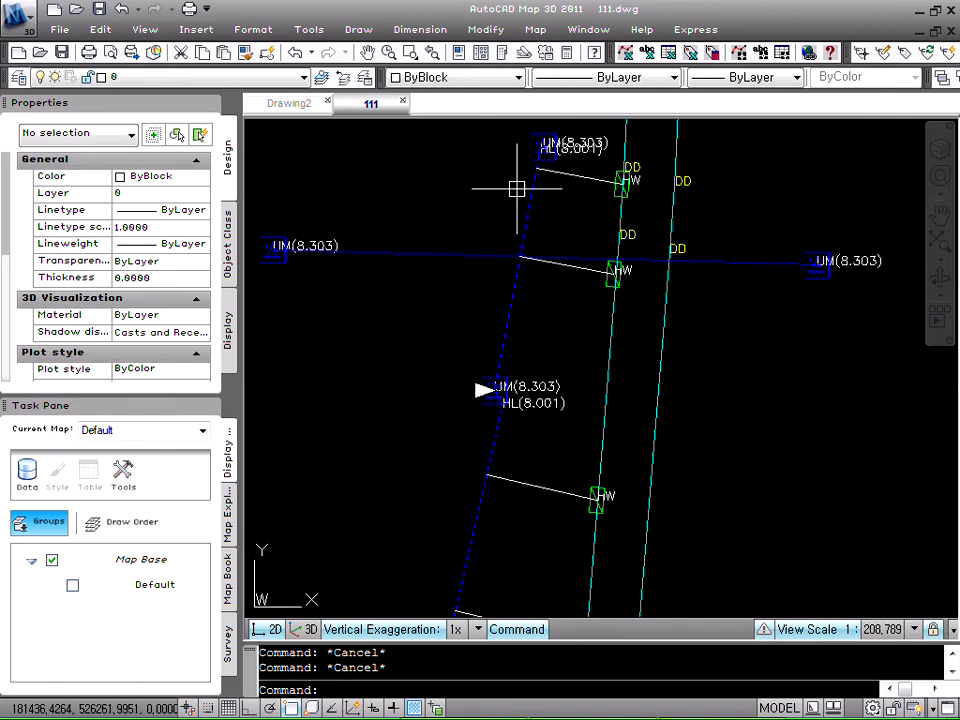
Run the ss command to mark the direction of the horizontal blue pipe line.
text(p)
right_click(396, 214)
drag(343, 246, 391, 286)
key(Escape)
key(Escape)
key(Escape)
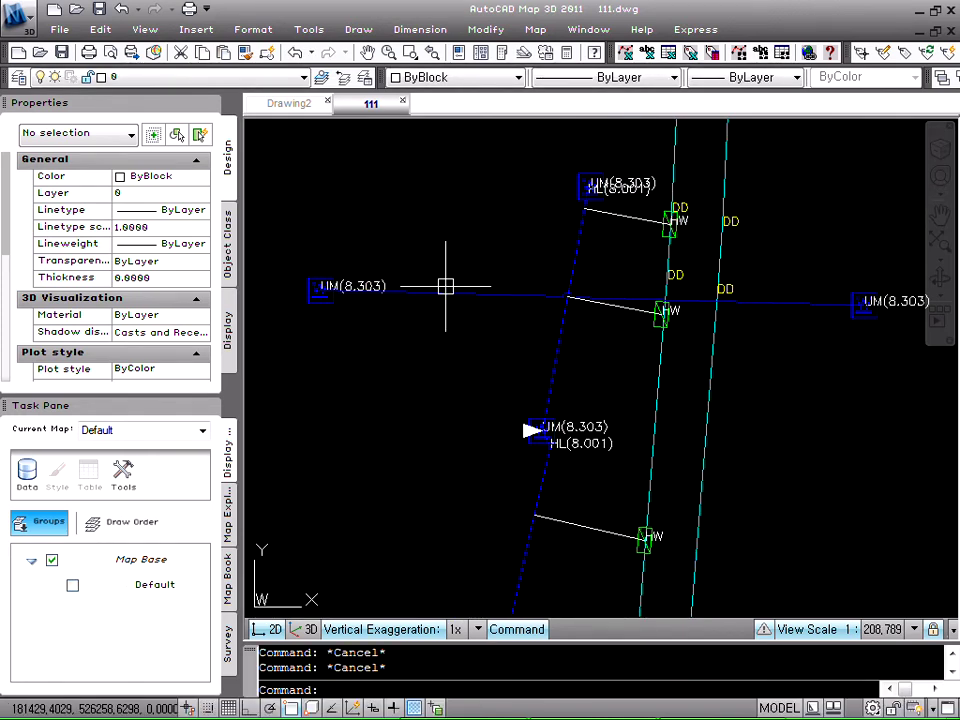
text(ss)
key(Return)
key(Return)
scroll(426, 310, down, 4)
scroll(426, 310, up, 10)
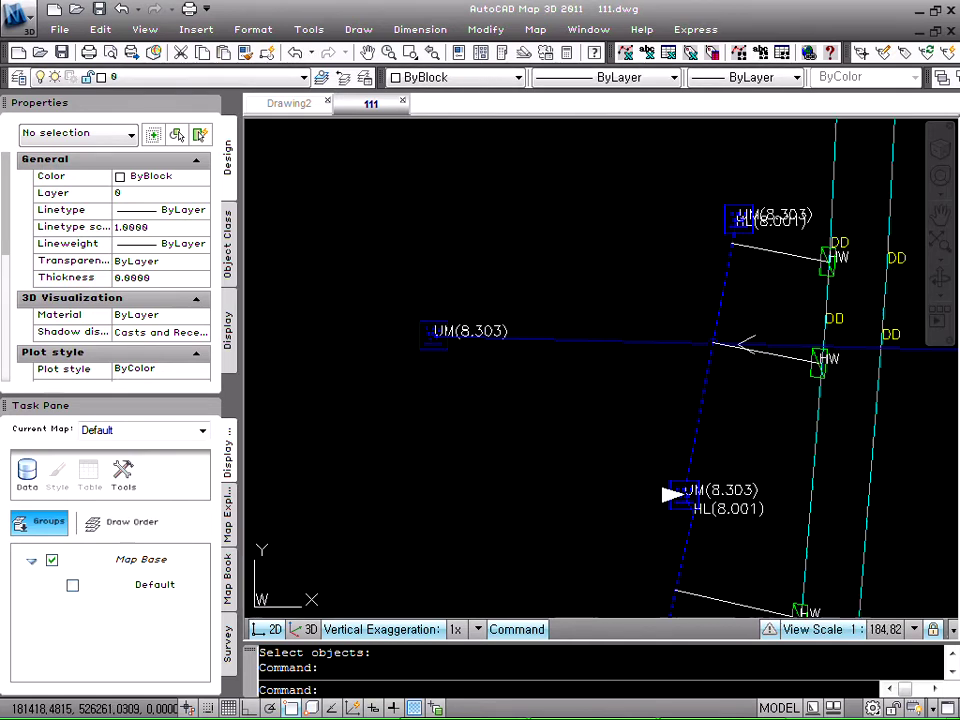
key(Escape)
key(Escape)
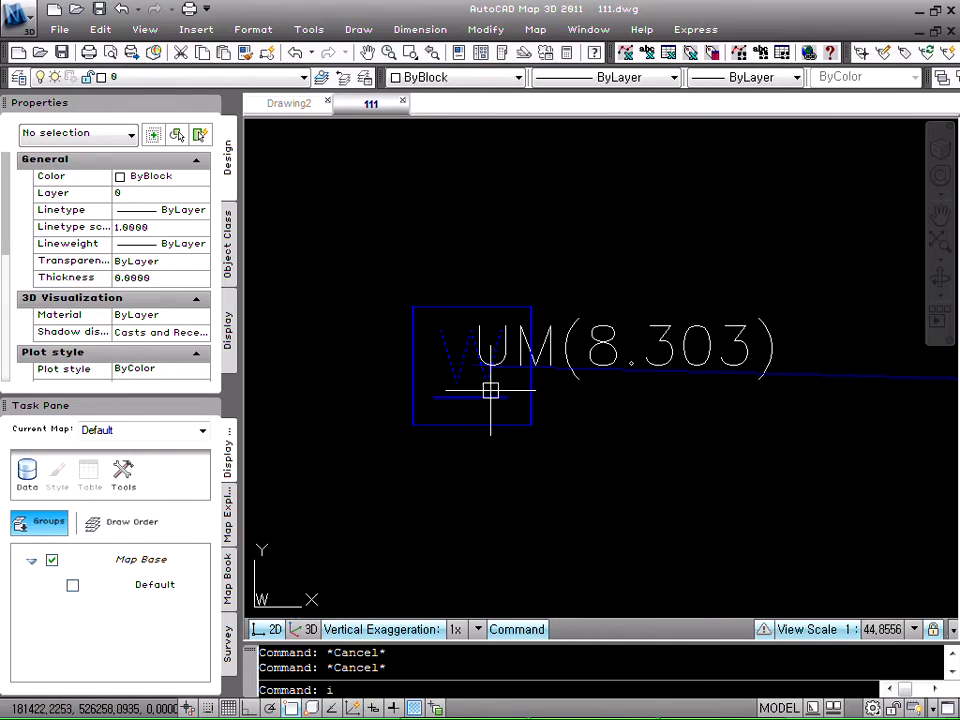
text(i)
key(Return)
key(Return)
click(485, 385)
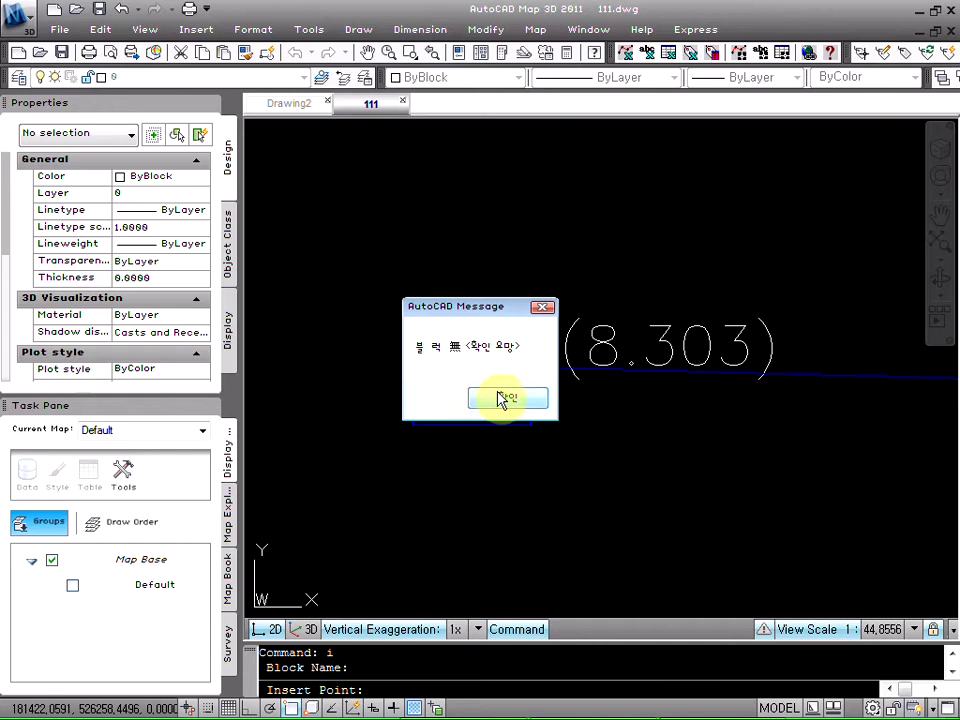
click(505, 398)
Insert the sb9000 arrow block at the manhole on the west end of the horizontal pipe.
text(i)
key(Return)
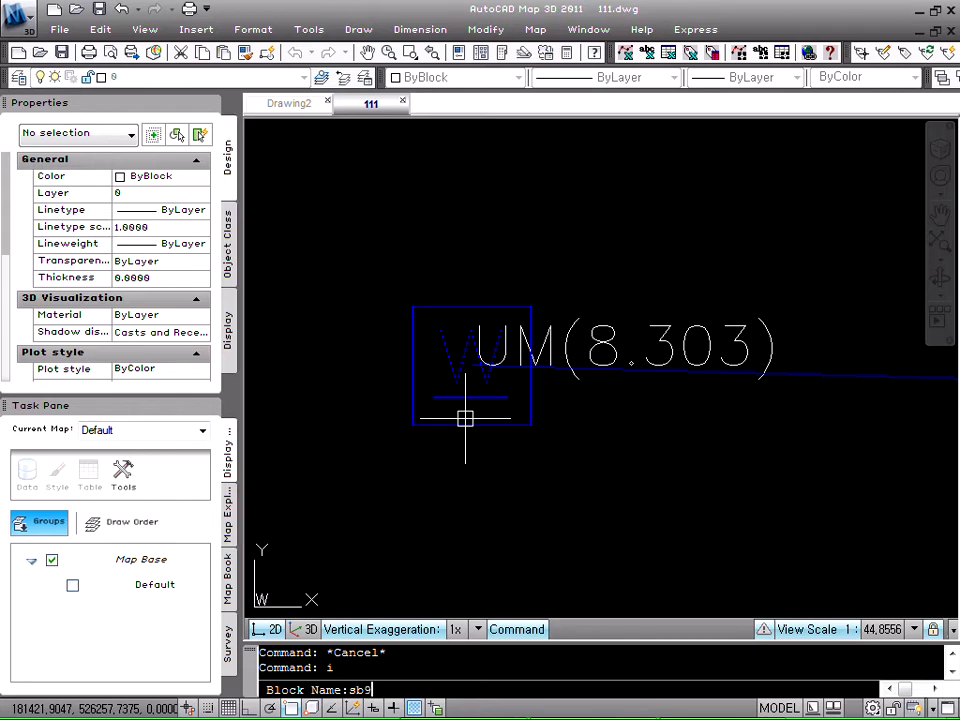
text(sb9000)
key(Return)
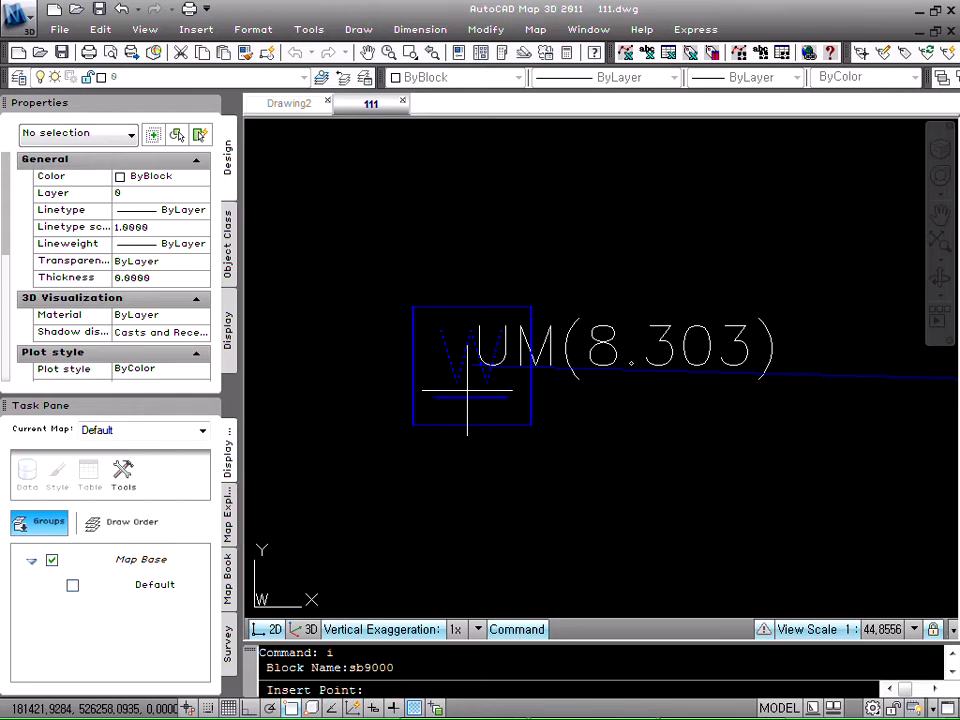
key(Escape)
key(Escape)
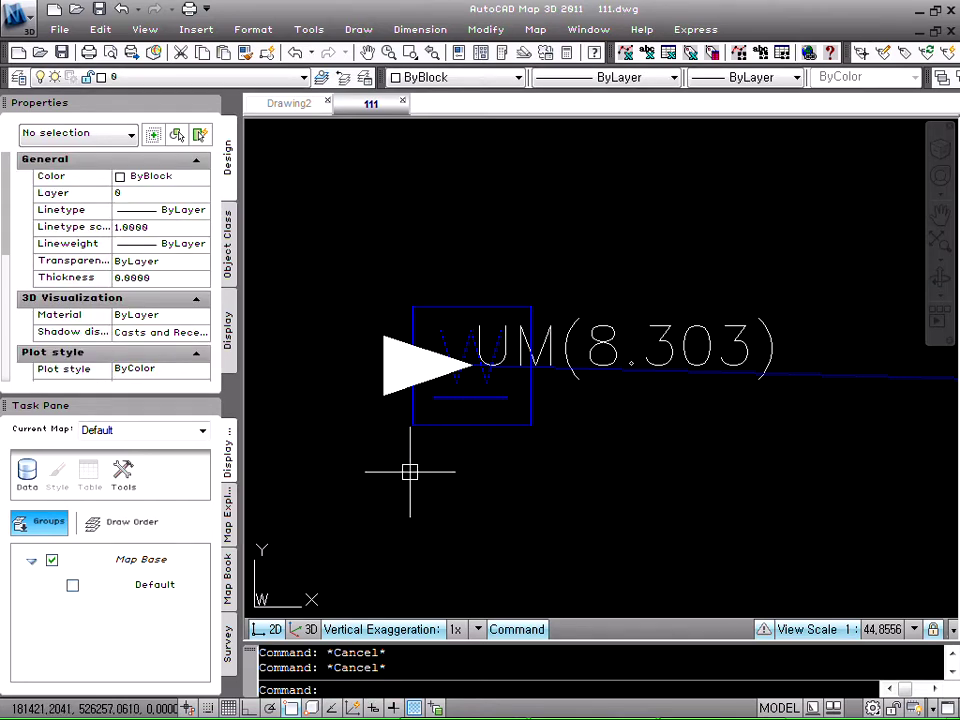
Rotate the west manhole's arrow about its tip so that it points west along the horizontal pipe.
text(ro)
key(Return)
click(422, 378)
key(Return)
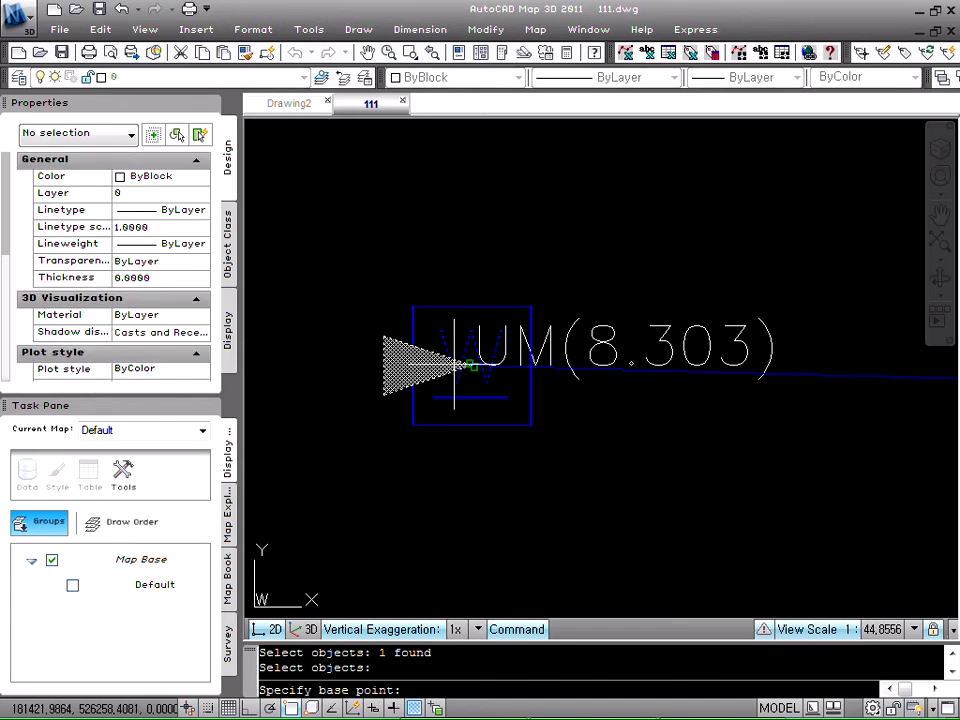
click(470, 366)
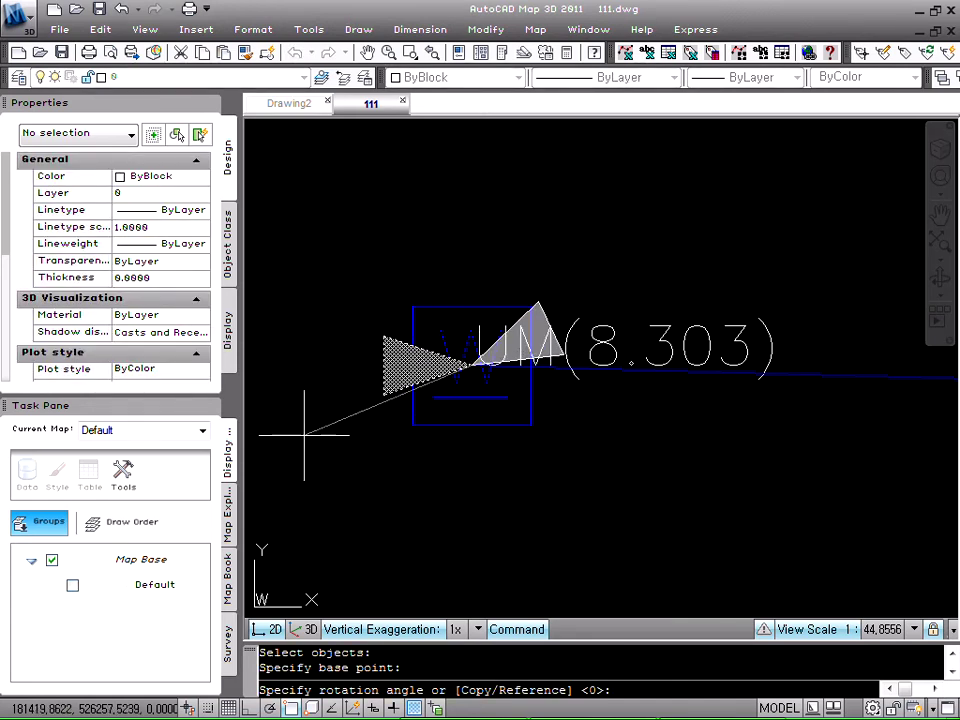
click(297, 364)
key(Escape)
scroll(340, 345, down, 8)
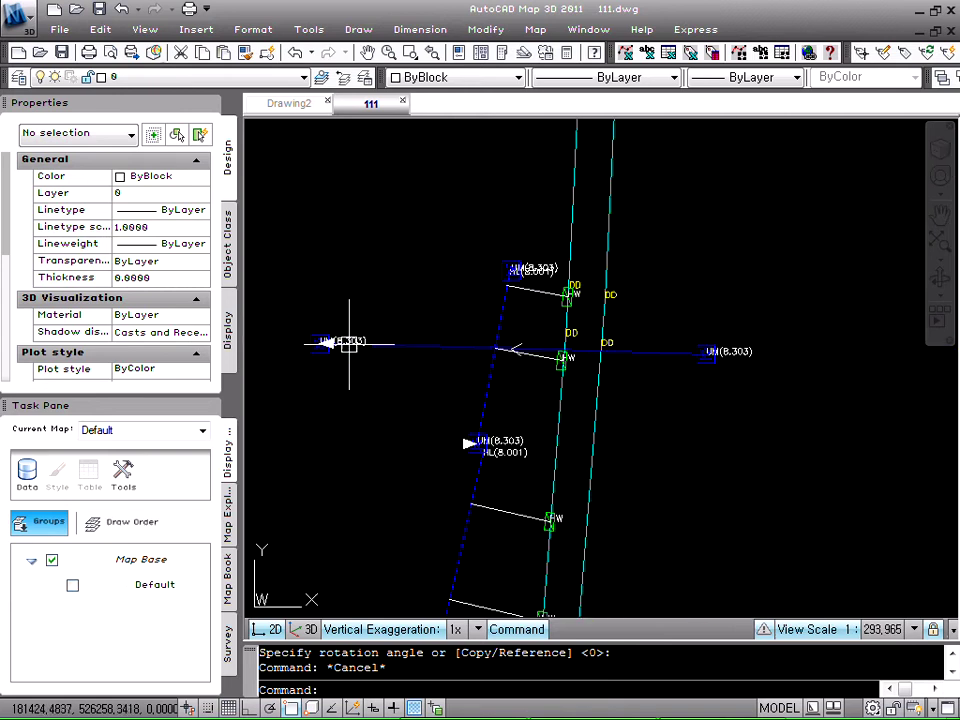
Rotate the middle manhole's arrow about its tip so that it points down along the dashed pipe.
scroll(482, 452, up, 6)
key(Escape)
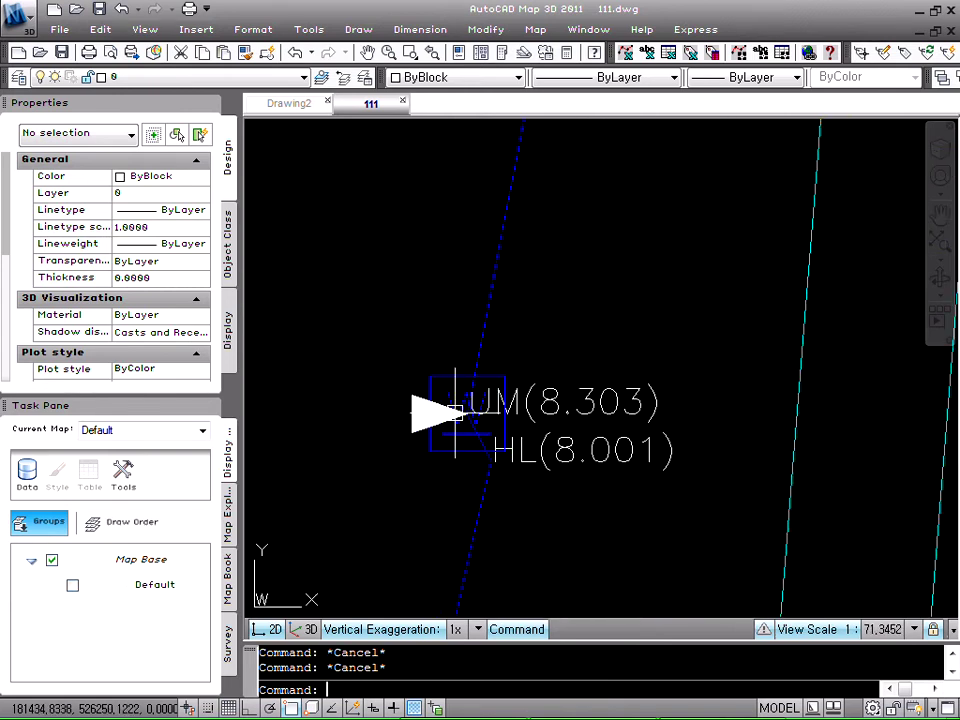
key(Return)
click(418, 420)
key(Return)
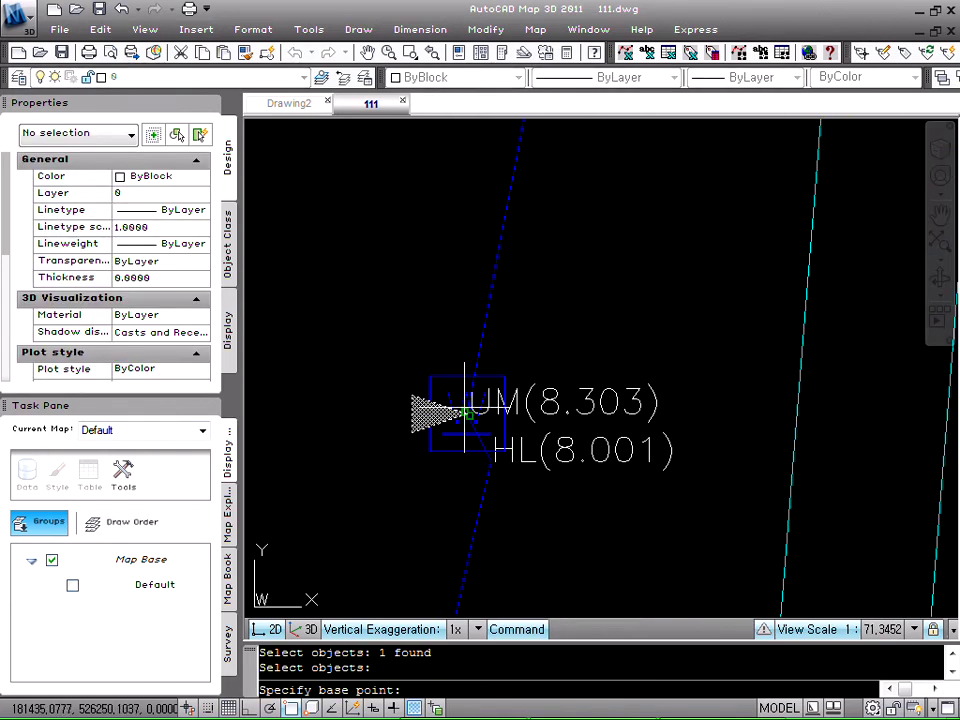
click(464, 412)
click(450, 476)
key(Escape)
key(Escape)
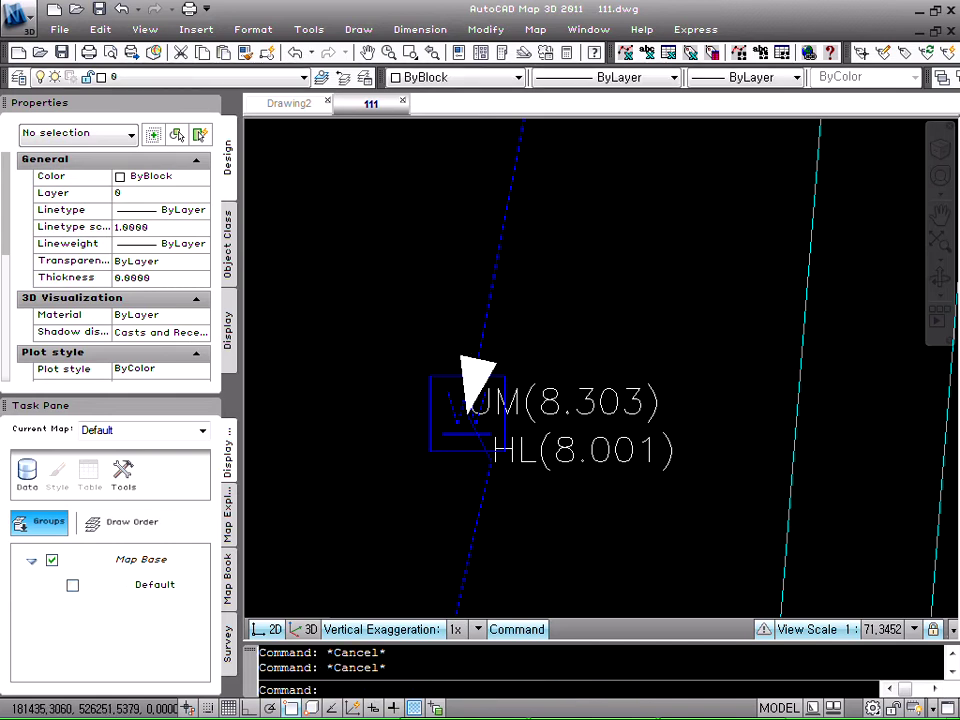
Examine the manually placed arrows and their alignment with the horizontal and dashed pipe lines.
scroll(478, 341, down, 8)
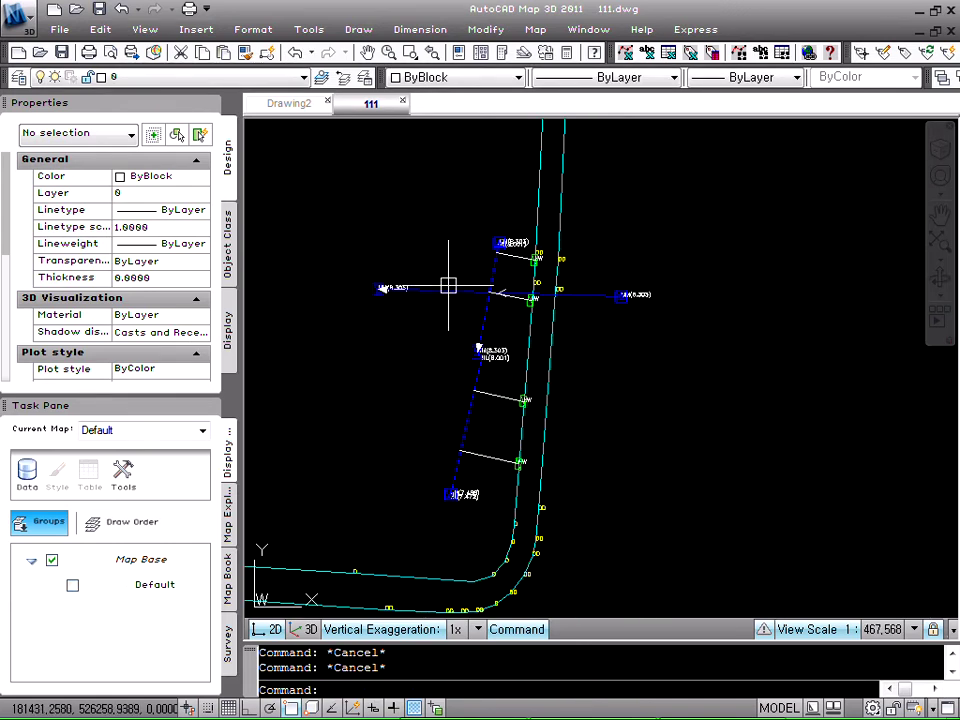
scroll(448, 287, up, 3)
scroll(452, 347, down, 2)
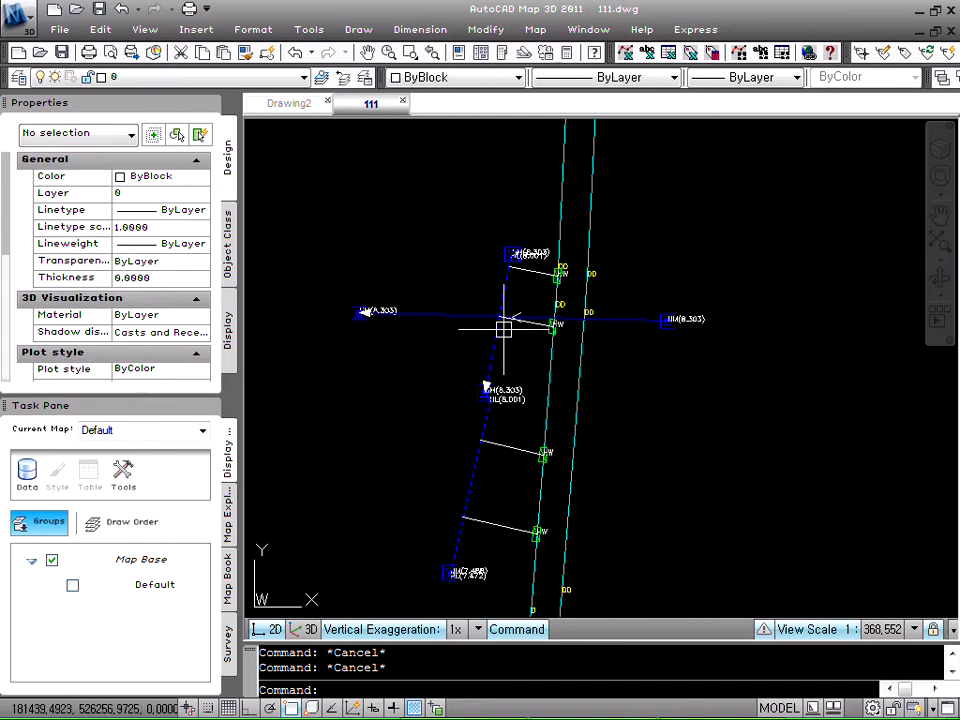
scroll(358, 320, up, 3)
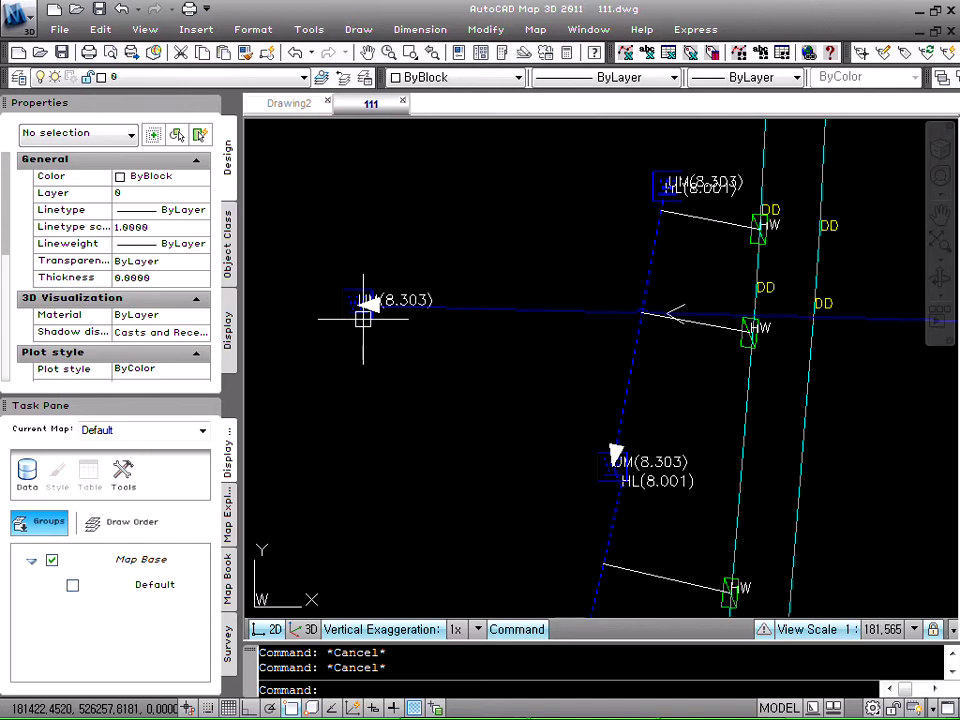
scroll(362, 300, up, 3)
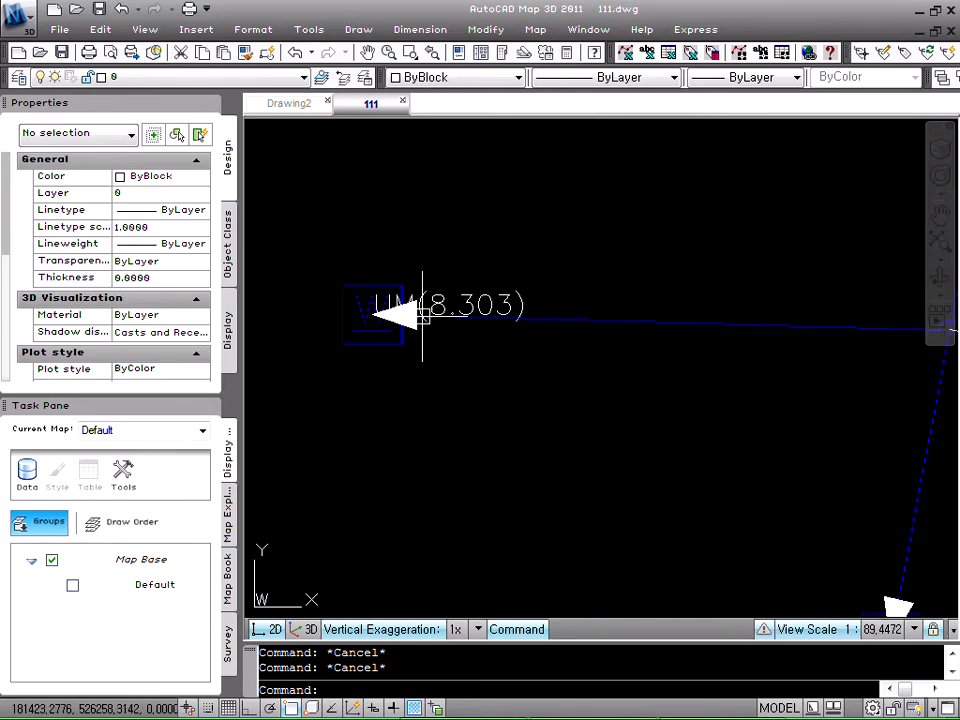
click(420, 327)
key(Escape)
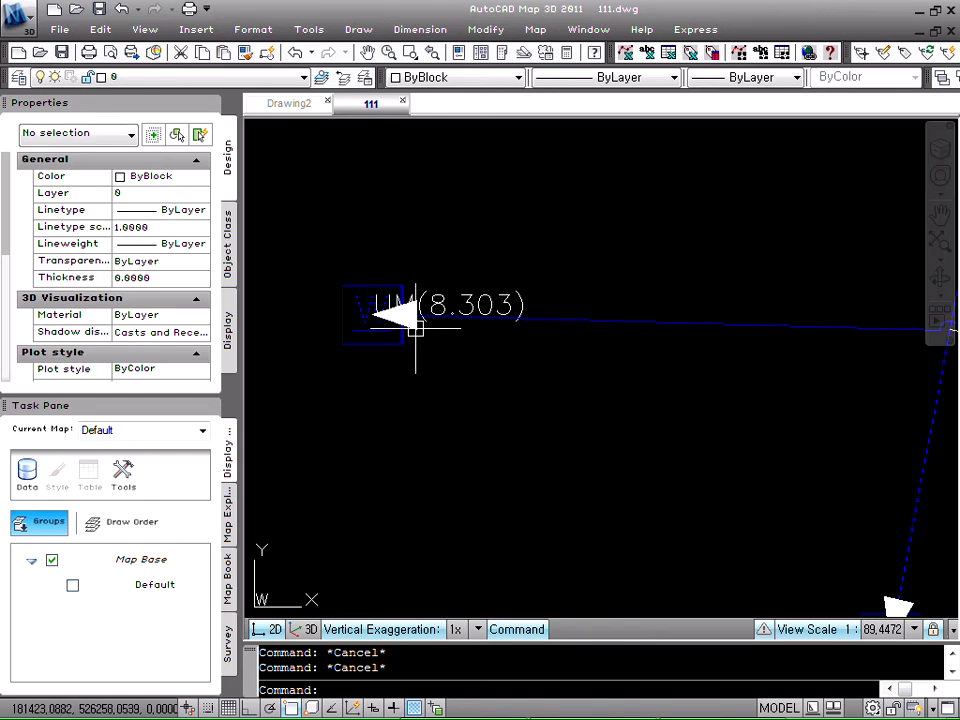
click(562, 324)
key(Escape)
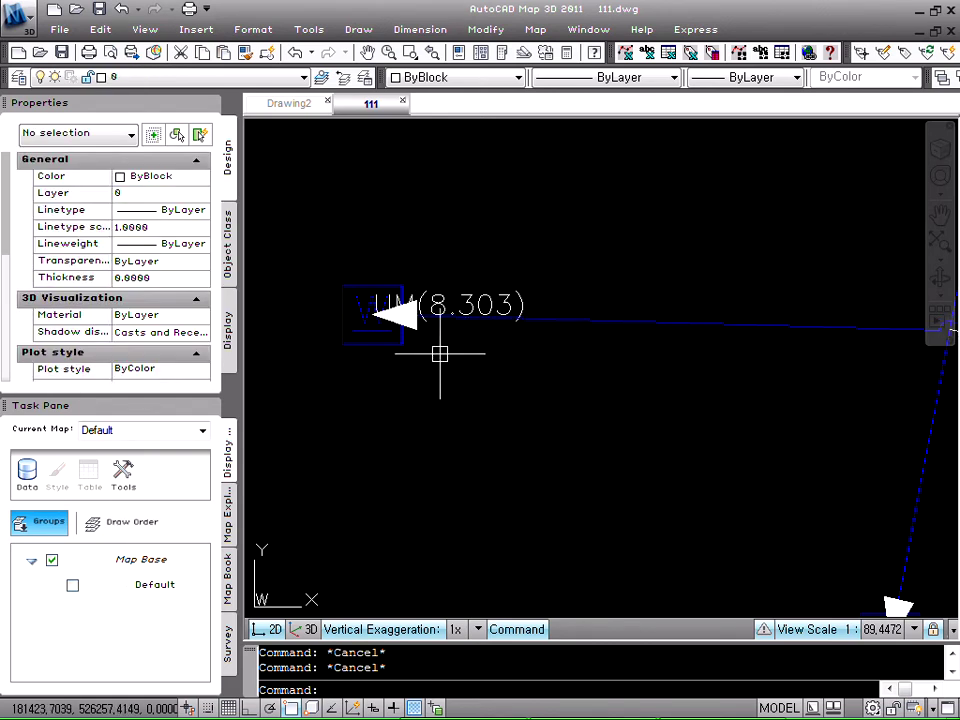
scroll(440, 353, down, 6)
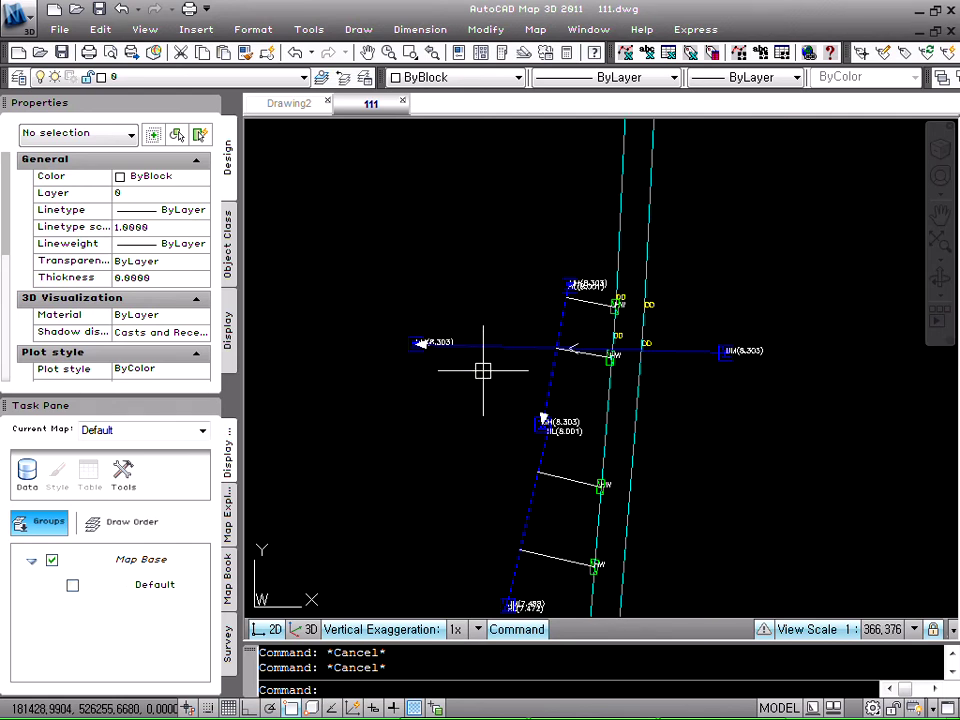
Undo the arrow rotations, the direction mark and both sb9000 block insertions.
text(u)
key(space)
key(space)
key(space)
key(space)
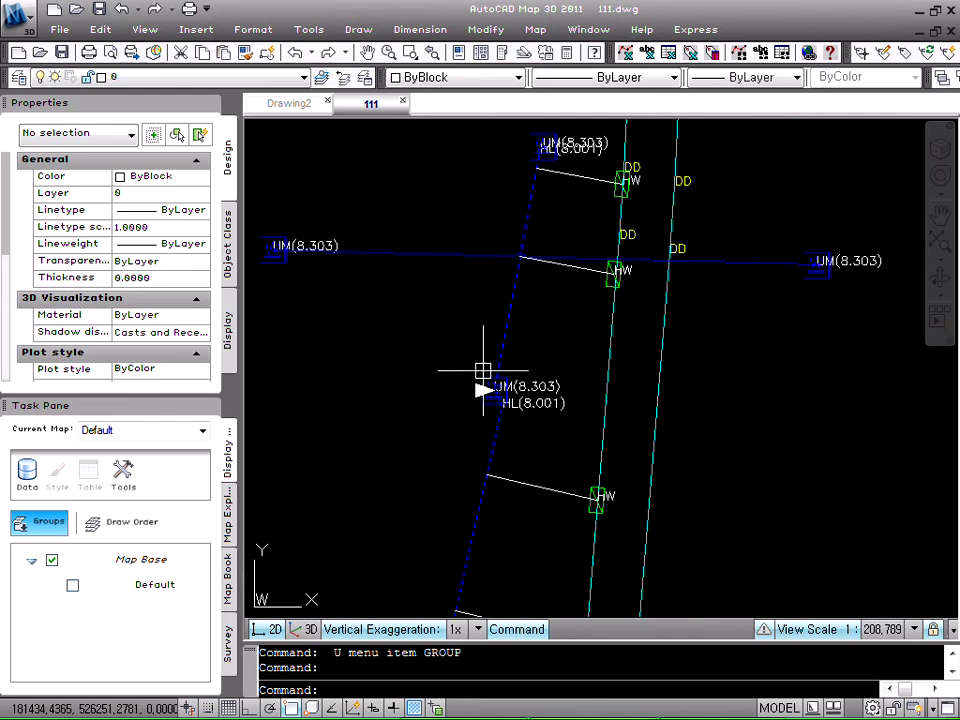
key(space)
scroll(483, 371, down, 6)
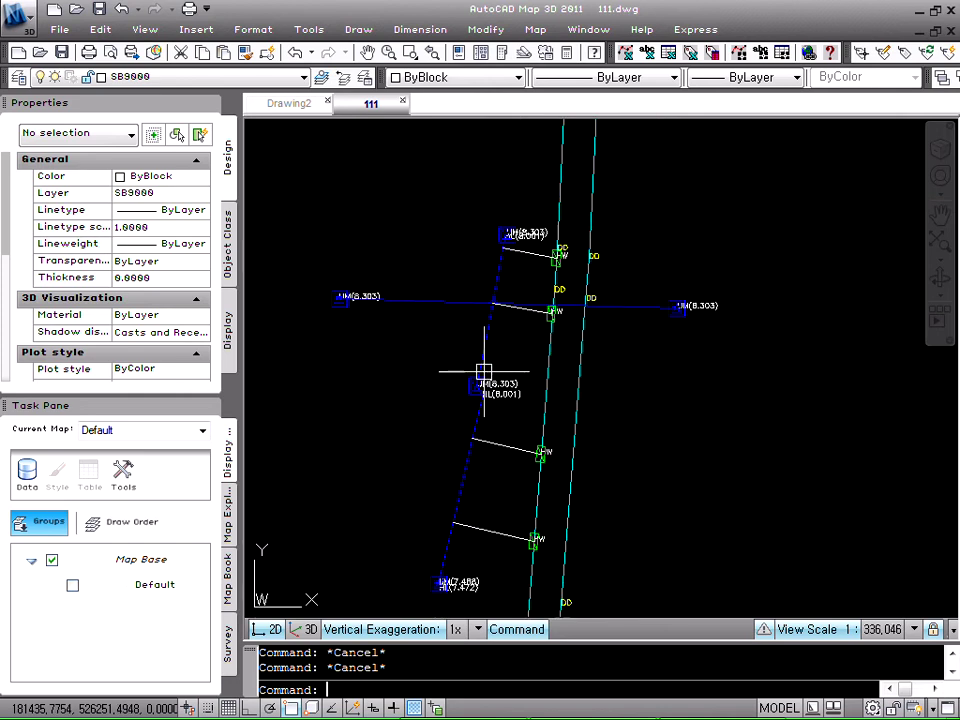
Load the 하수관로에화살표자동입력-AAW.LSP routine and run aaw to insert flow arrows on the sewer pipes automatically.
click(309, 29)
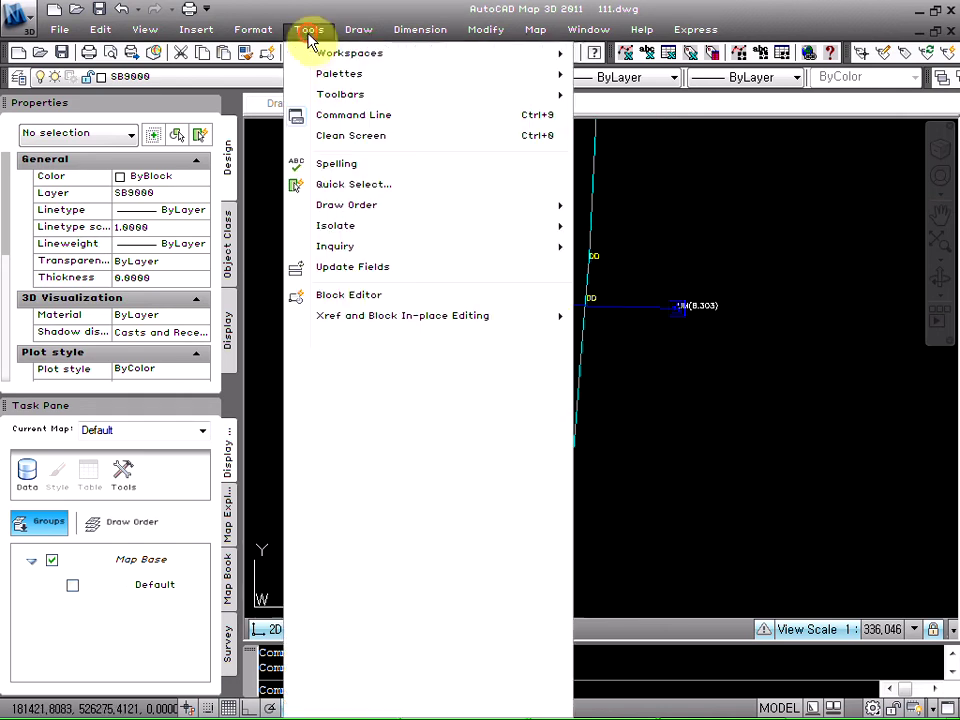
mouse_move(310, 478)
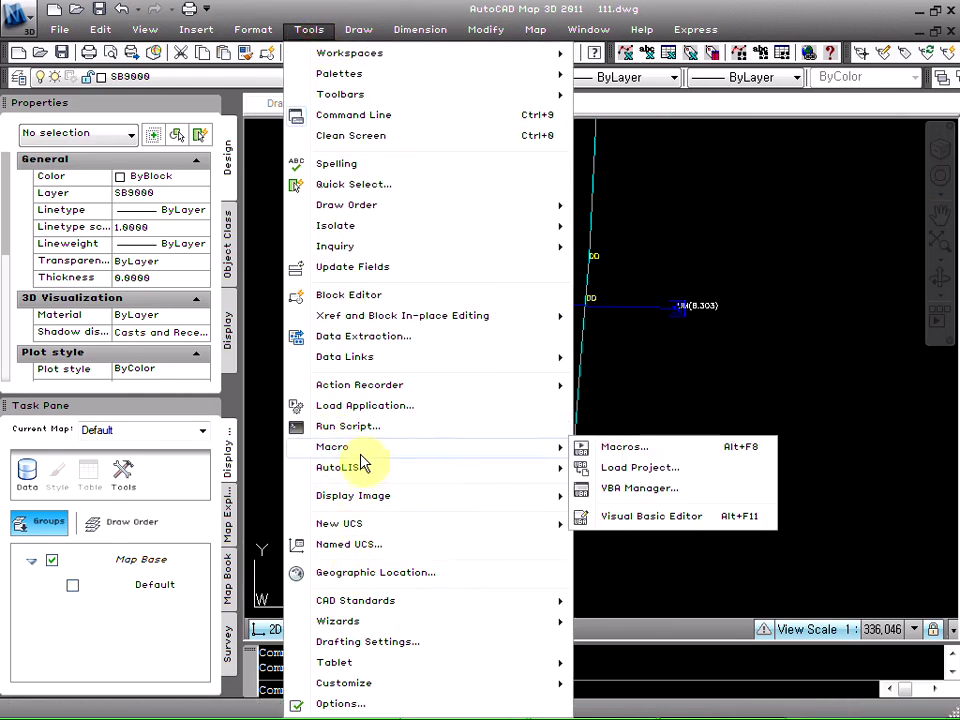
click(352, 406)
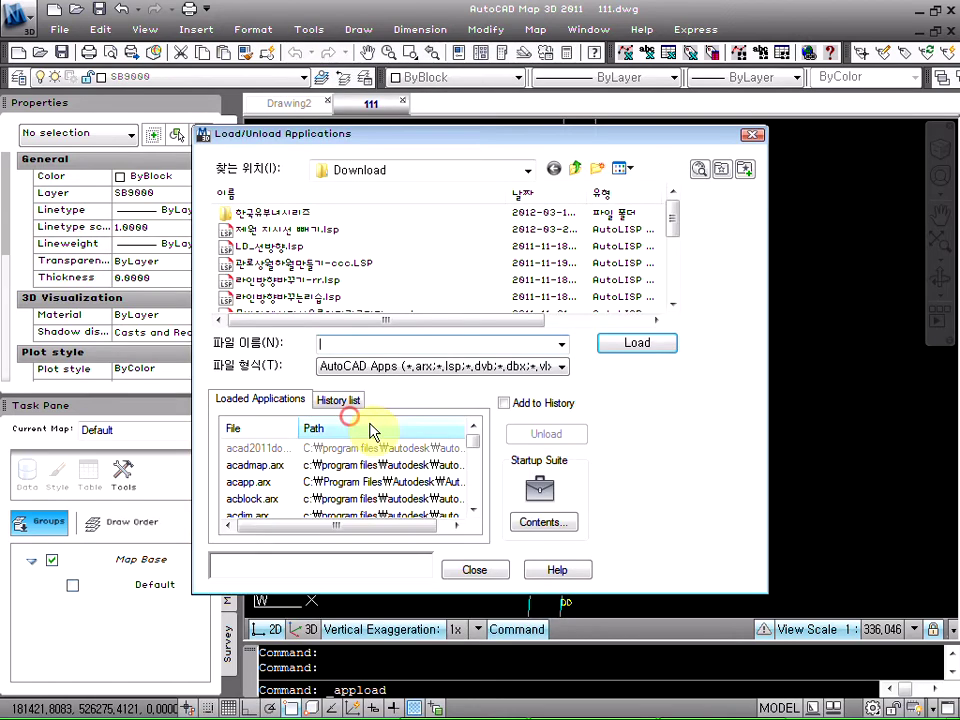
scroll(401, 293, down, 6)
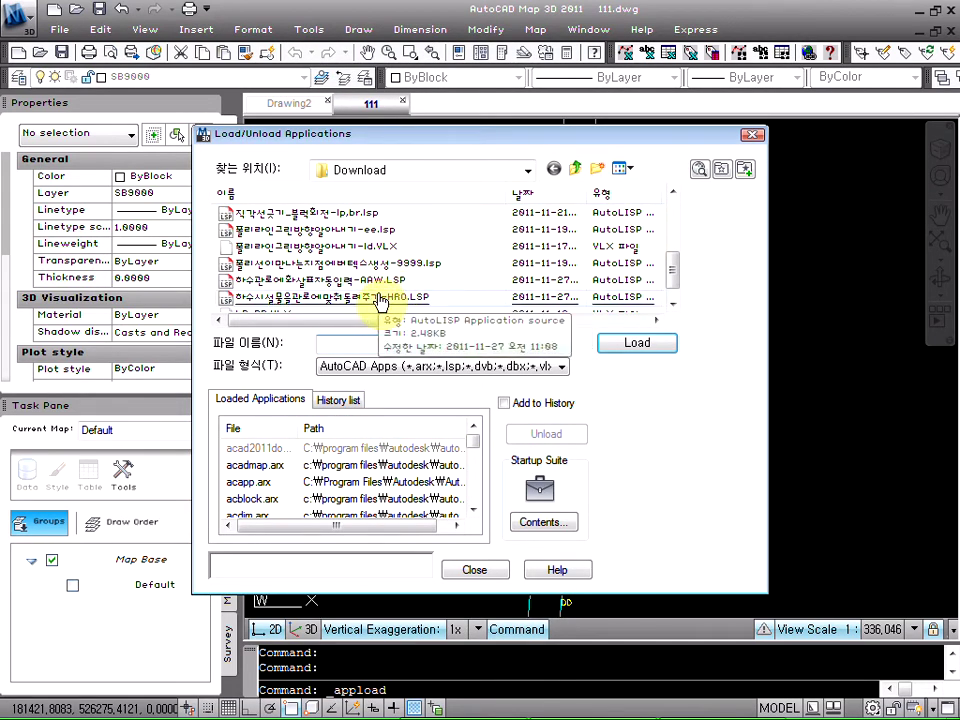
double_click(375, 280)
click(375, 297)
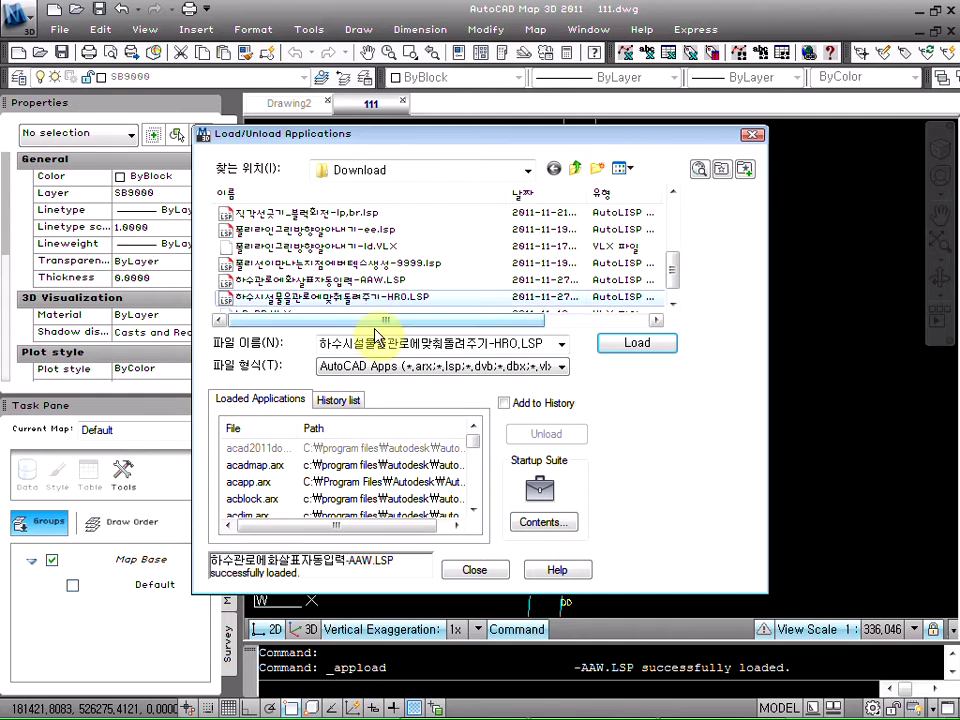
click(472, 570)
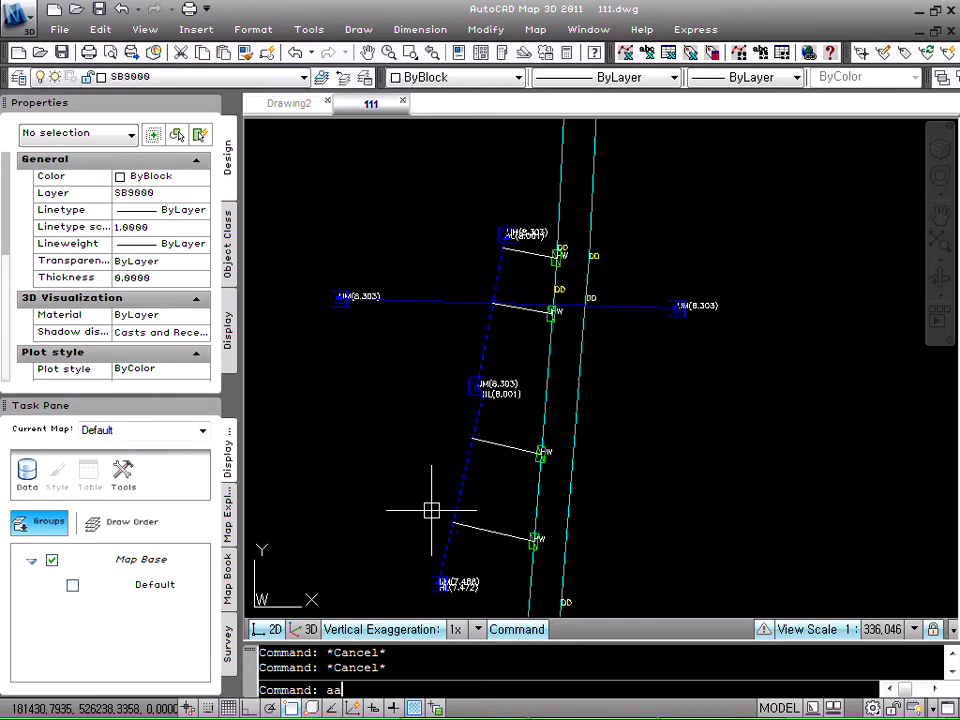
key(Return)
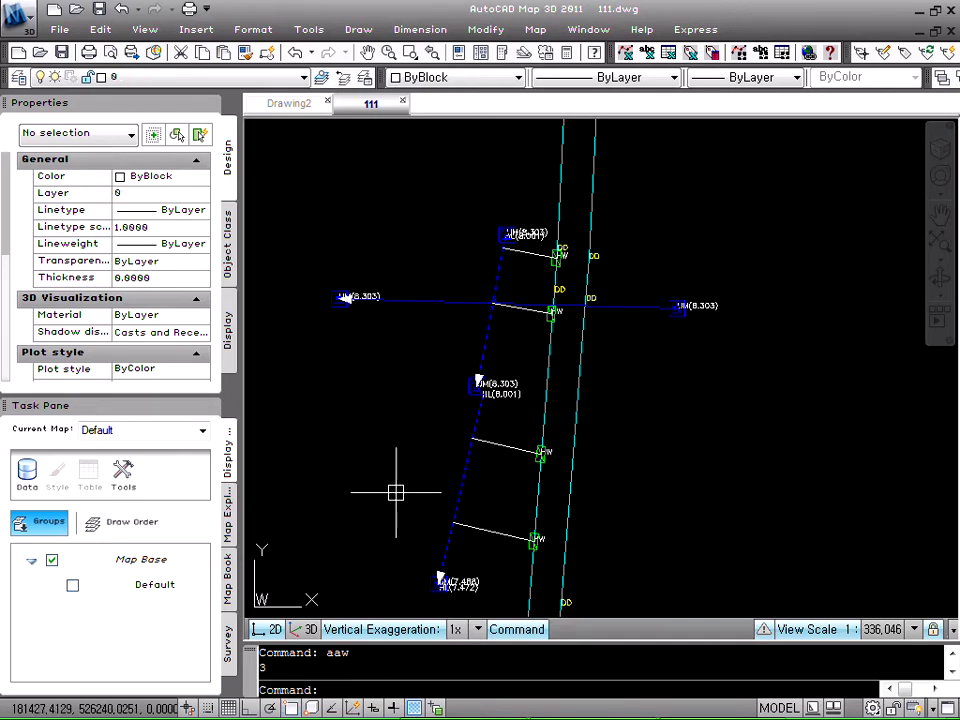
Examine the automatically inserted flow arrows and their alignment with the pipes at the left, middle and lowest manholes.
key(Escape)
key(Escape)
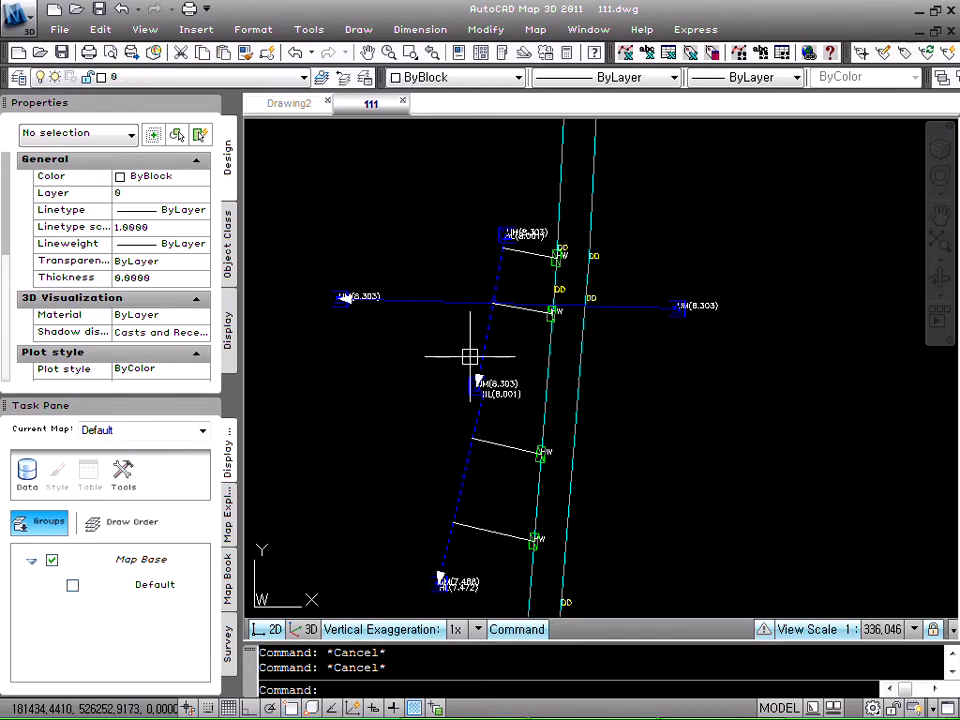
scroll(489, 418, up, 10)
scroll(521, 339, down, 14)
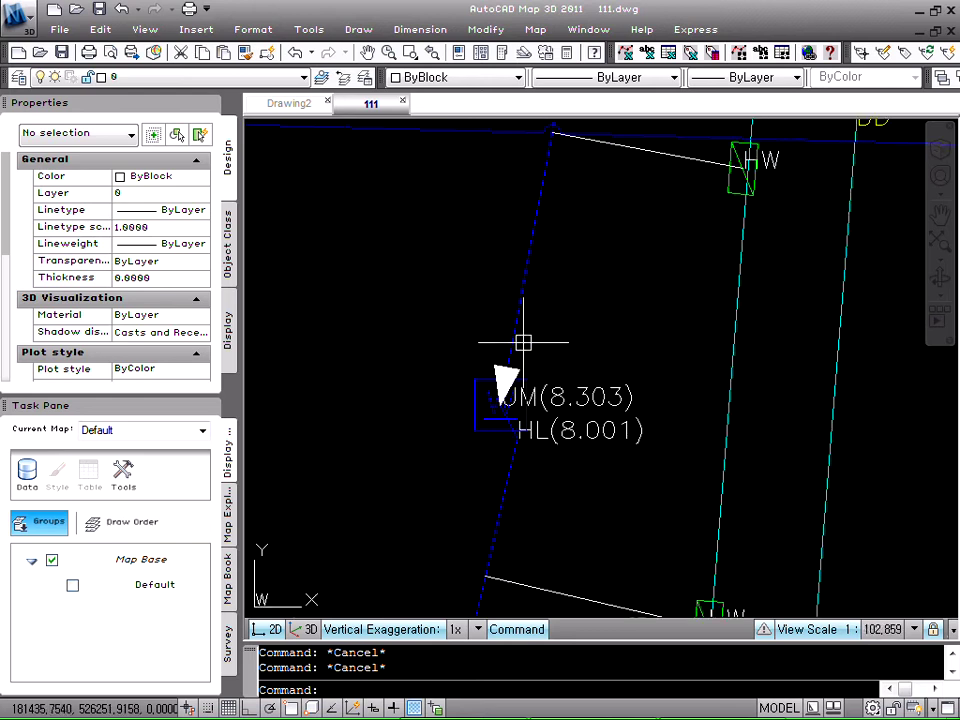
scroll(495, 439, up, 11)
scroll(497, 317, down, 9)
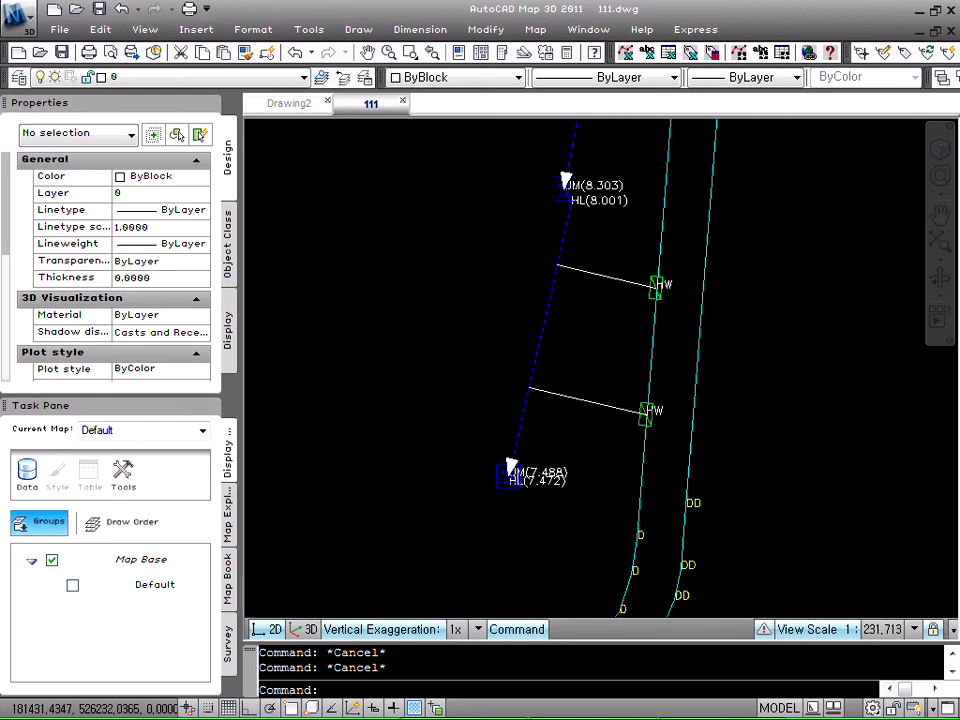
scroll(439, 306, up, 10)
scroll(430, 328, up, 1)
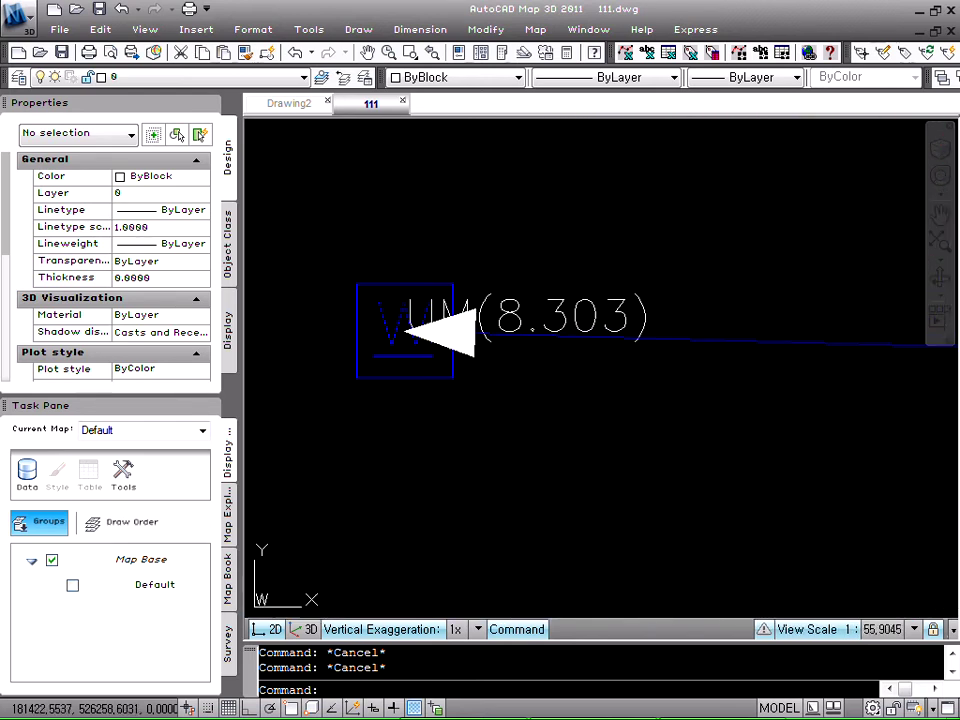
scroll(430, 328, down, 9)
scroll(538, 330, up, 4)
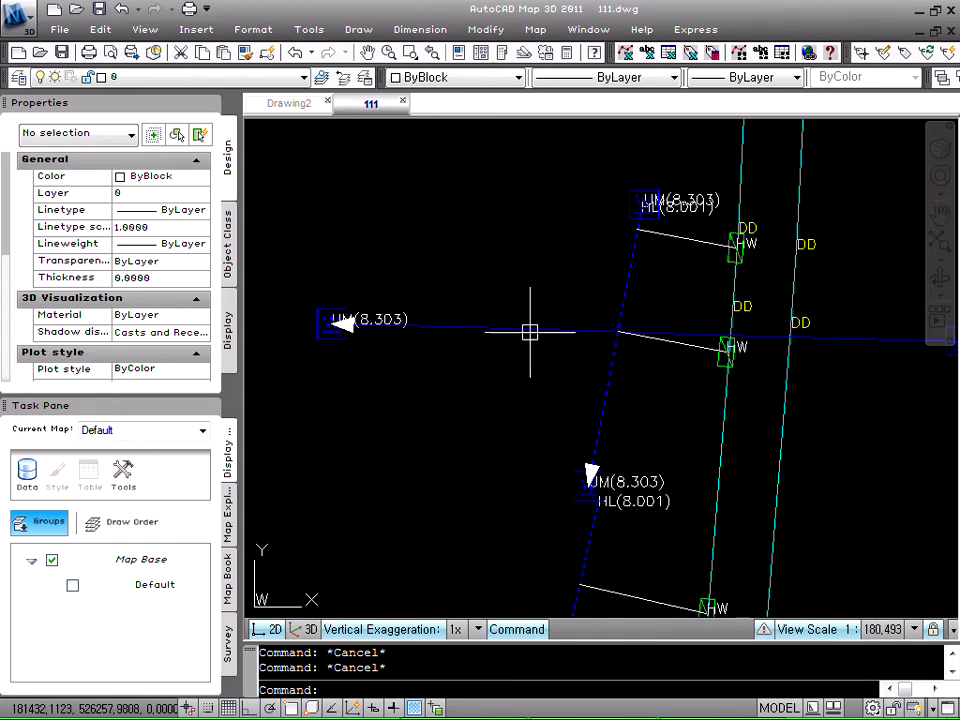
click(538, 333)
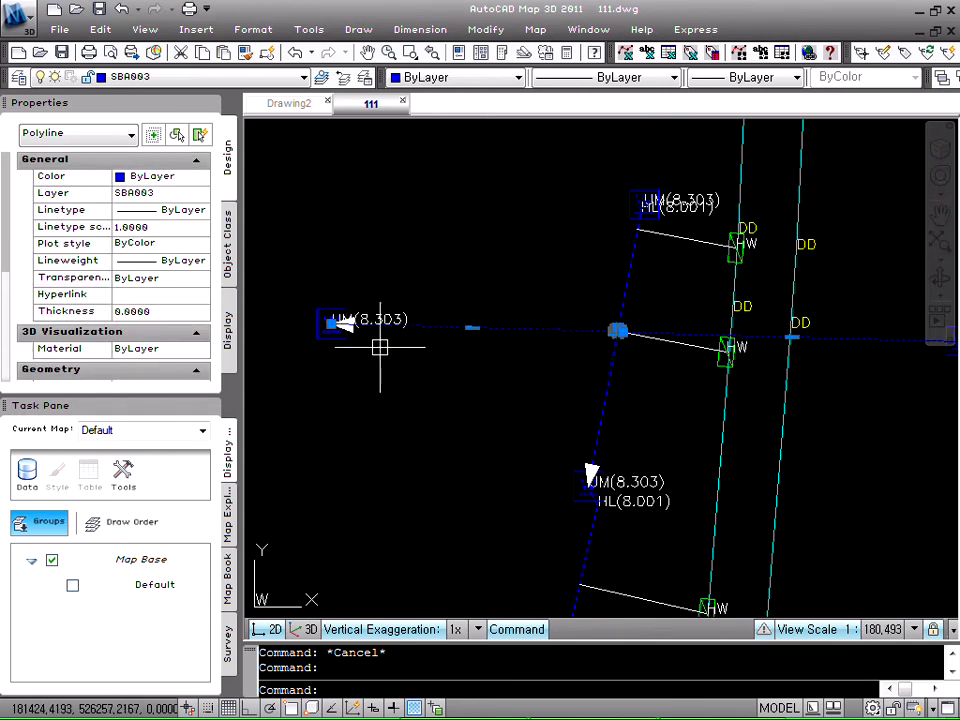
key(Escape)
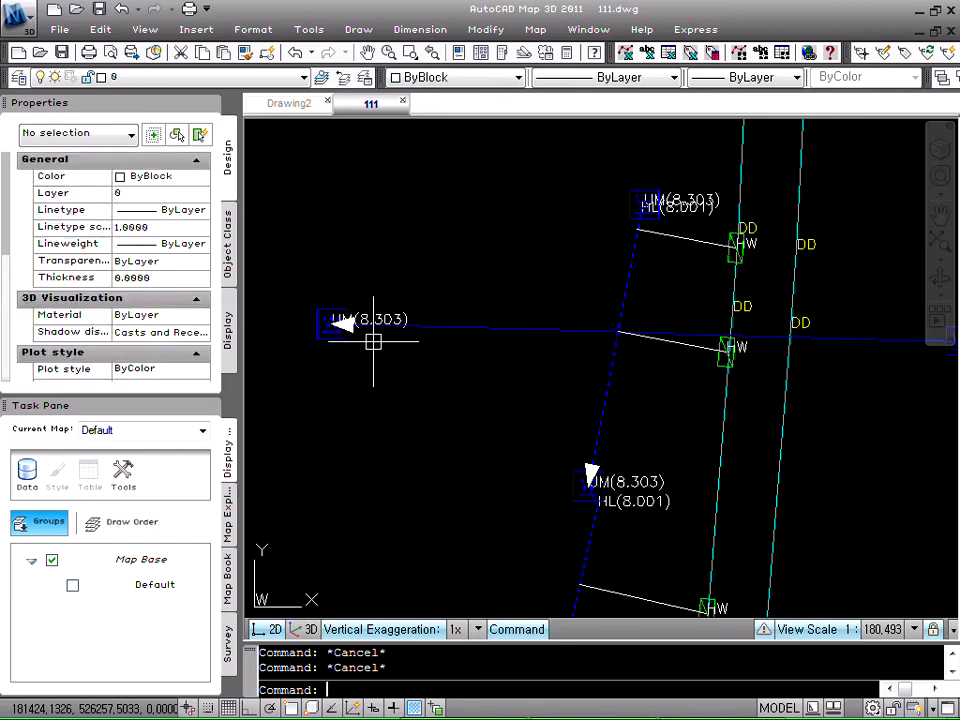
scroll(317, 334, up, 5)
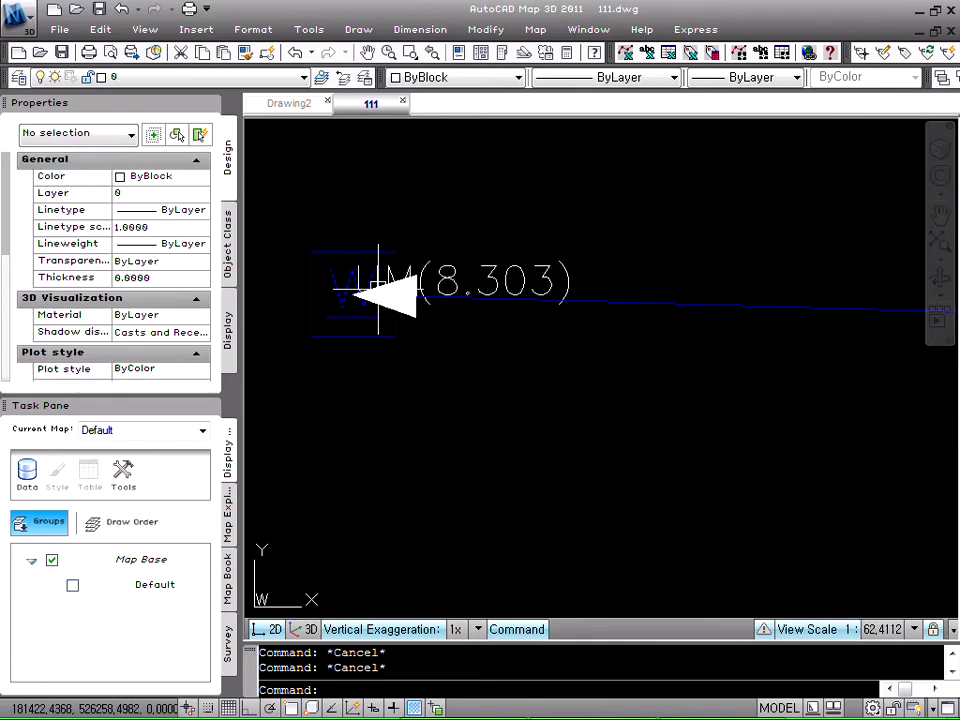
scroll(378, 290, down, 6)
middle_drag(394, 381, 415, 400)
scroll(426, 433, up, 4)
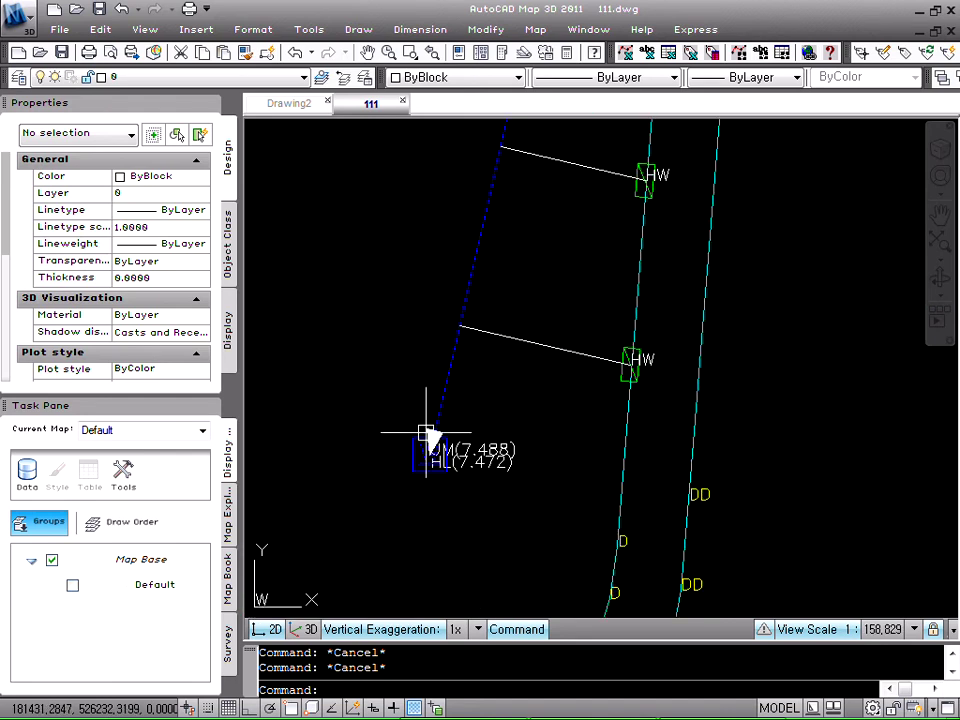
scroll(426, 433, down, 4)
scroll(480, 246, up, 10)
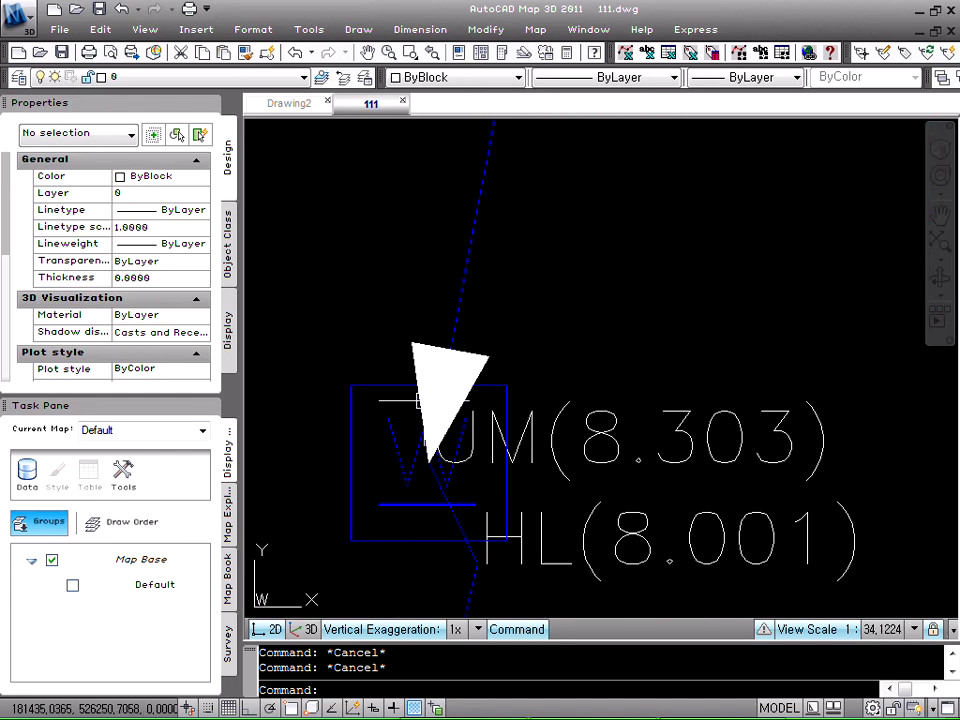
scroll(480, 375, down, 6)
middle_drag(572, 307, 573, 307)
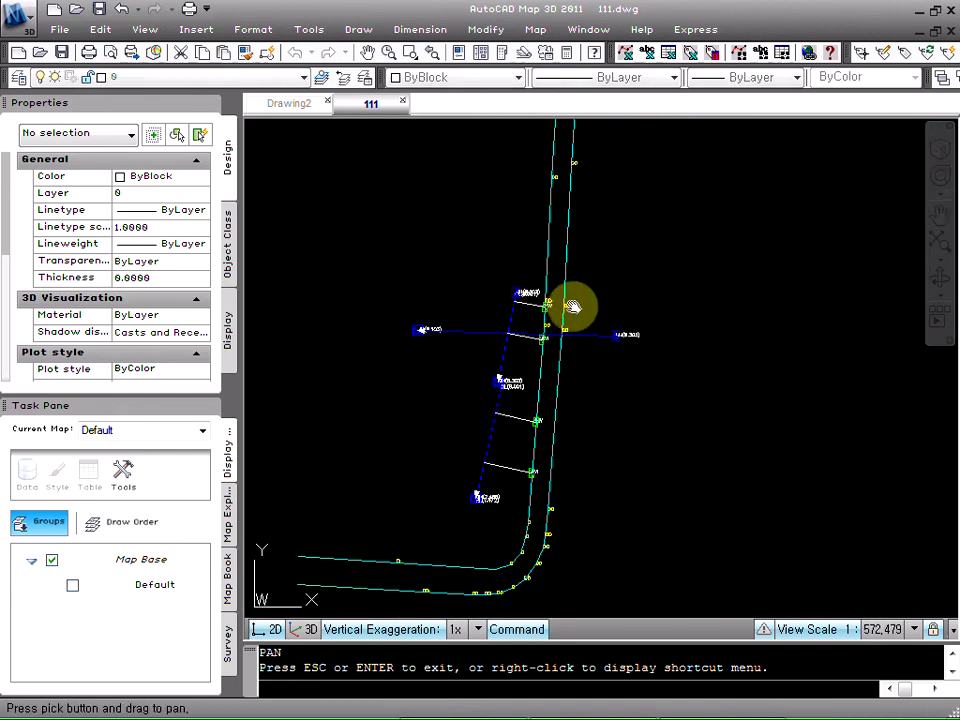
drag(572, 307, 529, 326)
key(Escape)
scroll(444, 354, up, 2)
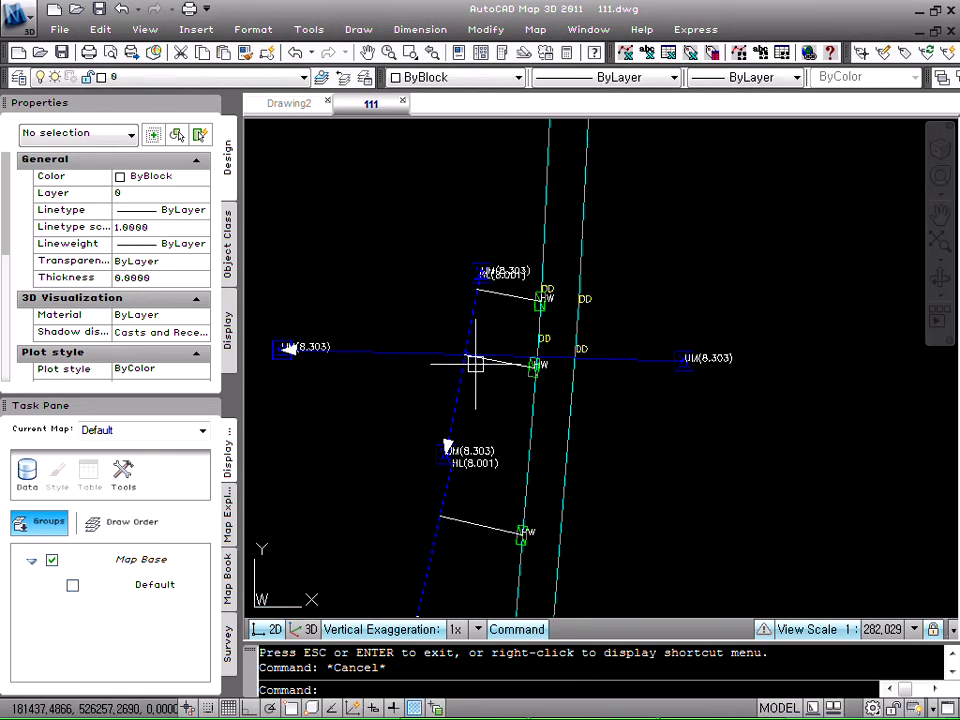
mouse_move(475, 364)
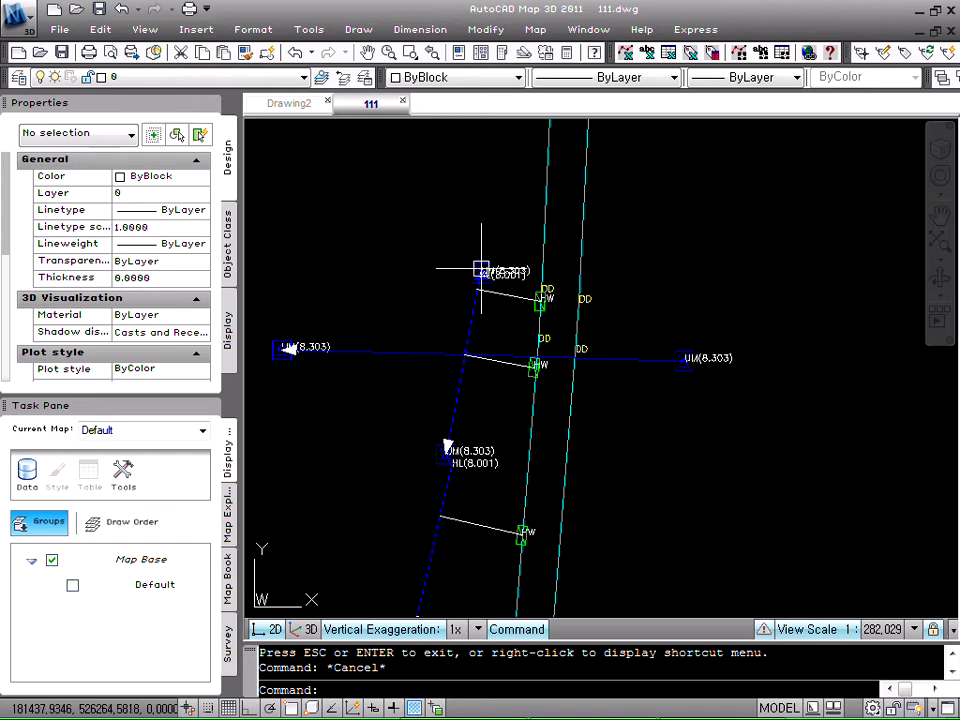
Rotate the topmost manhole symbol to about 343° around its insertion point, enabling the Insertion object snap to pick the base point.
scroll(482, 270, up, 10)
key(Escape)
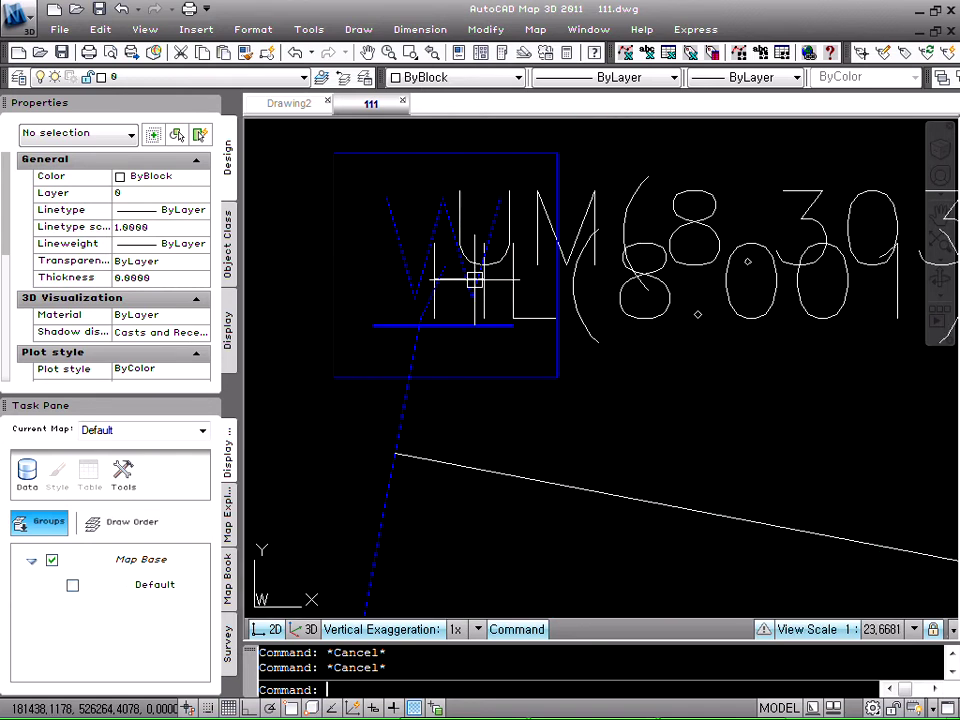
text(ro)
key(Return)
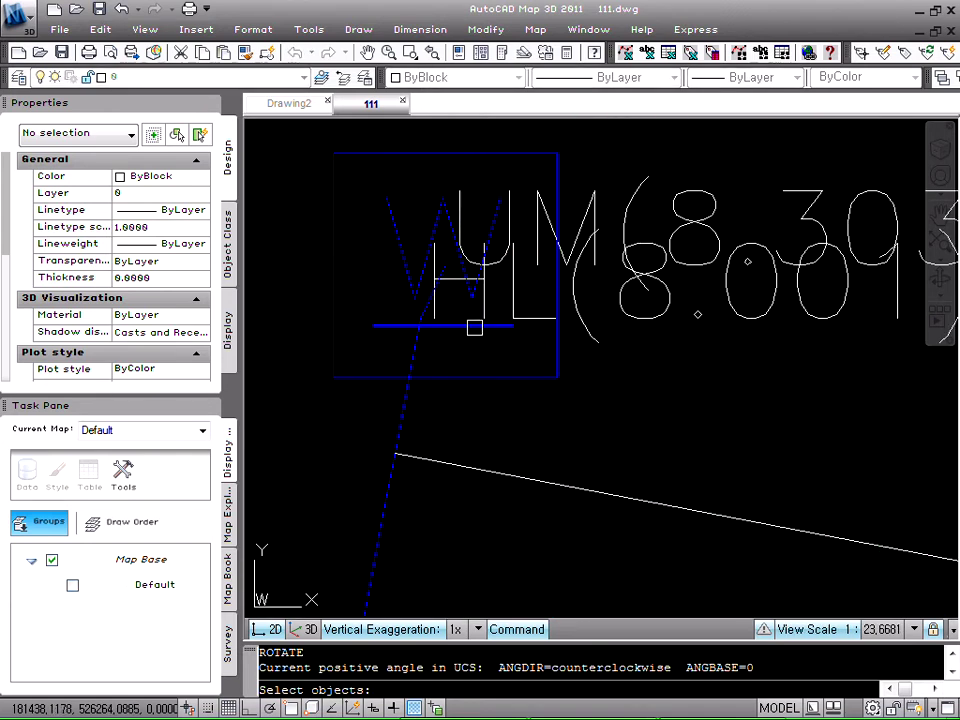
click(473, 325)
key(Return)
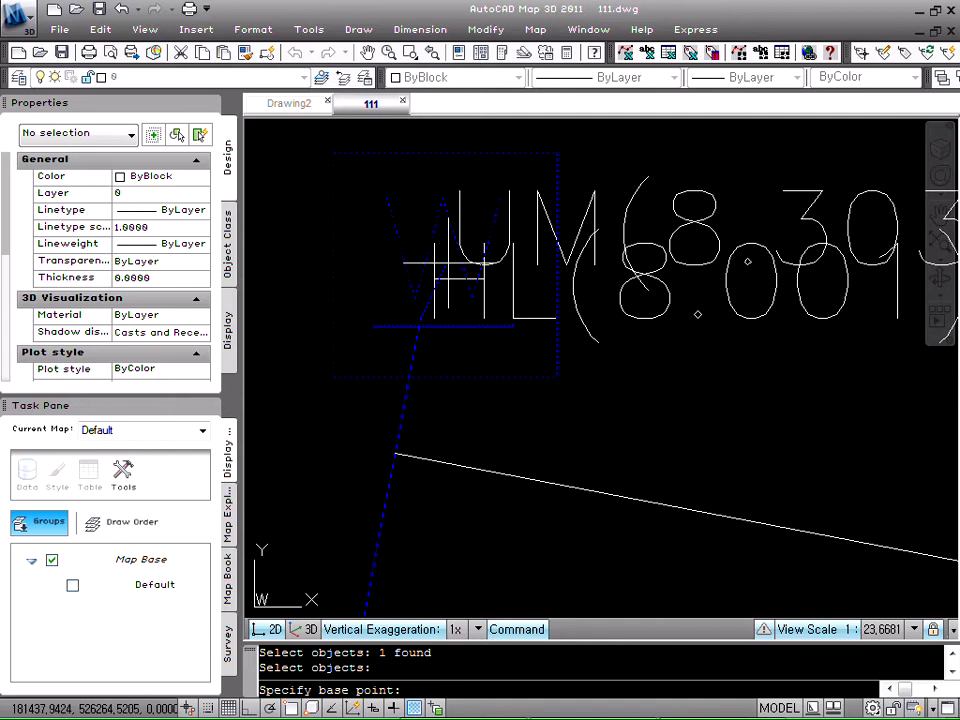
right_click(291, 708)
click(318, 680)
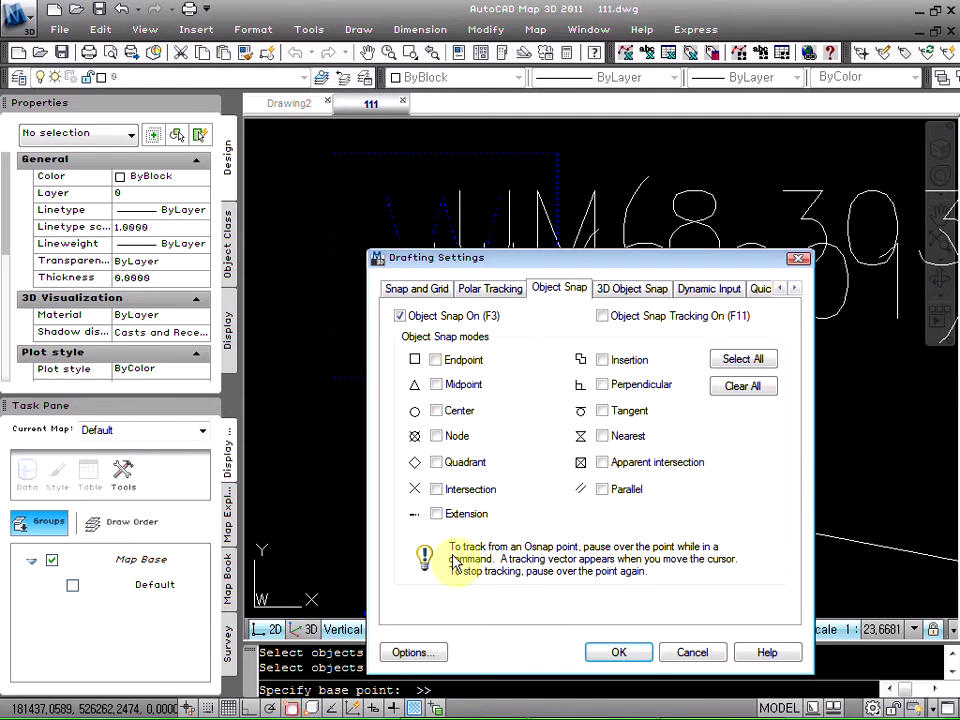
click(625, 360)
click(605, 655)
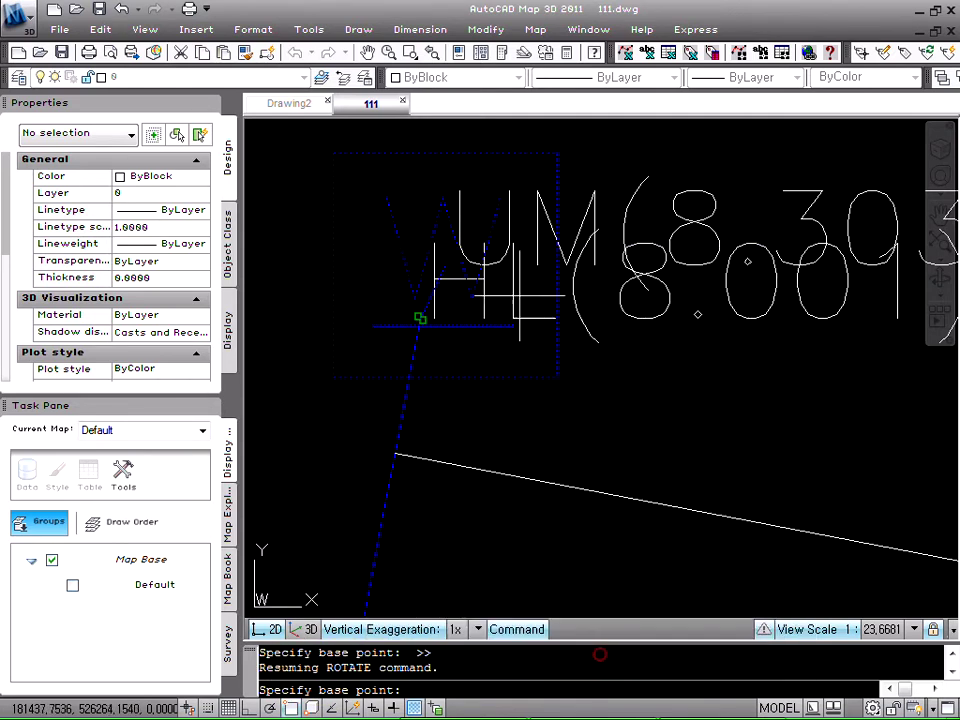
click(443, 265)
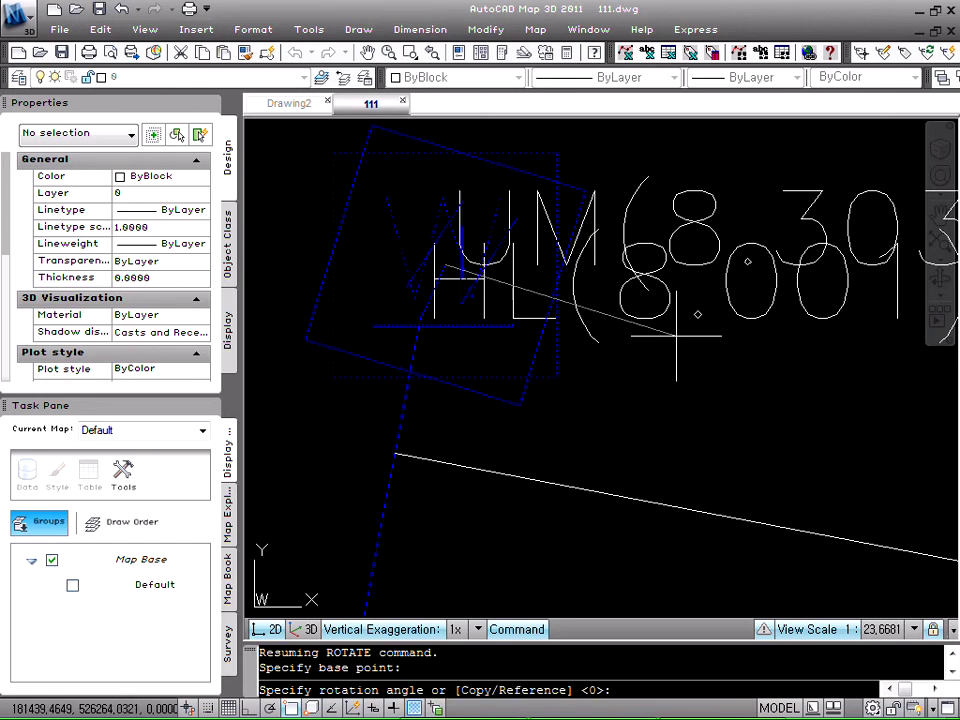
key(Escape)
scroll(527, 300, down, 12)
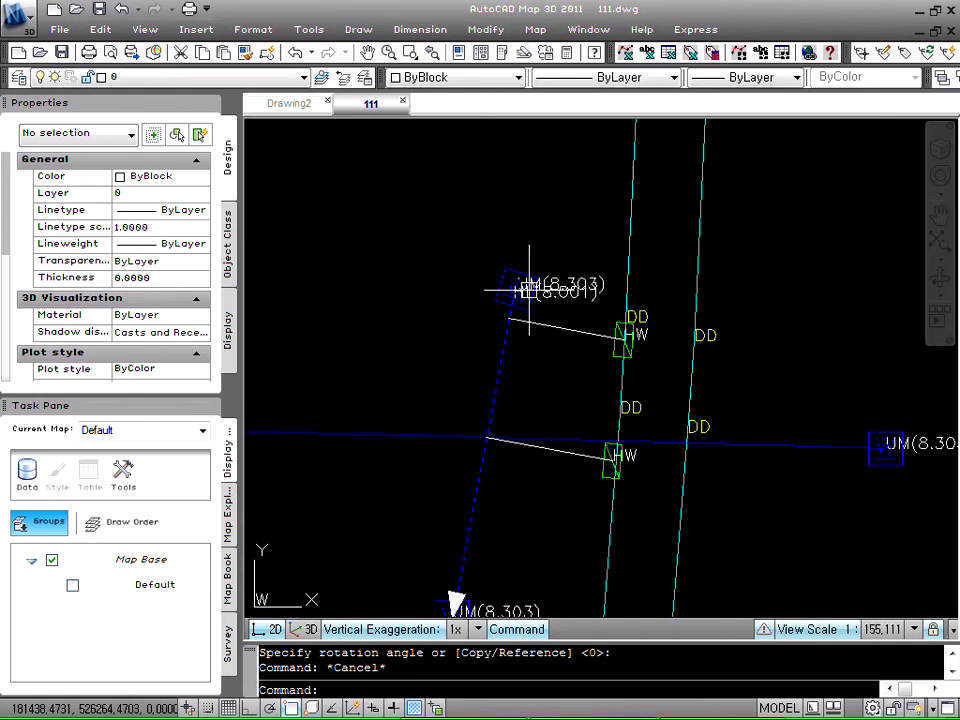
scroll(403, 340, up, 8)
key(space)
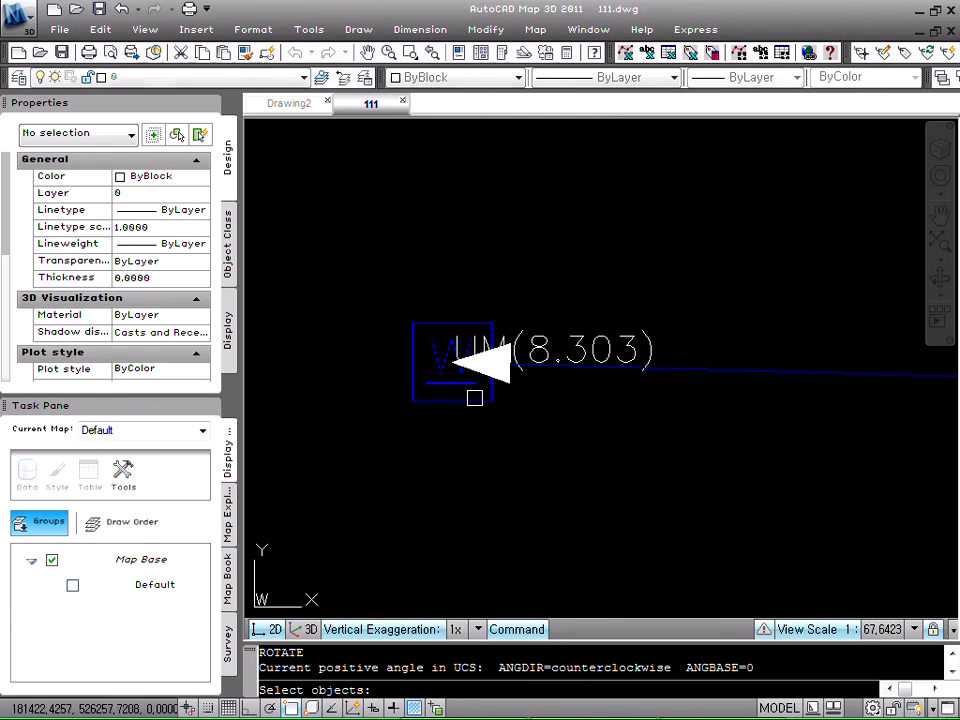
click(455, 388)
key(Return)
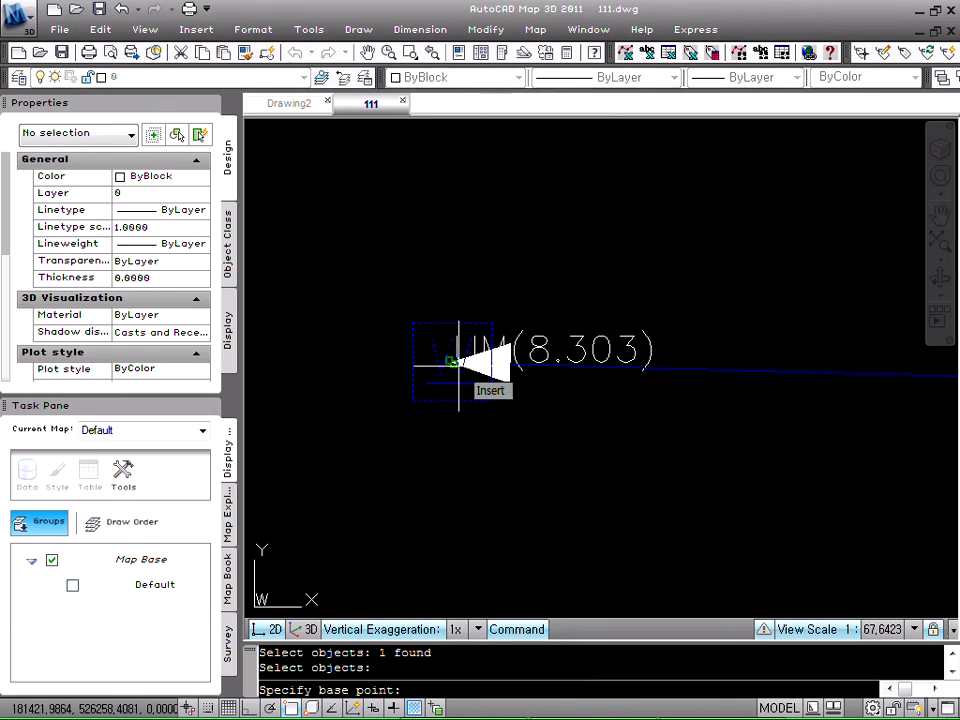
key(Escape)
Rotate the middle manhole symbol to about 347° around its insertion point.
scroll(391, 373, down, 8)
scroll(506, 444, up, 11)
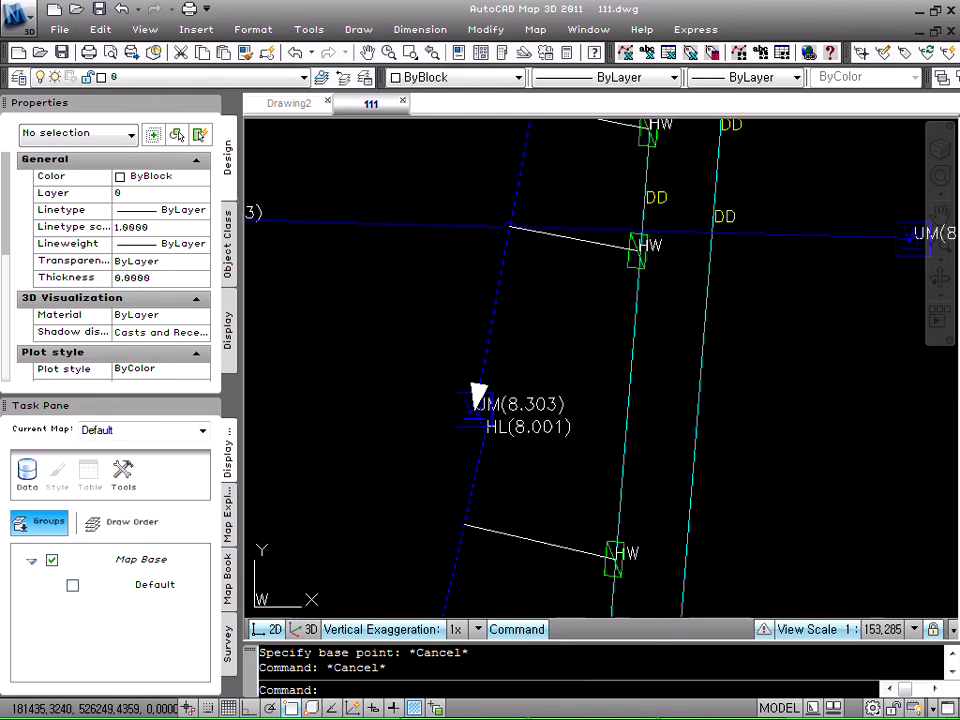
key(space)
click(452, 420)
key(Return)
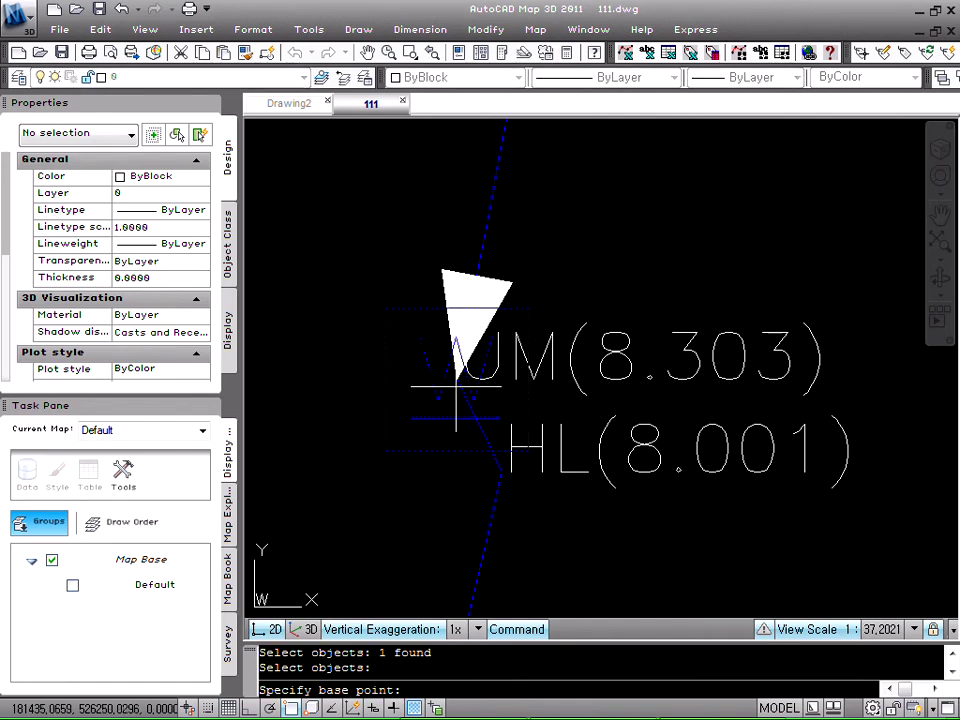
click(461, 386)
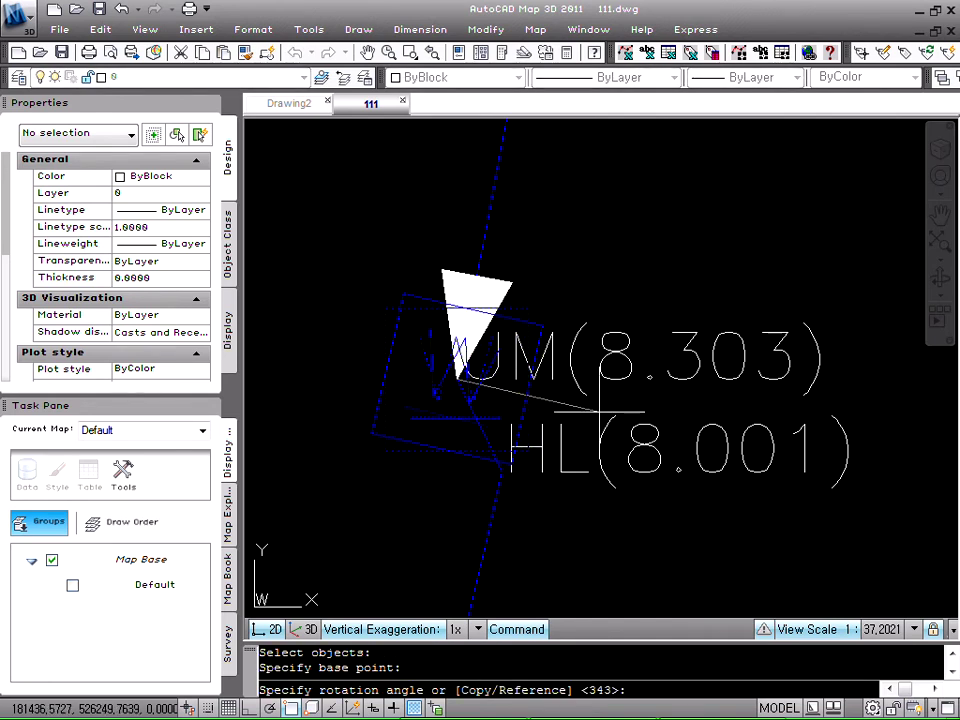
key(Escape)
key(Escape)
Rotate the lowest manhole symbol on the dashed pipe slightly clockwise around its insertion point.
scroll(477, 388, down, 10)
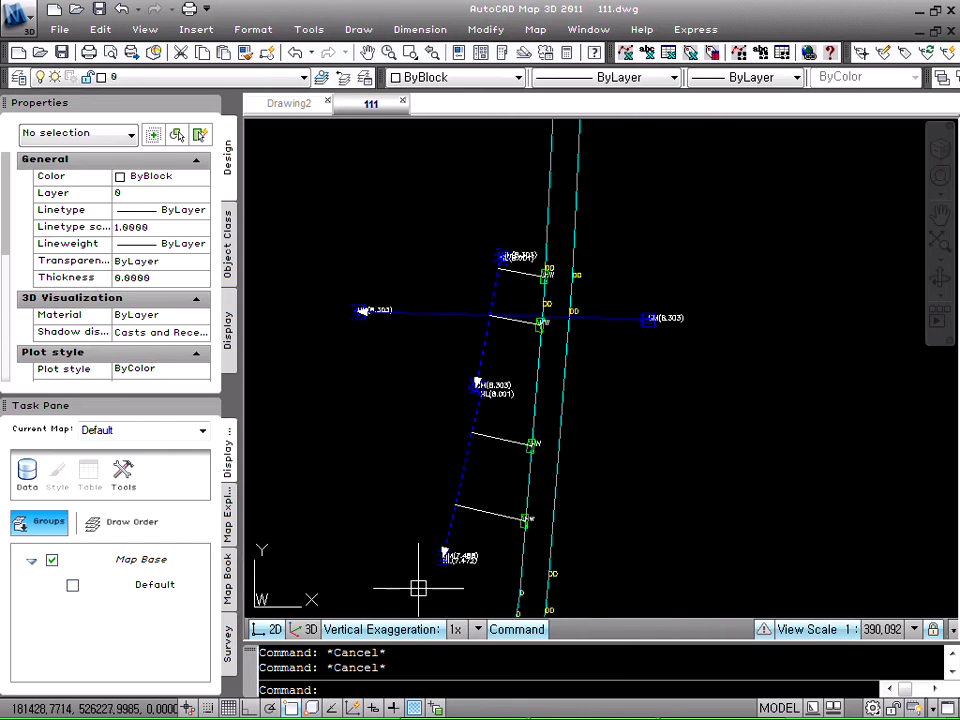
scroll(425, 580, up, 8)
key(Return)
click(465, 495)
key(Return)
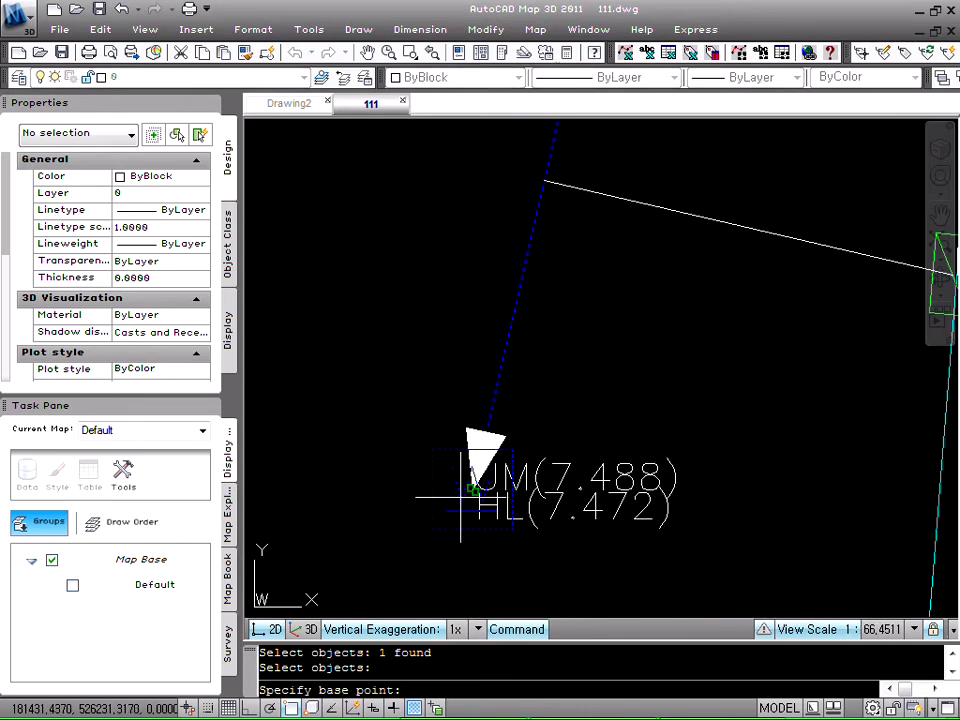
click(469, 488)
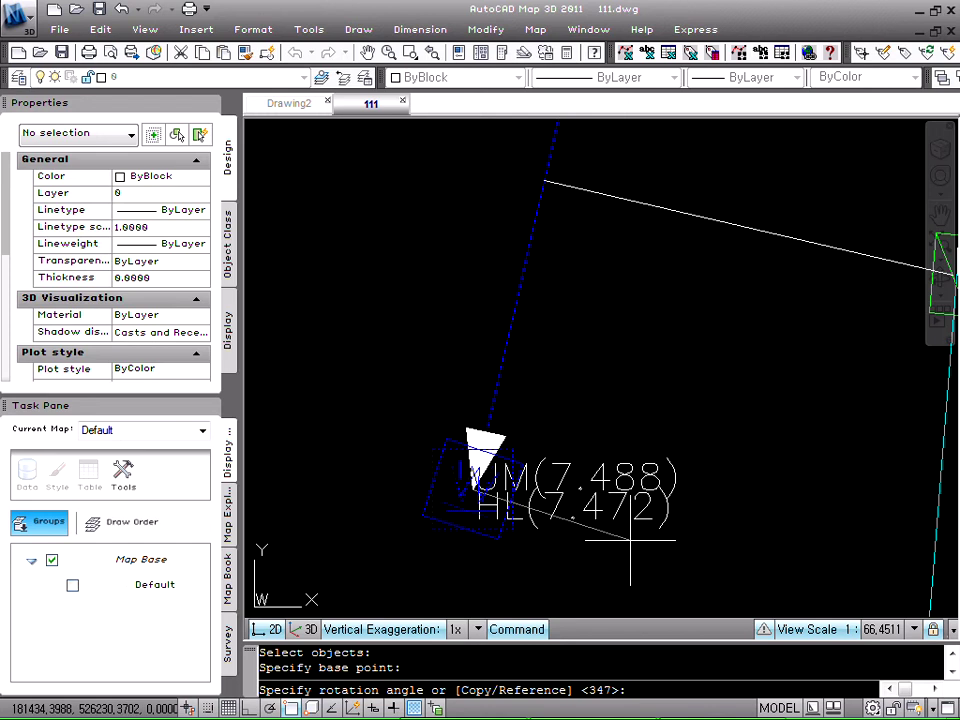
key(Escape)
key(Escape)
Undo the rotations of the lowest and middle manhole symbols.
scroll(431, 426, down, 8)
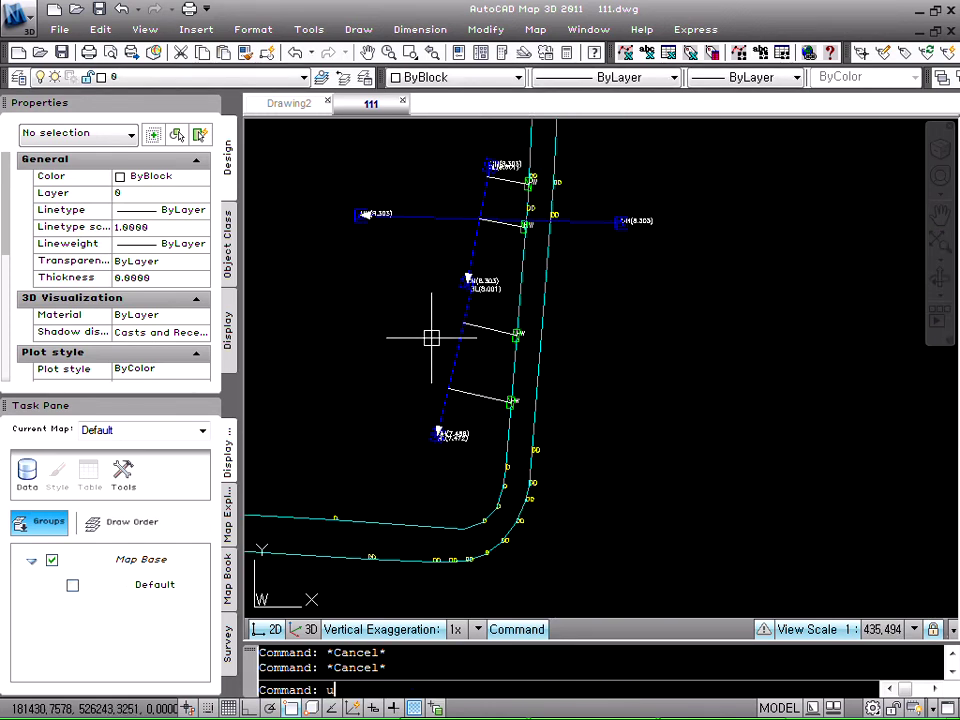
text(u)
key(Return)
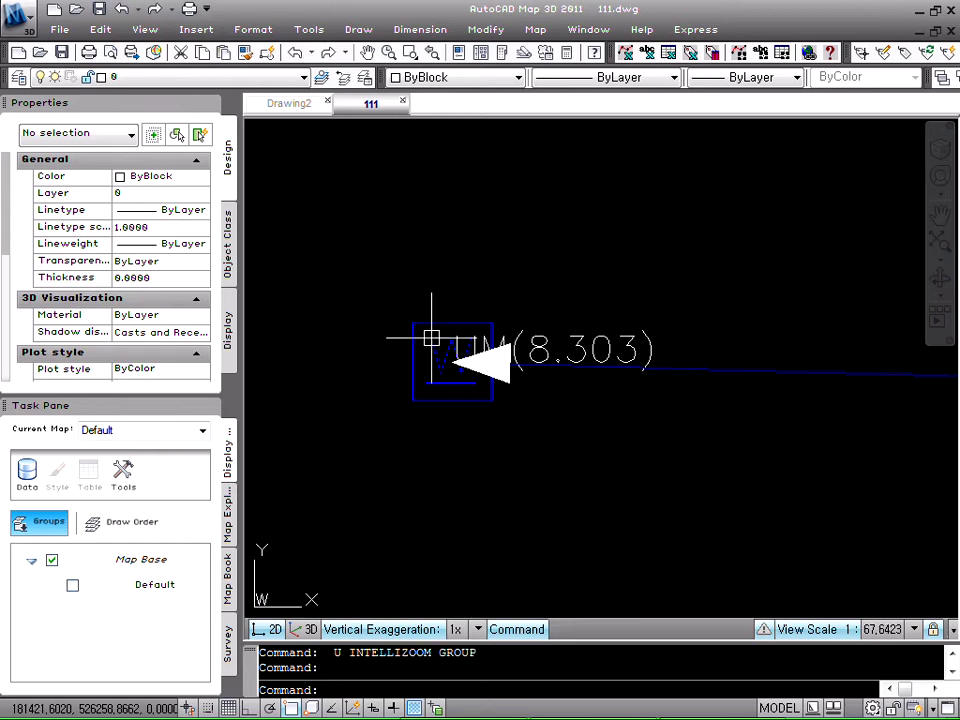
key(Escape)
scroll(411, 418, down, 6)
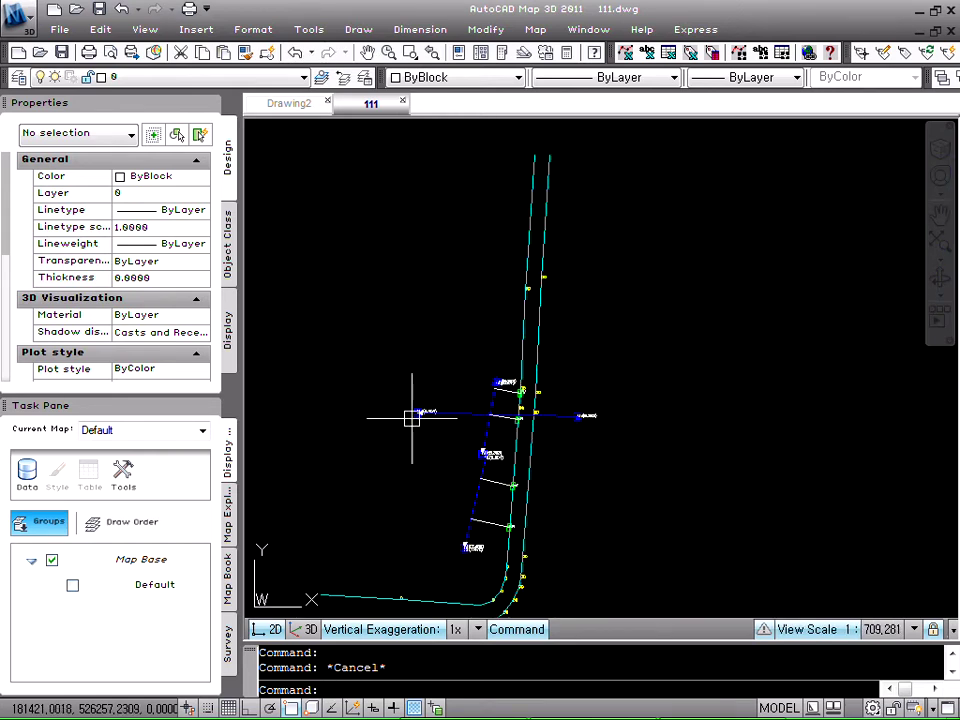
Undo the rotation of the topmost manhole symbol.
key(Escape)
scroll(492, 441, up, 4)
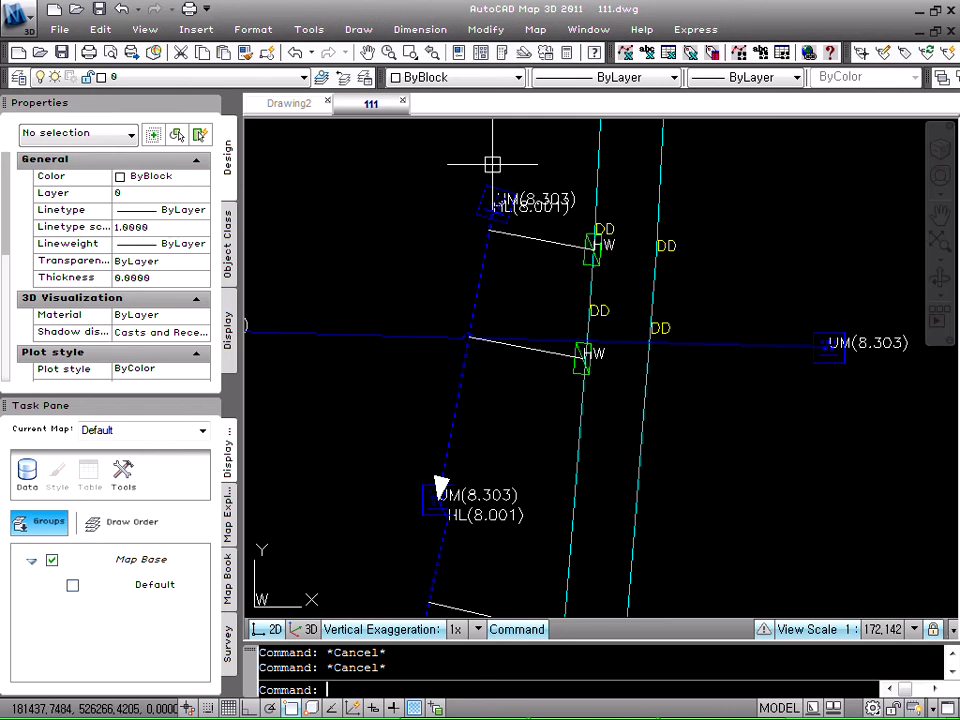
text(u)
key(space)
key(space)
key(space)
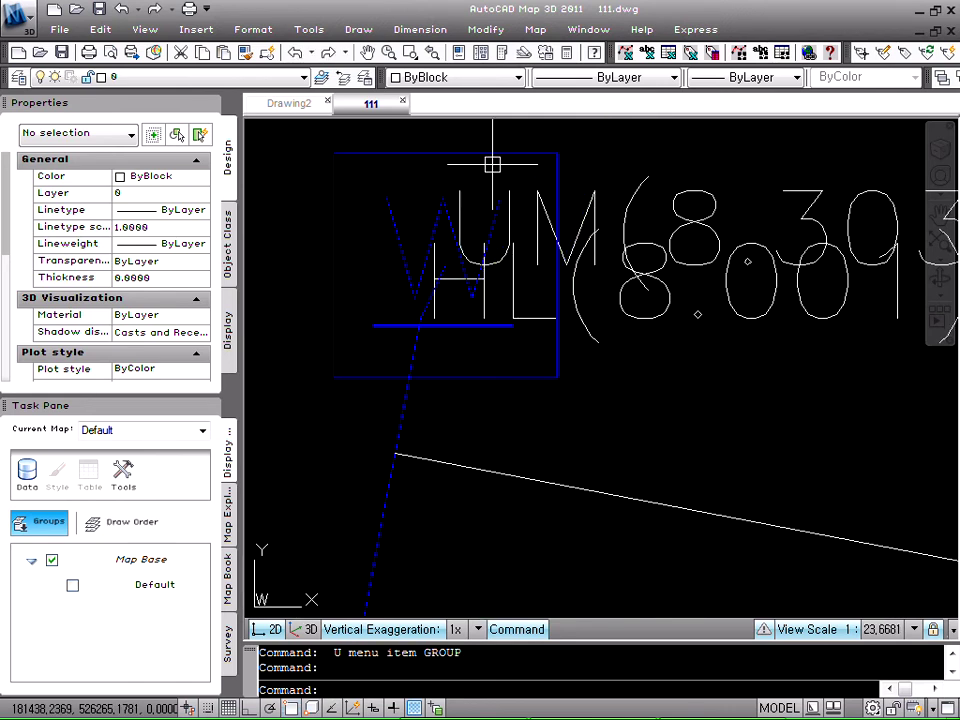
key(Escape)
key(Escape)
scroll(452, 410, down, 8)
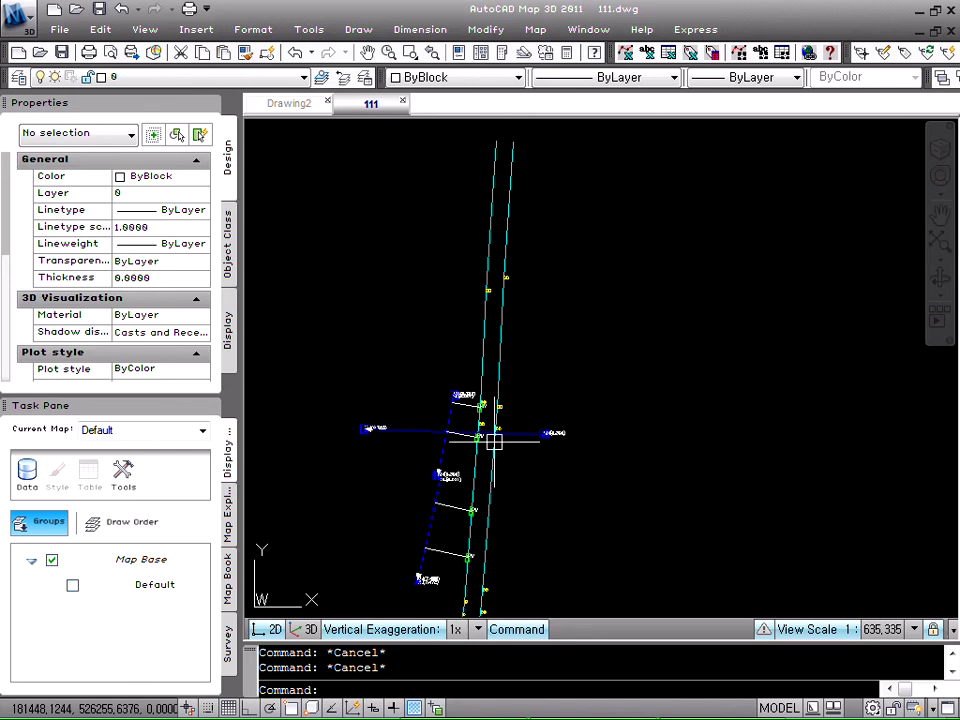
scroll(385, 441, up, 1)
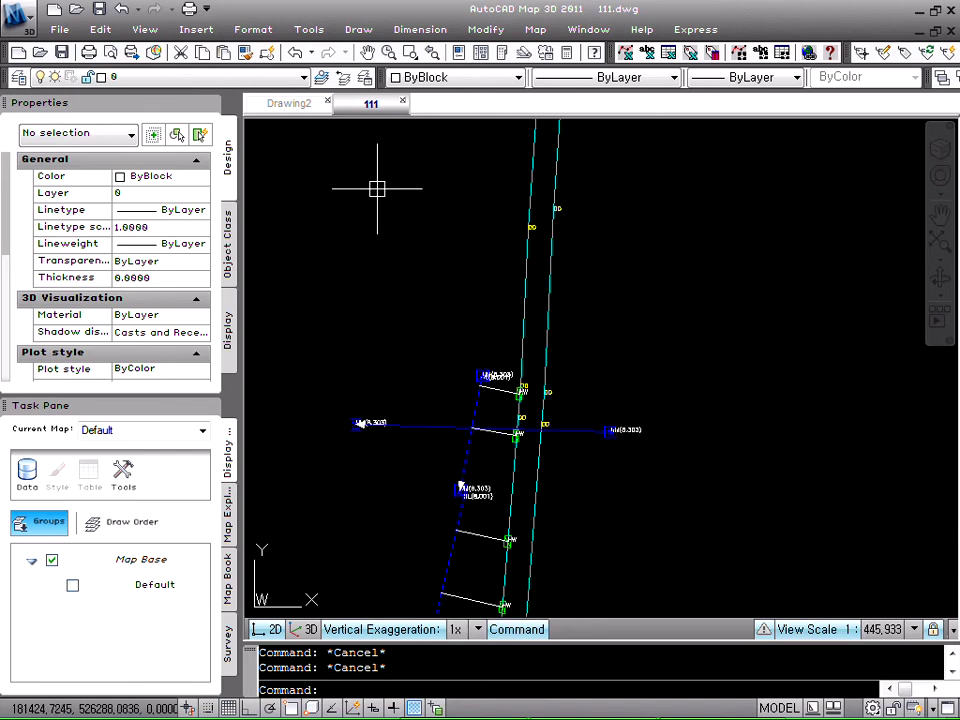
Load the AutoLISP file 하수시설물을관로에맞춰돌려주기-HRO.LSP from the Download folder.
click(310, 29)
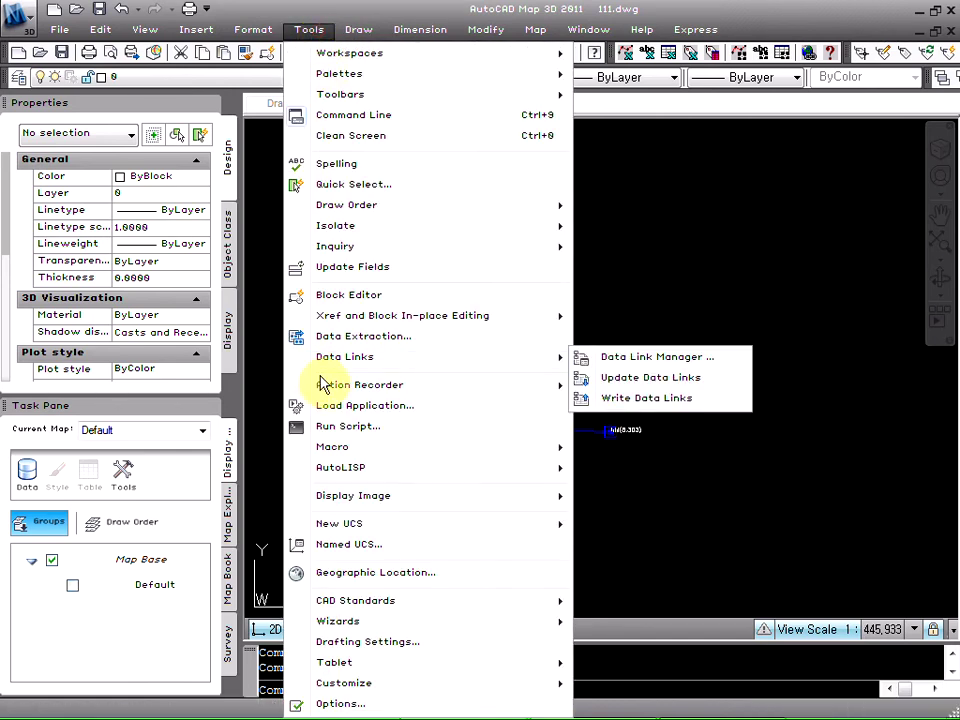
click(365, 405)
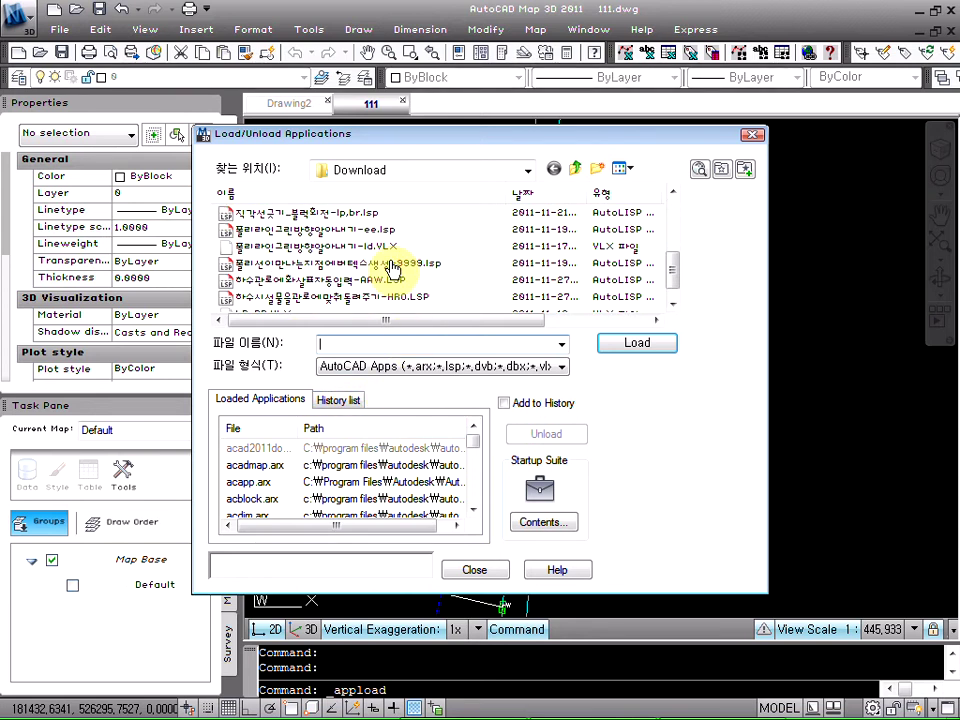
double_click(360, 297)
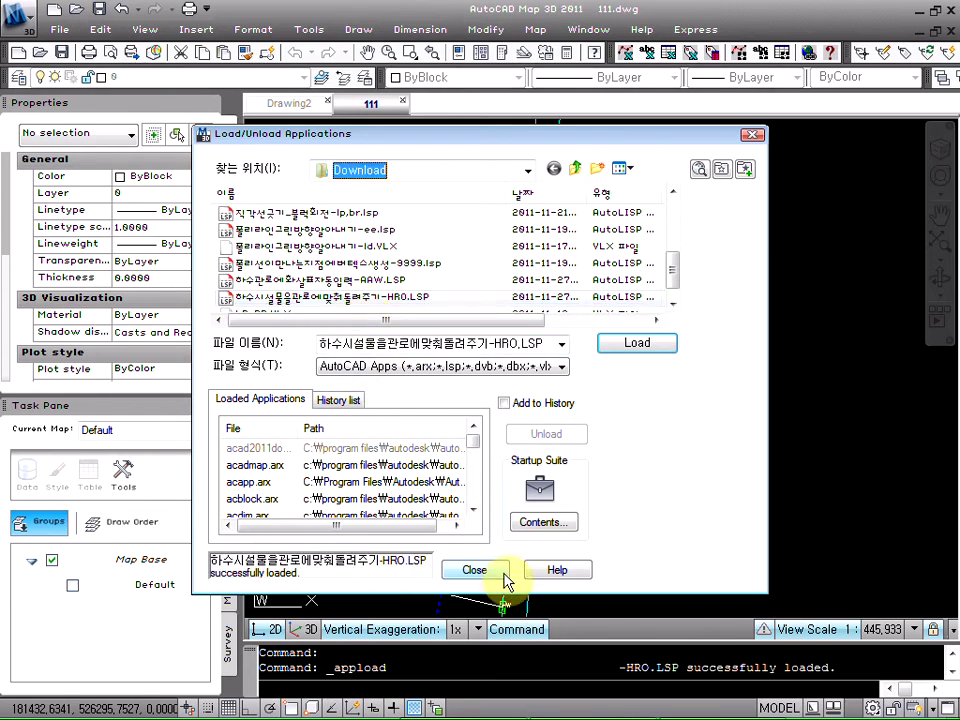
click(502, 574)
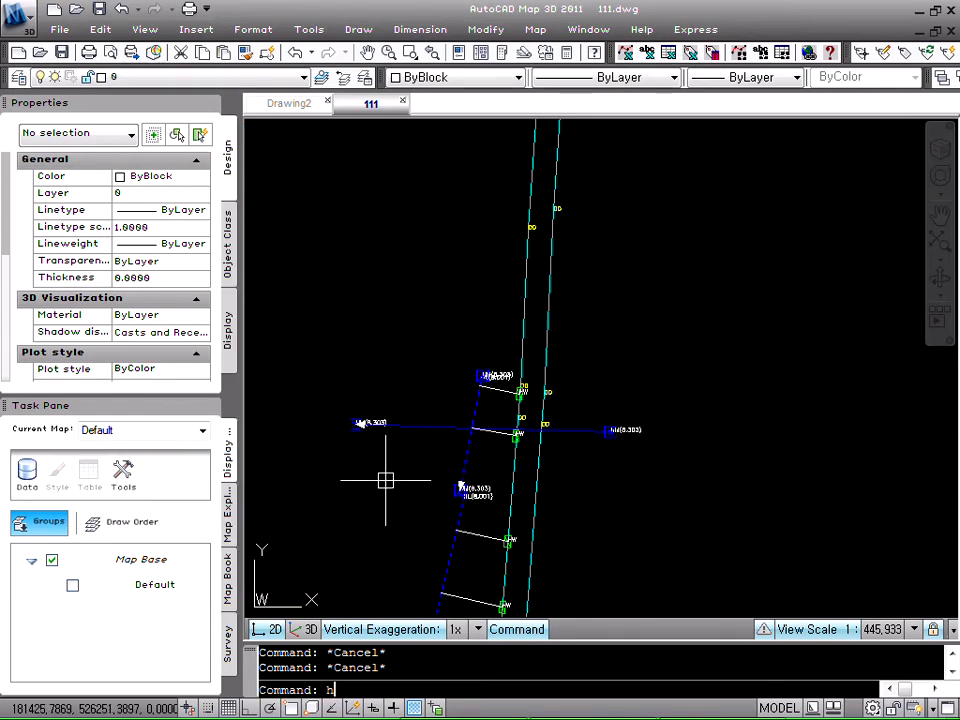
Run the HRO routine to rotate the manhole symbols to match their sewer pipes.
key(Return)
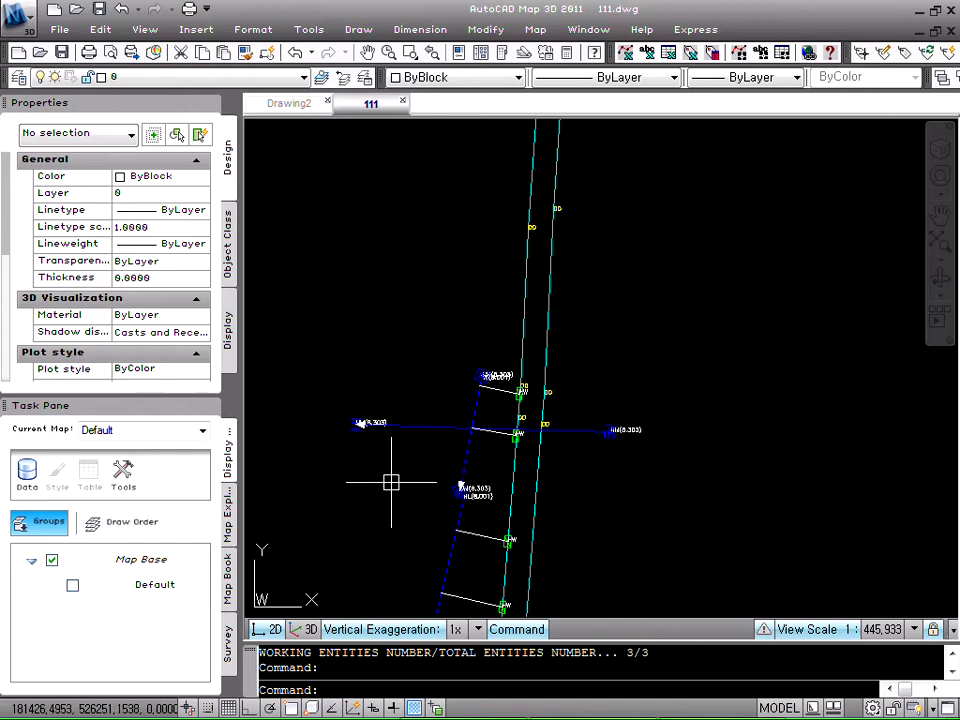
key(Escape)
key(Escape)
Examine how the manhole symbols along the dashed pipe and at the solid pipe's east end are rotated.
scroll(350, 425, up, 3)
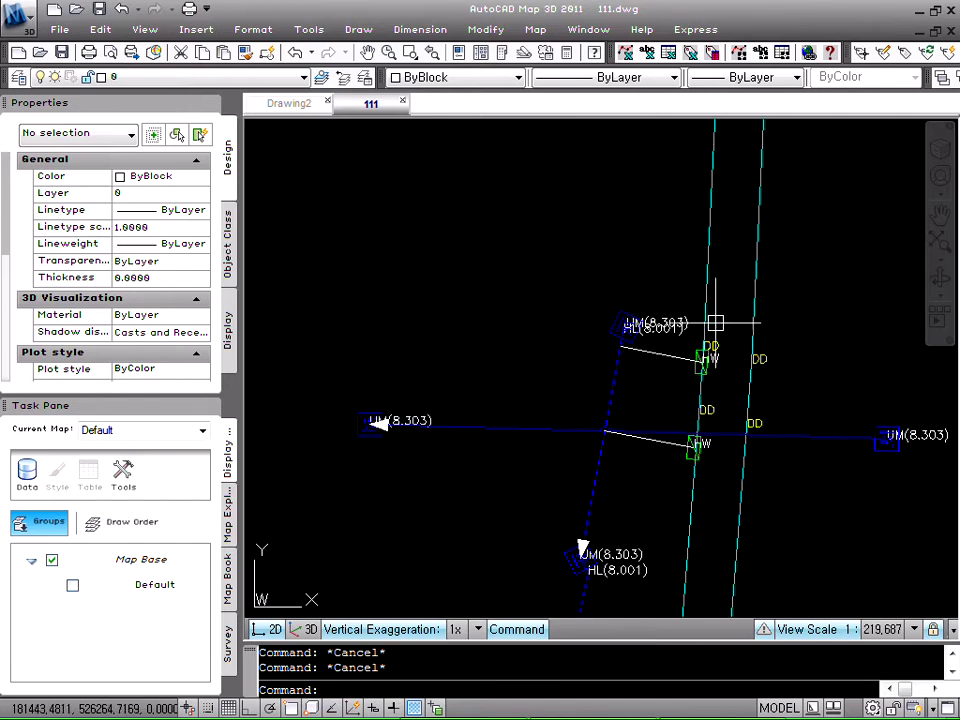
scroll(675, 320, up, 3)
scroll(631, 345, up, 3)
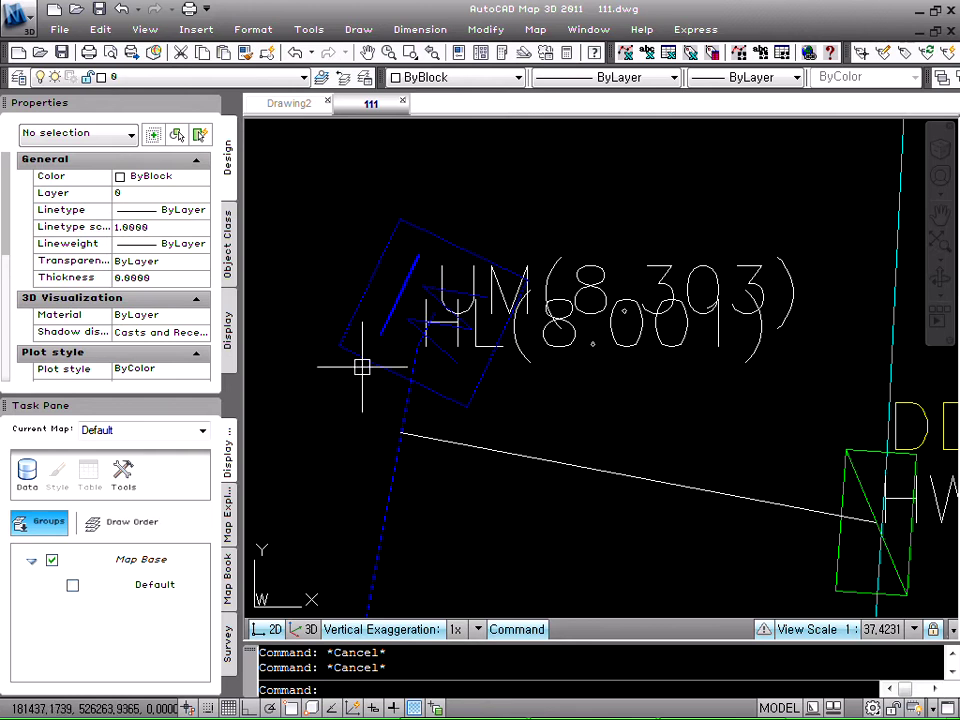
scroll(362, 367, down, 8)
scroll(463, 354, up, 5)
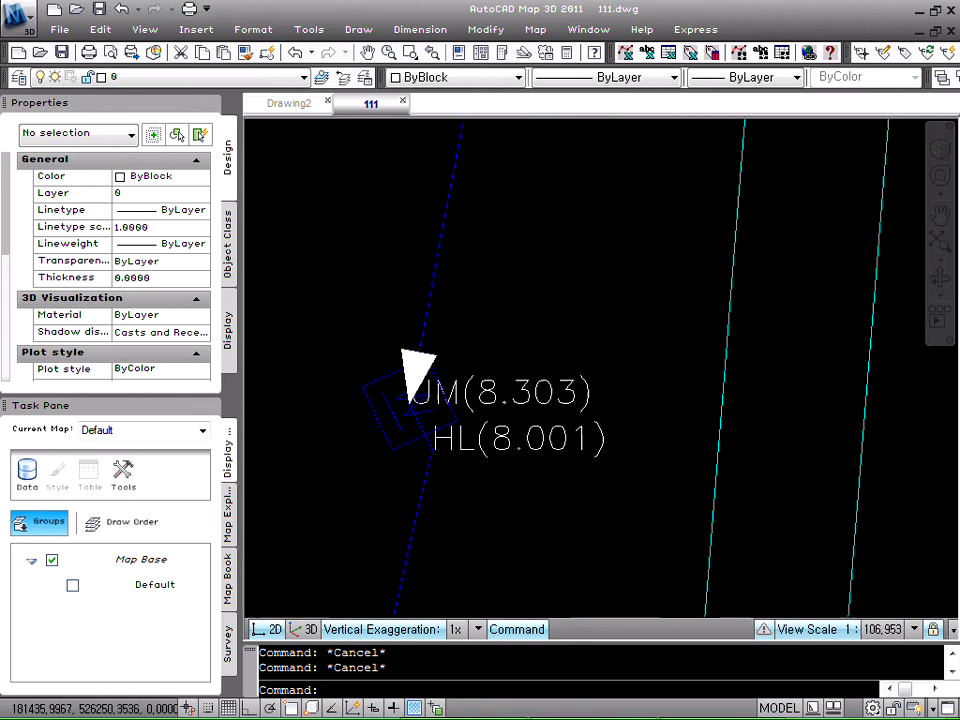
scroll(400, 459, up, 2)
scroll(381, 333, down, 7)
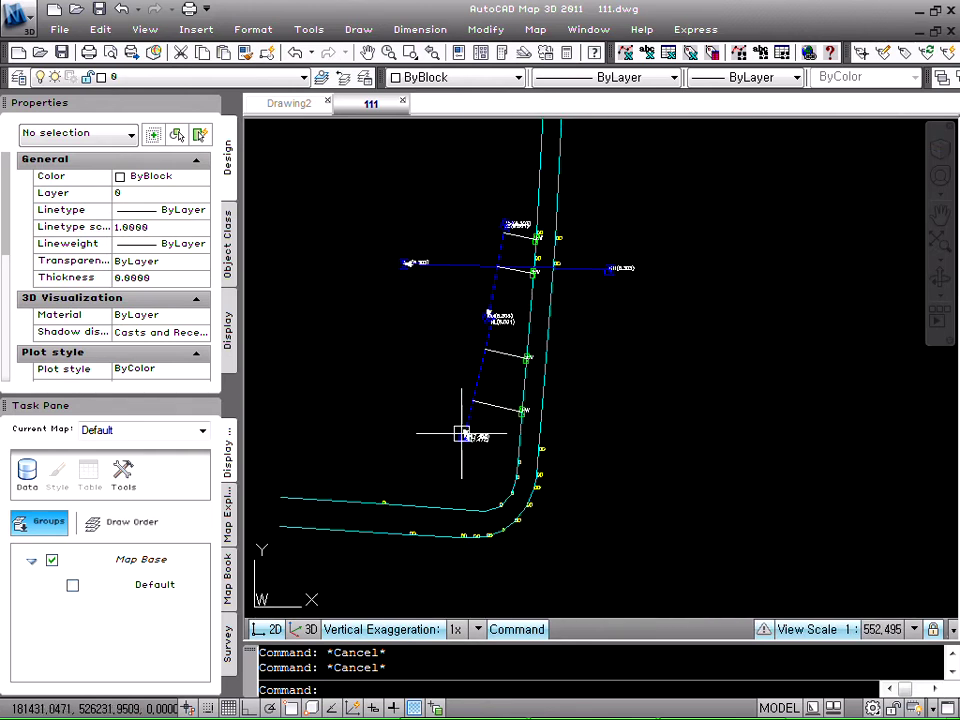
scroll(456, 418, up, 6)
scroll(420, 440, down, 6)
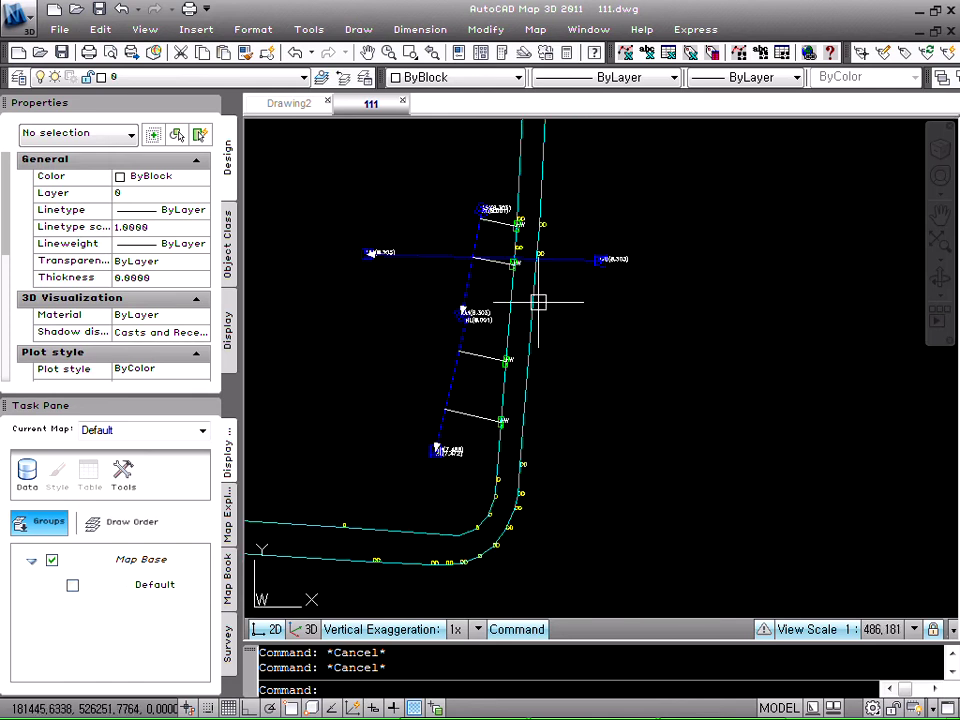
scroll(590, 259, up, 5)
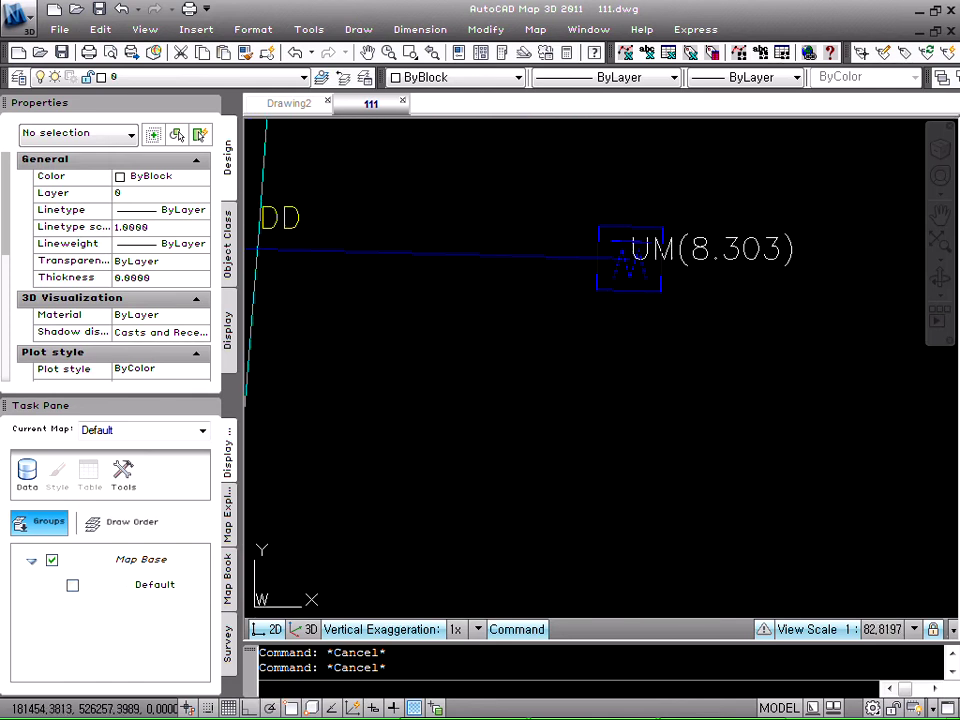
middle_drag(356, 284, 515, 362)
scroll(410, 335, down, 3)
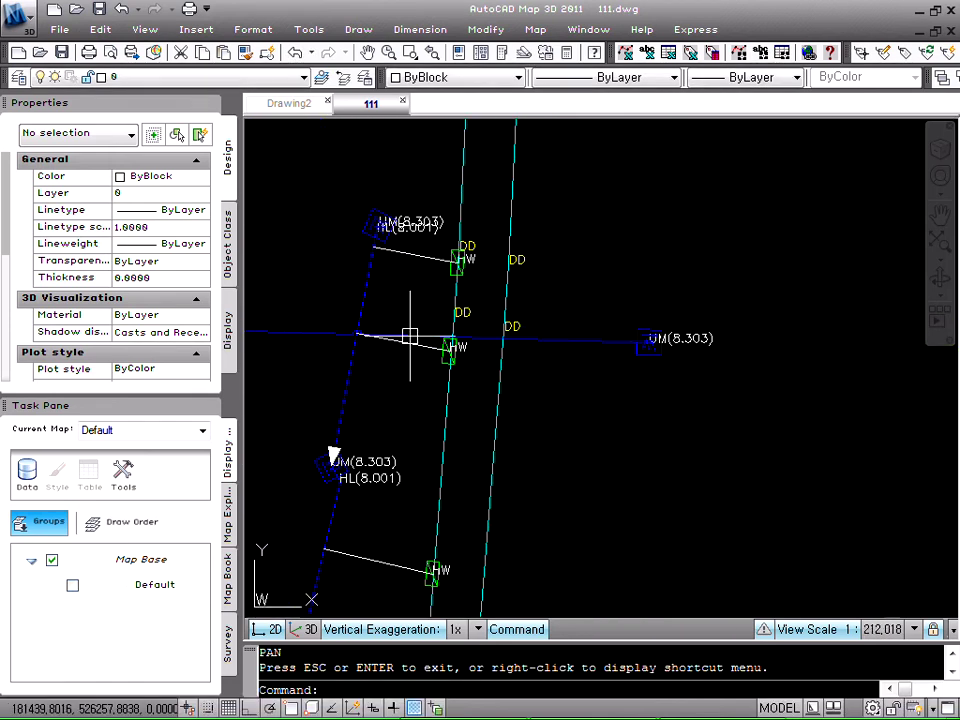
Inspect the short SBA003 polyline segment inside the topmost manhole symbol against that symbol's rotation.
middle_drag(381, 257, 440, 345)
scroll(436, 342, up, 6)
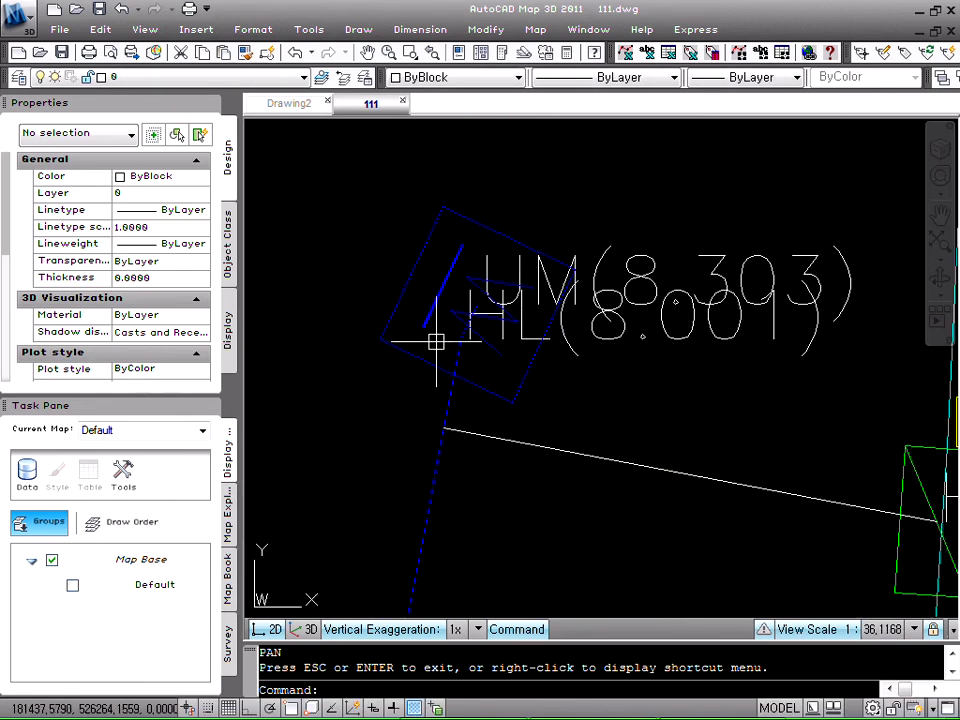
key(Escape)
scroll(481, 301, up, 3)
click(473, 303)
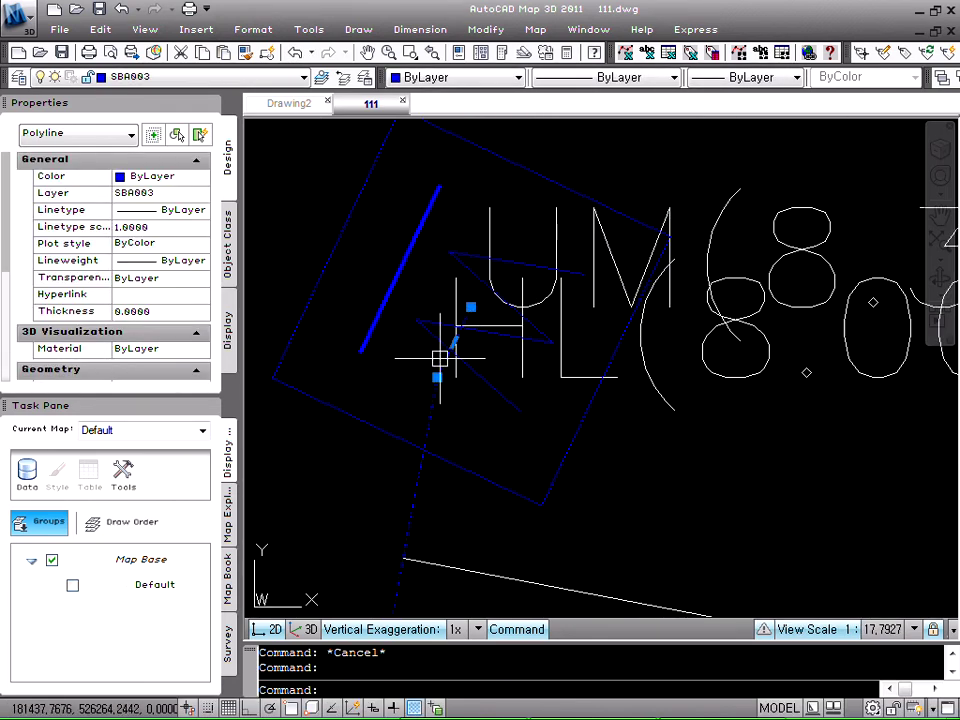
key(Escape)
scroll(493, 395, down, 6)
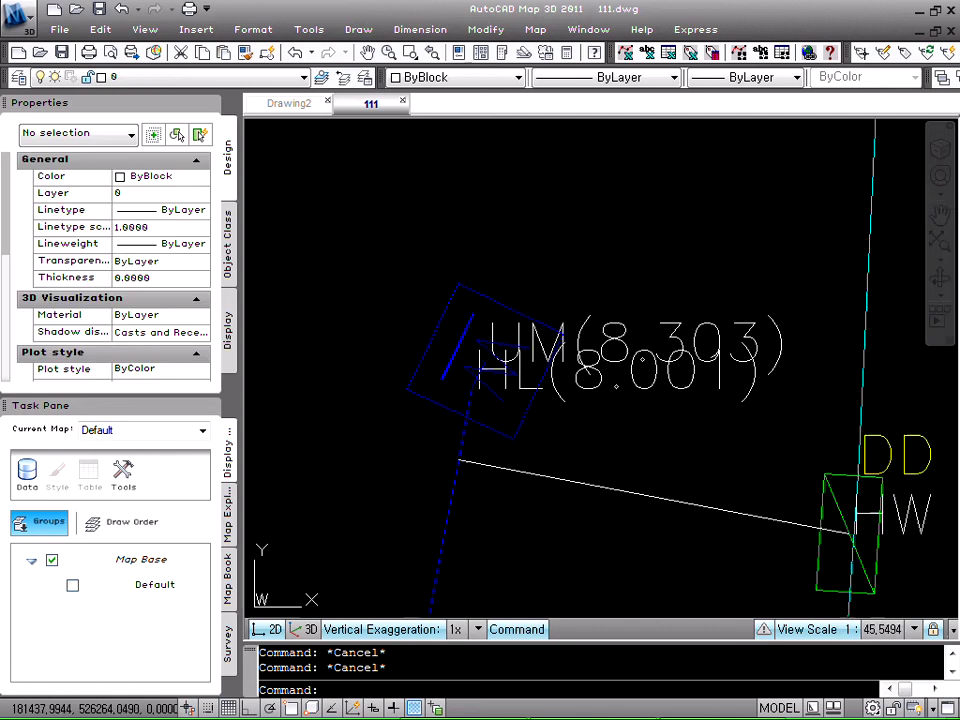
scroll(490, 395, up, 3)
scroll(490, 395, up, 1)
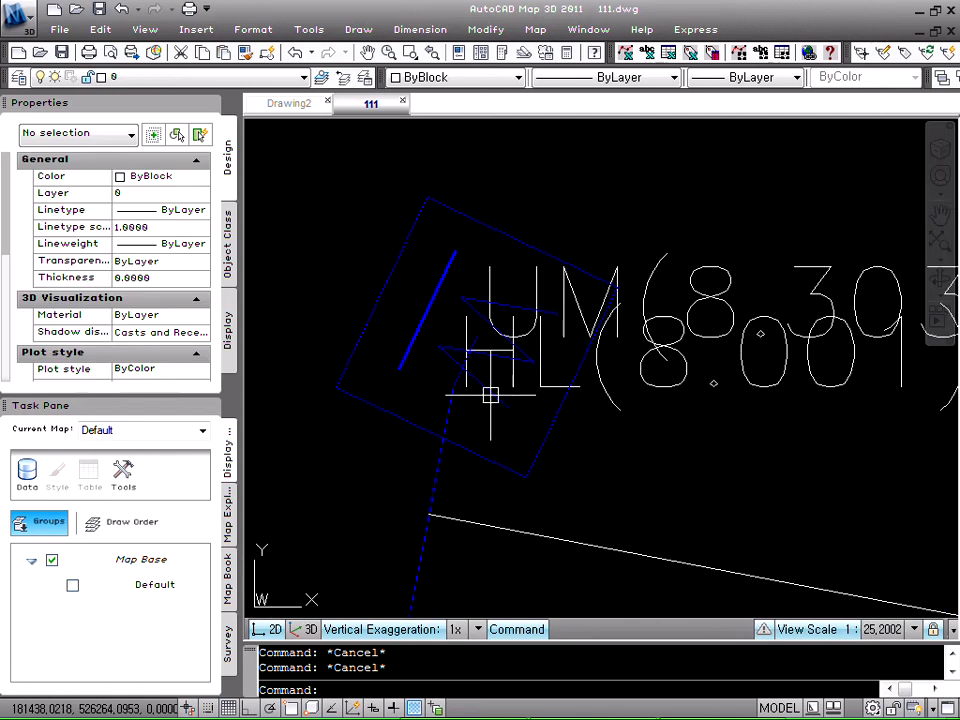
scroll(495, 285, down, 12)
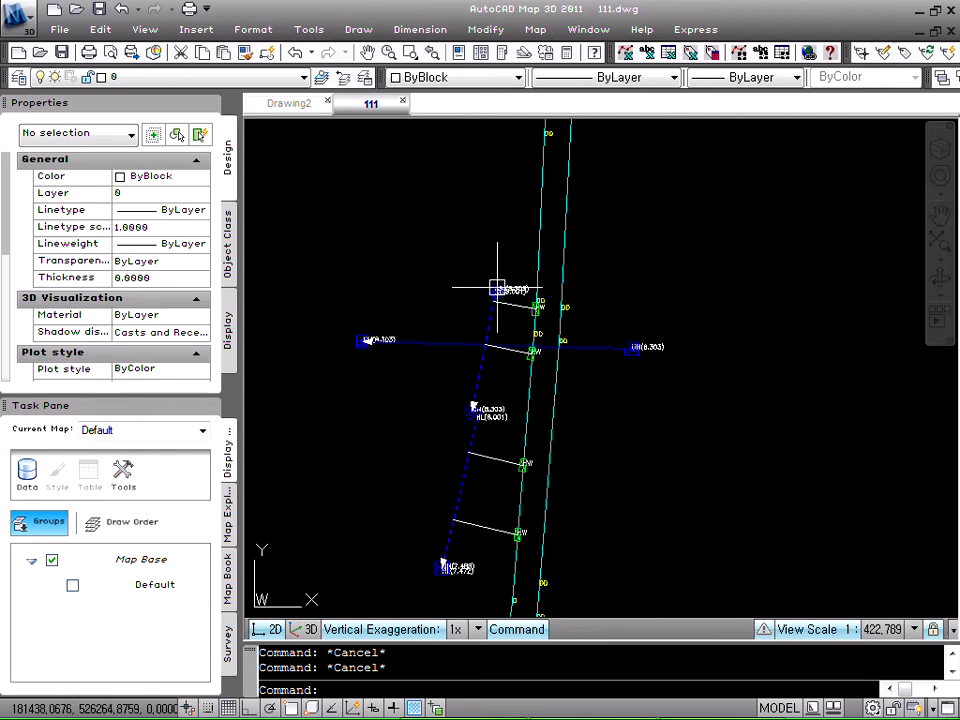
Compare the middle and topmost manhole symbols with the dashed pipe's direction, checking the topmost block reference.
scroll(466, 410, up, 8)
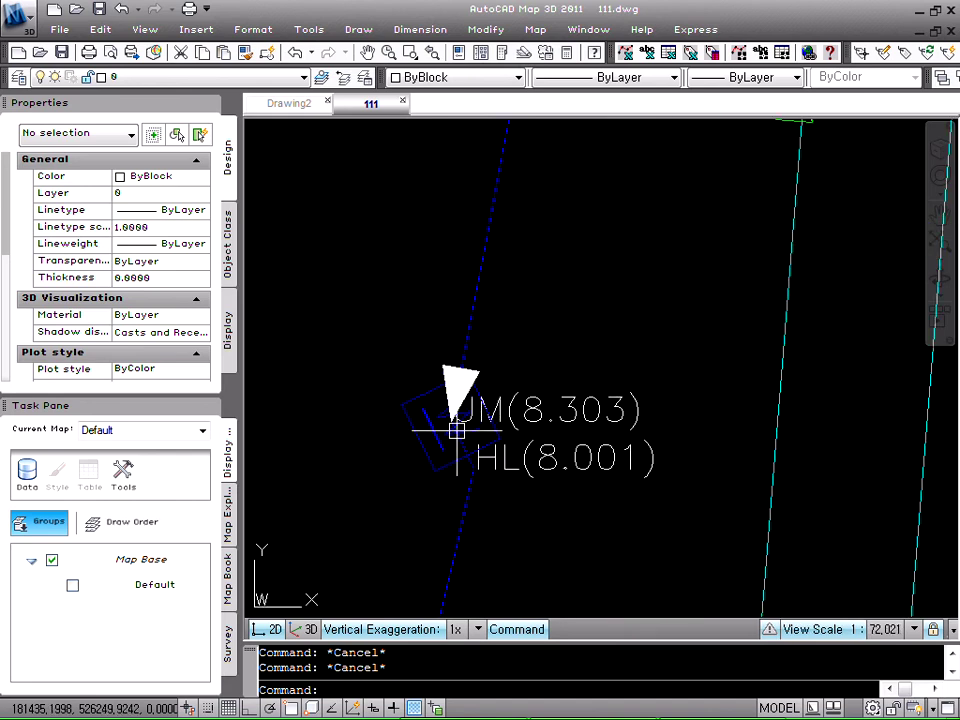
scroll(456, 431, up, 2)
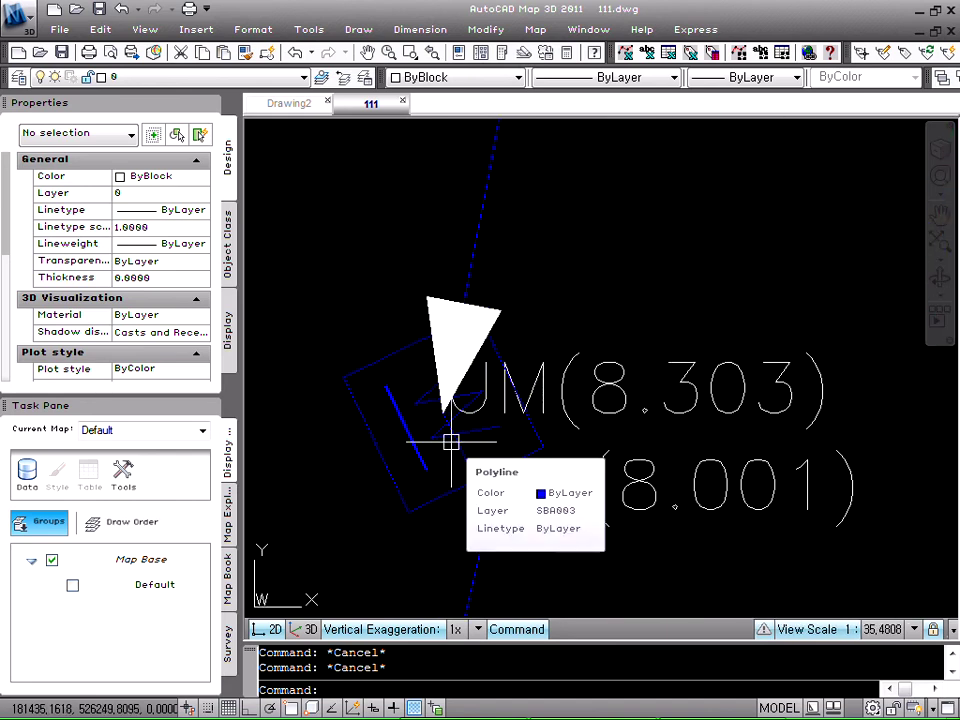
scroll(451, 441, down, 10)
scroll(463, 285, up, 1)
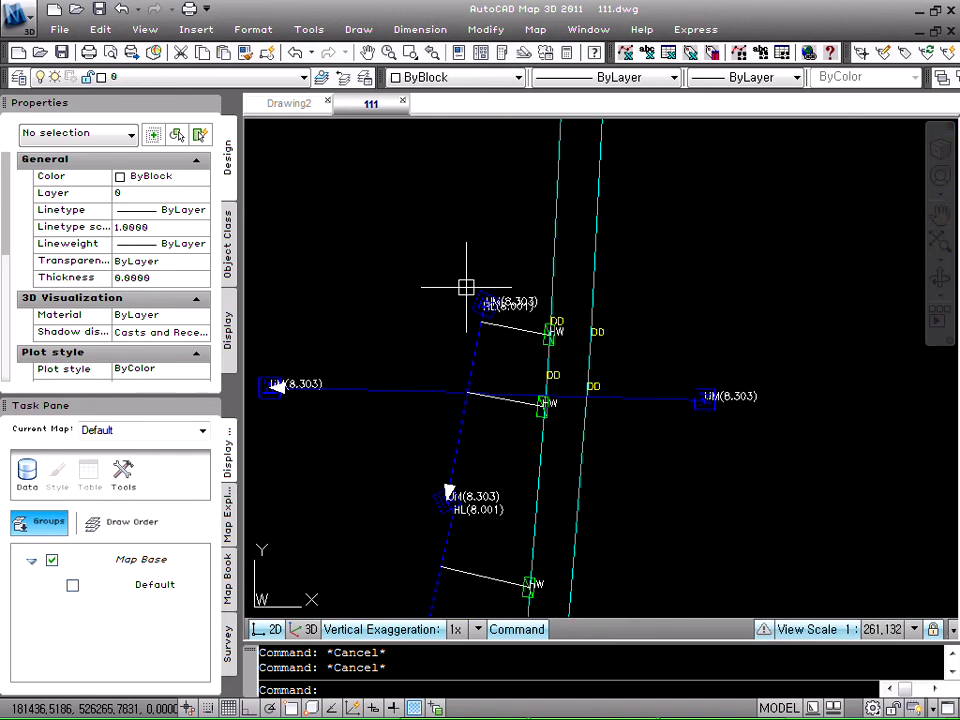
scroll(470, 295, down, 4)
scroll(475, 307, up, 8)
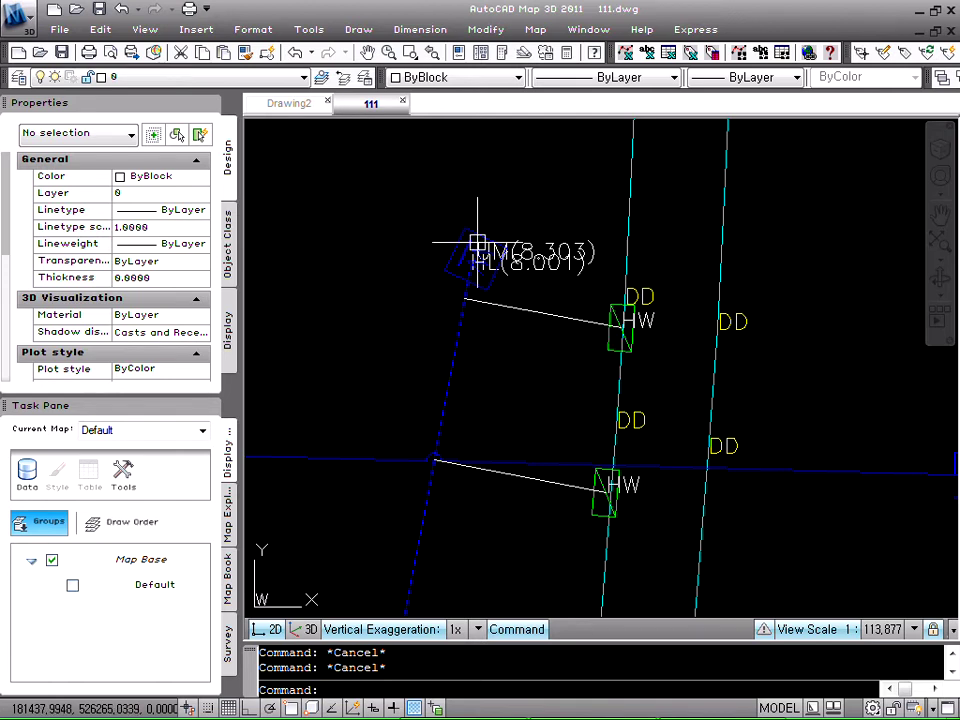
scroll(477, 244, up, 3)
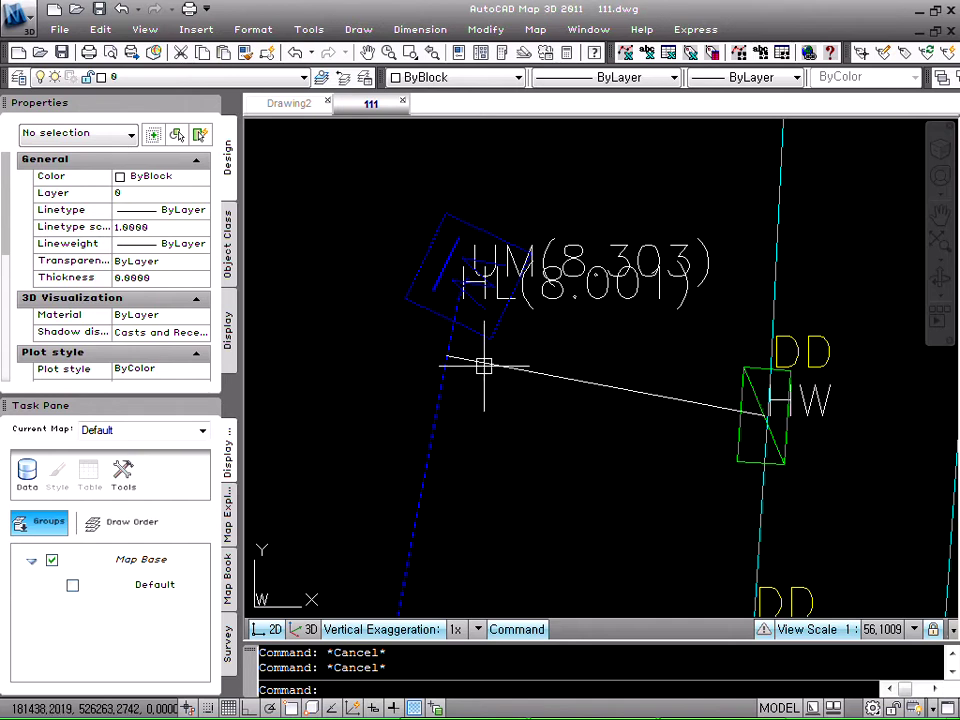
click(484, 328)
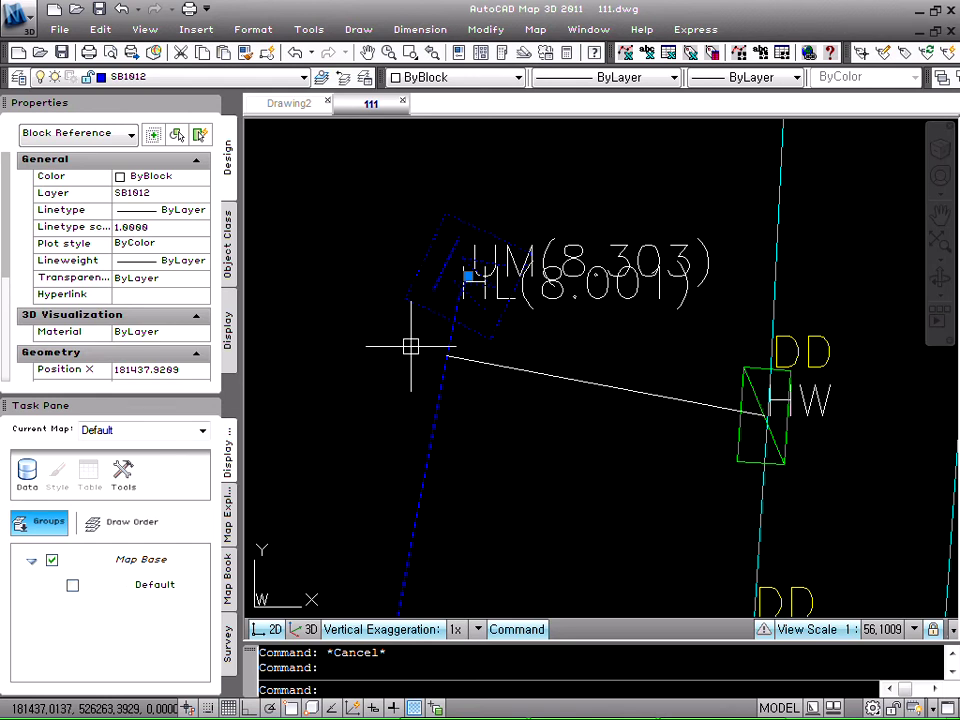
key(Escape)
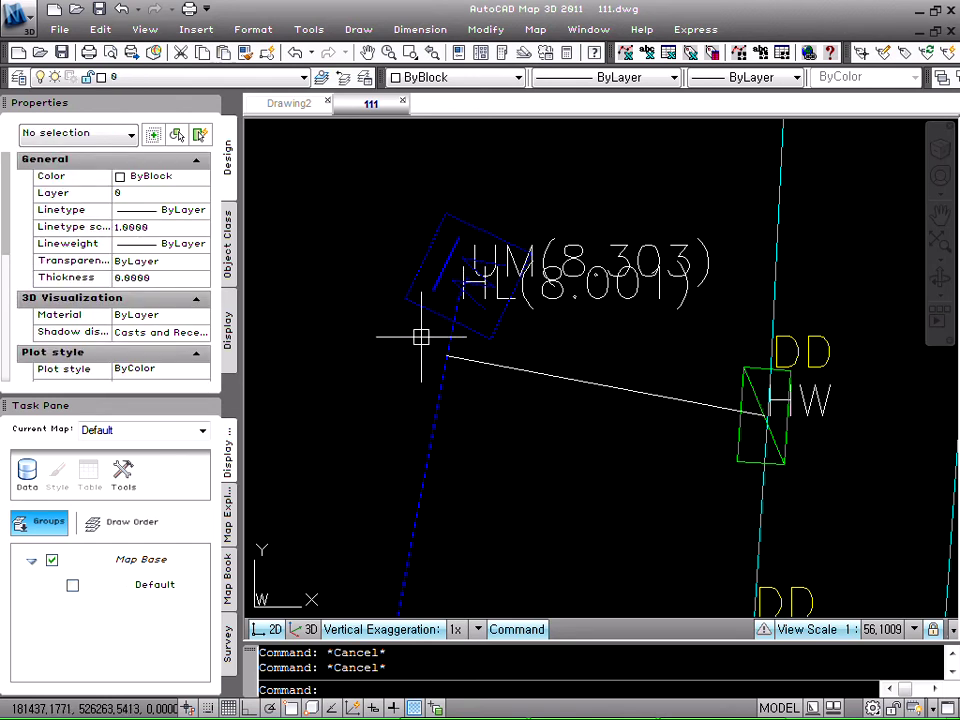
click(436, 315)
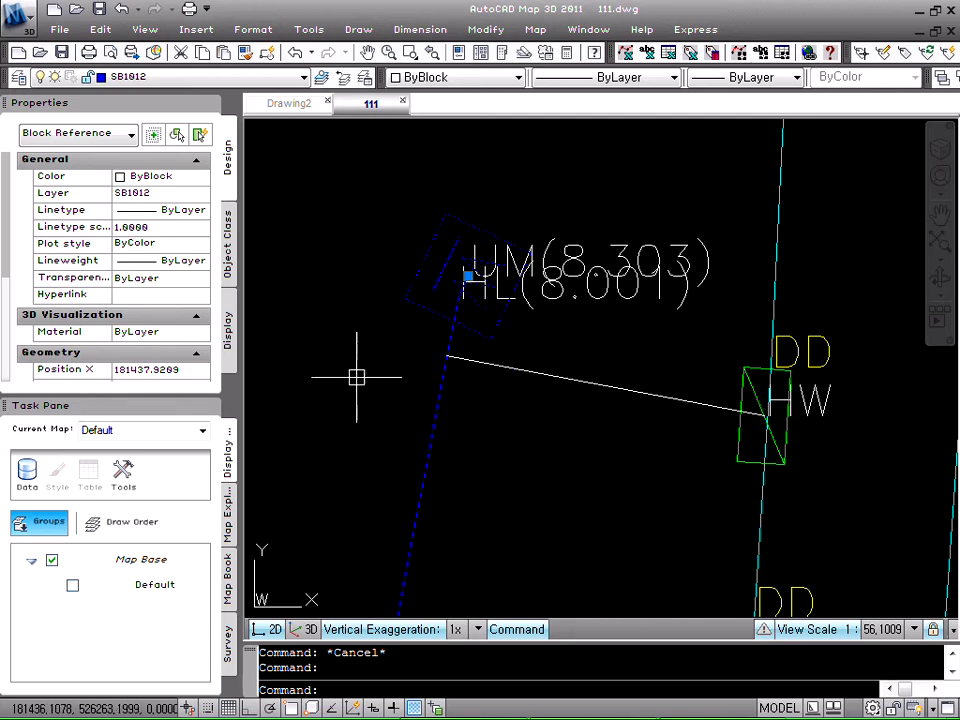
key(Escape)
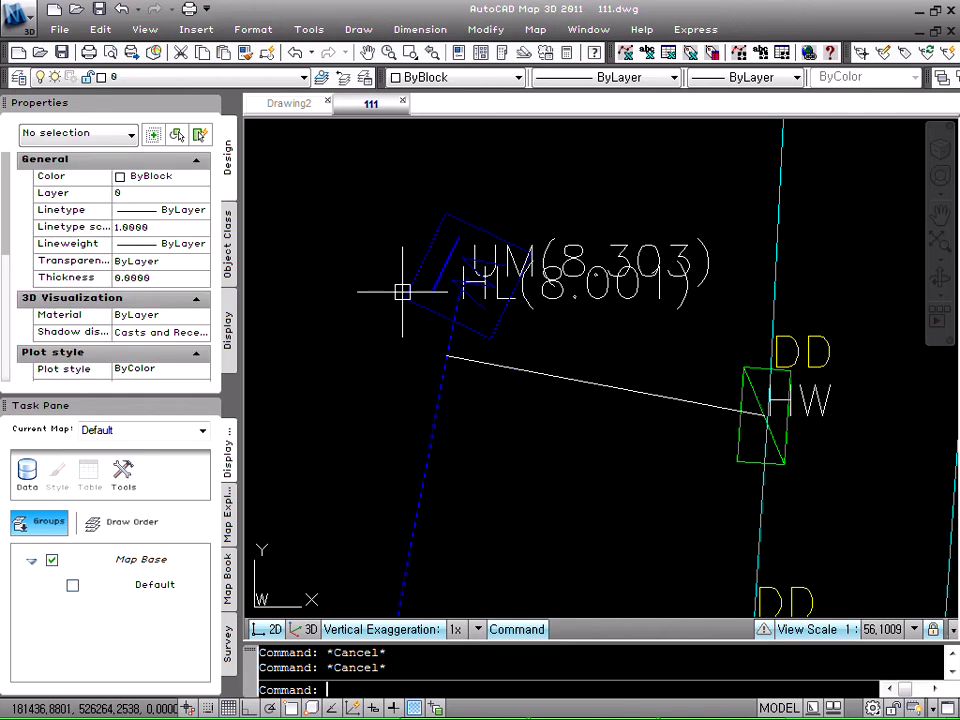
Review the alignment of the manhole symbols on the dashed pipe and at both ends of the solid pipe.
scroll(397, 240, down, 10)
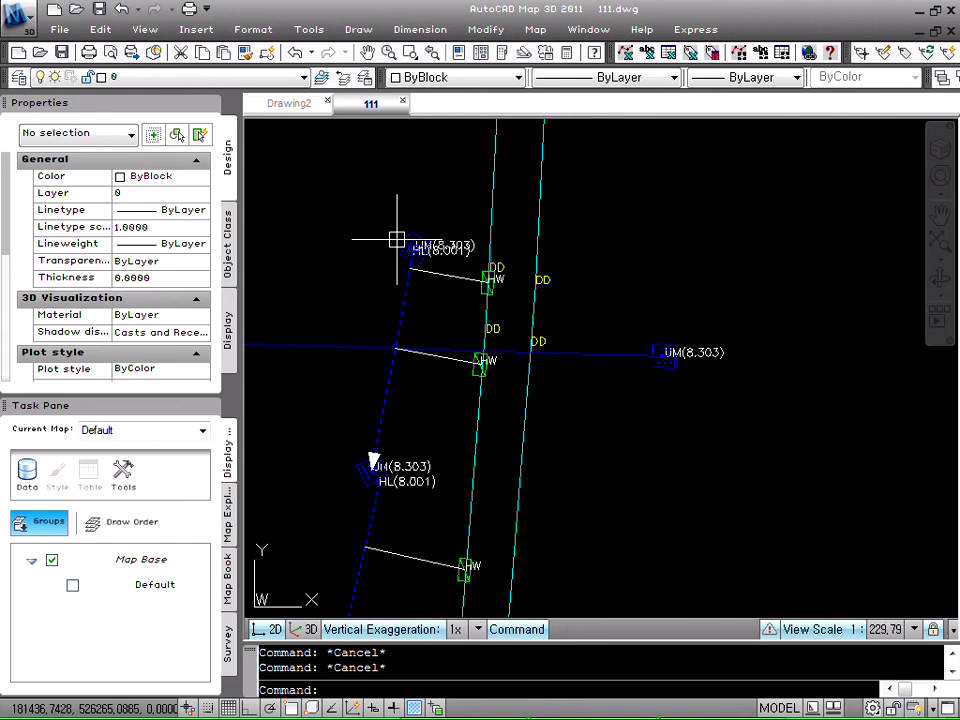
scroll(347, 273, up, 5)
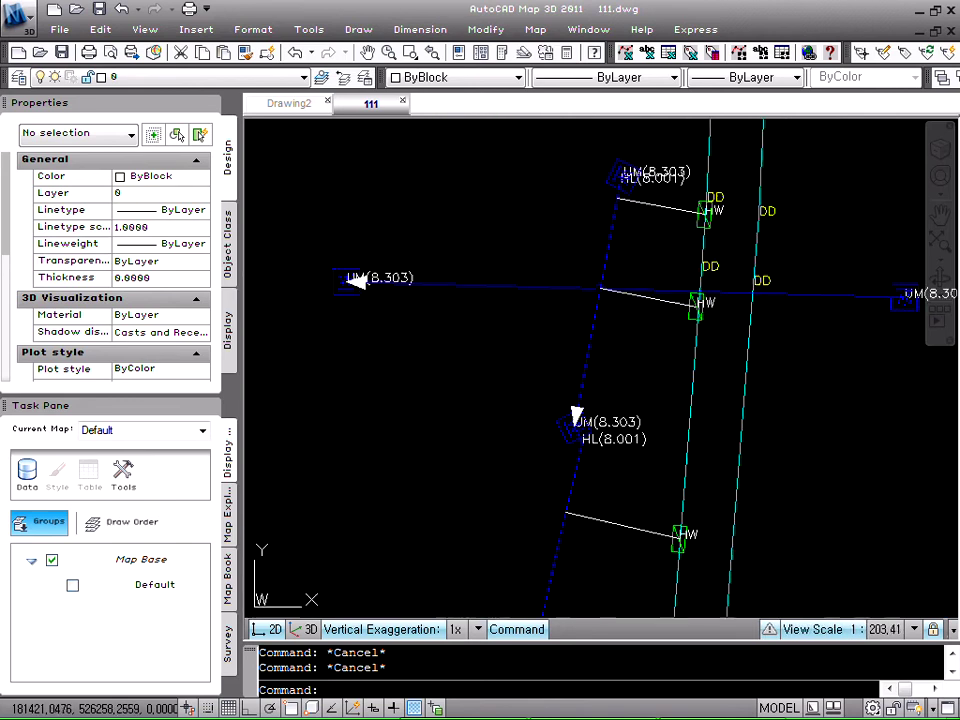
scroll(330, 284, down, 3)
scroll(454, 338, up, 8)
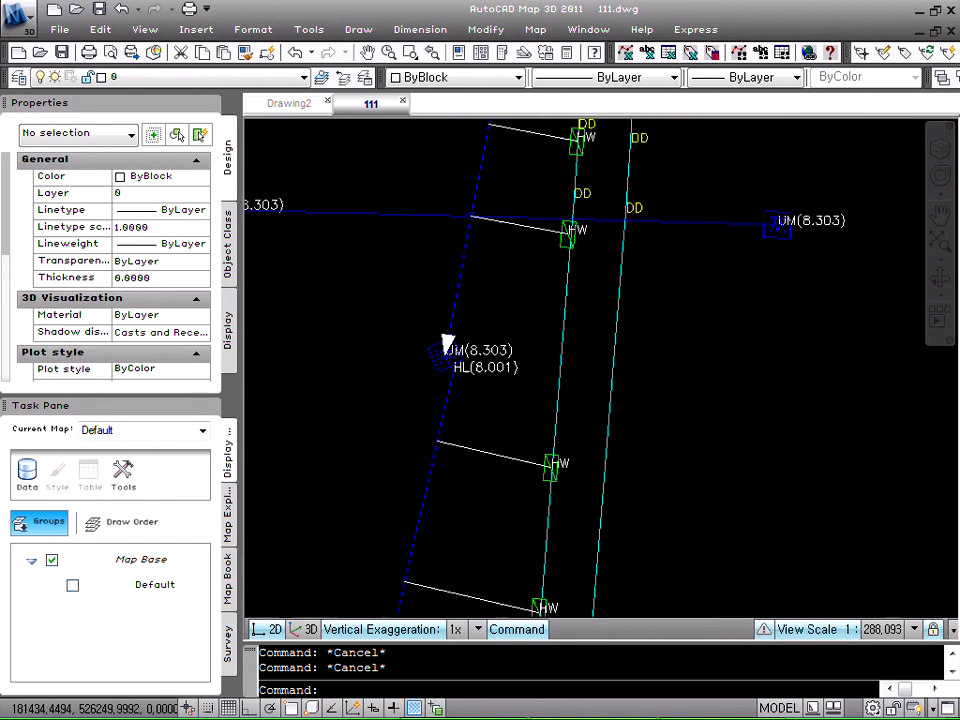
scroll(458, 340, down, 8)
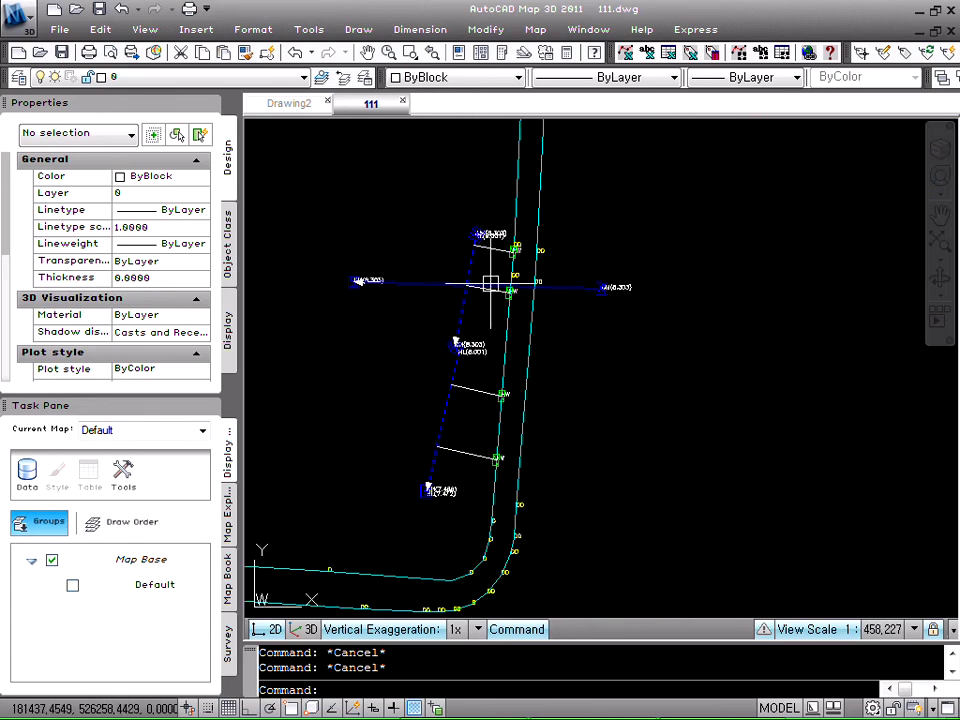
scroll(490, 285, up, 3)
scroll(484, 283, up, 2)
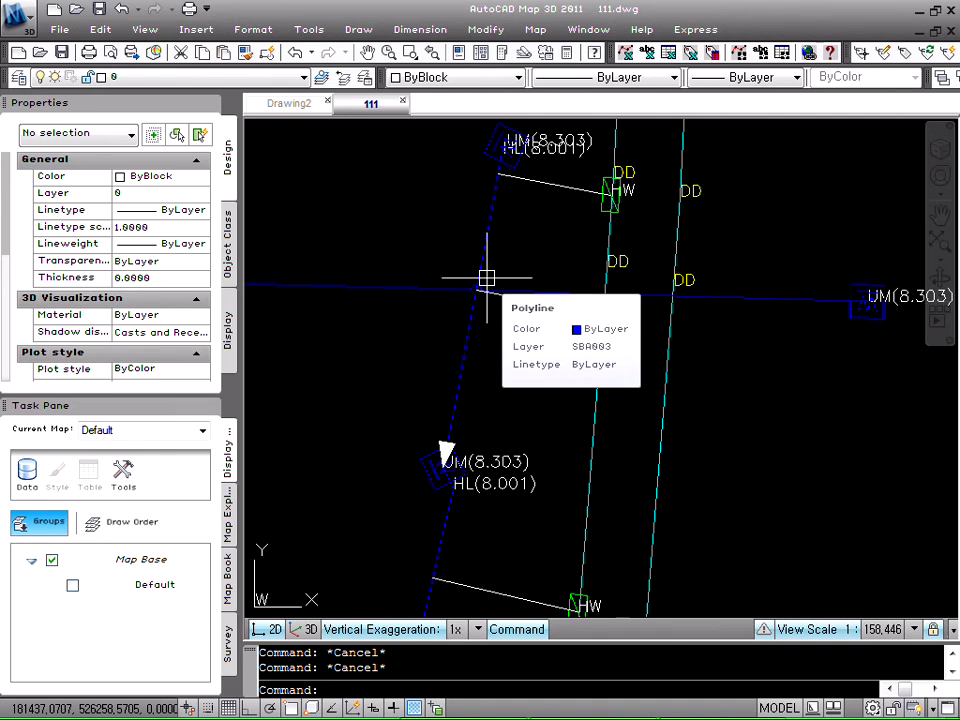
scroll(814, 300, down, 2)
scroll(686, 321, up, 8)
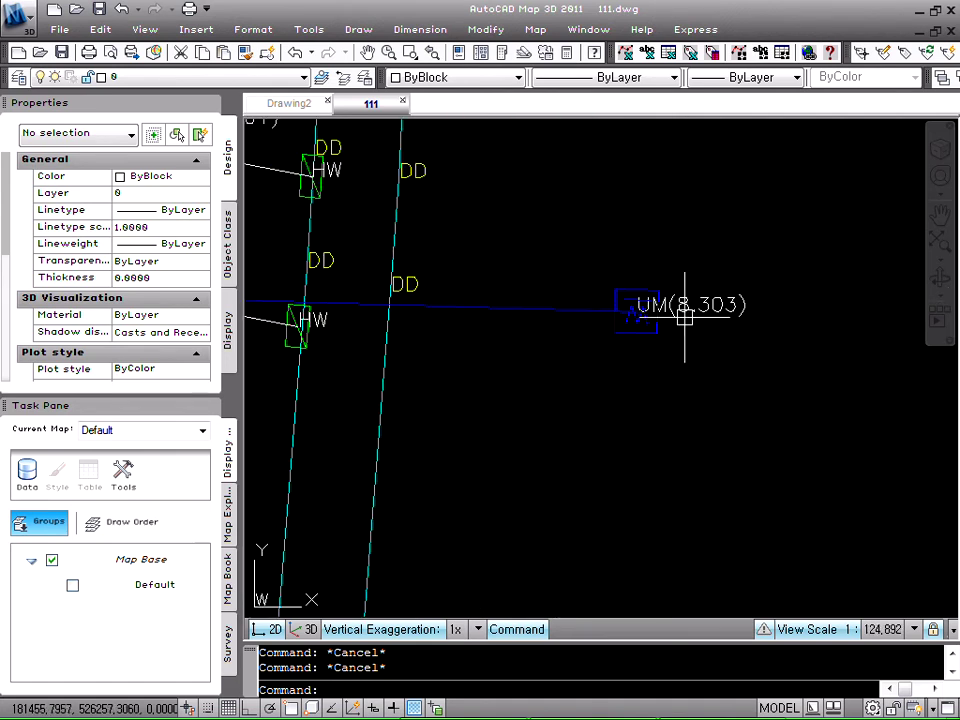
scroll(569, 328, down, 10)
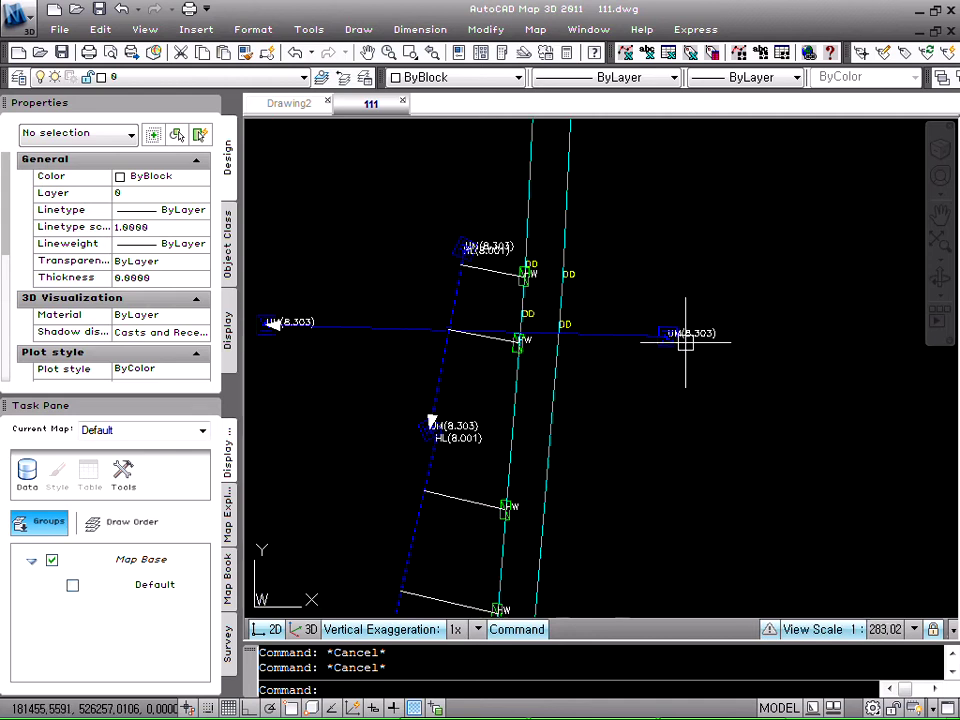
scroll(523, 339, up, 2)
scroll(390, 318, up, 6)
scroll(386, 332, down, 4)
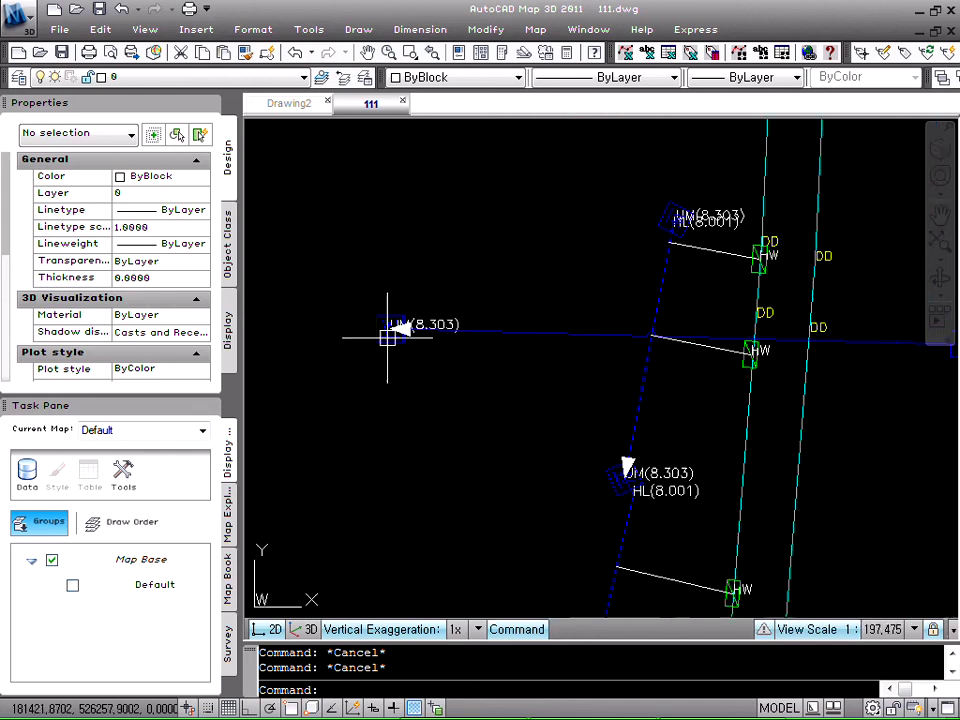
scroll(525, 300, down, 2)
scroll(566, 273, up, 2)
mouse_move(568, 300)
middle_down()
mouse_move(606, 289)
mouse_move(611, 336)
mouse_move(557, 308)
middle_up()
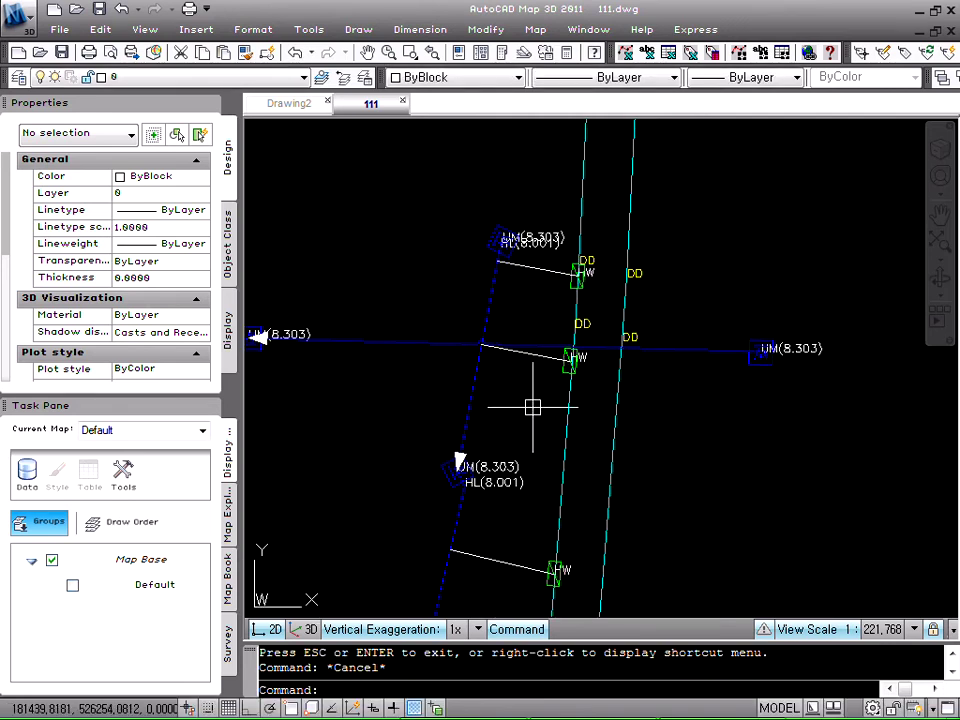
Switch to Firefox, look through the GIS-ARCGIS-CAD-LISP-IT blog page, and return to the 111.dwg drawing.
key(Escape)
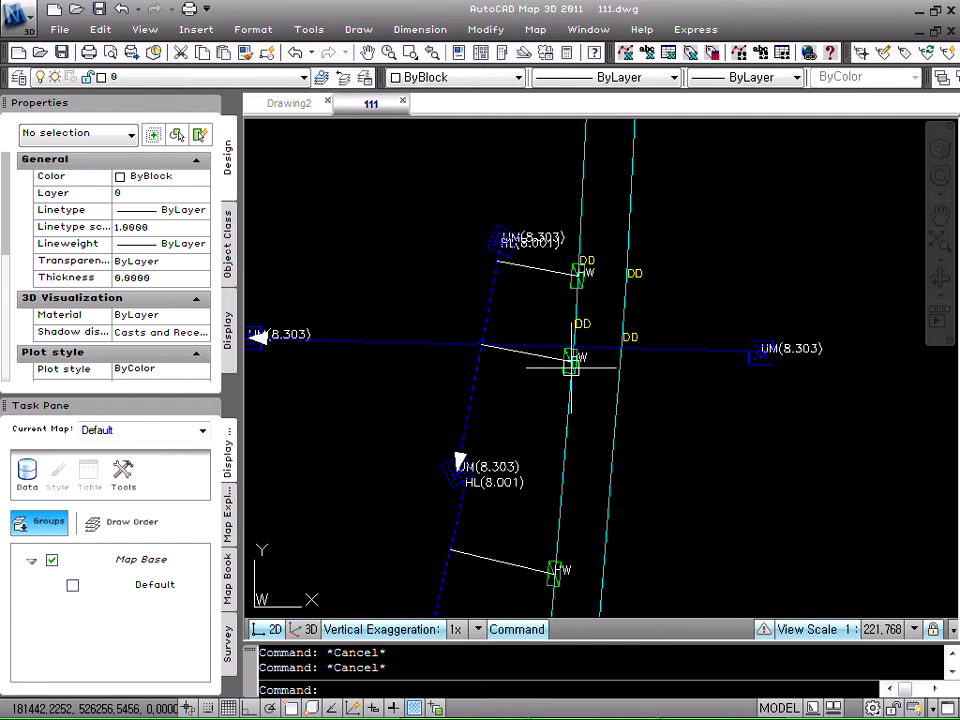
mouse_move(485, 332)
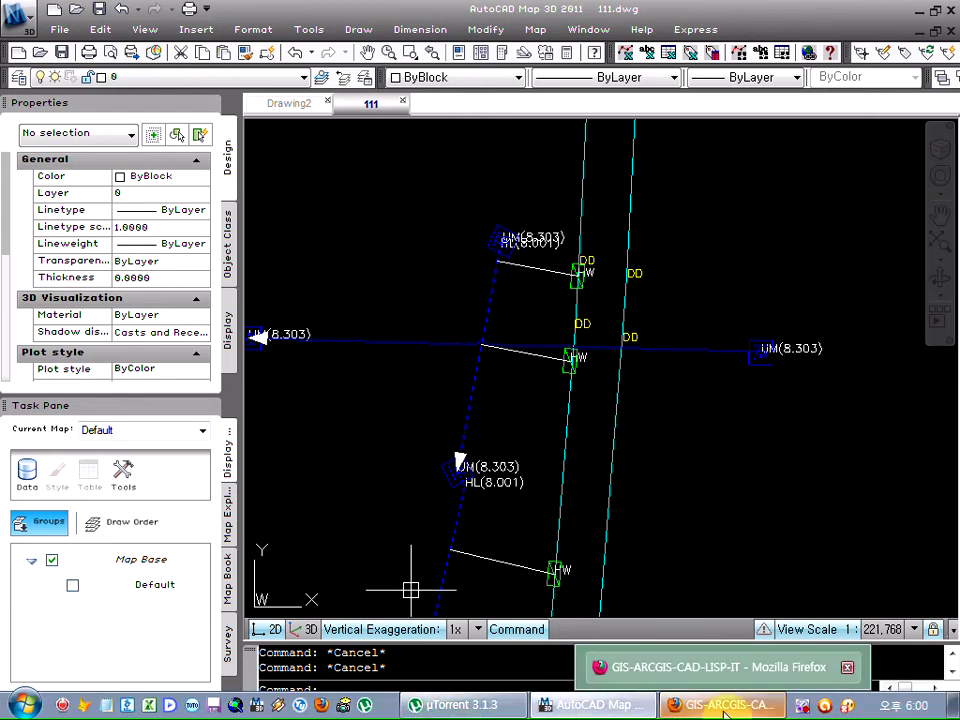
click(725, 710)
scroll(592, 359, down, 5)
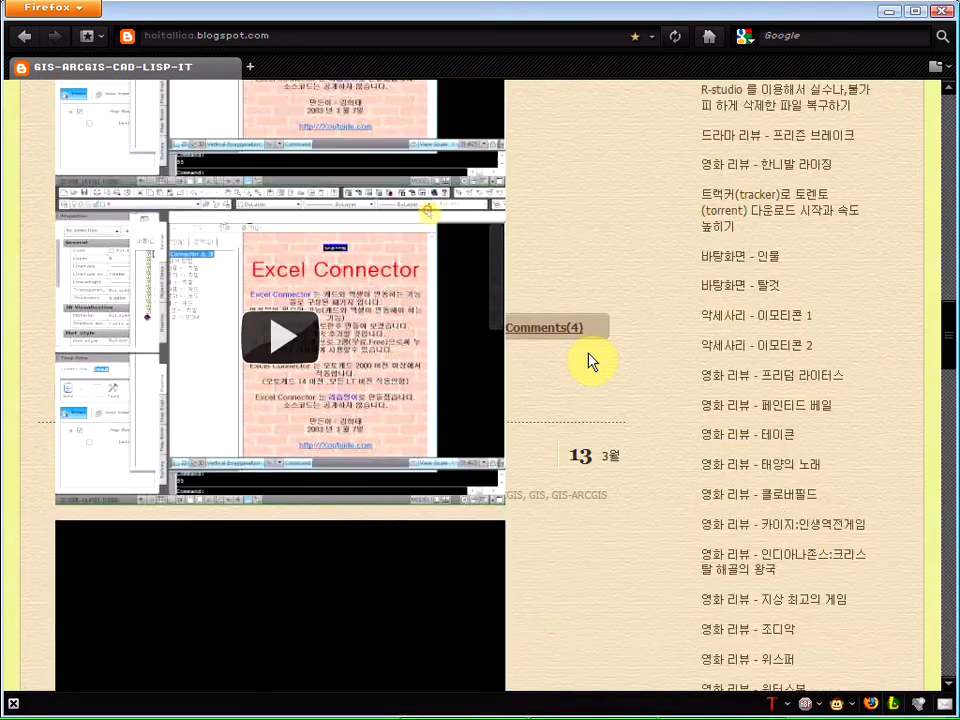
scroll(592, 360, down, 3)
click(507, 340)
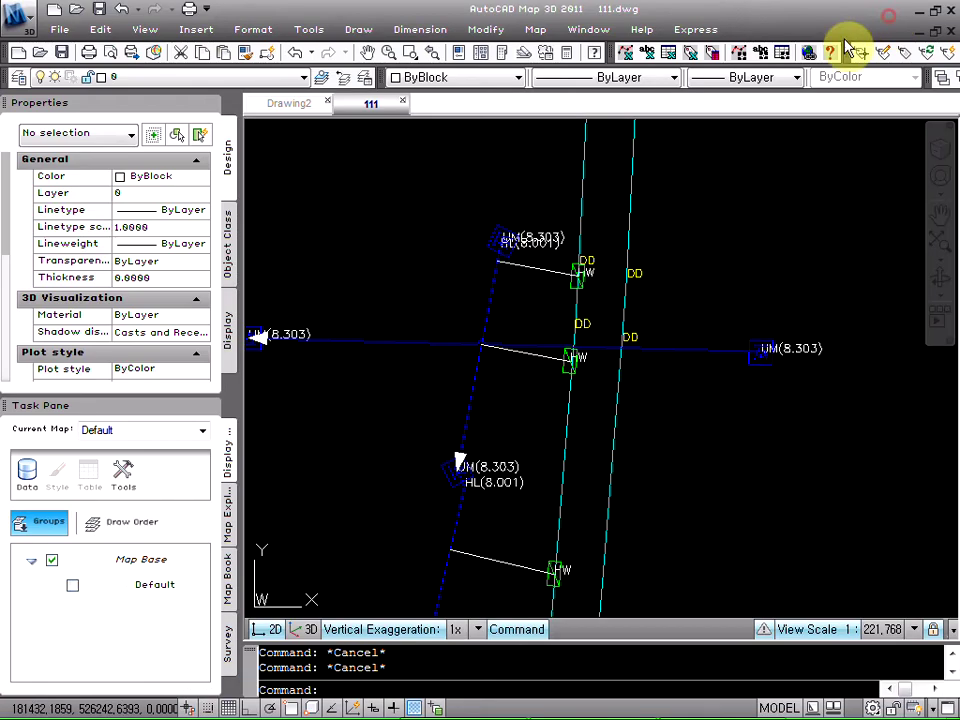
click(690, 305)
key(Escape)
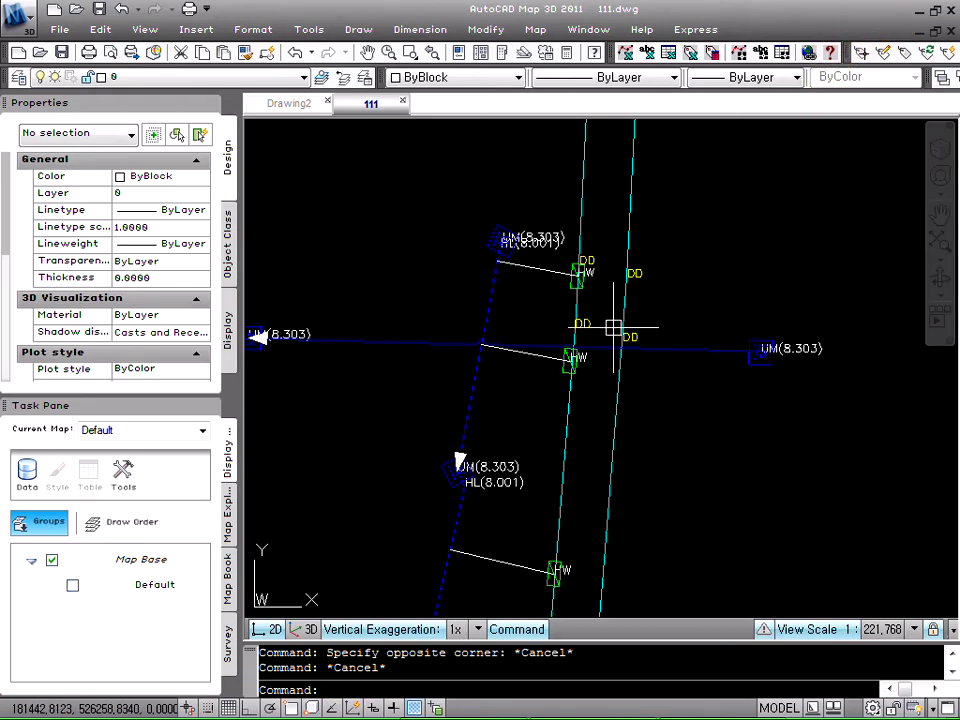
click(494, 308)
key(Escape)
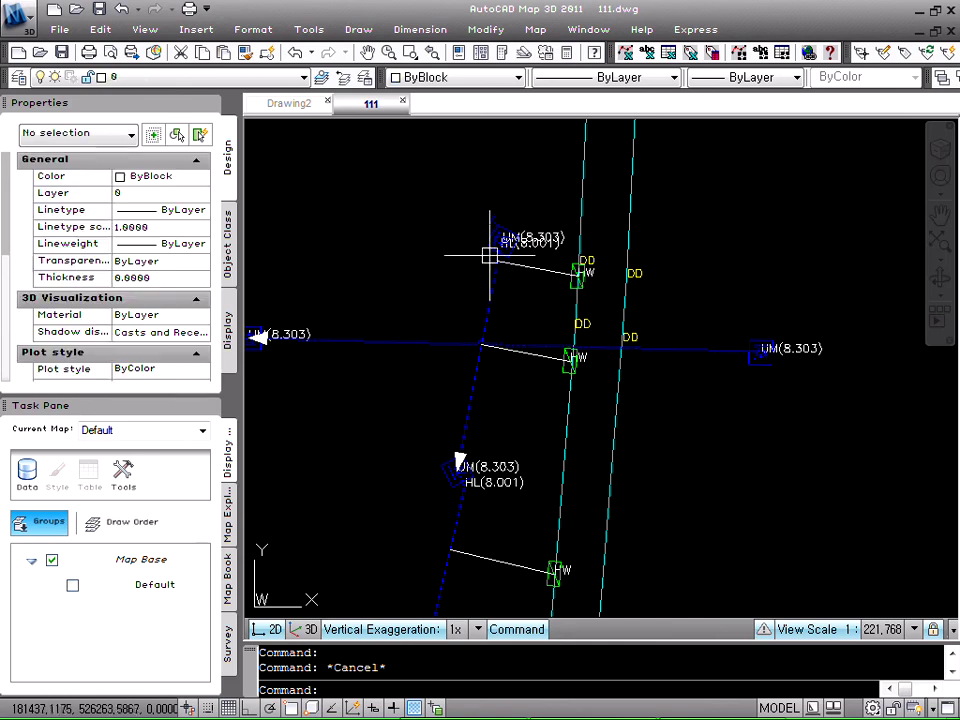
click(482, 246)
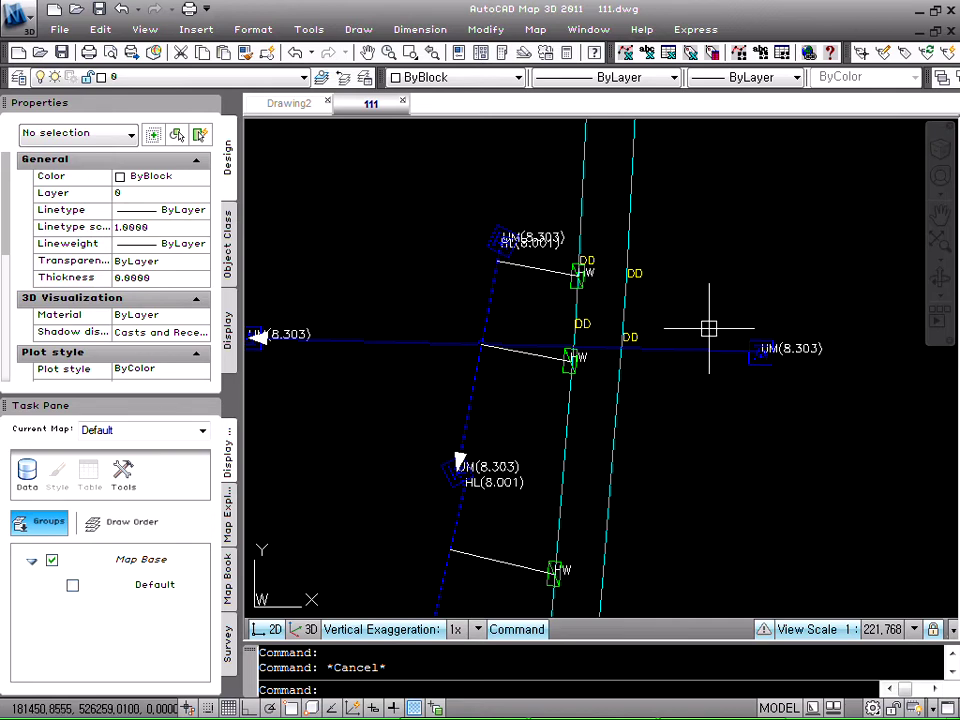
key(Escape)
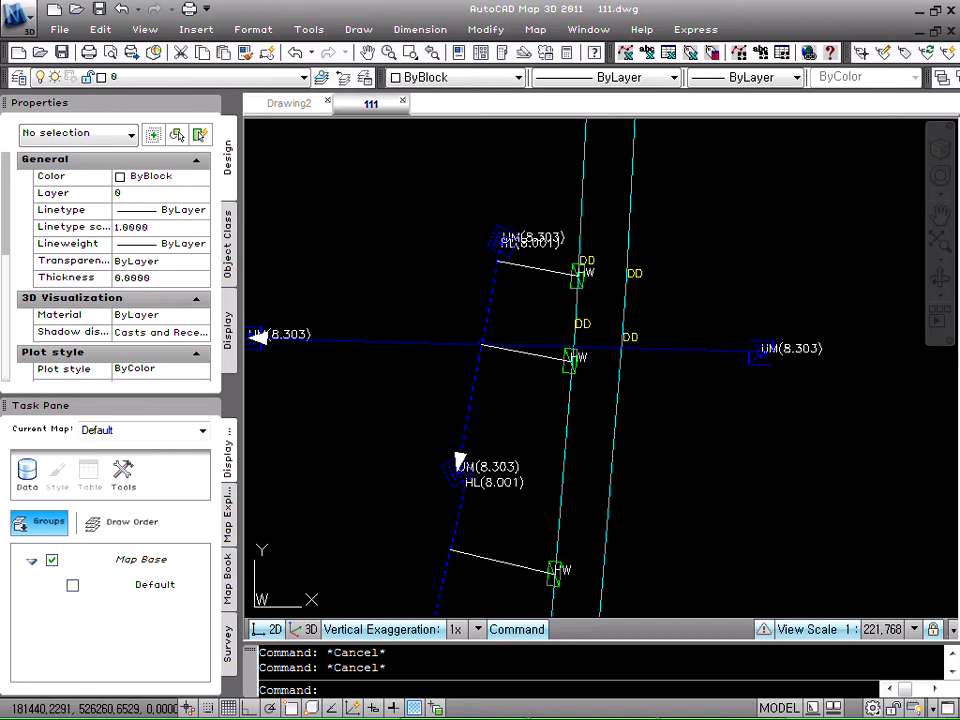
Inspect the dashed SBA003 pipe polyline running between the topmost and middle manhole symbols.
click(493, 285)
scroll(489, 302, up, 2)
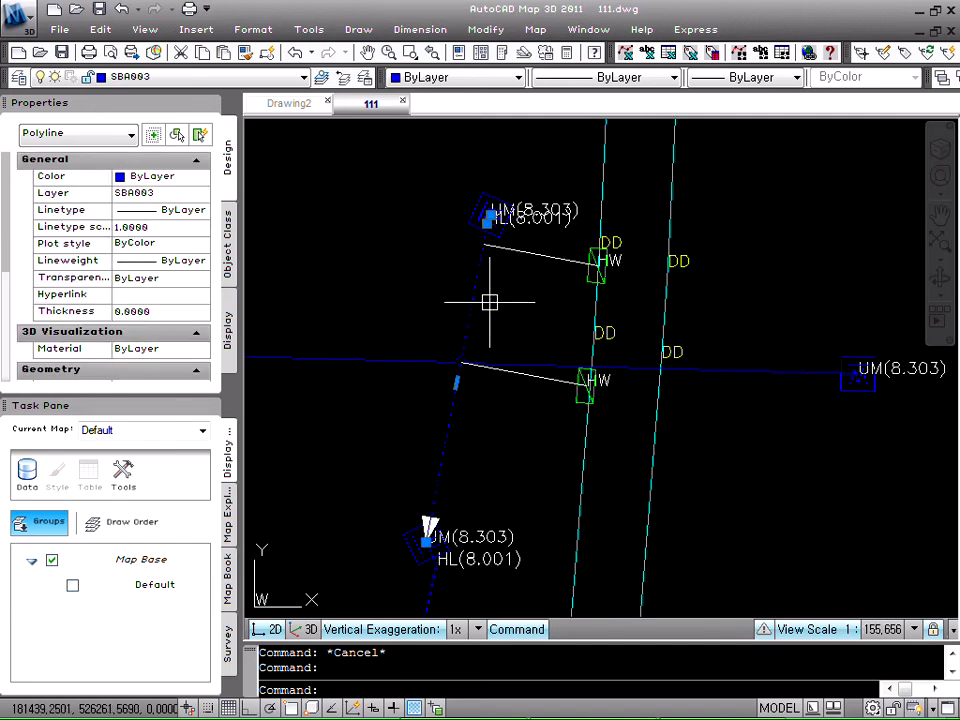
key(Escape)
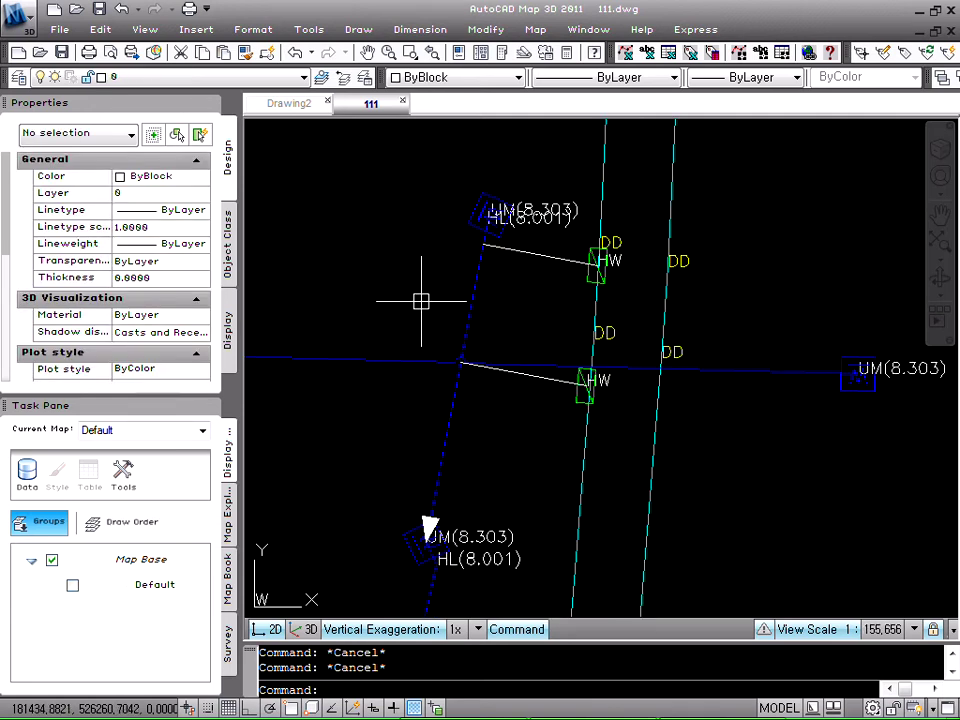
scroll(421, 301, down, 3)
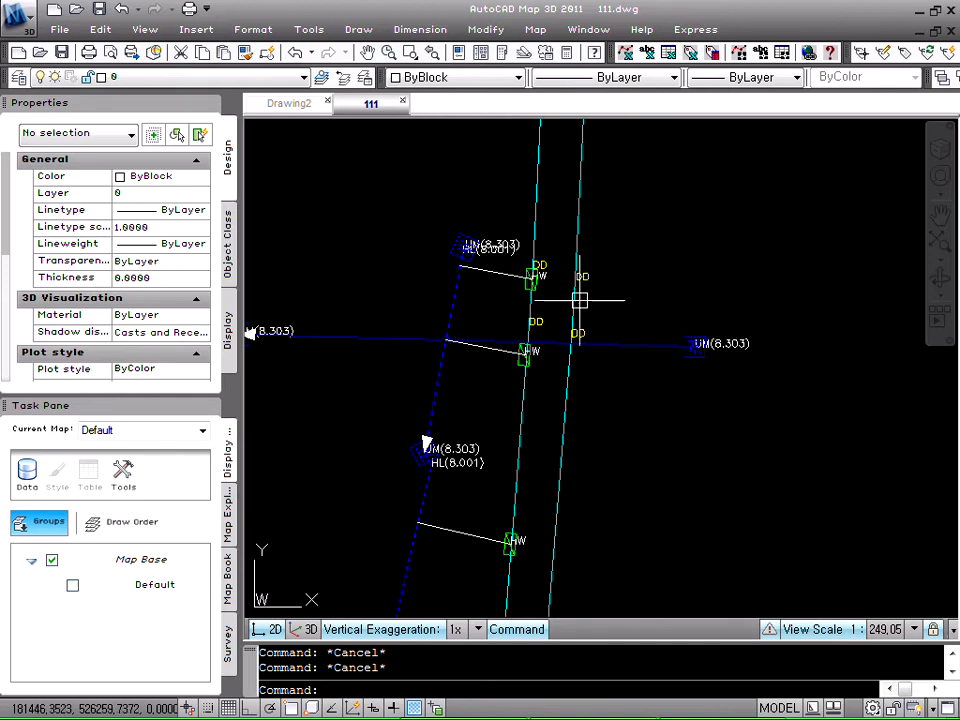
click(452, 281)
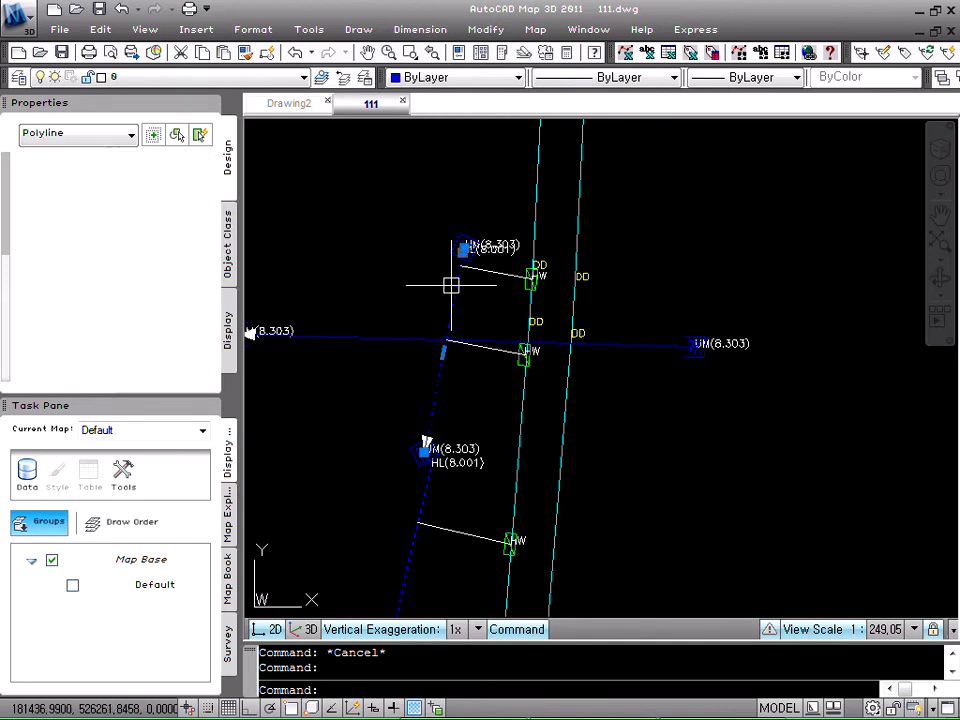
scroll(451, 275, up, 2)
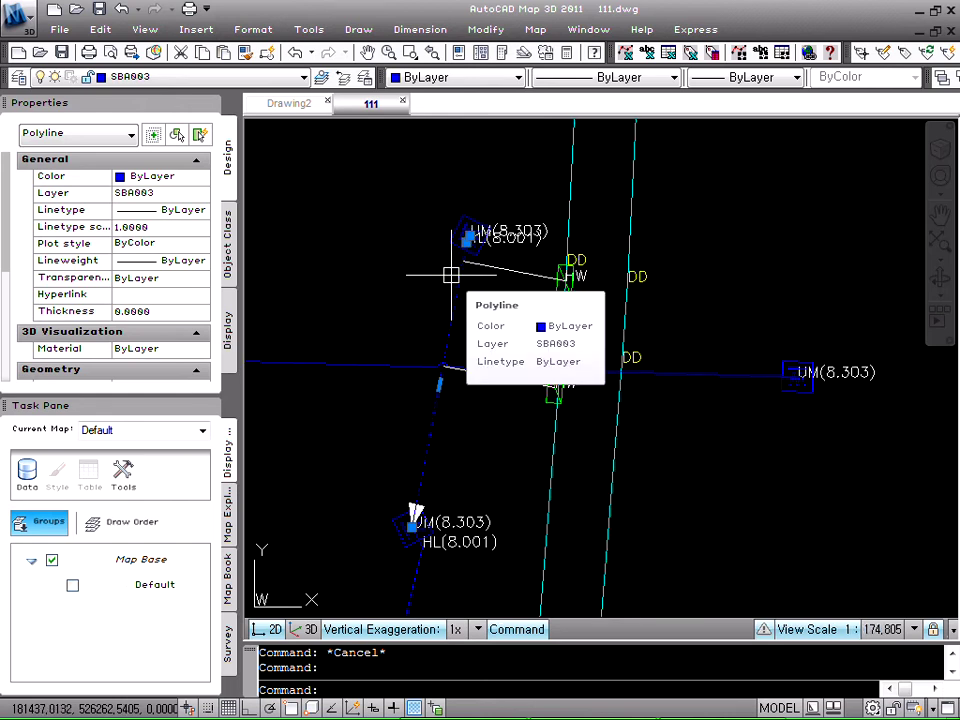
key(Escape)
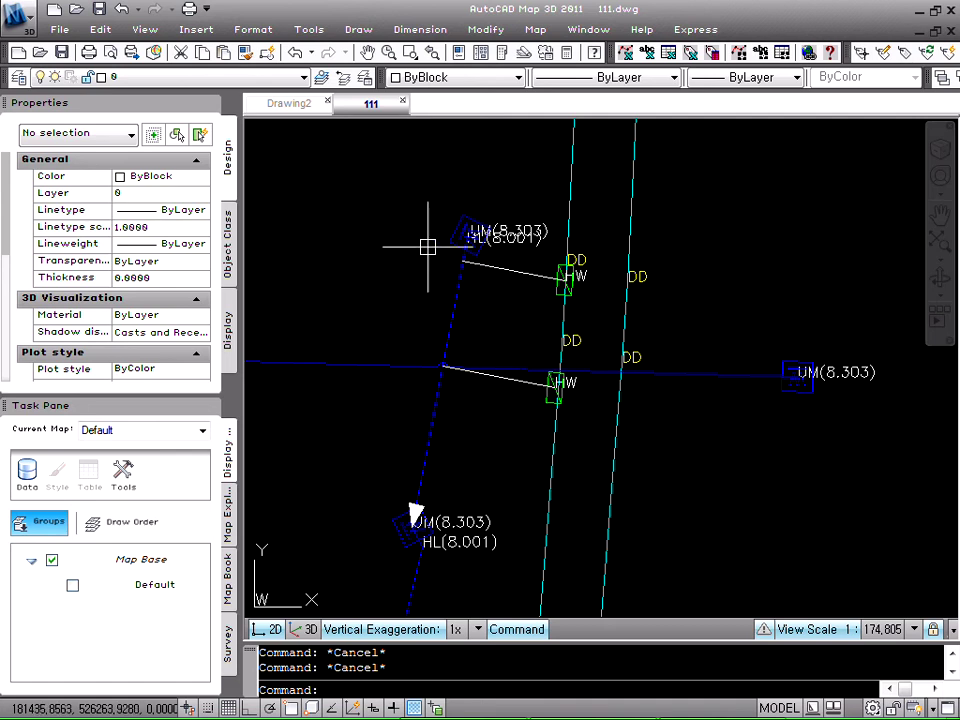
Insert 제원.dwg from the D: drive as an exploded block at 0,0,0 with uniform scale 1 and rotation 0.
text(3)
key(Return)
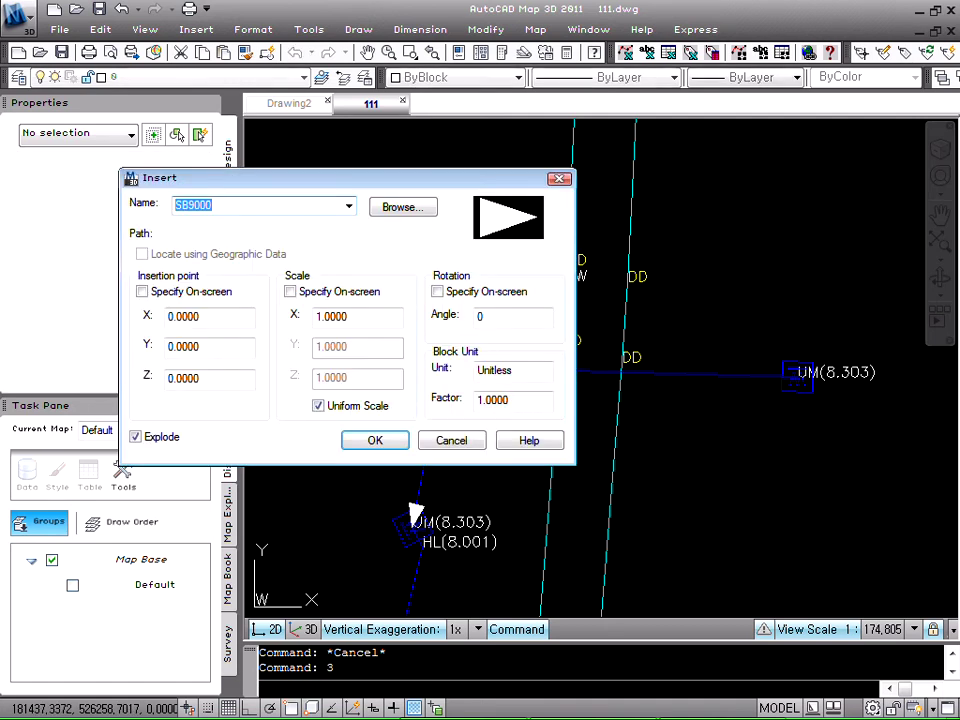
click(392, 208)
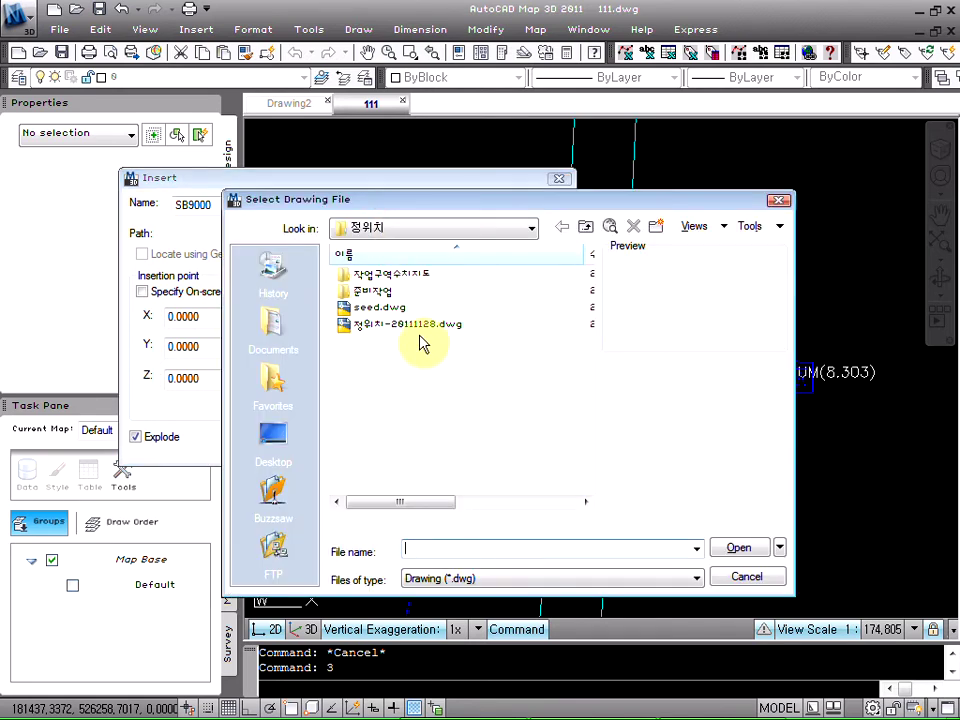
click(505, 230)
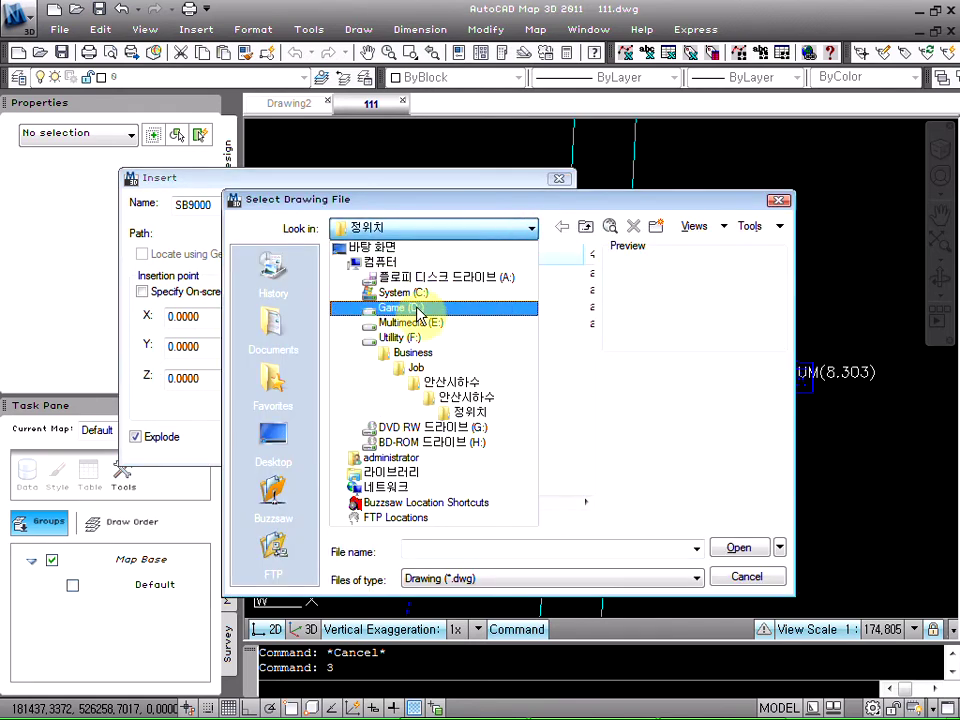
click(418, 310)
click(378, 343)
double_click(378, 343)
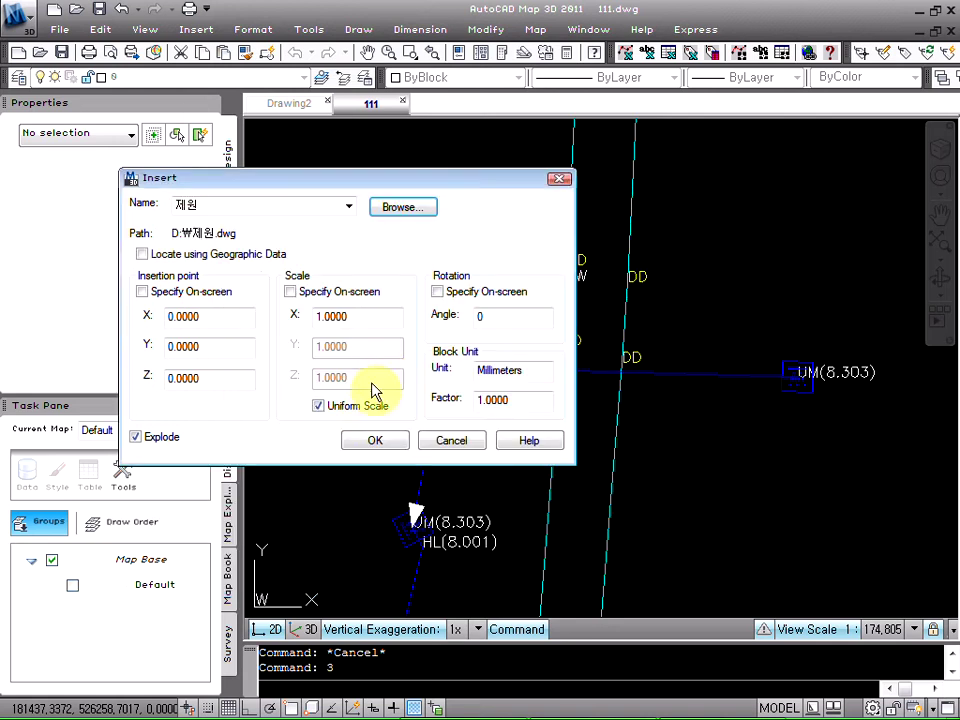
click(371, 439)
scroll(600, 338, down, 4)
scroll(590, 335, down, 4)
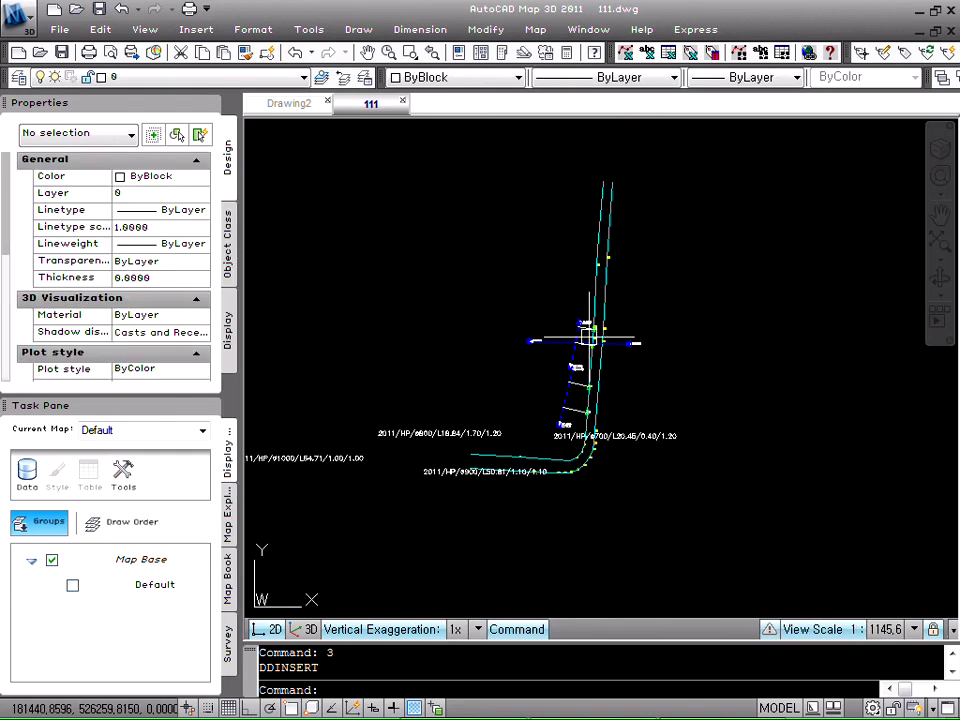
key(Escape)
key(Escape)
Start moving the 2011/HP/ø1000/L64.71/1.00/1.00 label and enable the Insertion and Nearest object snaps.
scroll(325, 462, up, 3)
scroll(392, 457, down, 4)
scroll(293, 460, up, 3)
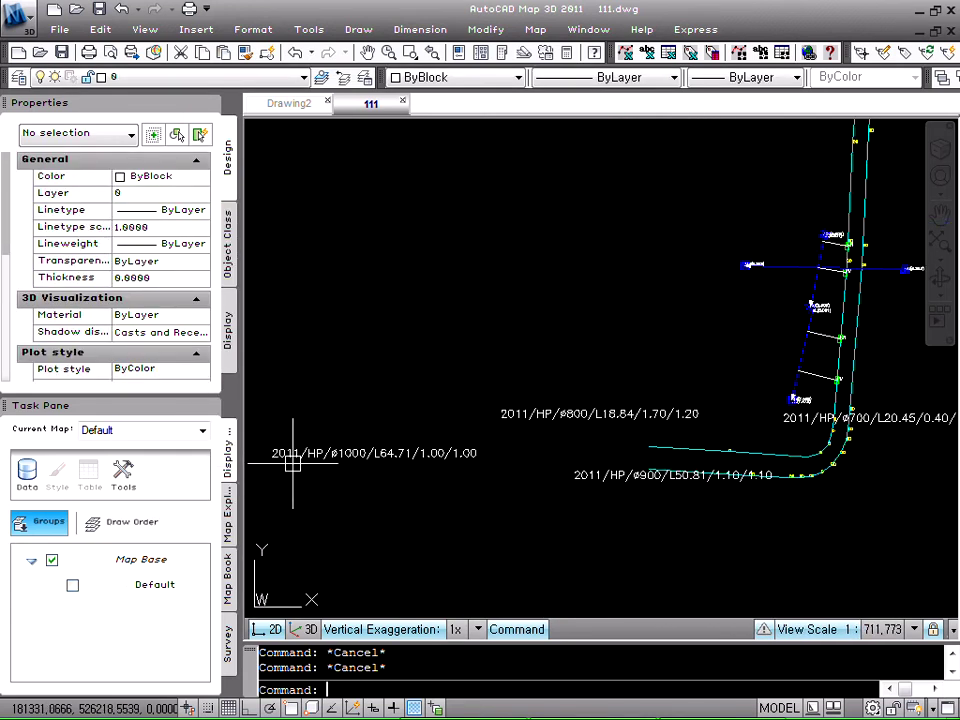
text(m)
key(Return)
click(280, 452)
key(Return)
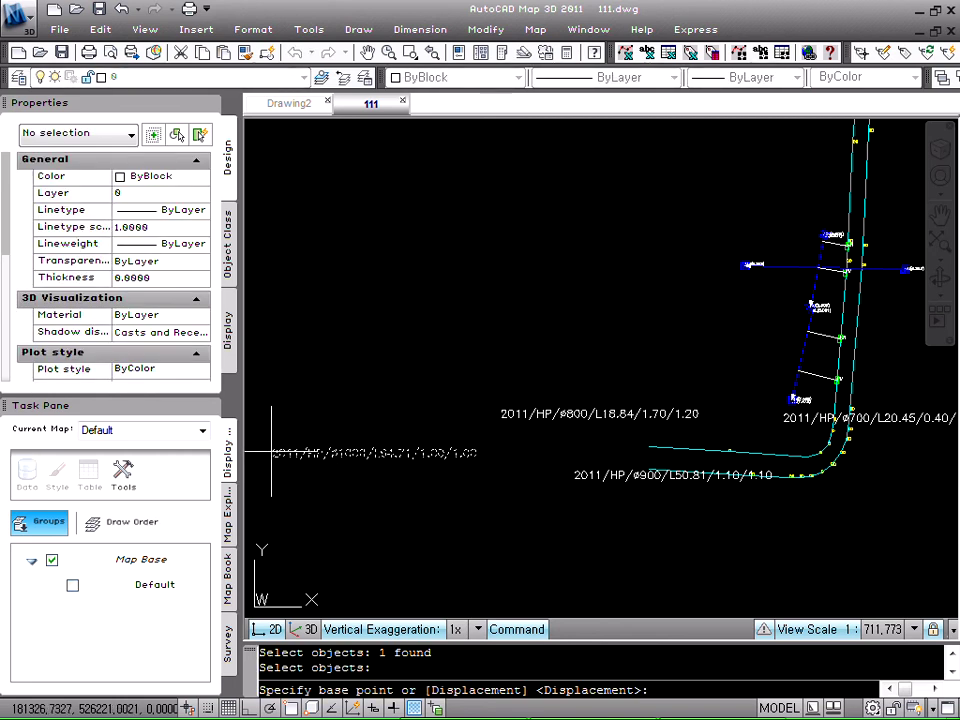
ctrl+right_click(294, 706)
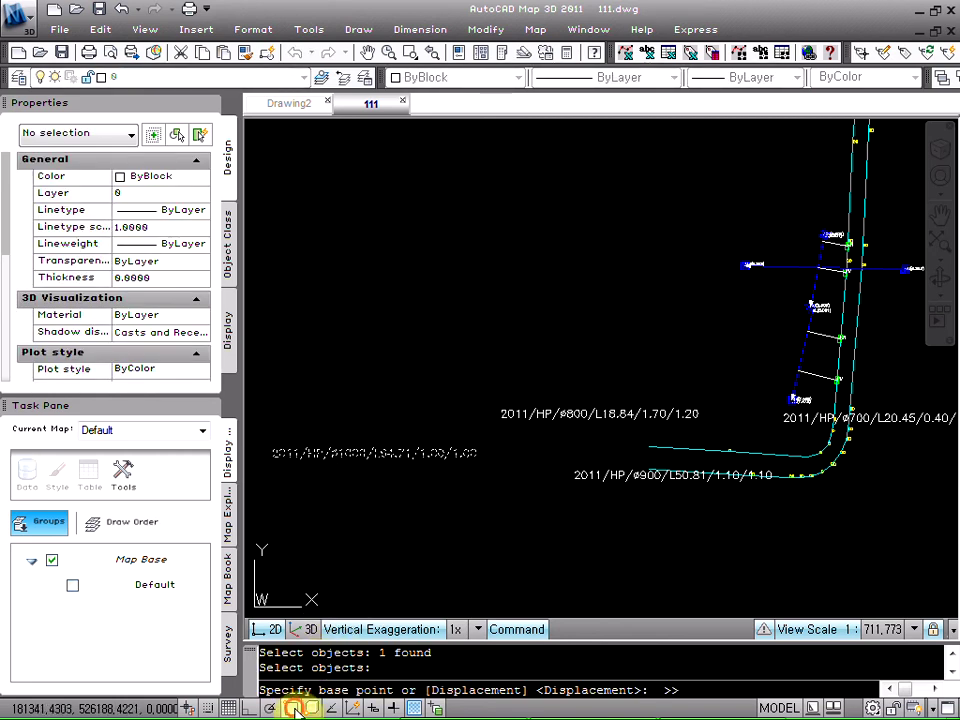
click(603, 361)
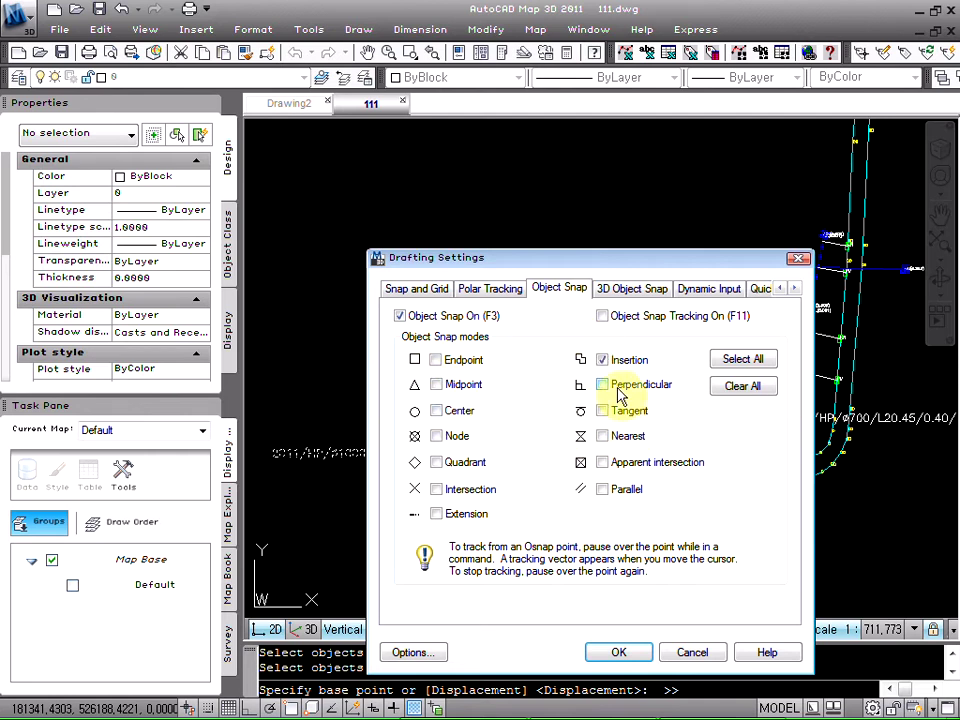
click(602, 436)
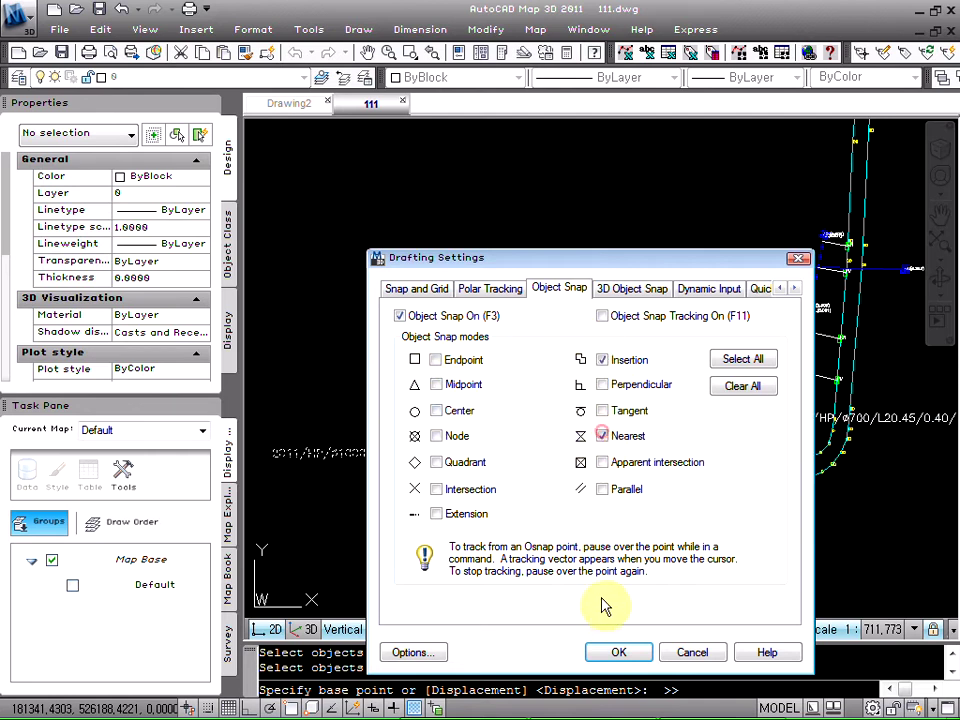
click(619, 652)
Place the ø1000 label by its insertion point on the solid pipe, just west of the dashed pipe crossing.
click(276, 455)
scroll(368, 422, down, 4)
scroll(476, 392, up, 8)
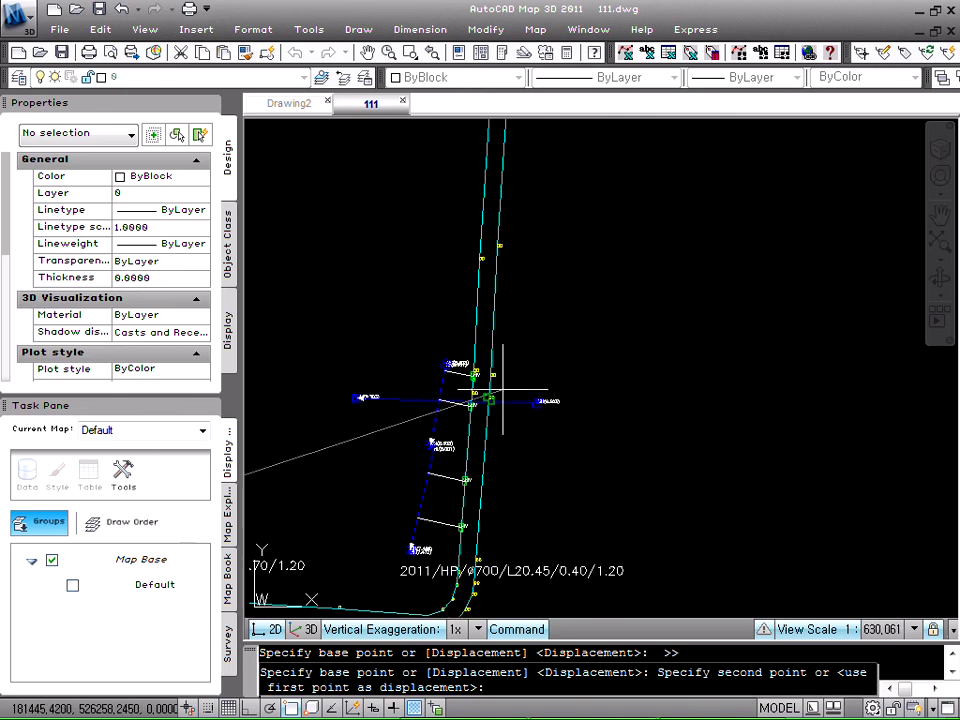
scroll(416, 386, up, 2)
click(289, 420)
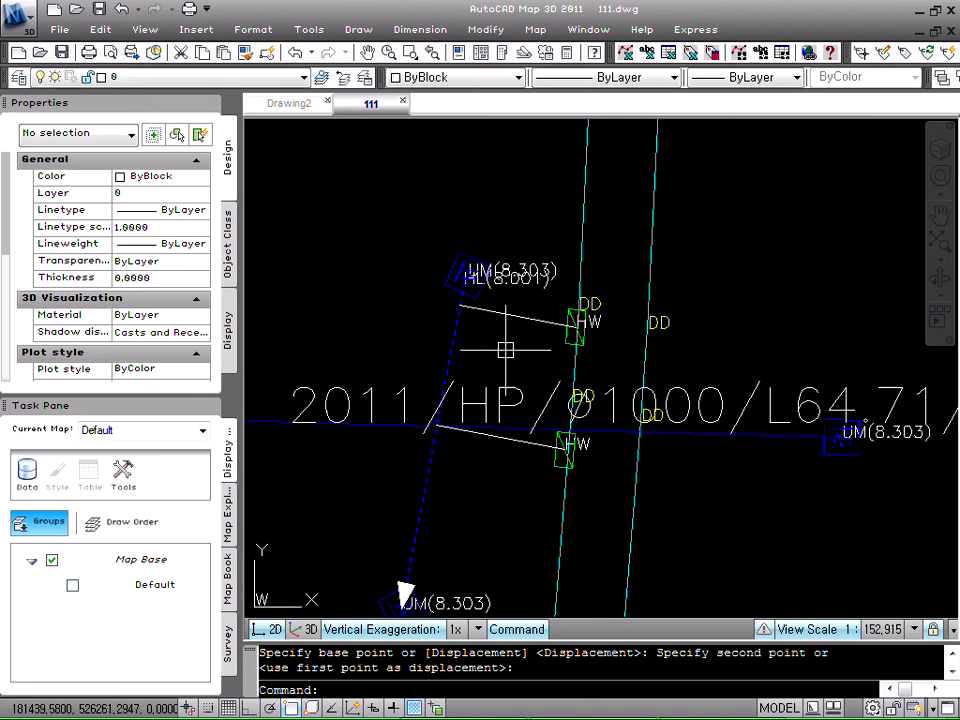
Check the contents, style and height of the ø700 pipe specification label.
scroll(524, 346, down, 6)
scroll(446, 418, down, 5)
scroll(390, 480, up, 3)
key(Escape)
key(Escape)
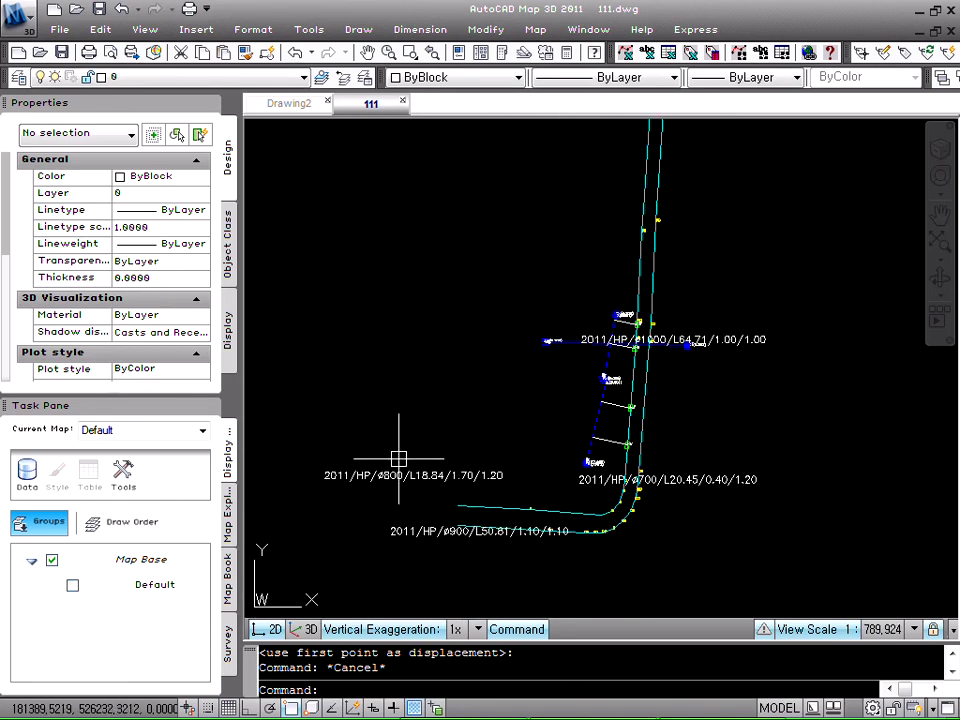
click(390, 480)
click(407, 530)
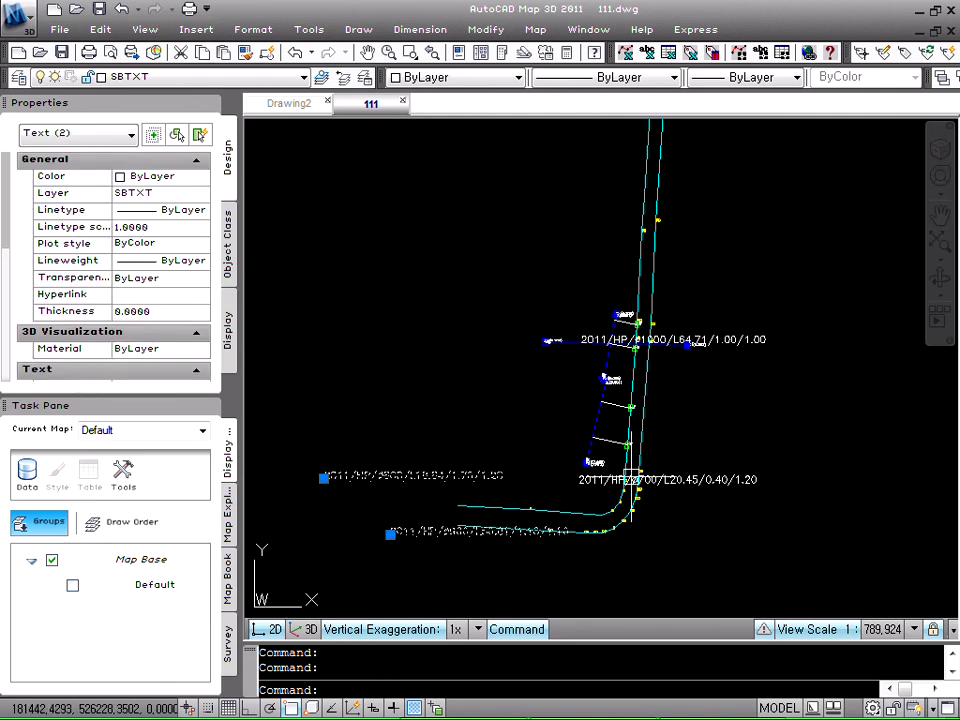
key(Escape)
click(658, 478)
scroll(135, 285, down, 3)
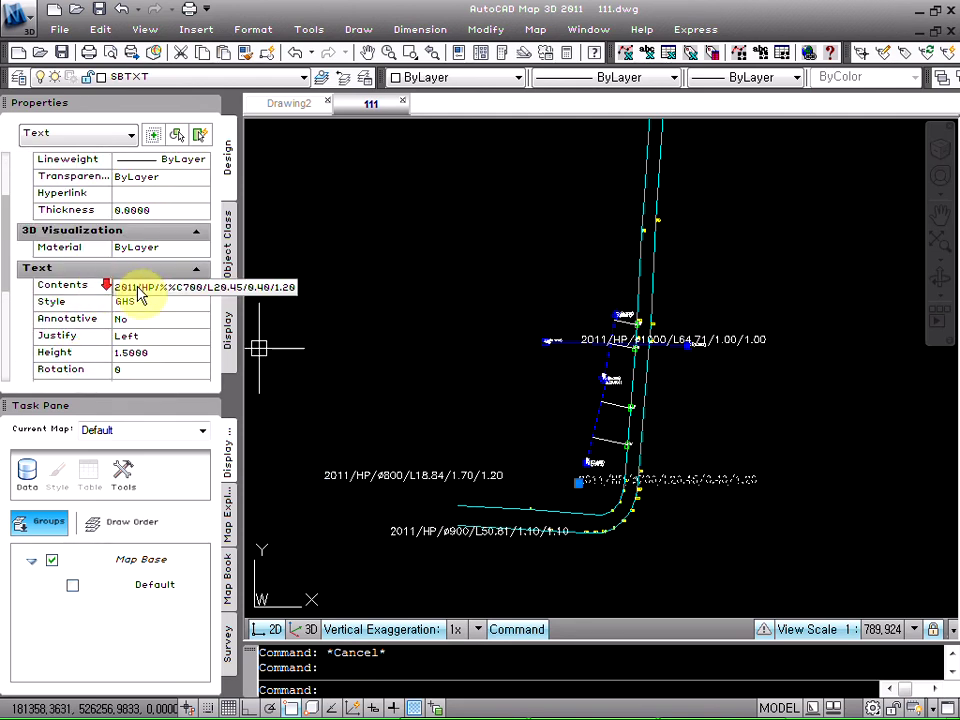
key(Escape)
Set the text height of all four pipe specification labels (ø700, ø800, ø900 and ø1000) to 0.3.
click(458, 476)
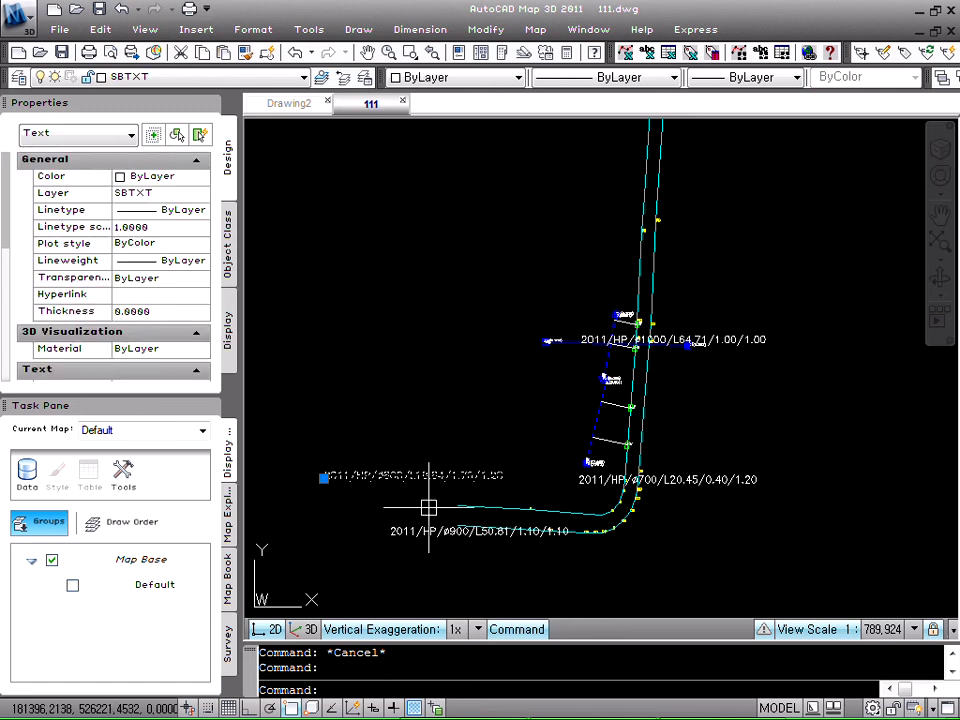
click(411, 529)
scroll(710, 417, up, 2)
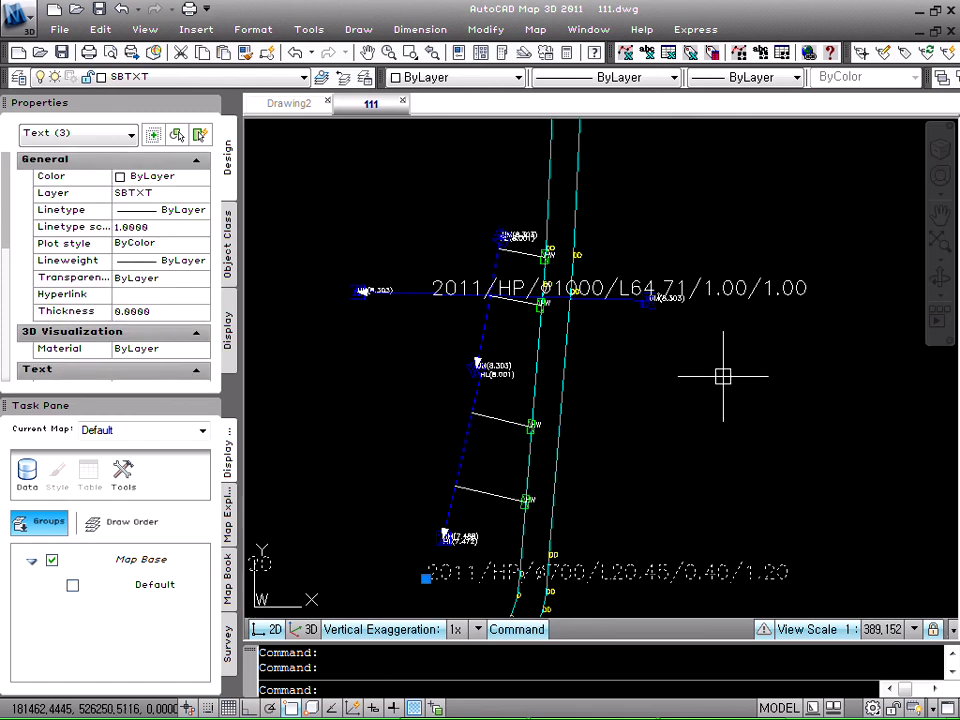
click(735, 290)
scroll(145, 298, down, 5)
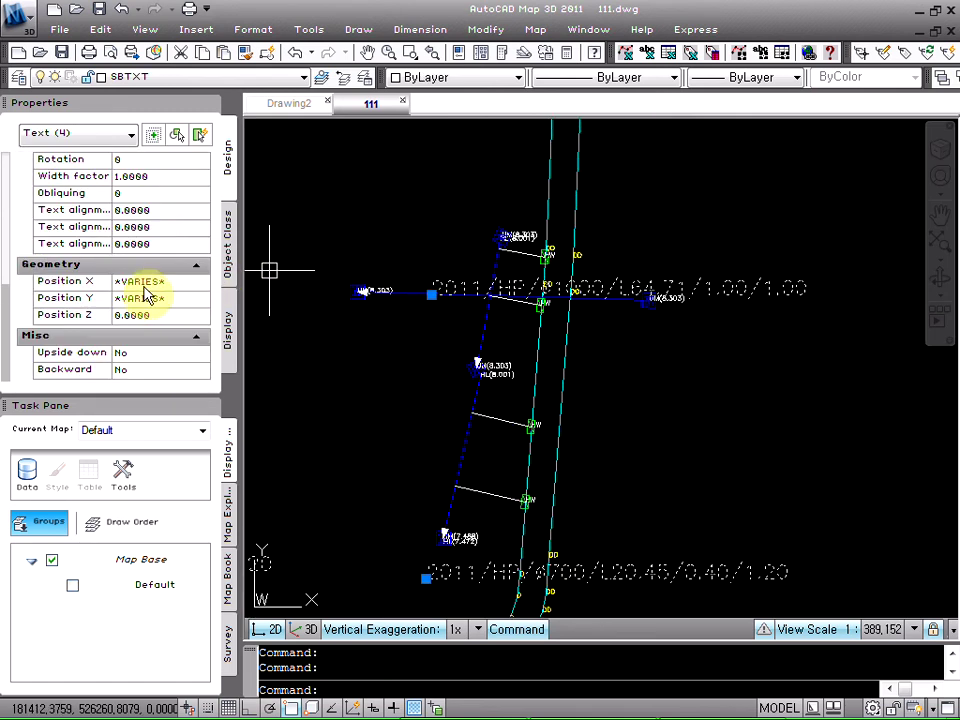
scroll(148, 270, up, 3)
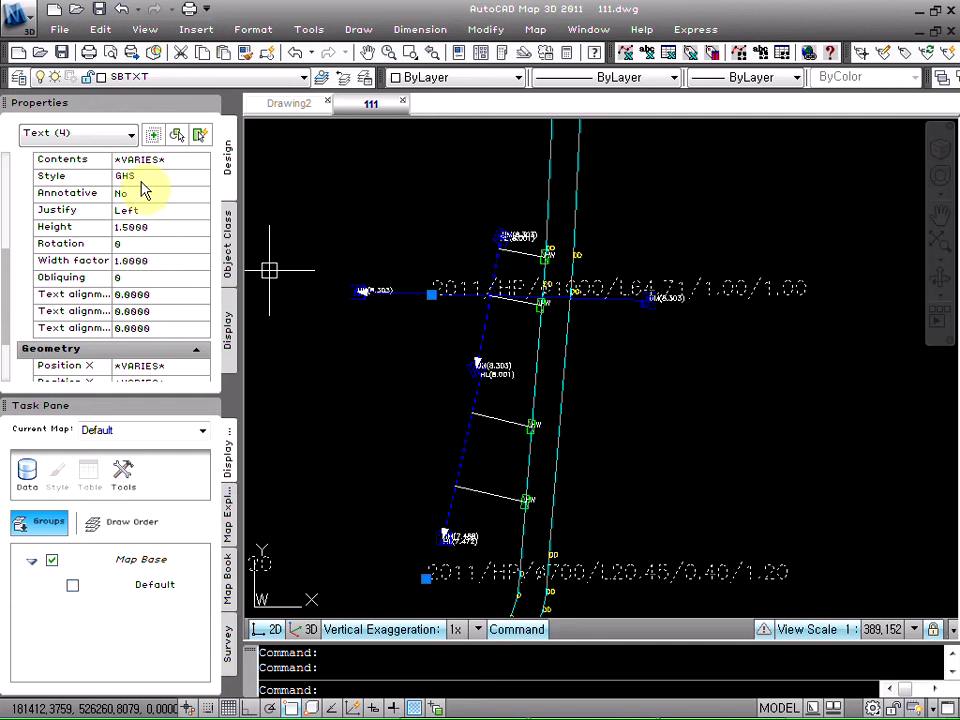
click(136, 227)
text(0)
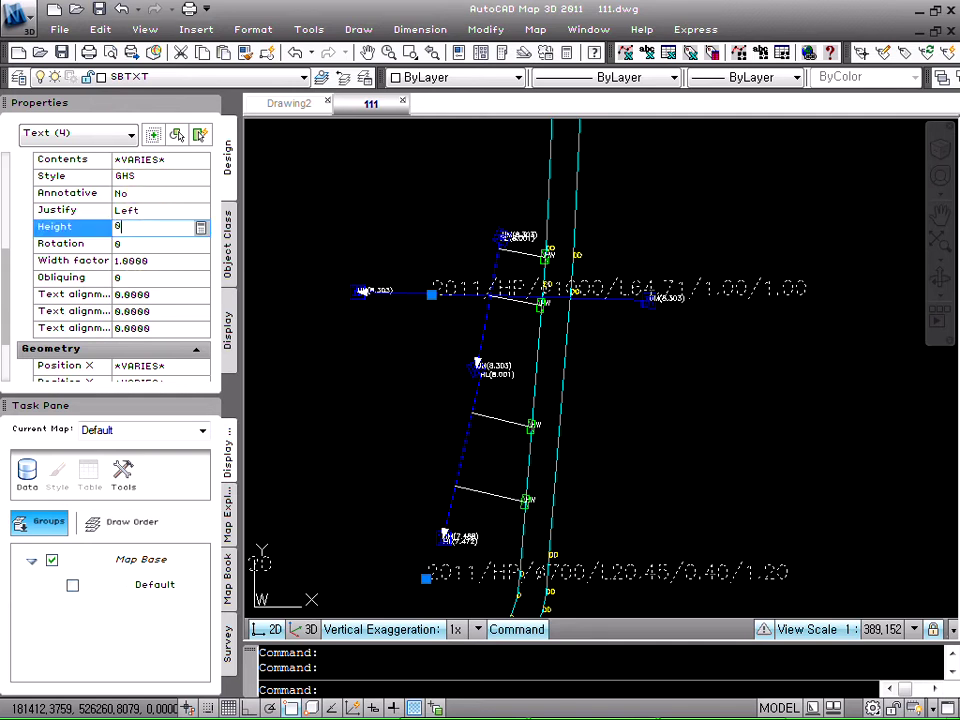
text(.3)
key(Tab)
key(Escape)
key(Escape)
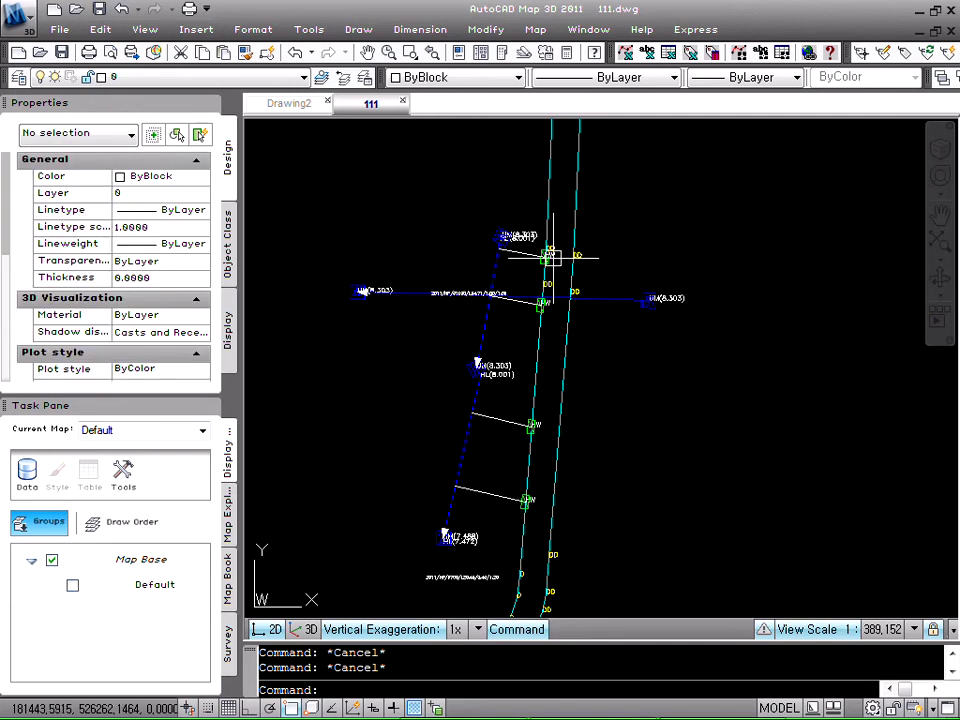
Move the ø1000 label by its insertion point to another spot on the solid pipe, just west of the dashed pipe crossing.
scroll(495, 266, up, 6)
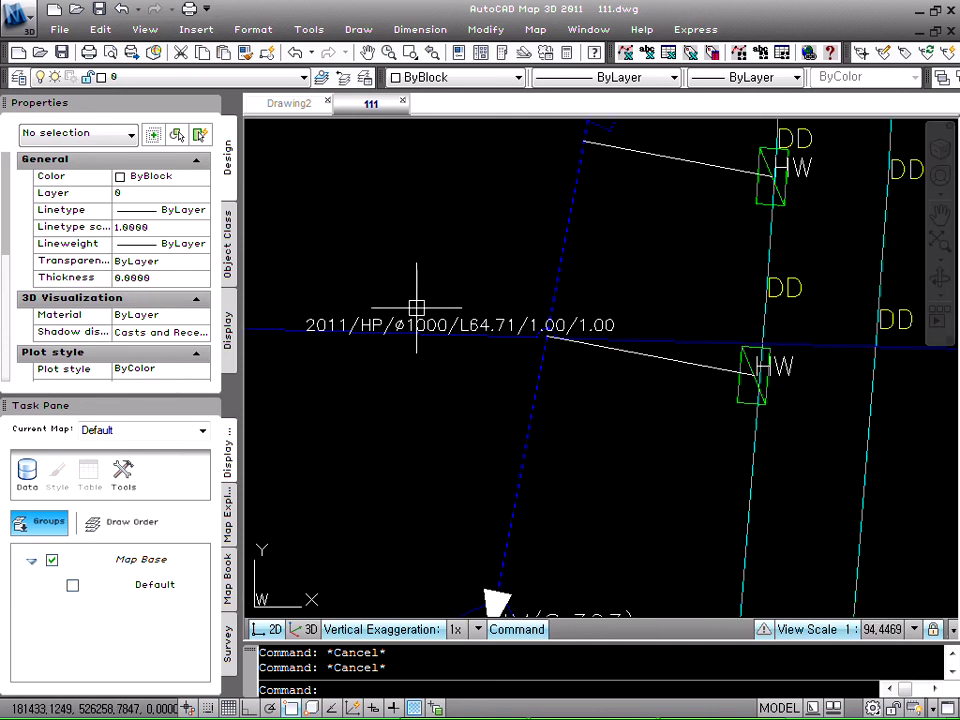
text(m)
key(Return)
click(408, 321)
key(Return)
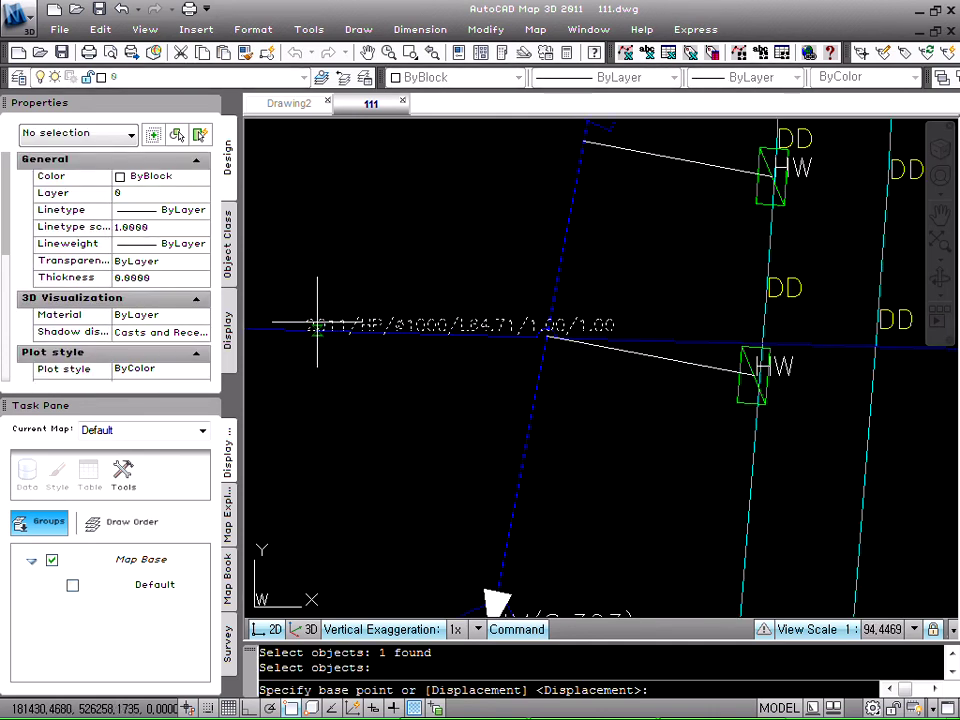
click(308, 325)
scroll(660, 304, down, 2)
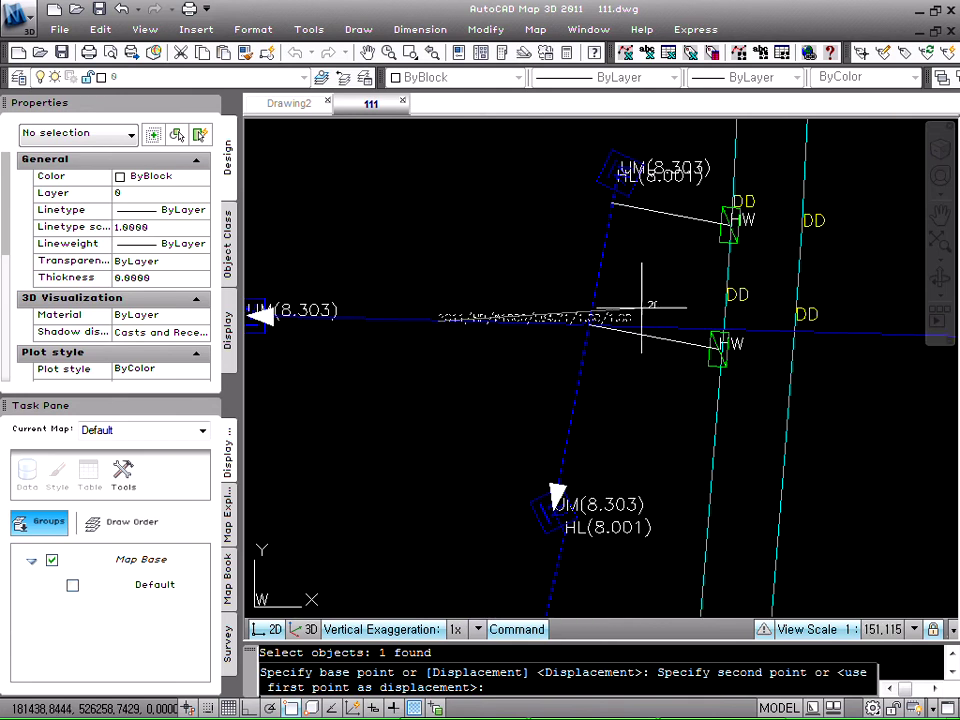
click(397, 318)
scroll(397, 318, down, 6)
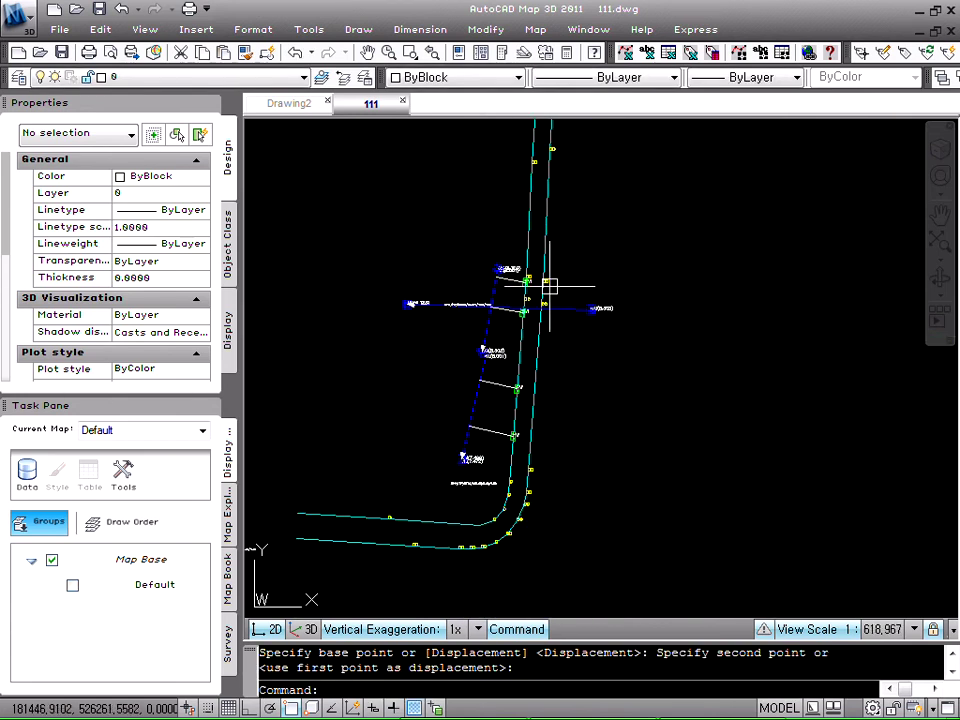
Move the ø700 label by its insertion point to beside the lower dashed pipe, between the two southern connecting lines.
scroll(452, 492, up, 3)
key(Return)
click(447, 476)
key(Return)
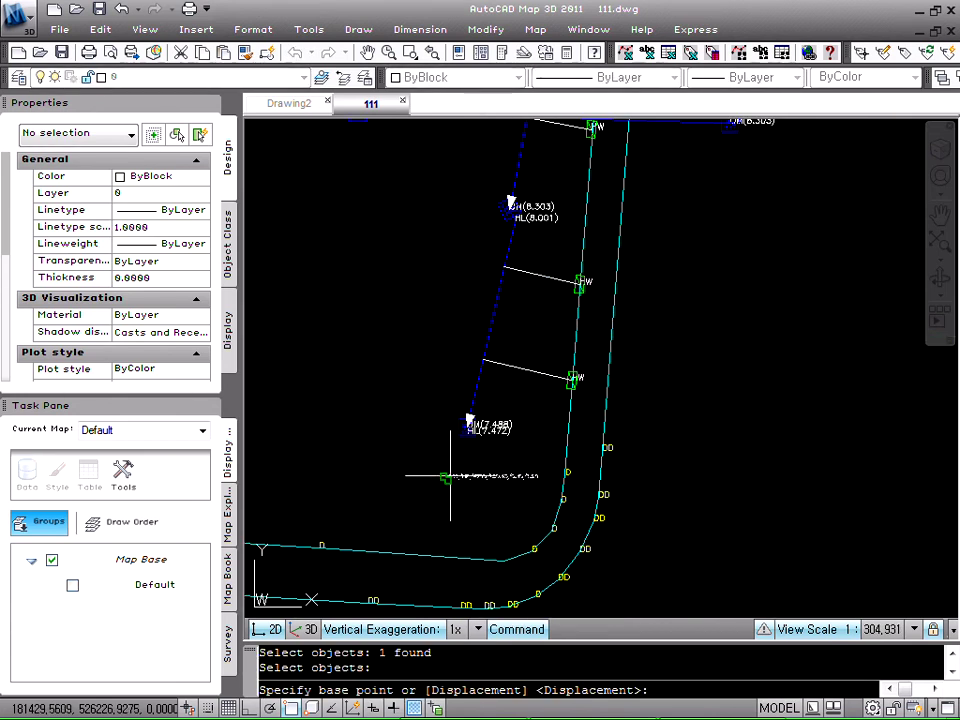
click(444, 477)
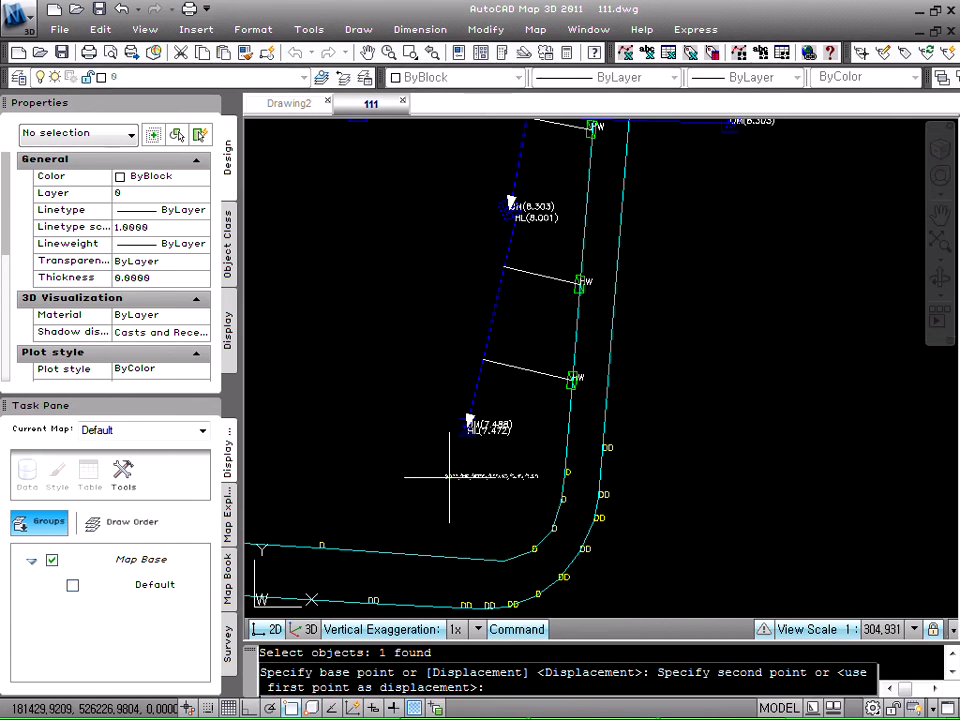
click(506, 317)
scroll(496, 335, down, 4)
key(Escape)
key(Escape)
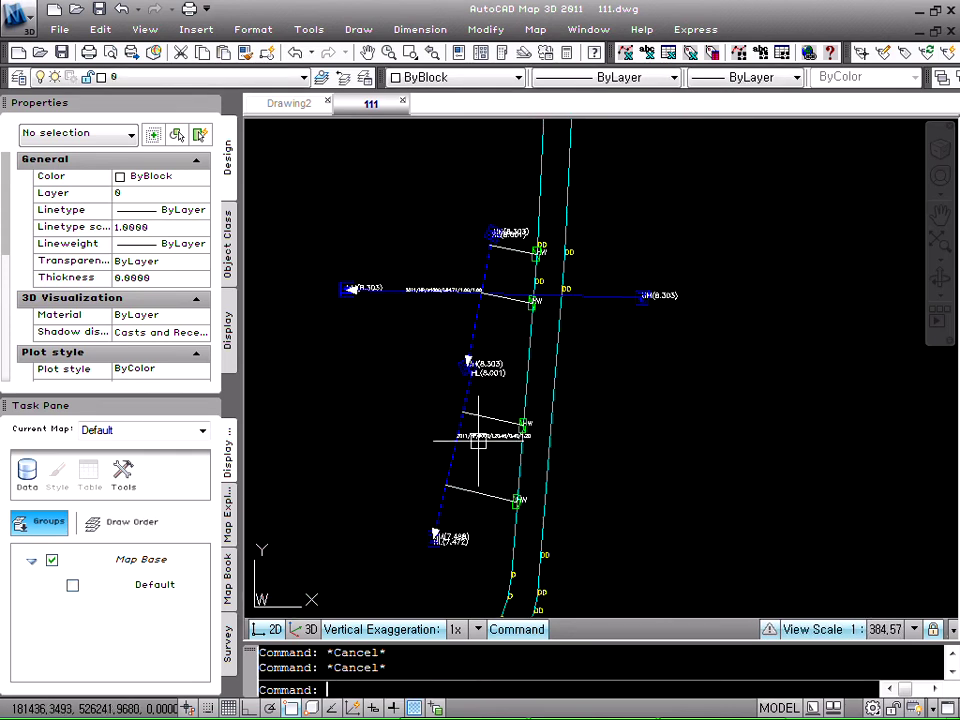
Copy the ø700 label to beside the upper dashed pipe, just below the connecting line near the solid pipe crossing.
text(co)
key(Return)
click(463, 432)
key(Return)
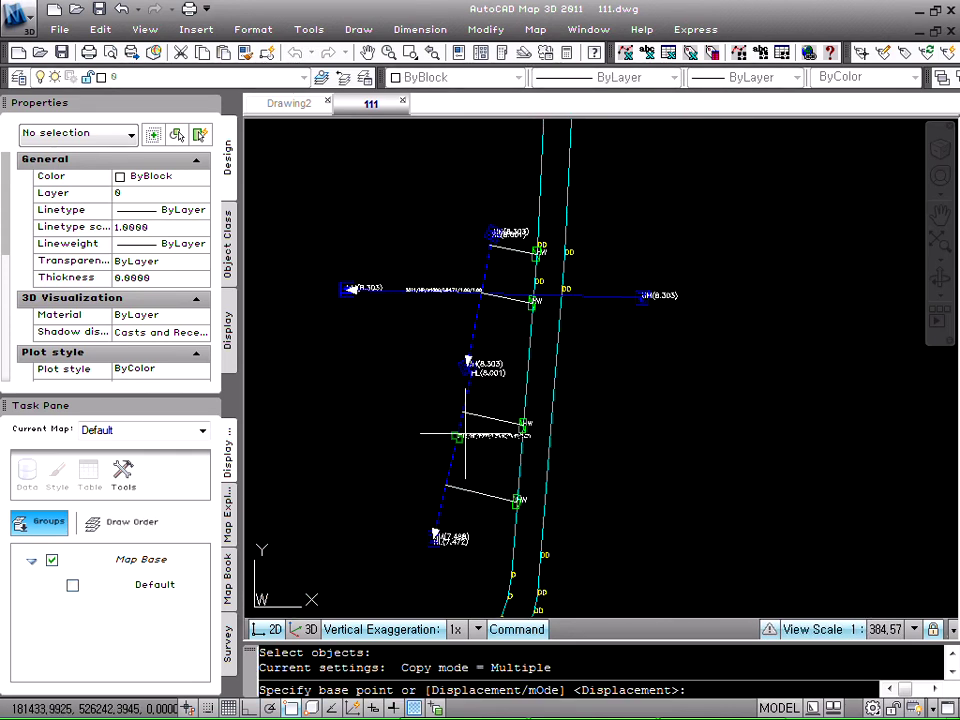
click(463, 432)
click(481, 314)
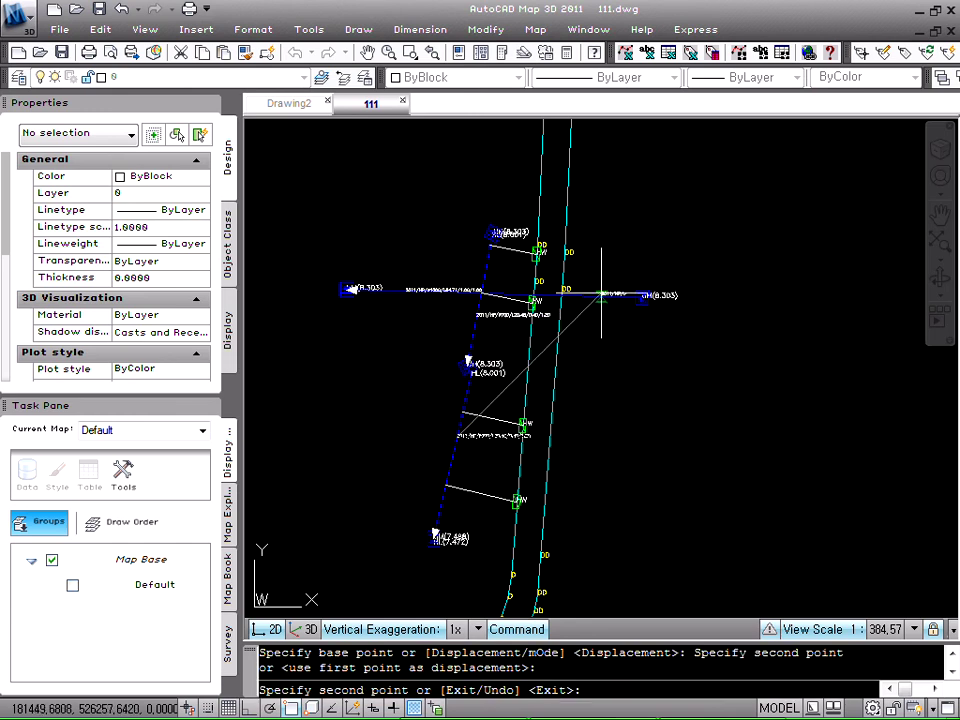
scroll(601, 293, up, 2)
scroll(601, 293, down, 2)
key(Escape)
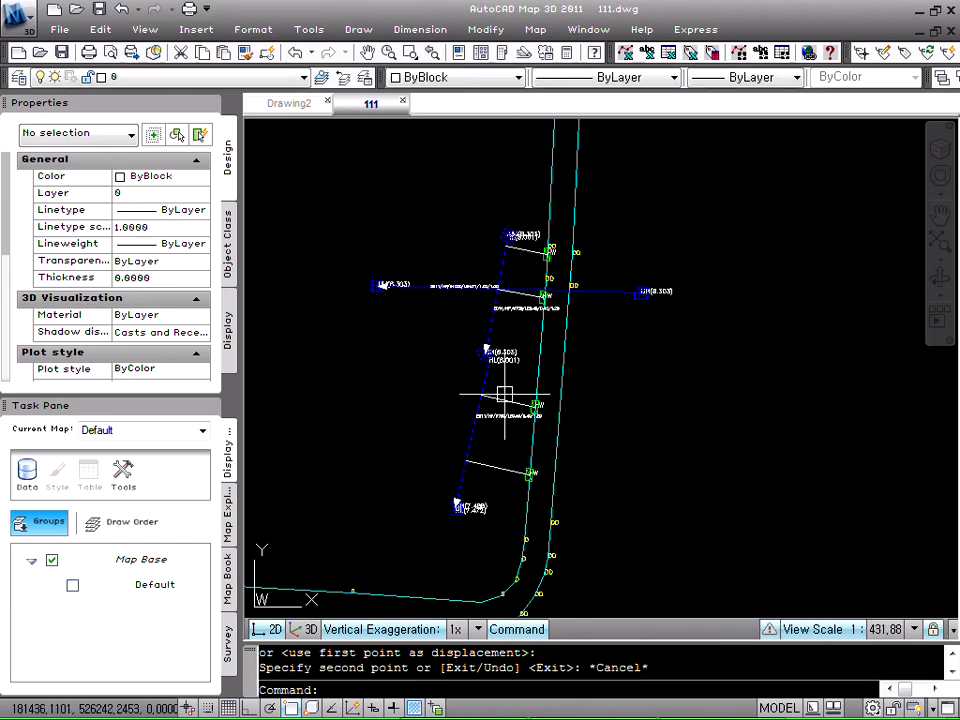
key(Escape)
key(Escape)
Erase the leftover pipe specification label just southwest of the road's western end.
text(p)
key(Return)
drag(558, 403, 664, 261)
key(Escape)
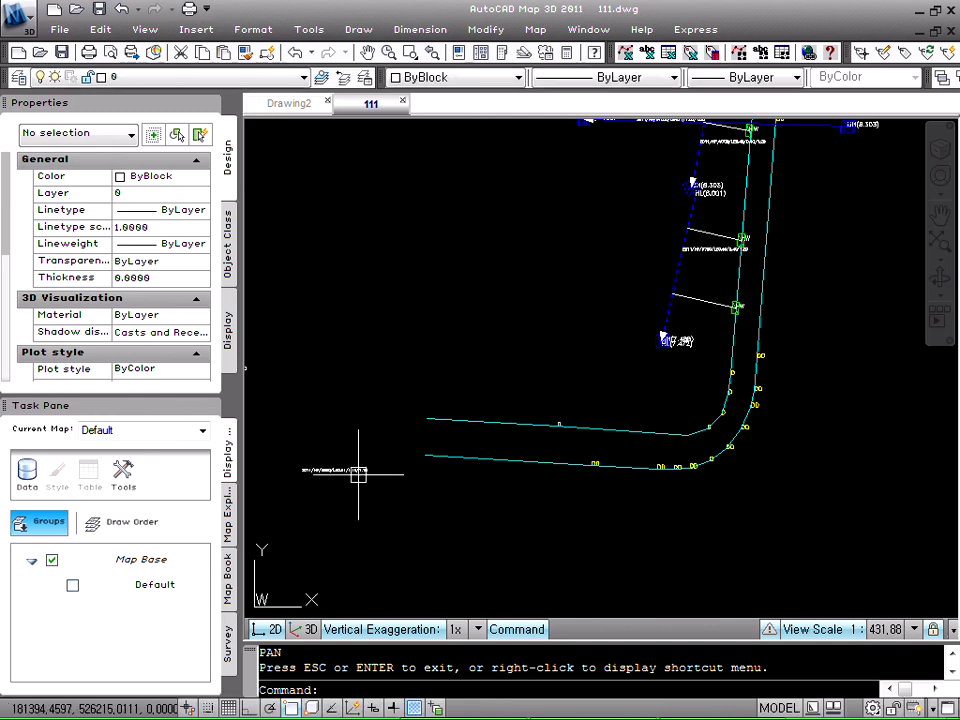
key(Escape)
text(e)
key(Return)
click(378, 491)
click(377, 429)
key(Return)
scroll(377, 429, down, 2)
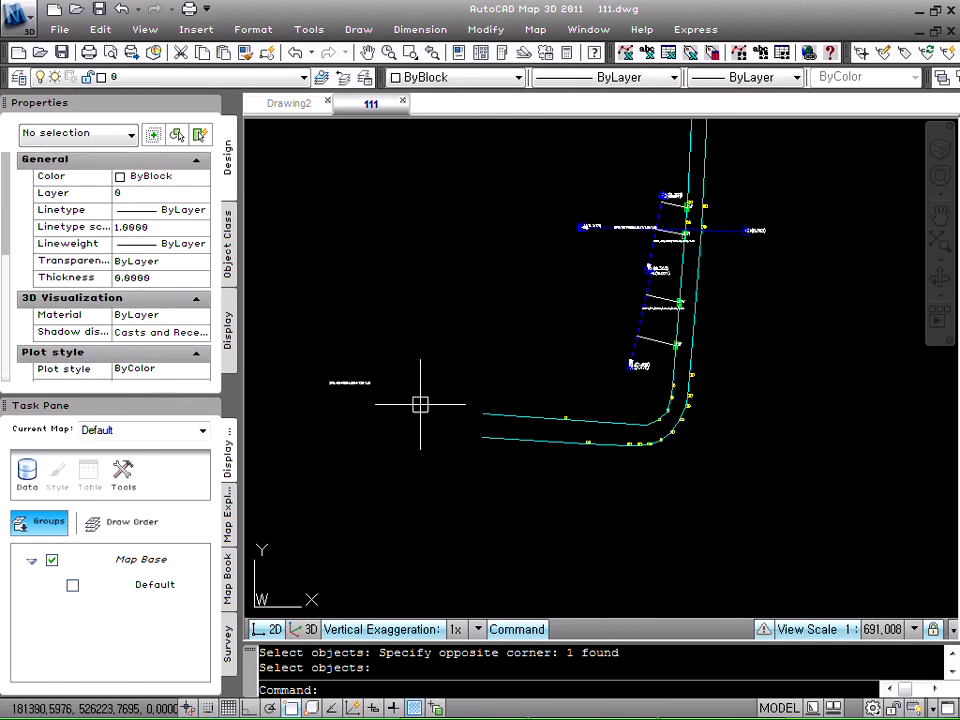
Erase the remaining leftover pipe specification label west of the road.
key(Escape)
key(Escape)
text(e)
key(Return)
click(378, 427)
click(343, 392)
key(Return)
Examine the placement of the ø1000 label and both ø700 labels relative to the solid and dashed pipes.
text(p)
key(Return)
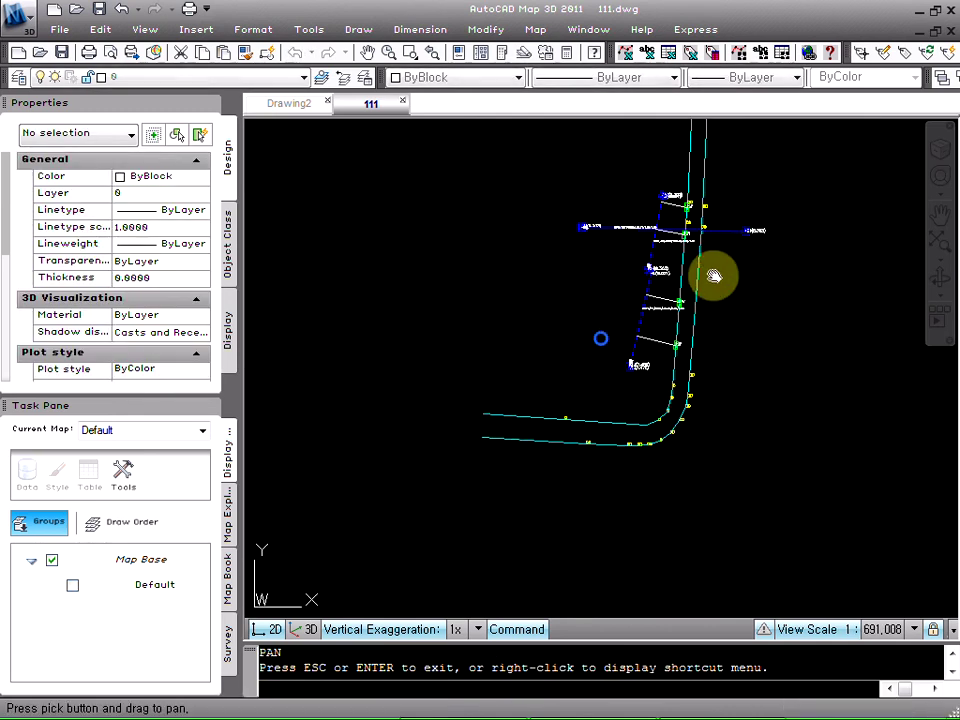
scroll(709, 276, up, 3)
key(Escape)
scroll(495, 378, up, 2)
key(Escape)
key(Escape)
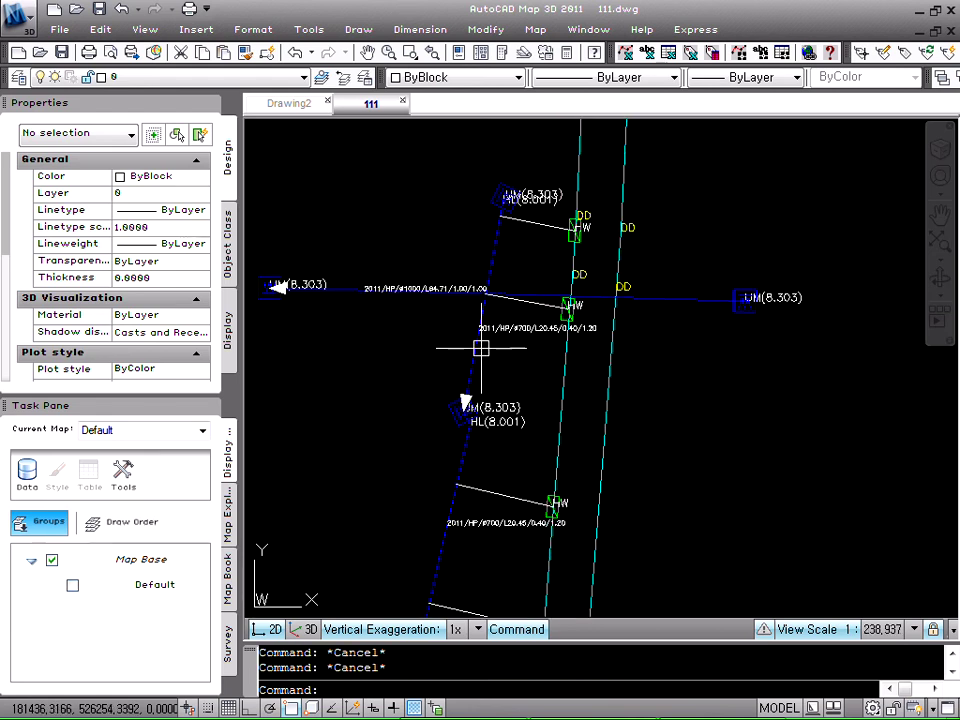
click(345, 289)
key(Escape)
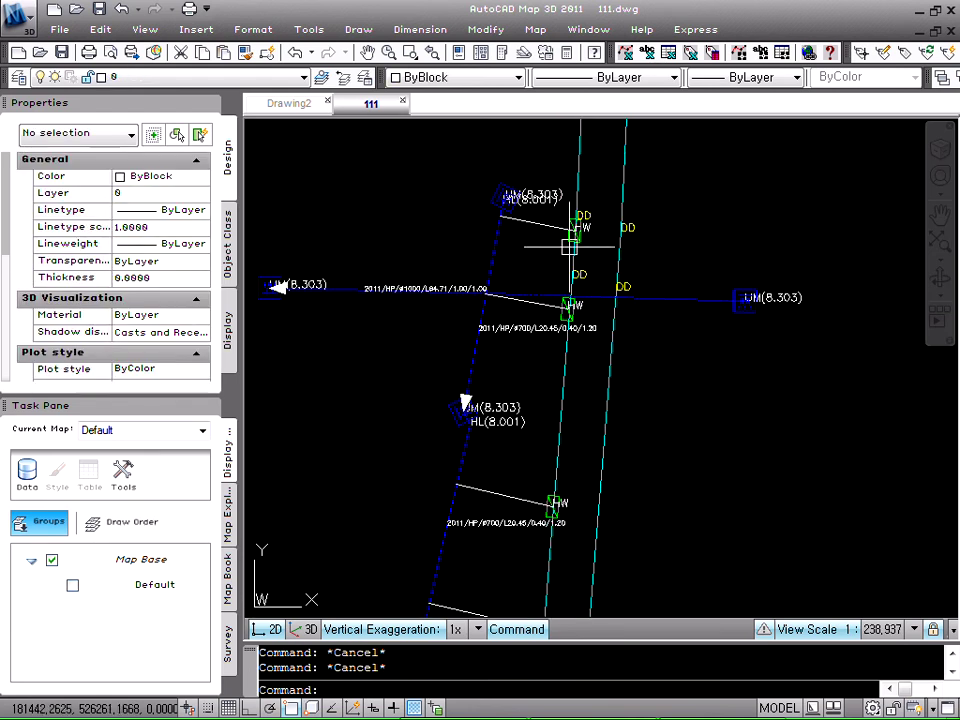
scroll(625, 284, down, 2)
scroll(530, 464, up, 2)
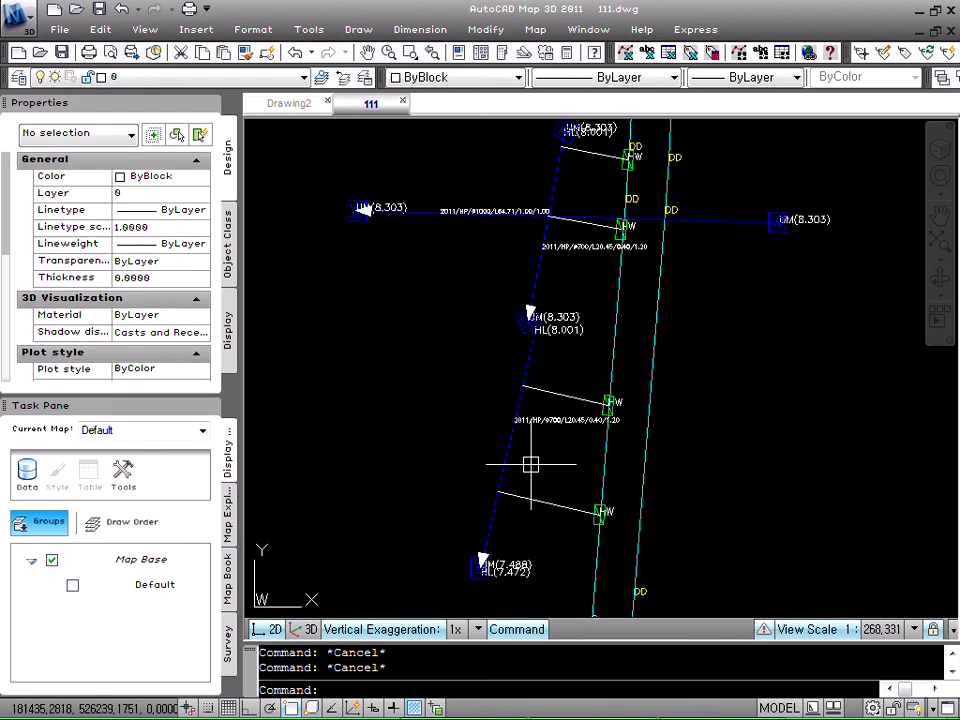
click(506, 444)
key(Escape)
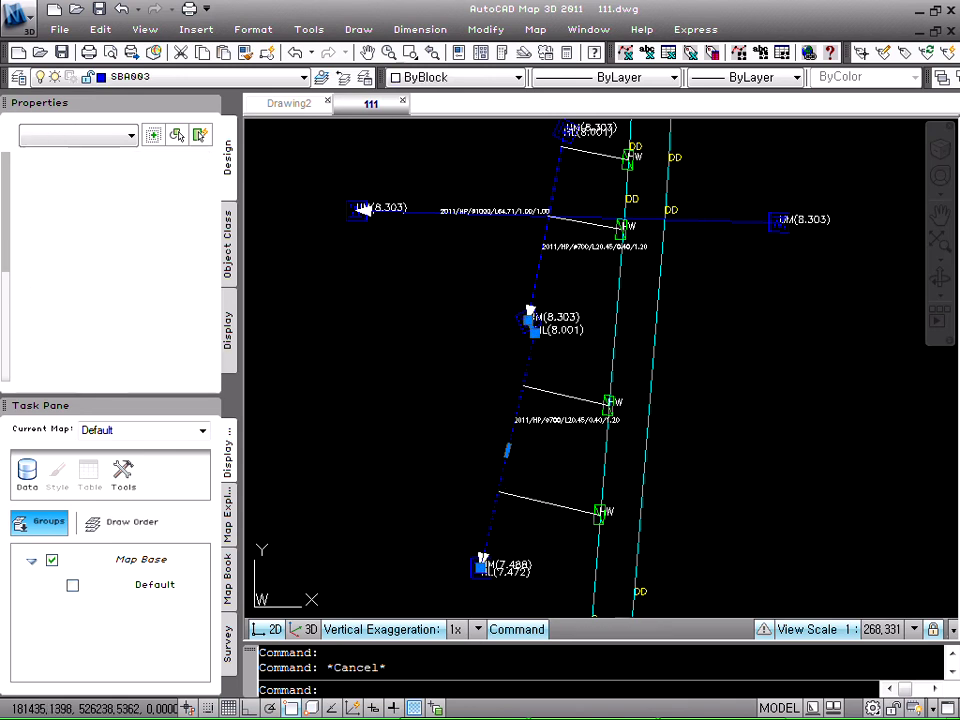
scroll(533, 467, up, 4)
key(Escape)
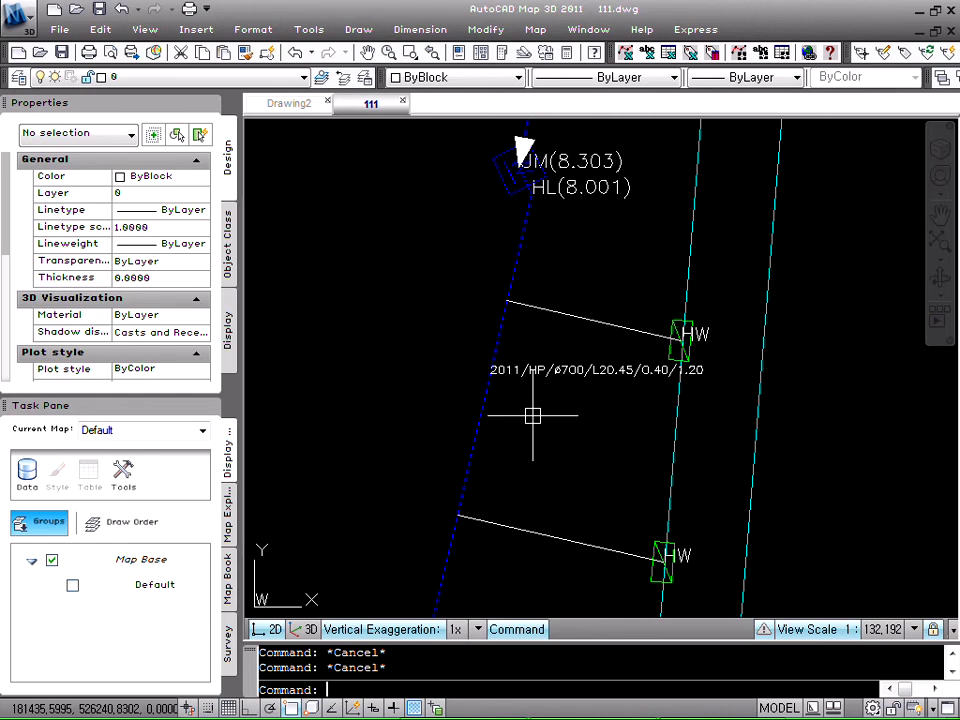
scroll(480, 427, down, 3)
scroll(500, 413, up, 4)
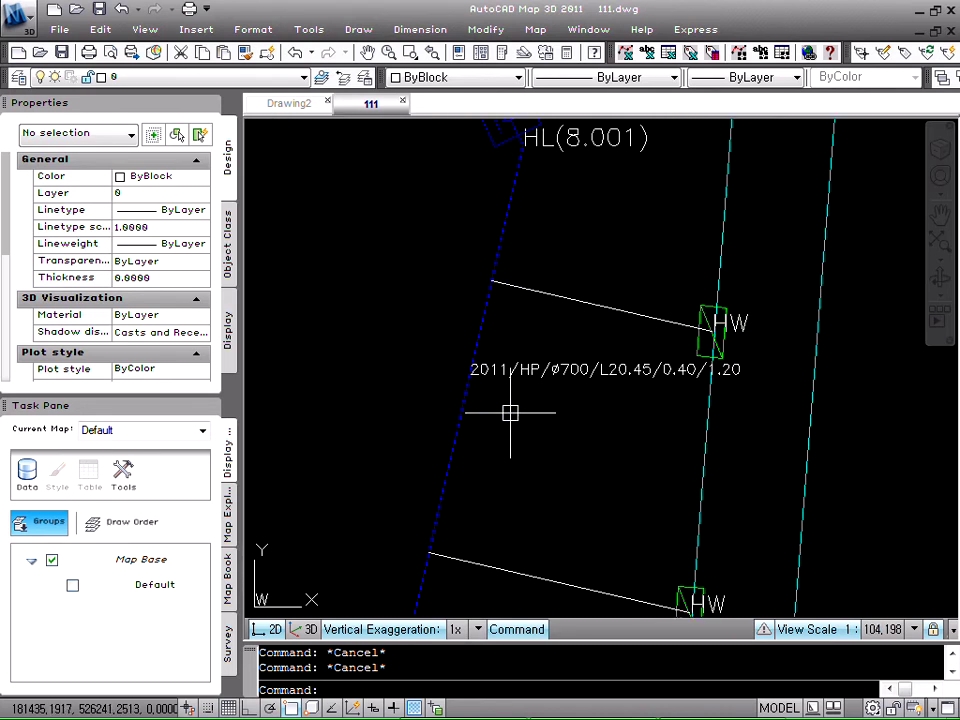
text(m)
key(Return)
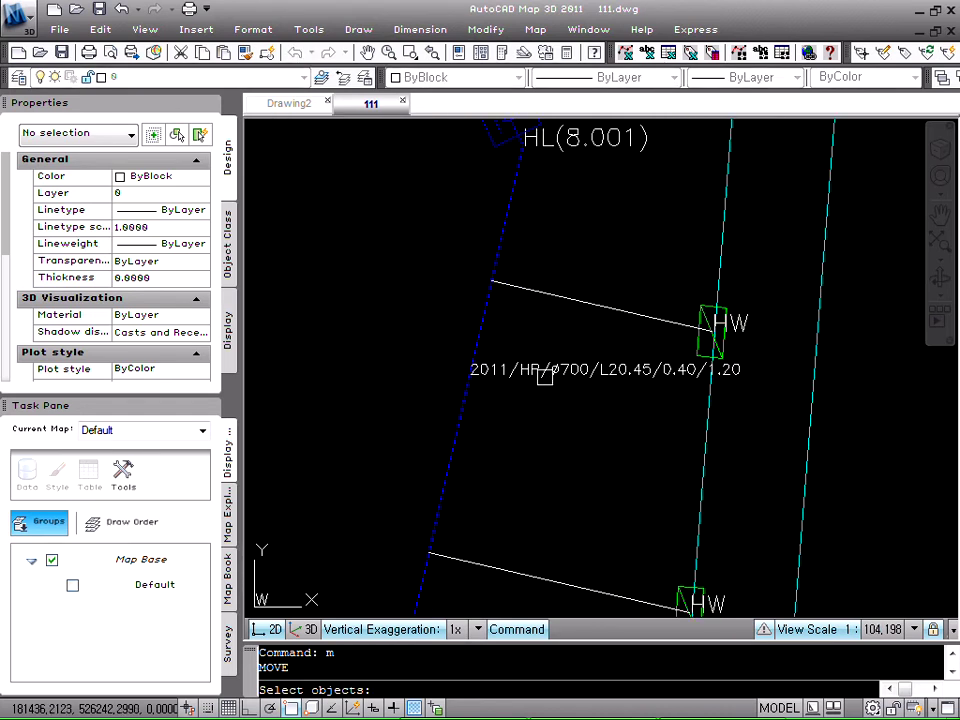
key(Escape)
Draw a polyline leader from the lower dashed pipe, angled up northeast and continued horizontally east below the ø700 label with Ortho on.
text(pl)
key(Return)
click(455, 443)
click(508, 415)
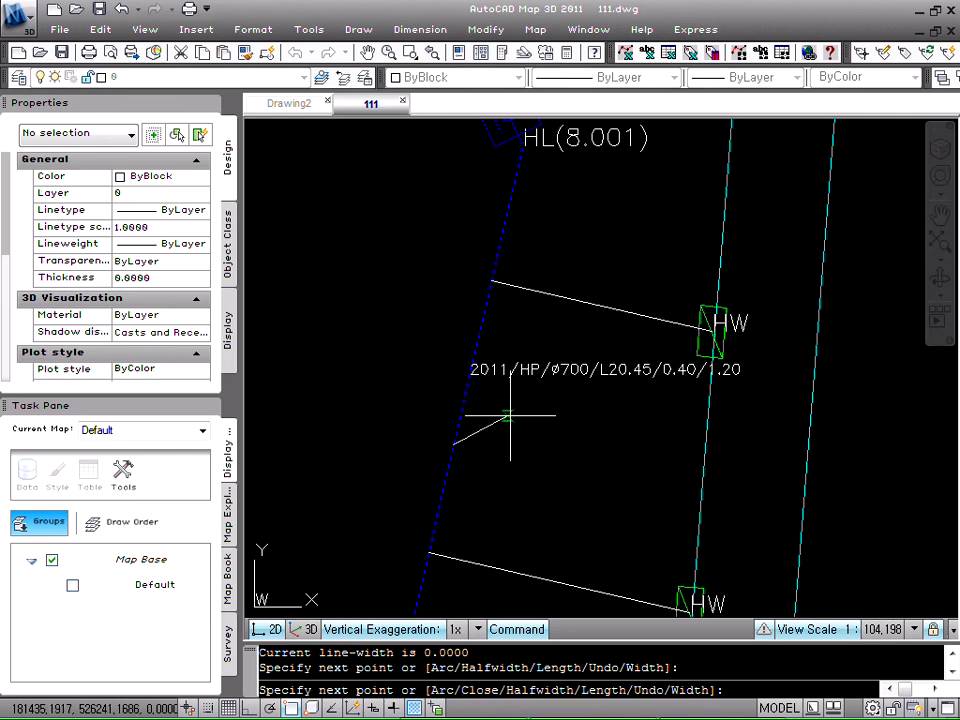
key(F8)
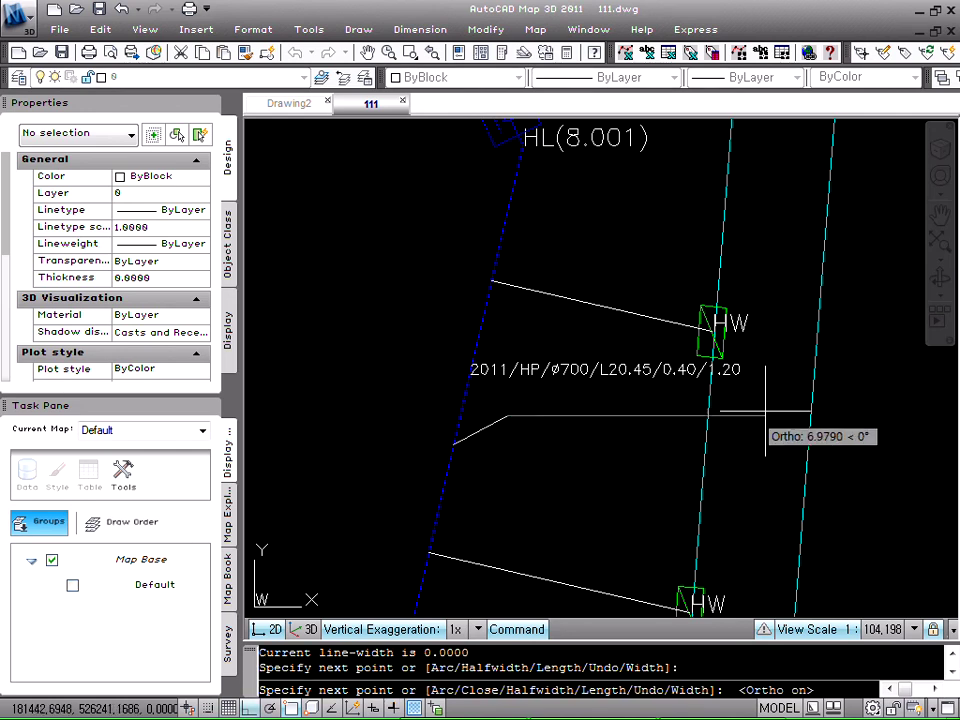
click(826, 413)
key(Return)
key(Escape)
key(Escape)
Move the lower ø700 label with Ortho off so that it sits just above the leader's horizontal segment.
text(m)
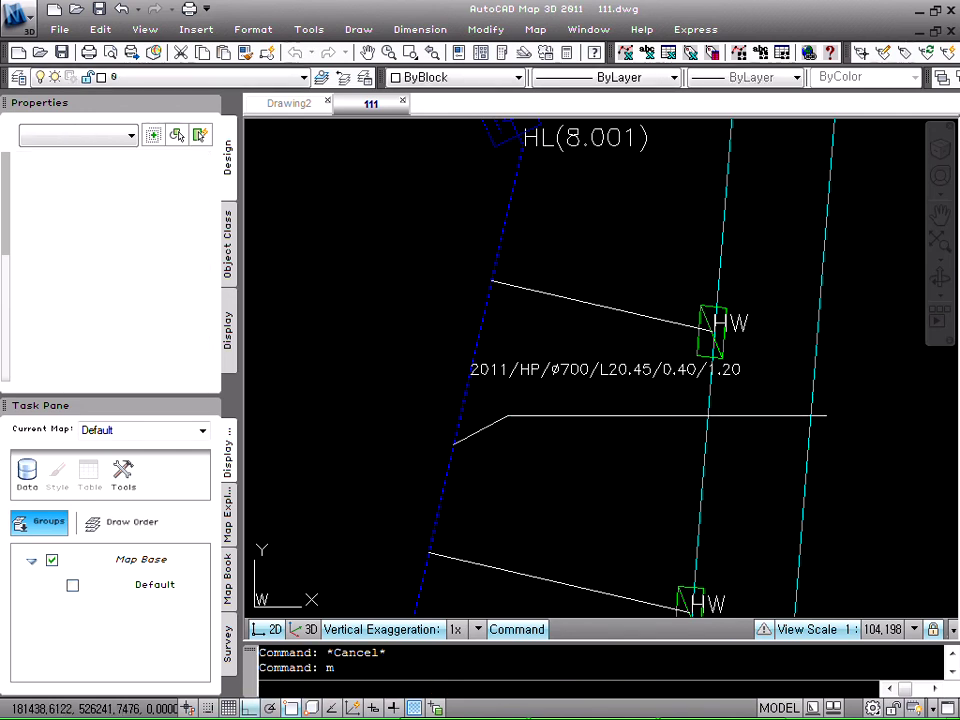
key(Return)
click(579, 370)
key(Return)
click(580, 412)
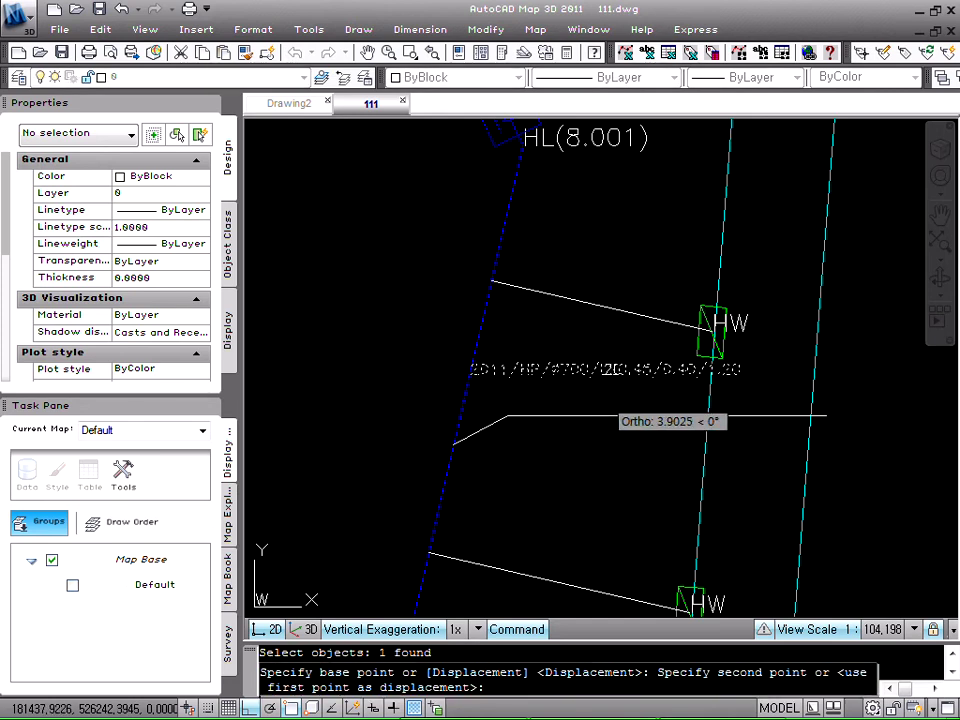
key(F8)
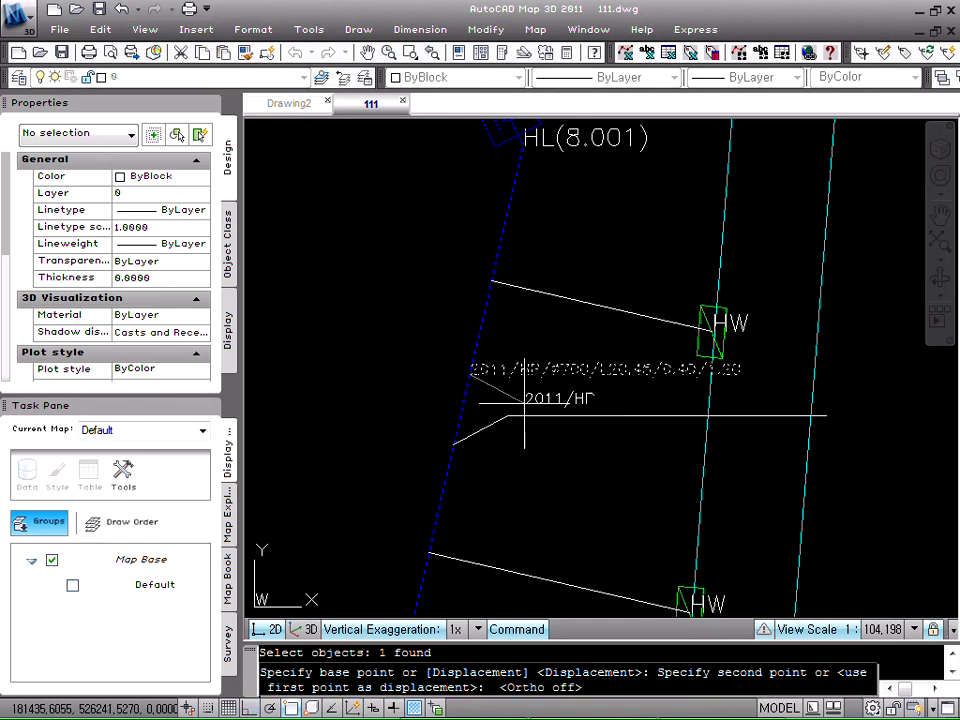
click(514, 405)
key(Escape)
key(Escape)
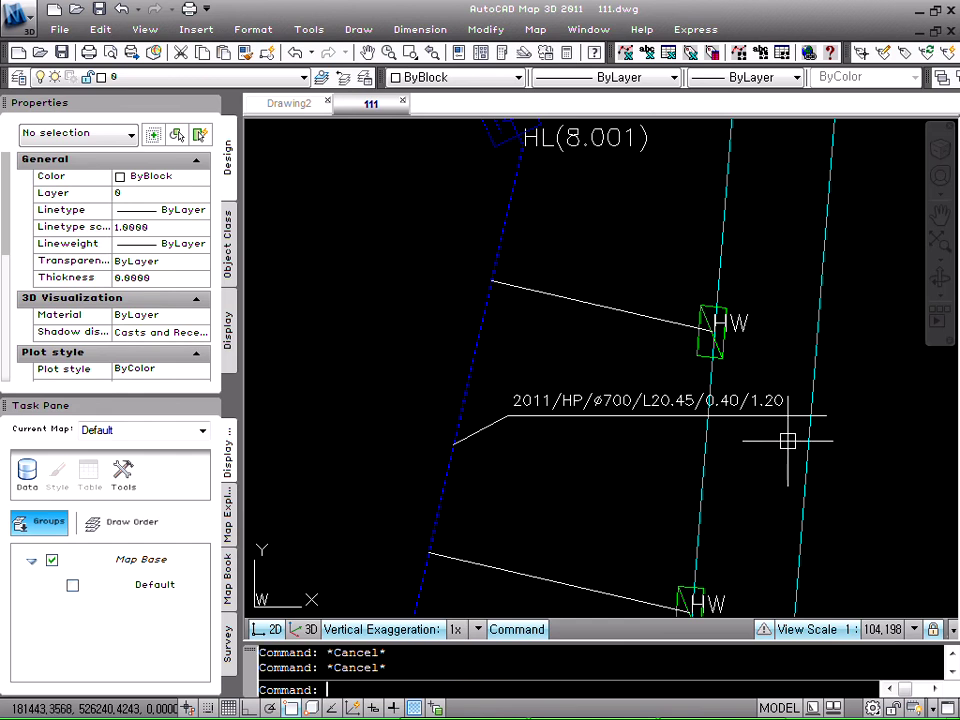
Break off the leader's excess eastern end just past the ø700 label text.
text(b)
key(Return)
click(798, 415)
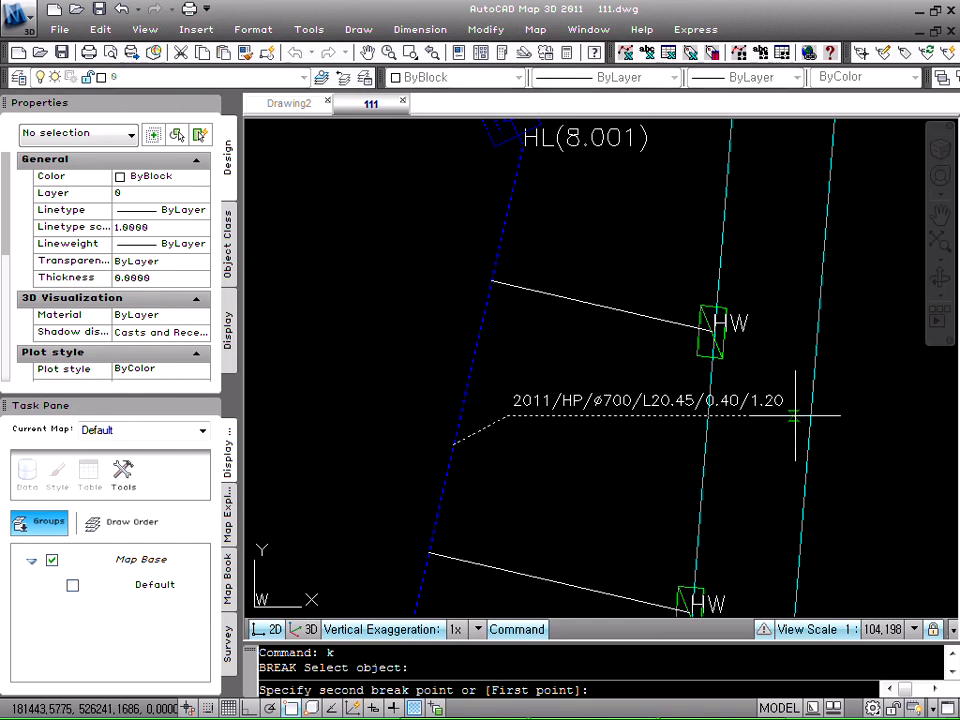
click(846, 426)
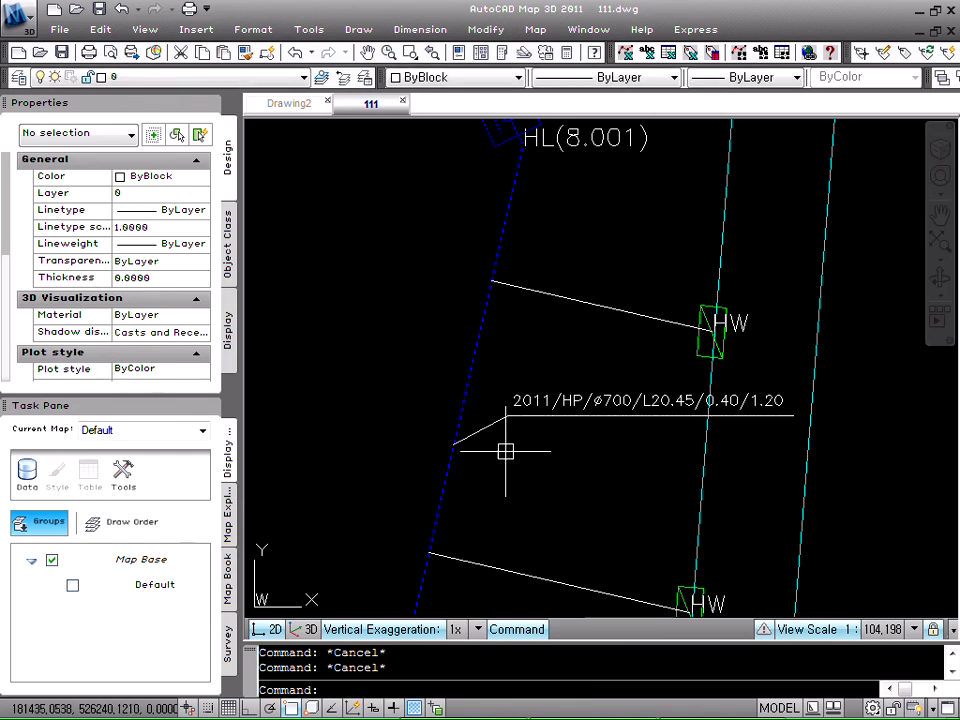
Undo the leader break, the ø700 label move and the leader polyline.
text(u)
key(Return)
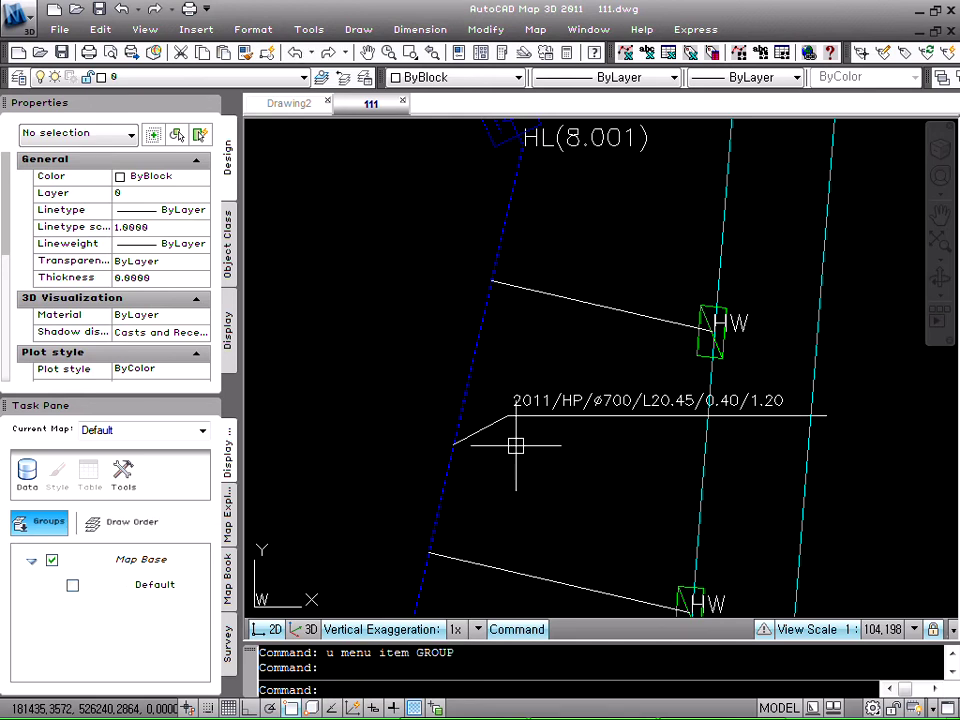
key(Return)
key(Return)
key(Escape)
key(Escape)
scroll(515, 445, down, 3)
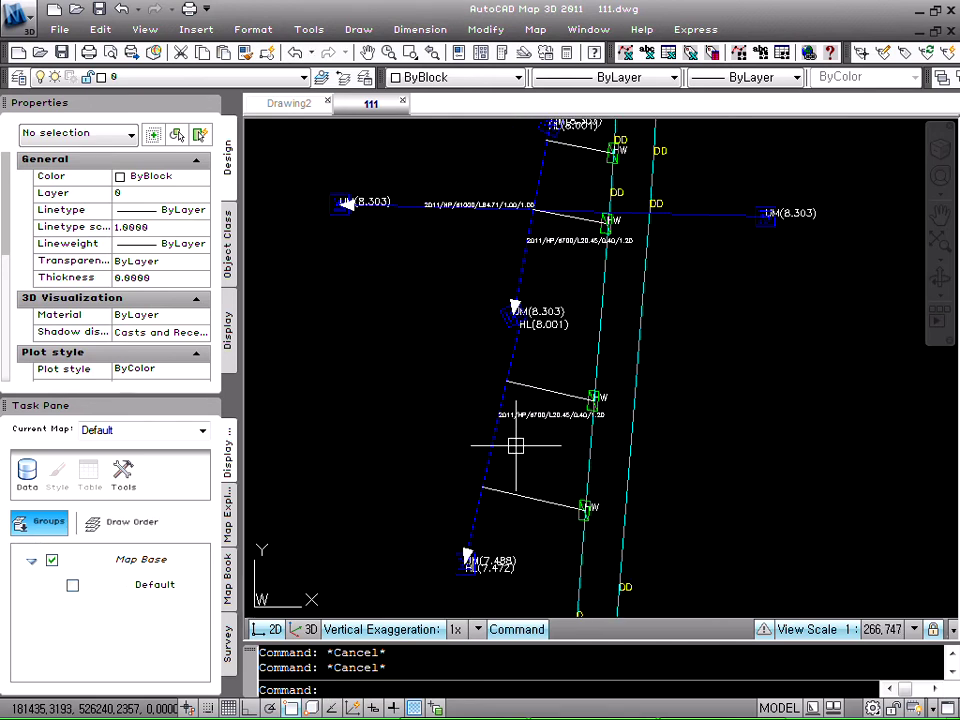
Load the AutoLISP routine 제원 지시선 빼기.lsp from the Download folder.
click(308, 30)
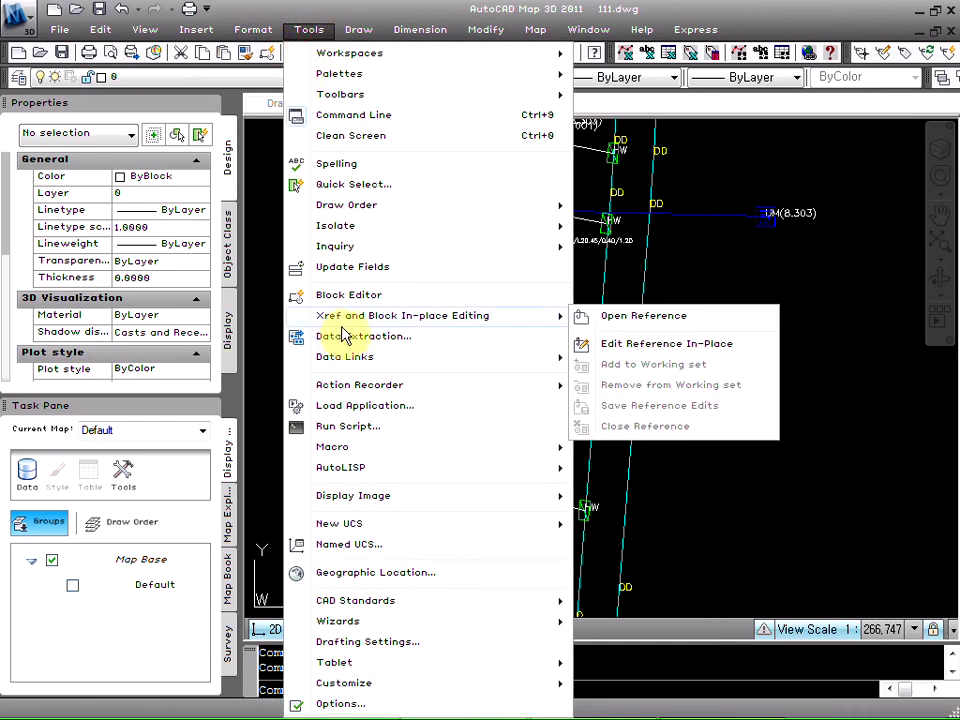
click(355, 405)
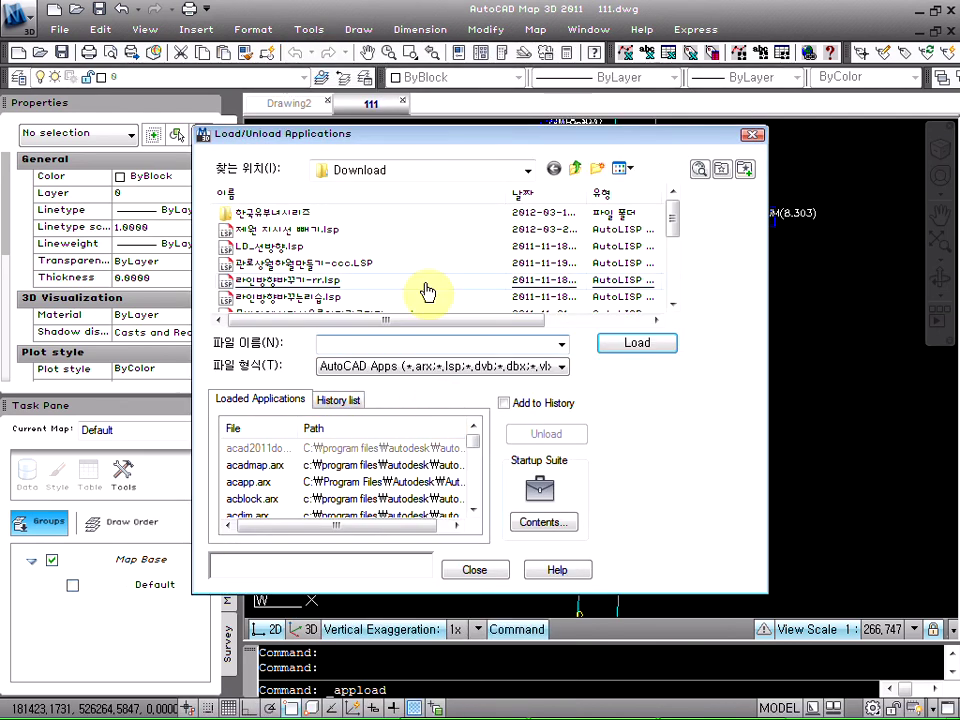
scroll(429, 291, down, 6)
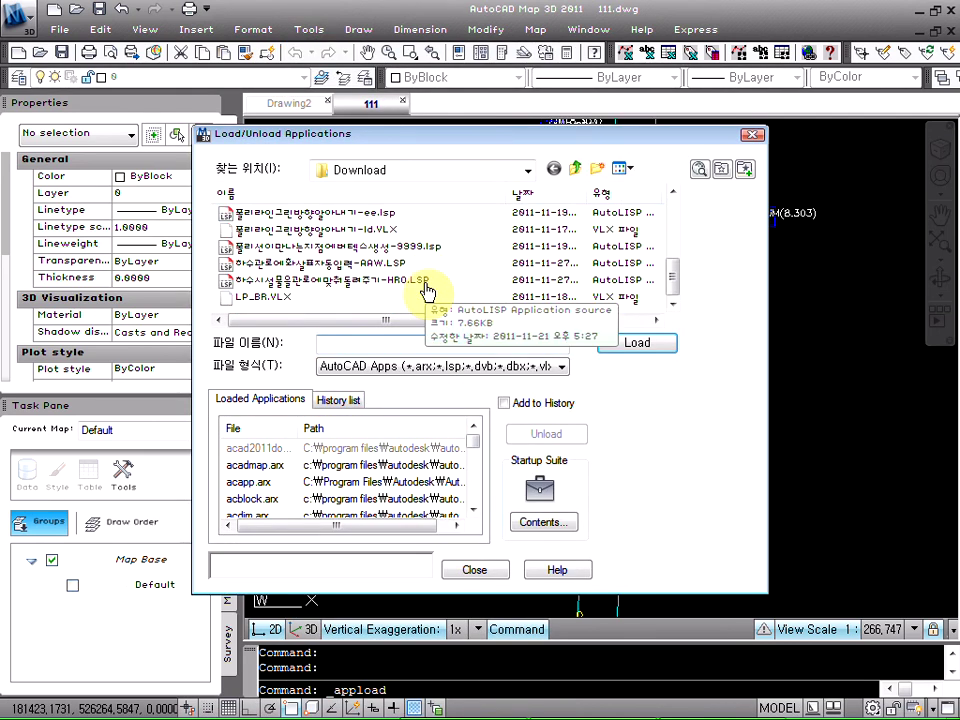
scroll(427, 291, up, 2)
scroll(427, 291, up, 2)
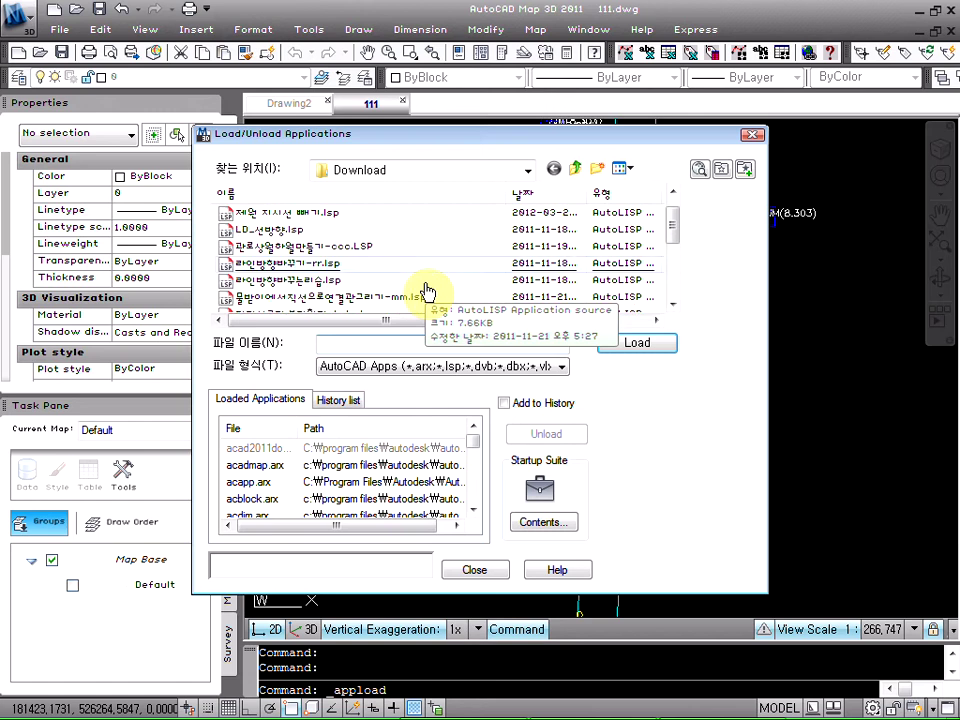
double_click(336, 214)
click(362, 297)
click(474, 569)
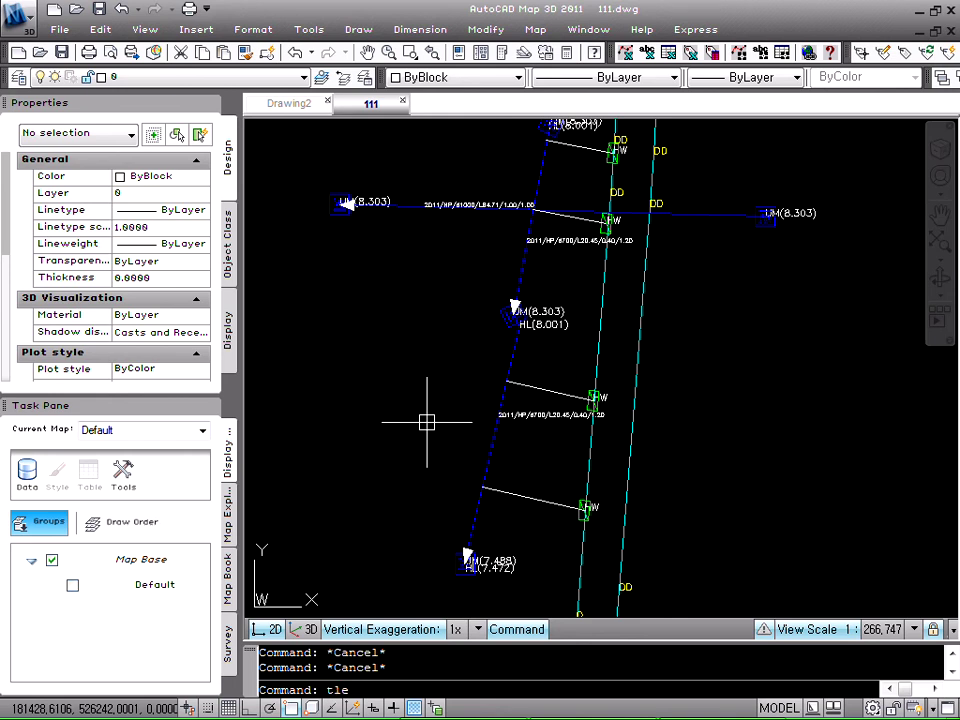
Run the TLE routine on the ø1000 label and both ø700 labels to add their leader lines.
key(Return)
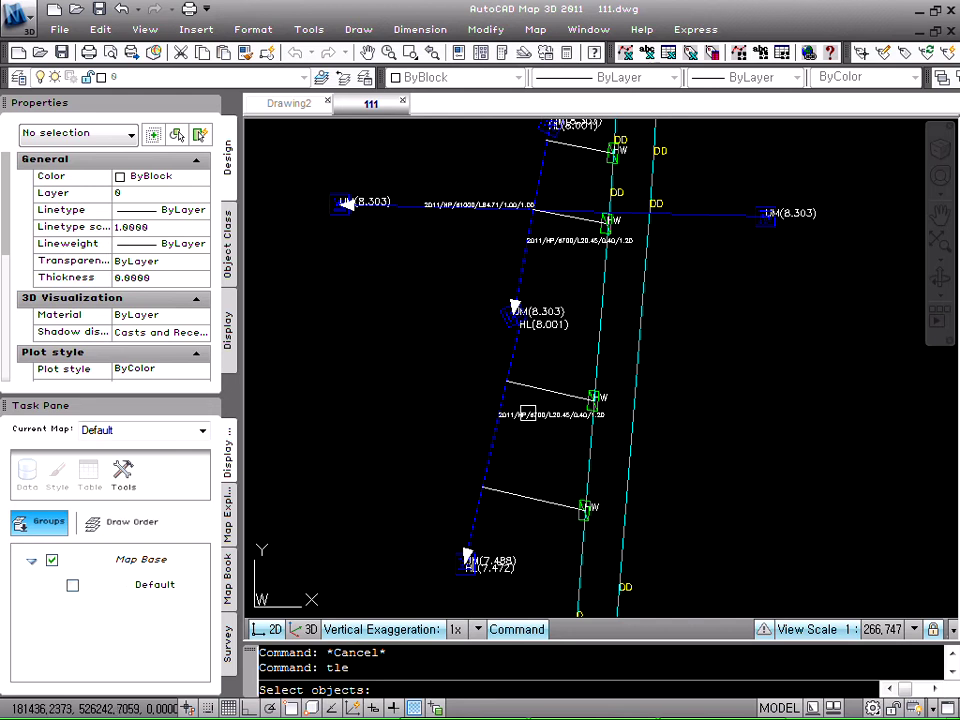
click(527, 413)
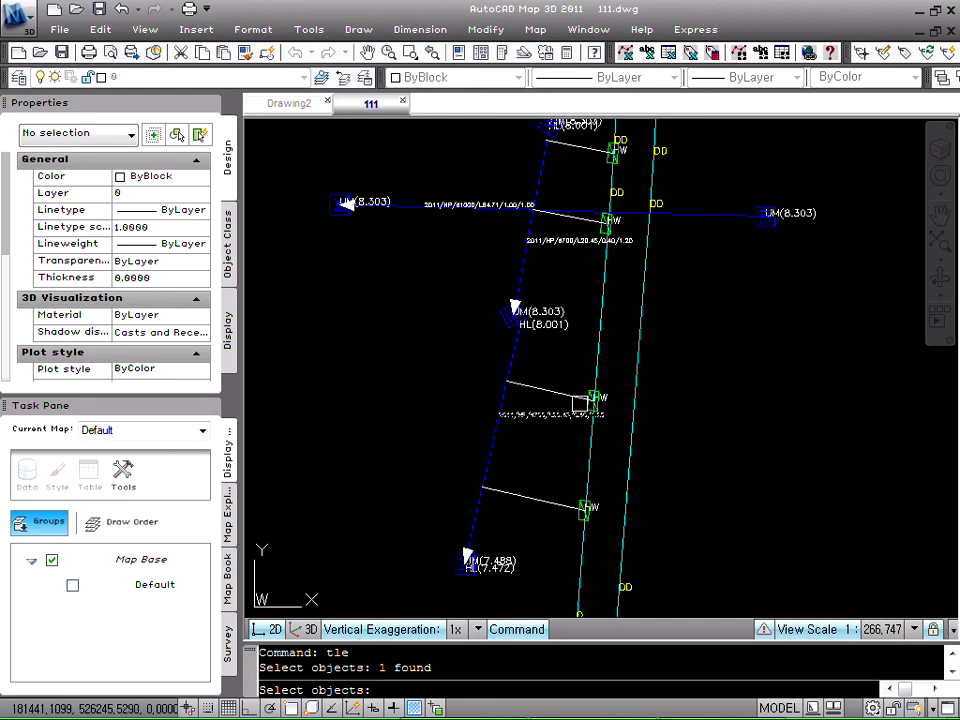
click(516, 201)
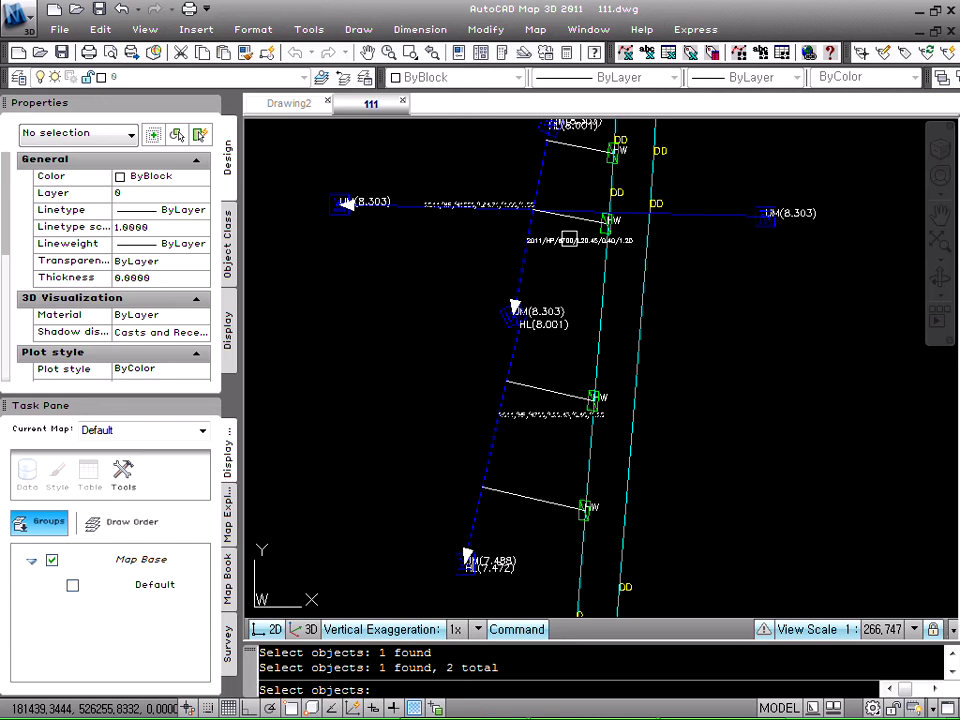
key(Return)
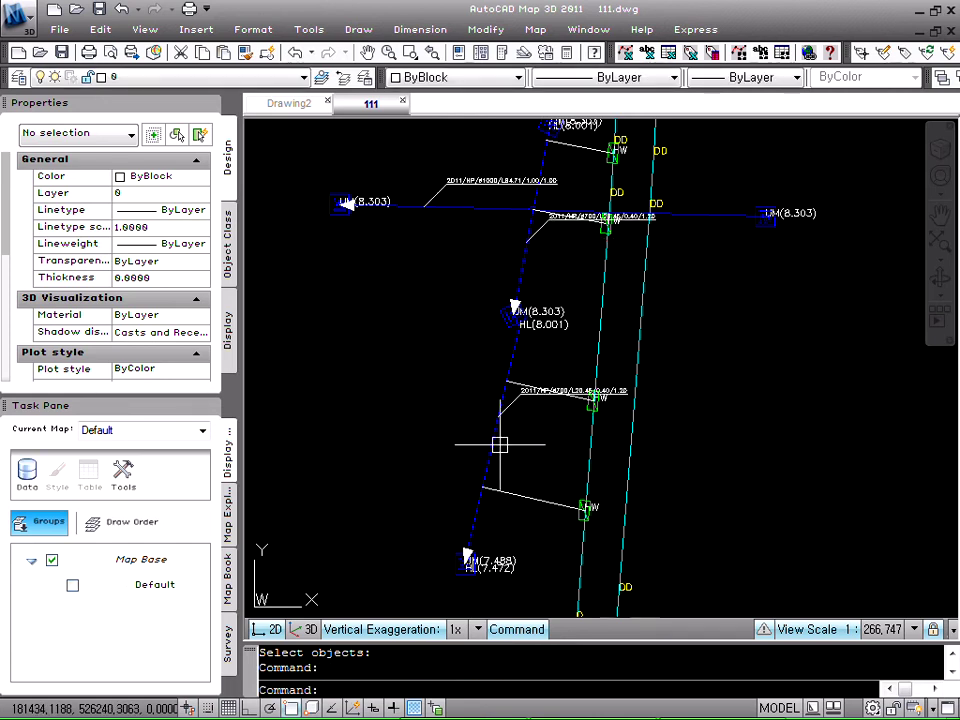
text(p)
key(Return)
drag(527, 246, 450, 306)
key(Escape)
scroll(345, 300, up, 2)
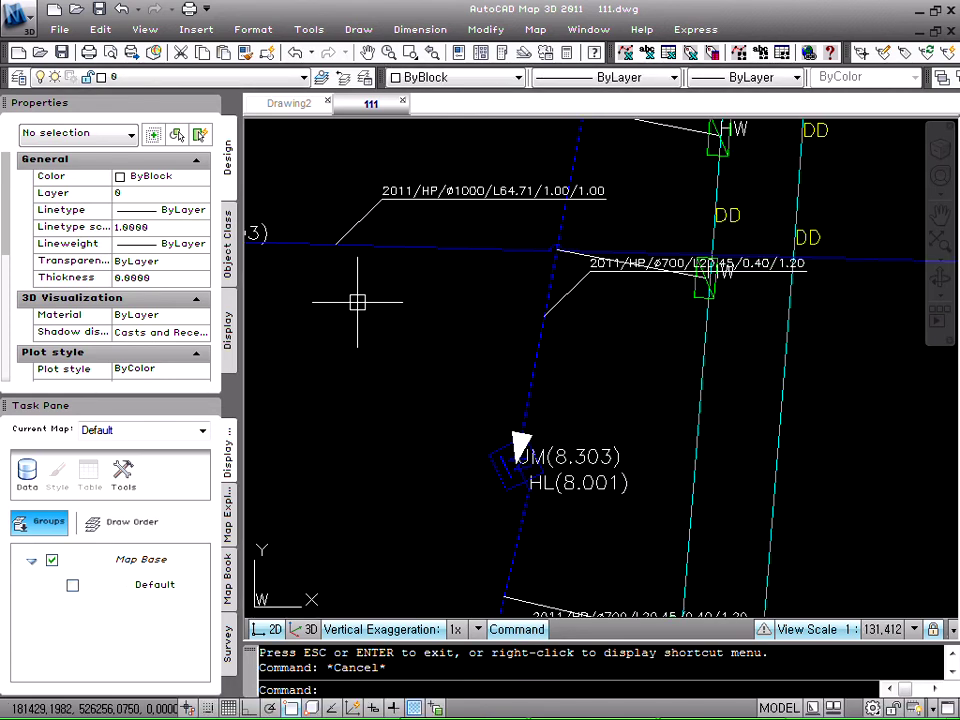
scroll(431, 290, down, 4)
key(Escape)
scroll(437, 368, up, 3)
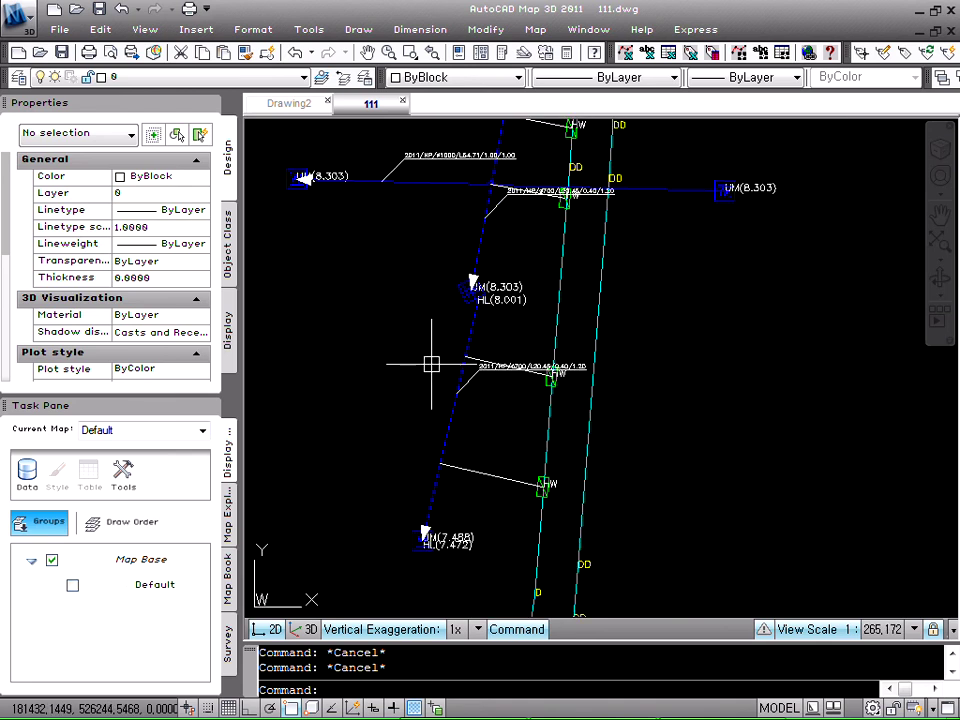
scroll(431, 364, up, 1)
scroll(444, 356, down, 1)
scroll(490, 318, up, 1)
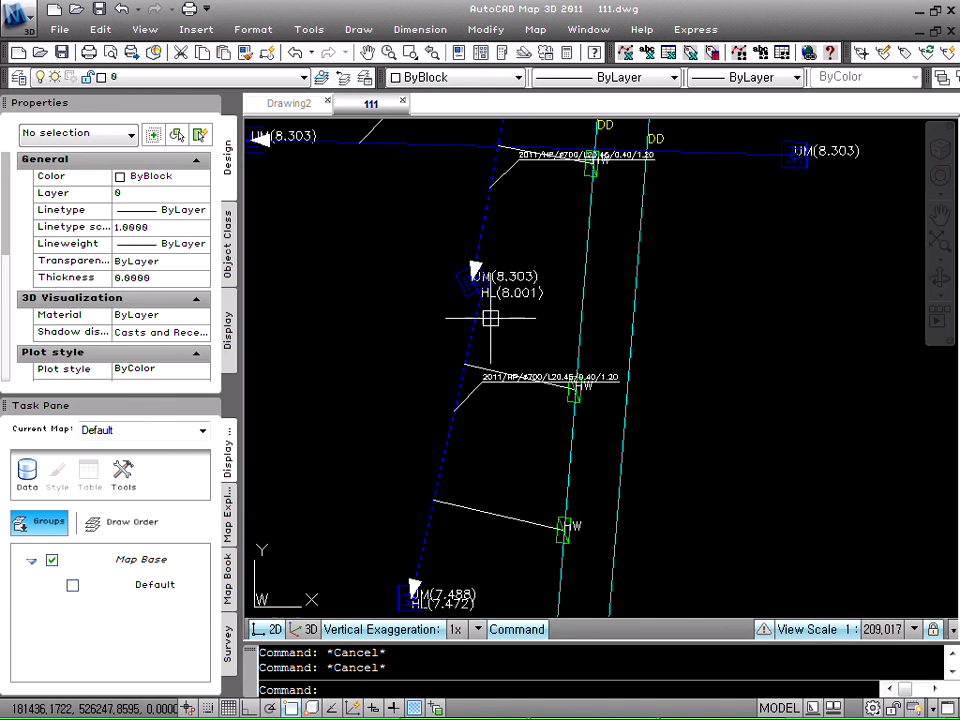
Turn off the layers of the HW and manhole elevation texts and of the D and DD labels.
text(1)
key(Return)
click(533, 281)
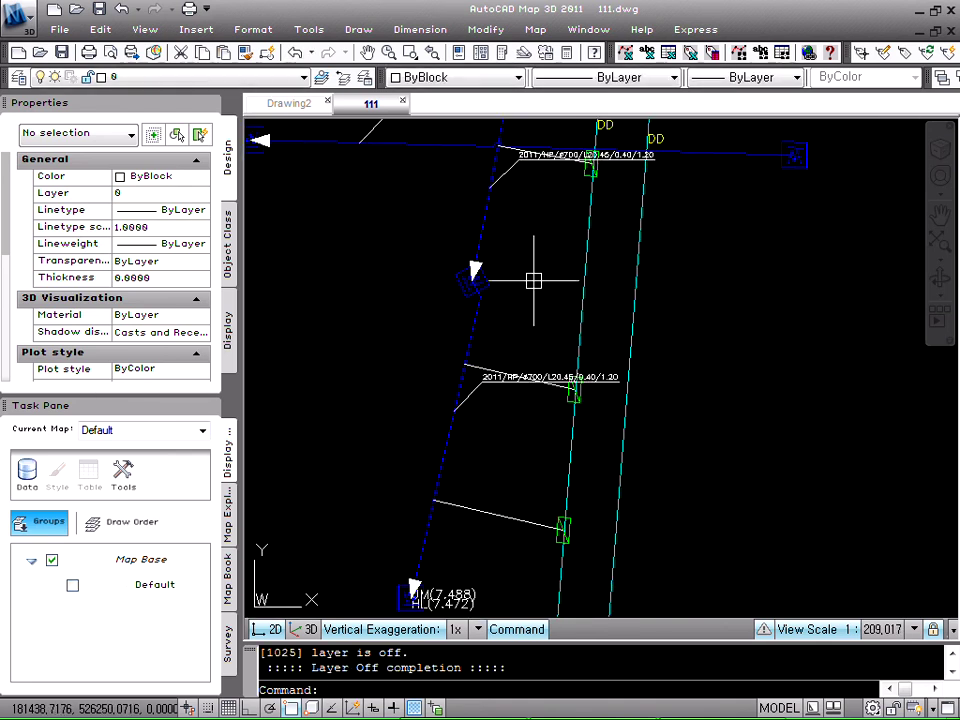
scroll(506, 344, down, 1)
key(Return)
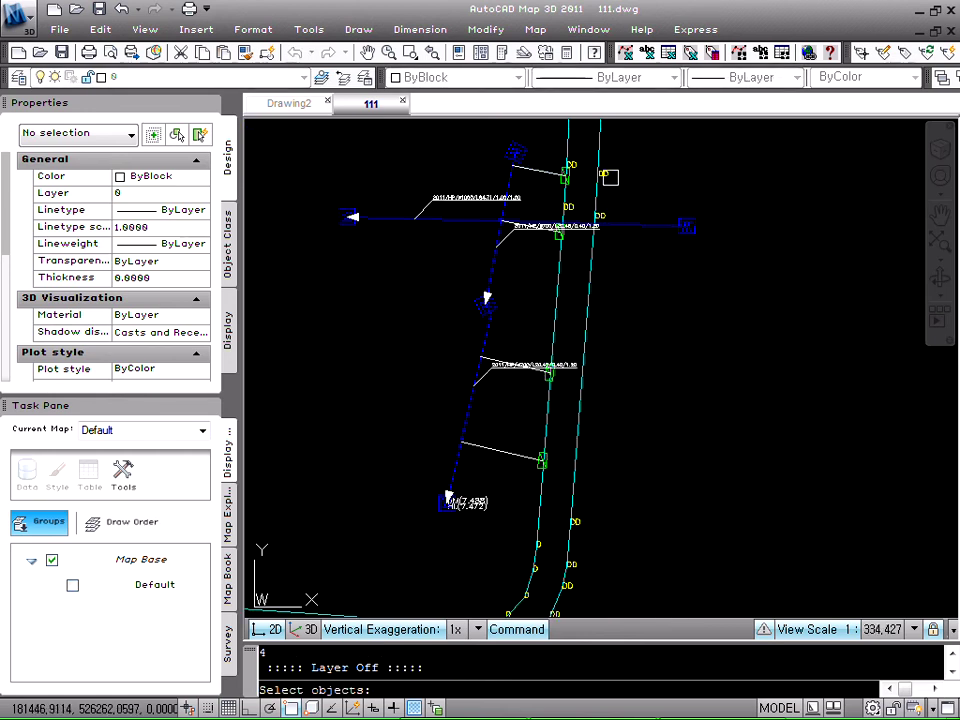
click(610, 188)
key(Escape)
key(Escape)
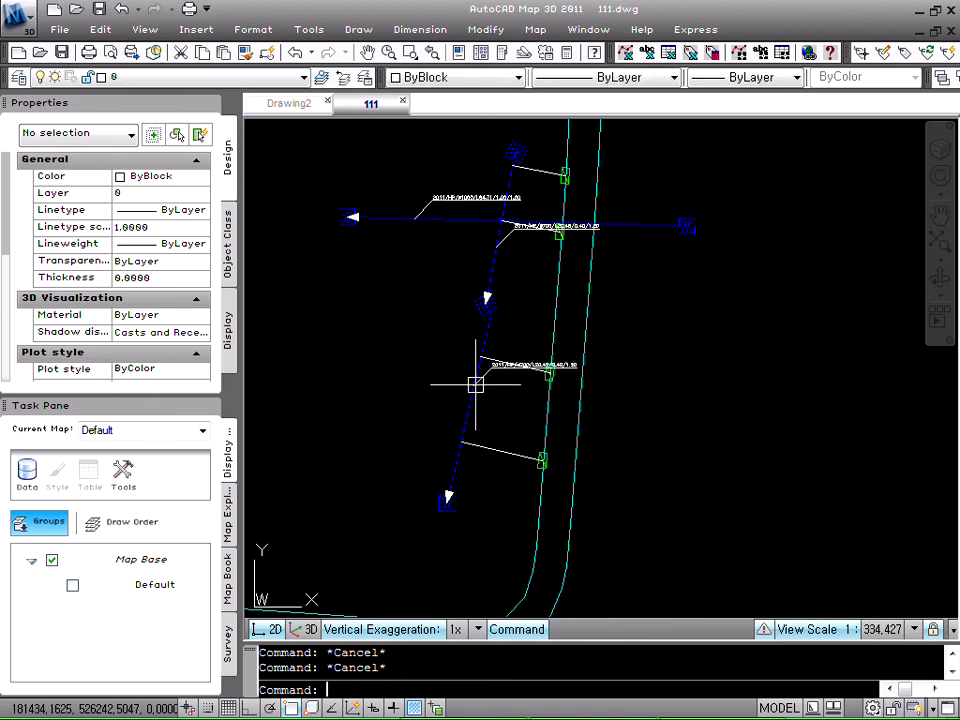
Undo the layer changes and the leader lines added to the three pipe labels.
text(u)
key(Return)
key(Return)
key(Return)
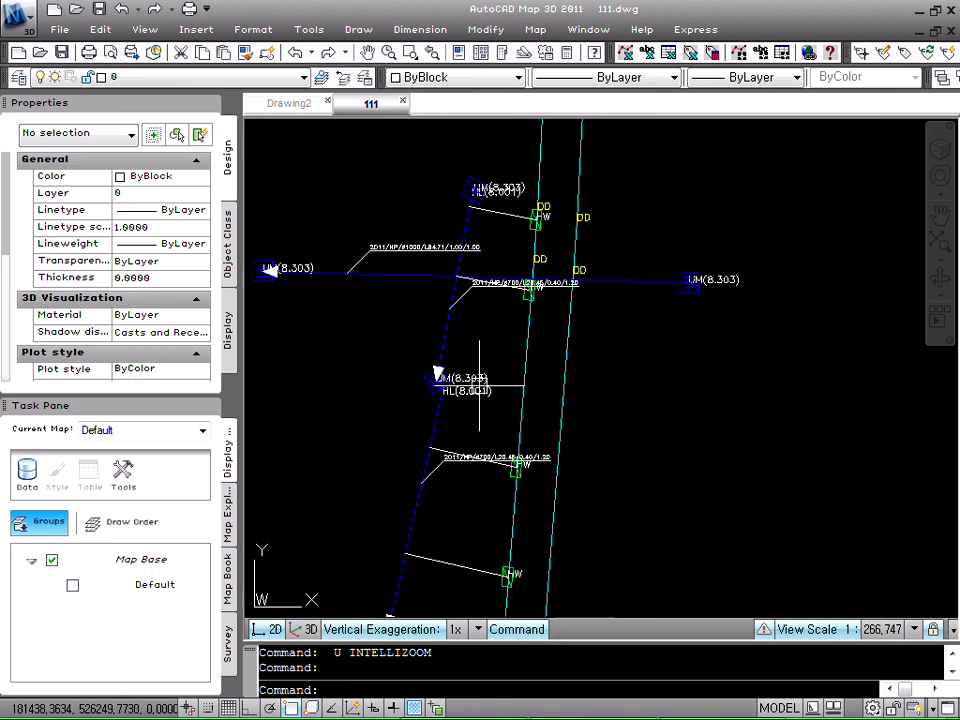
key(Return)
key(Escape)
key(Escape)
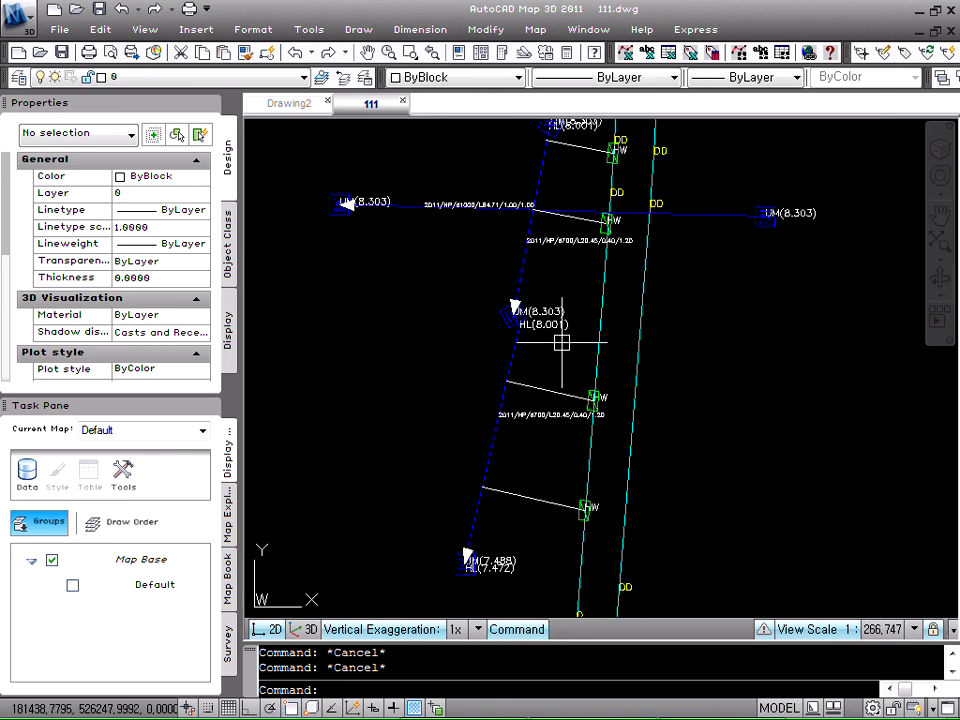
Turn off the DD label layer and the HW and manhole elevation text layer by picking their texts.
text(4)
key(Return)
click(660, 201)
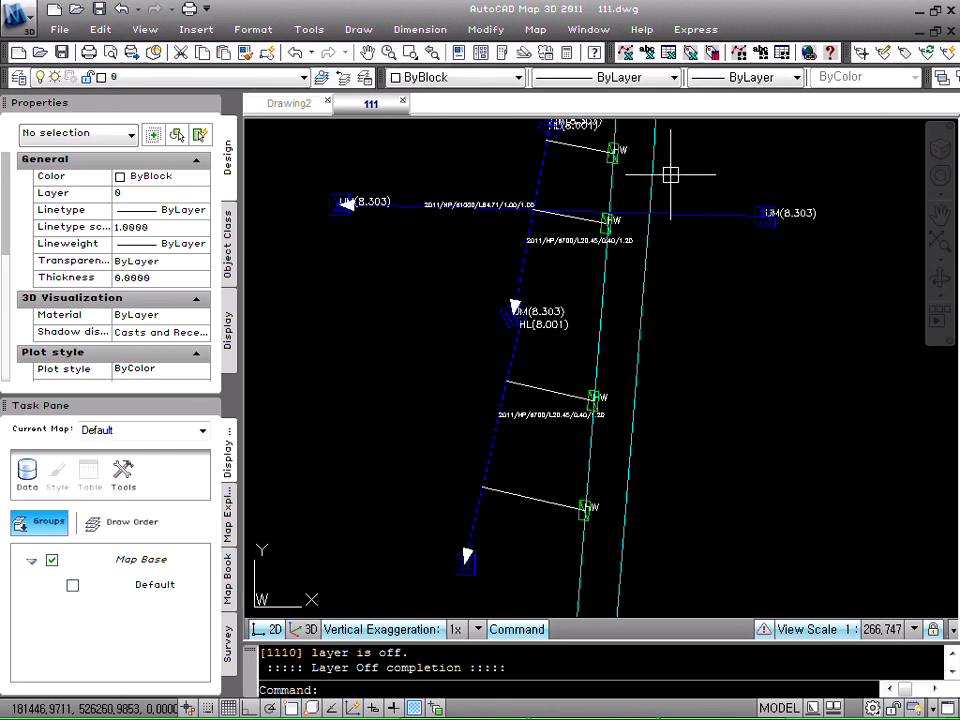
text(4)
key(Return)
click(627, 150)
text(4)
key(Return)
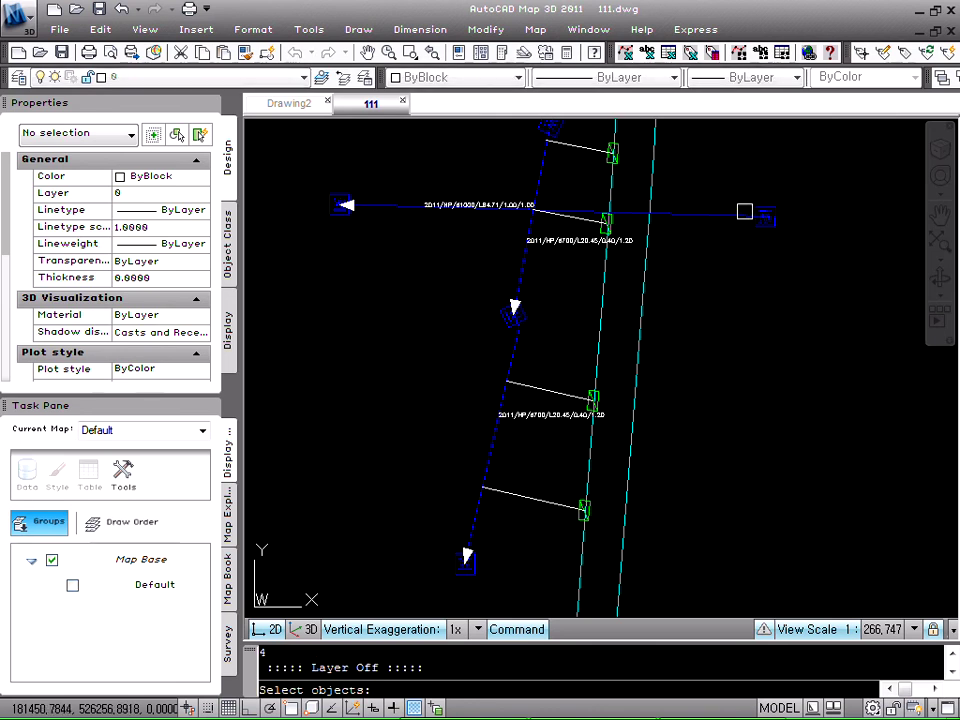
key(Escape)
key(Escape)
Run the TLE routine on a window around the pipes to add leader lines to all three specification labels.
scroll(456, 320, down, 2)
text(p)
key(Return)
drag(527, 264, 497, 282)
key(Escape)
scroll(422, 332, up, 2)
key(Escape)
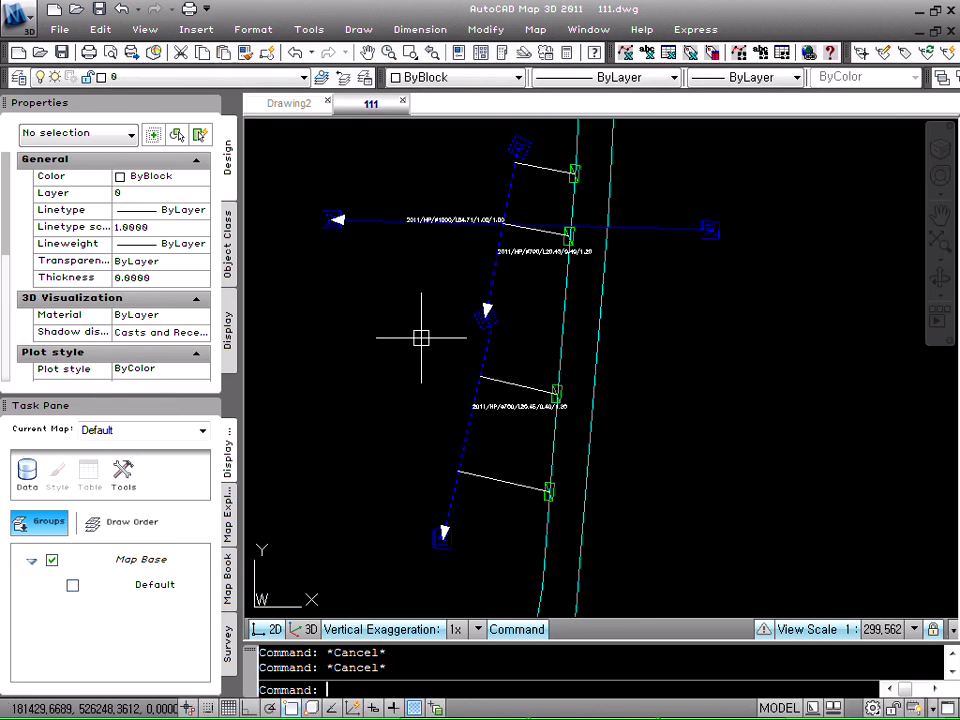
text(tle)
key(Return)
click(384, 153)
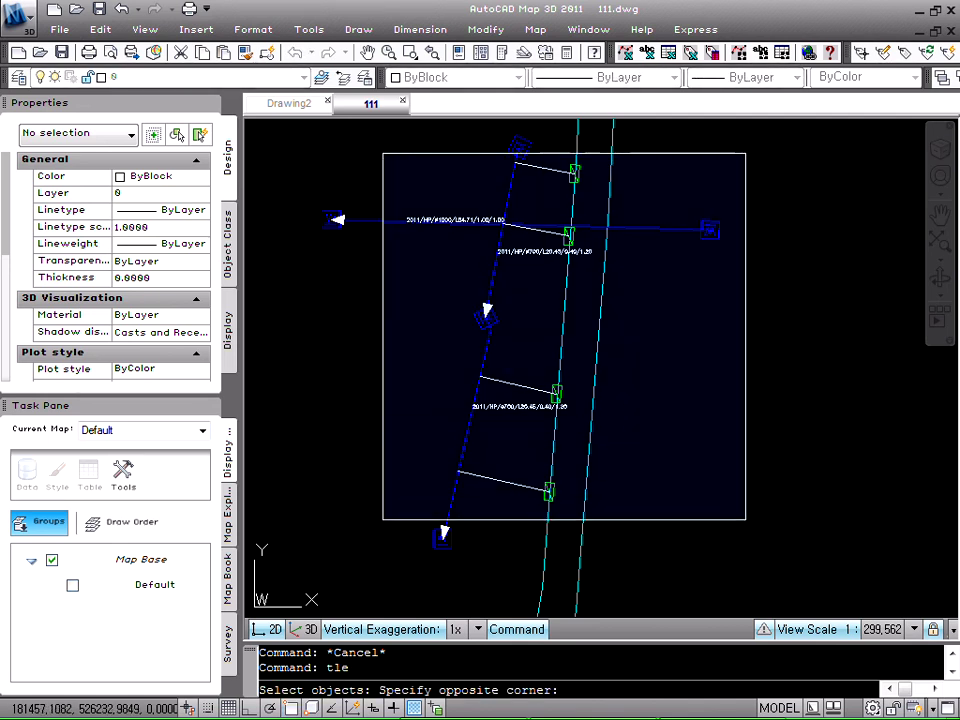
click(745, 519)
key(Return)
key(Escape)
key(Escape)
Examine the new leader lines and where the ø1000 and ø700 labels sit relative to the pipes.
text(q)
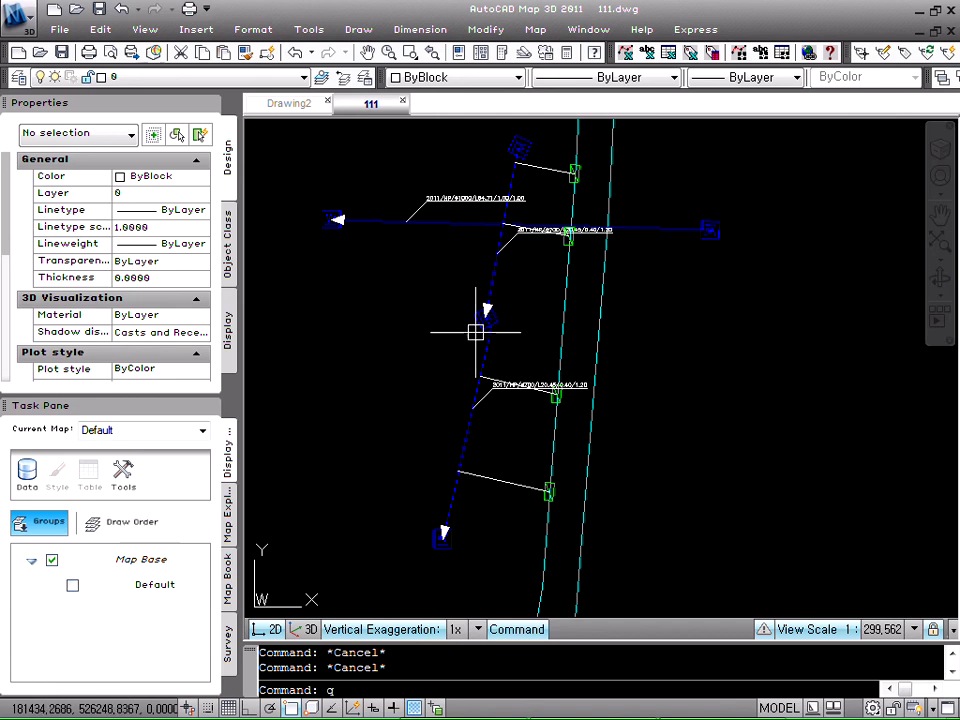
key(Return)
drag(441, 263, 436, 317)
key(Escape)
scroll(391, 236, up, 2)
scroll(423, 249, up, 1)
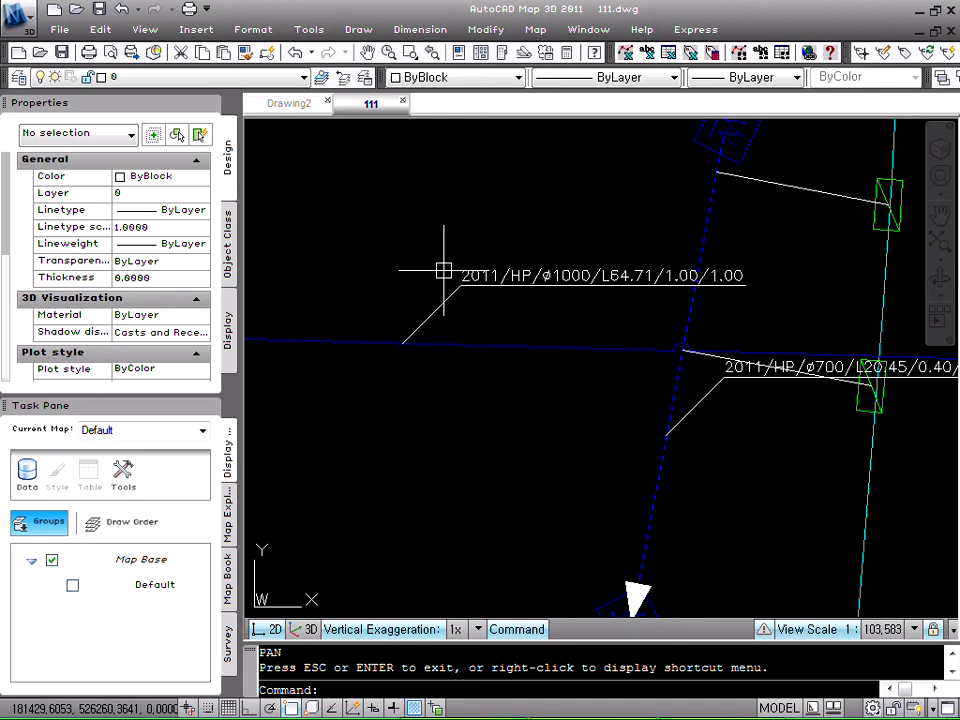
key(Escape)
key(Escape)
click(502, 345)
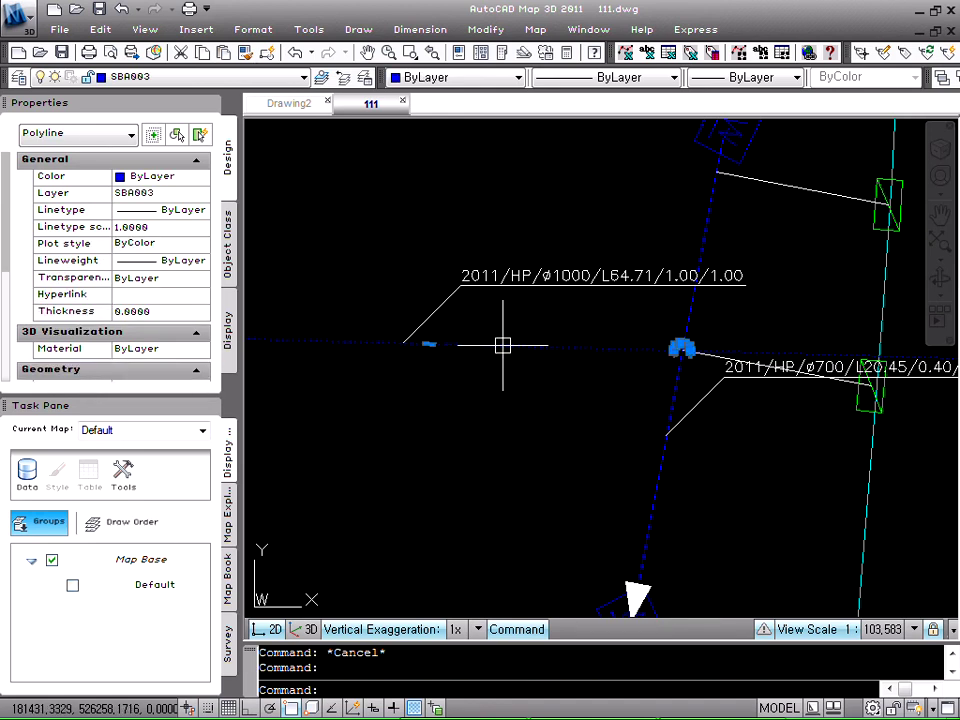
key(Escape)
scroll(481, 342, down, 3)
scroll(481, 344, up, 2)
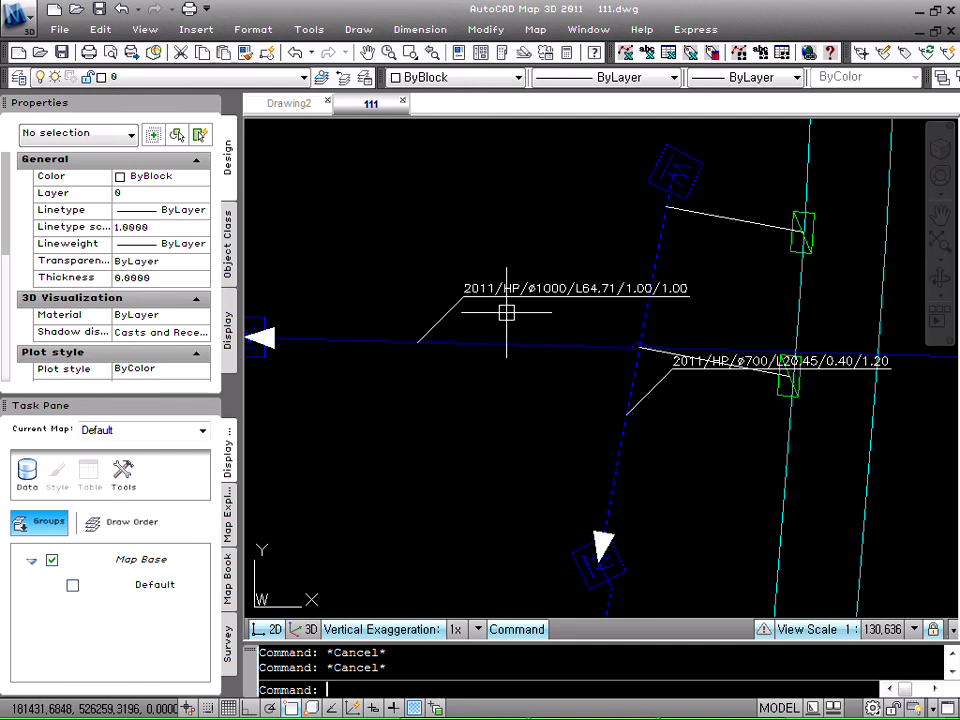
scroll(506, 313, down, 4)
scroll(561, 422, up, 2)
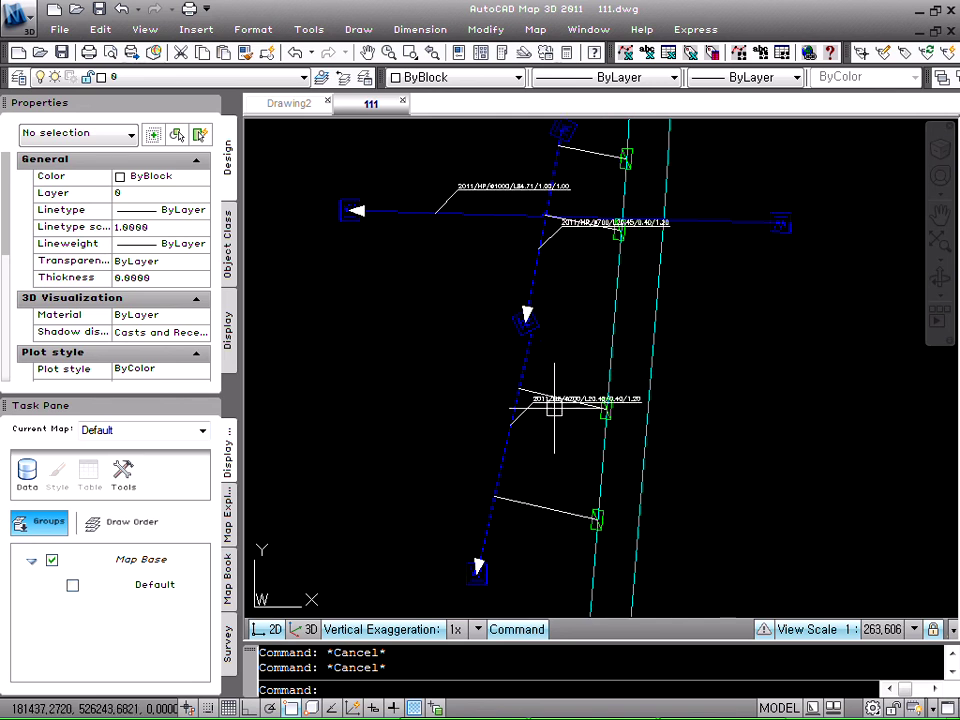
Enable the Endpoint snap and move the lower ø700 label with its leader north along the pipe, above the lateral line.
scroll(554, 408, up, 1)
key(Return)
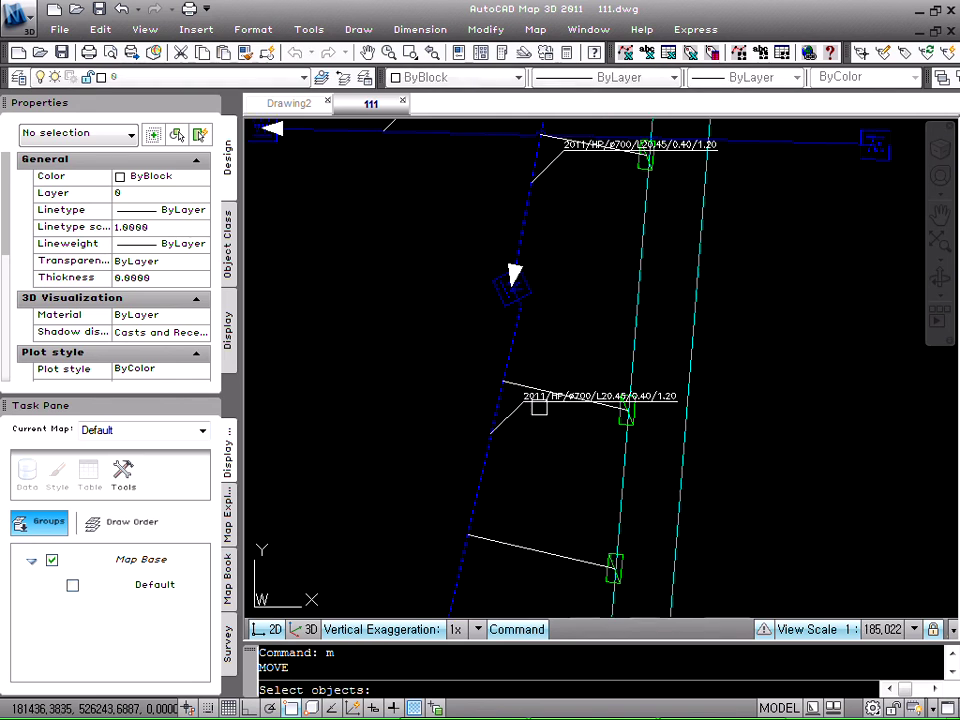
scroll(536, 407, up, 2)
click(512, 392)
click(495, 410)
key(Return)
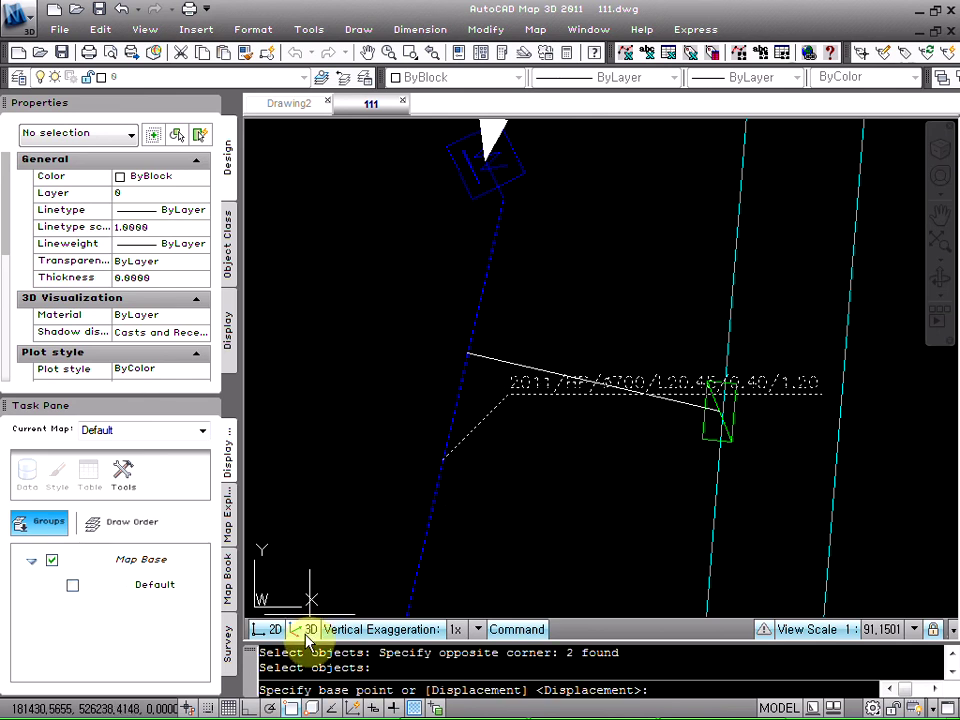
right_click(289, 708)
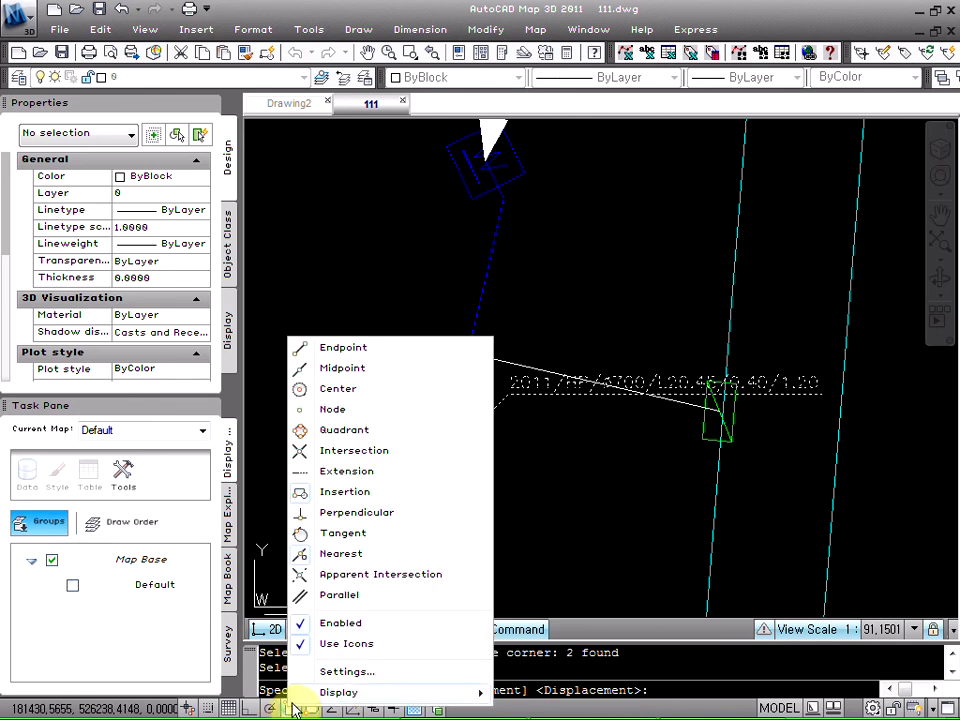
click(362, 388)
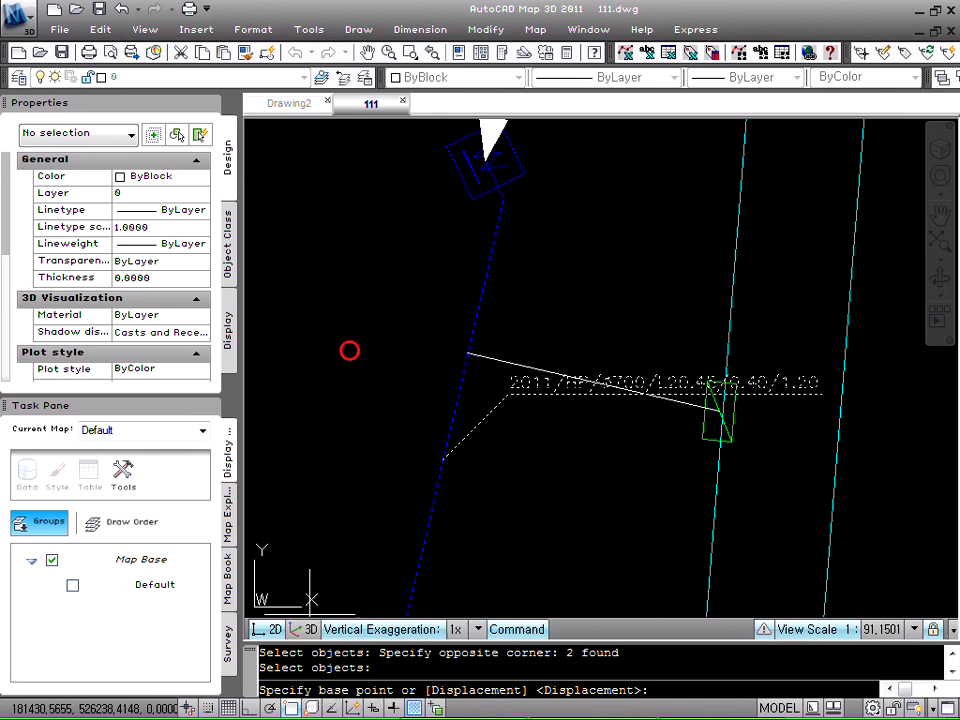
click(443, 460)
click(501, 315)
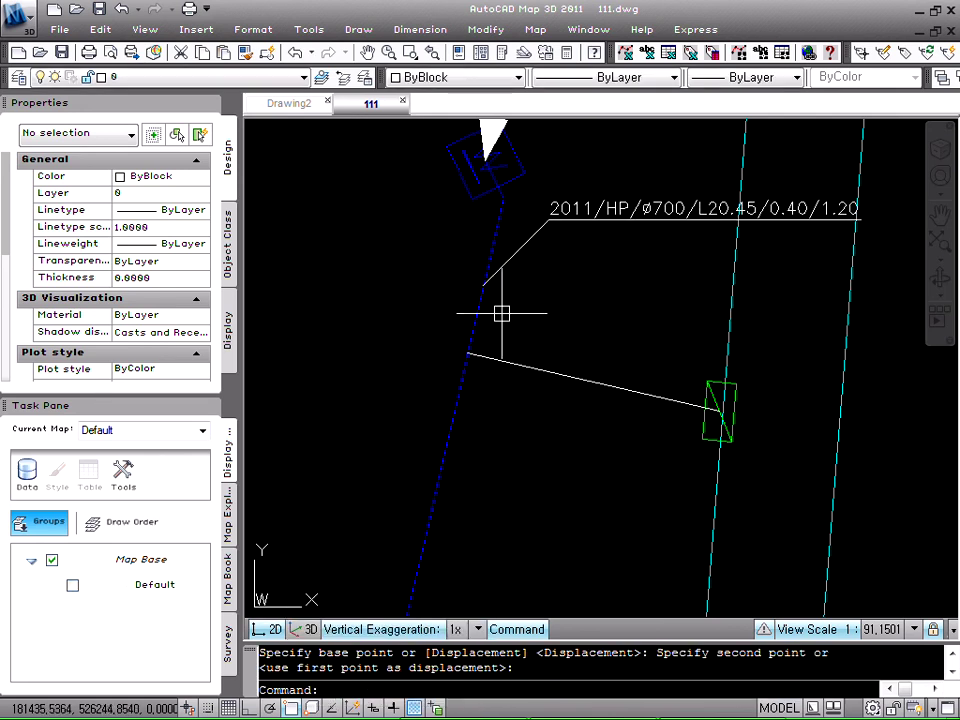
Move only the upper ø700 label's leader line south along the dashed pipe.
scroll(448, 525, down, 3)
scroll(506, 290, up, 3)
key(Return)
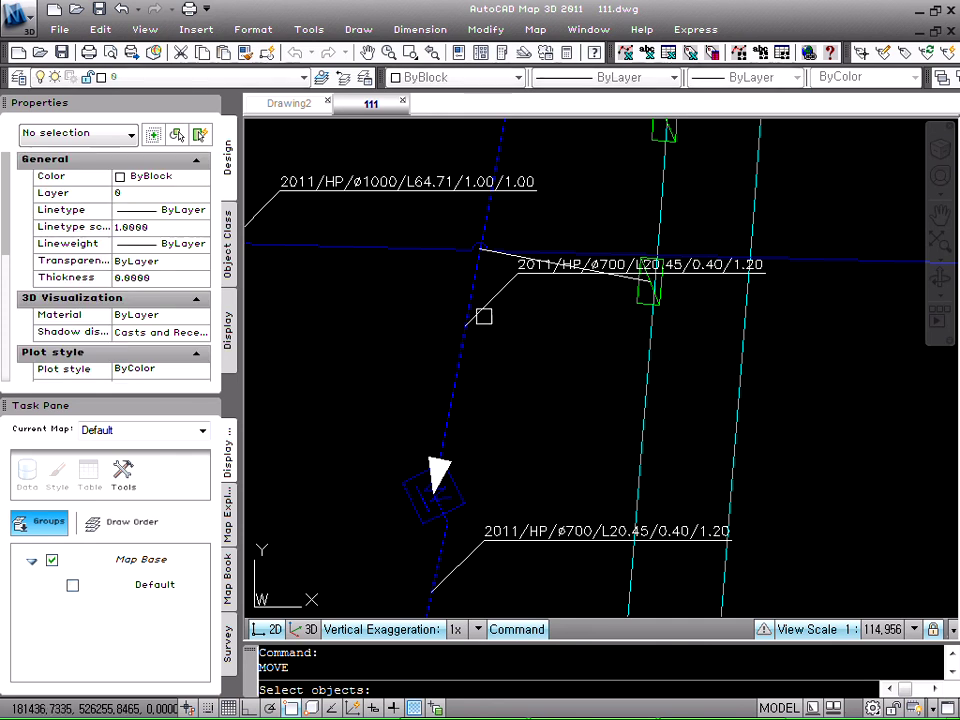
click(483, 316)
key(Return)
click(465, 325)
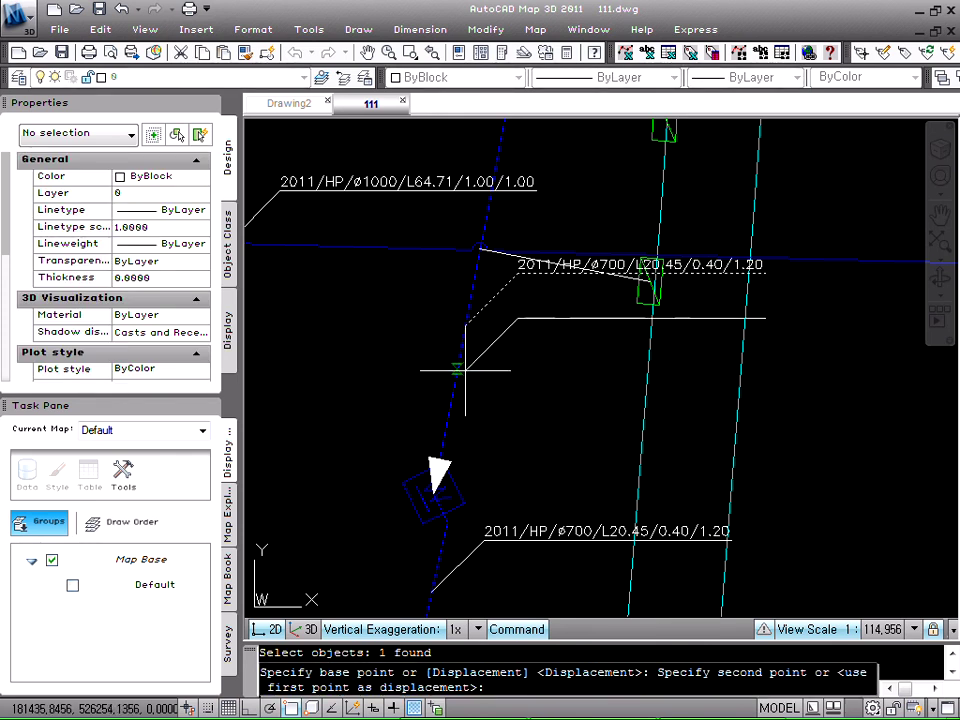
click(486, 395)
key(Escape)
key(Escape)
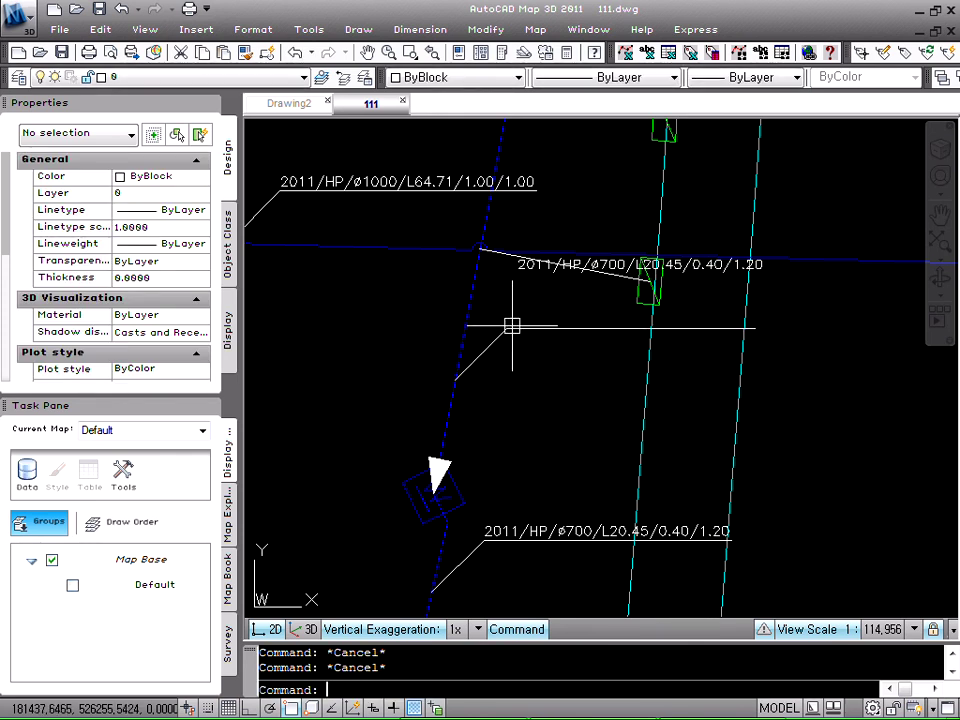
Undo the move of the upper ø700 label's leader line.
scroll(512, 326, up, 1)
scroll(512, 326, down, 4)
scroll(511, 326, up, 4)
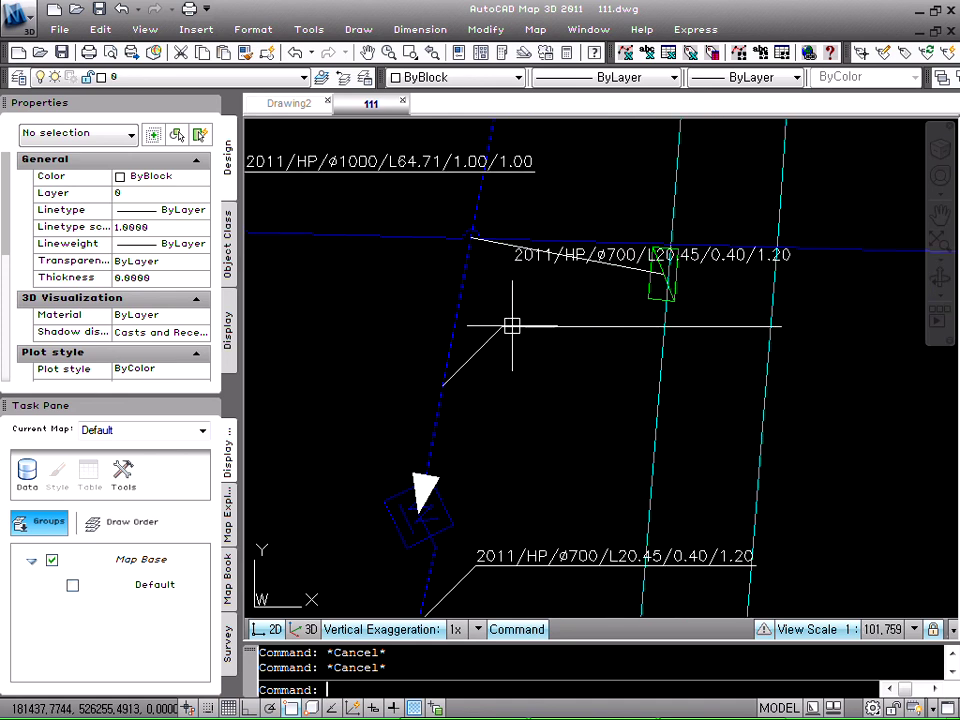
scroll(512, 326, down, 1)
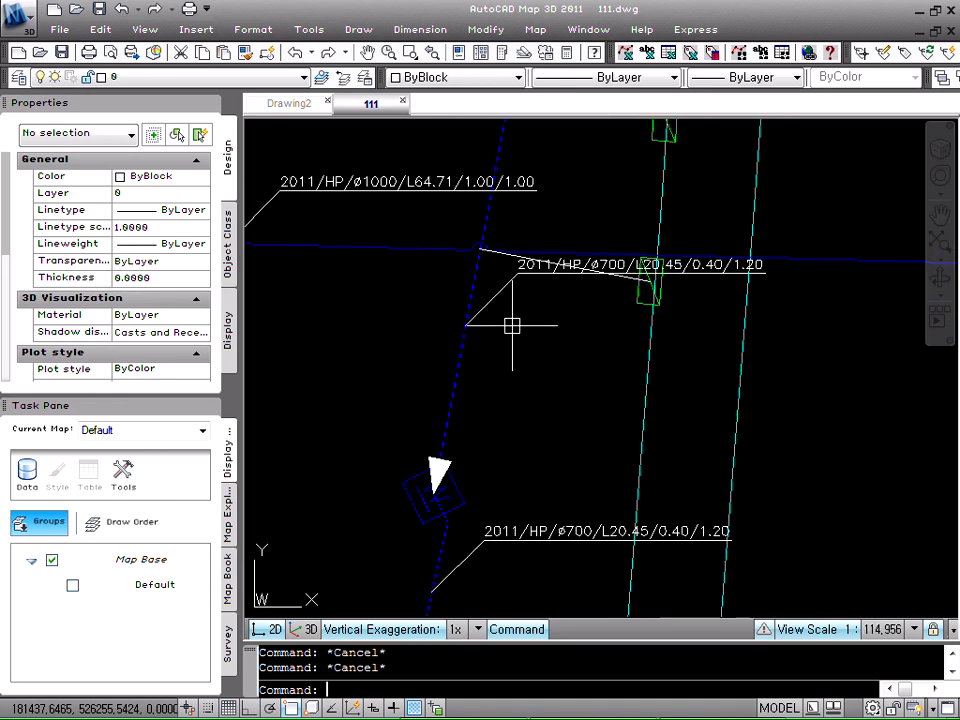
Move the upper ø700 label together with its leader south along the dashed pipe, clear of the lateral line.
text(m)
key(Return)
scroll(512, 326, up, 5)
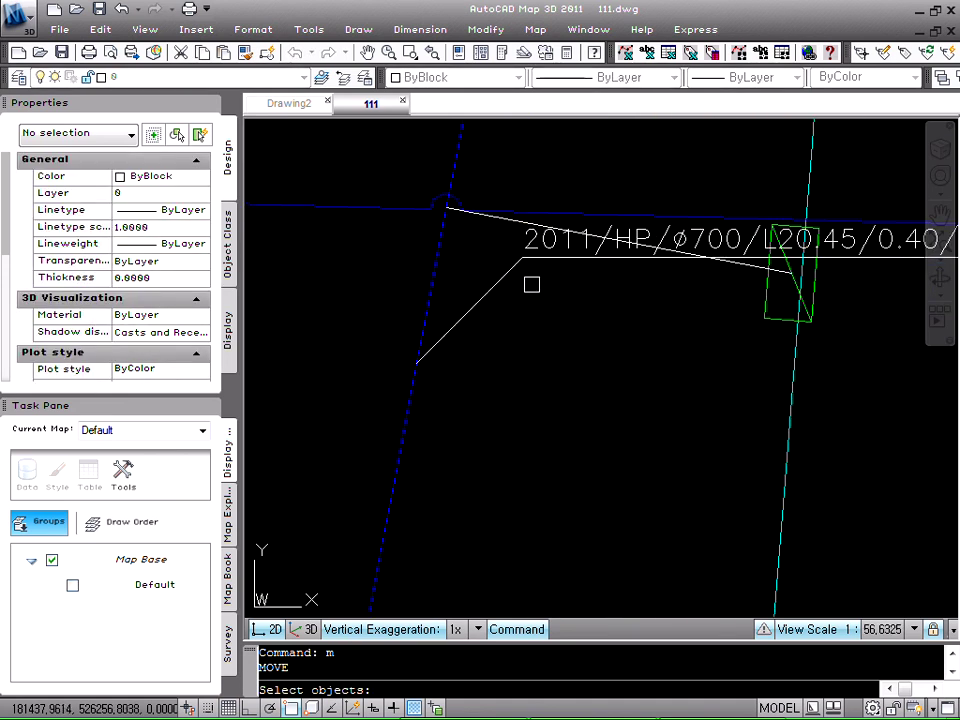
click(531, 282)
click(522, 246)
key(Return)
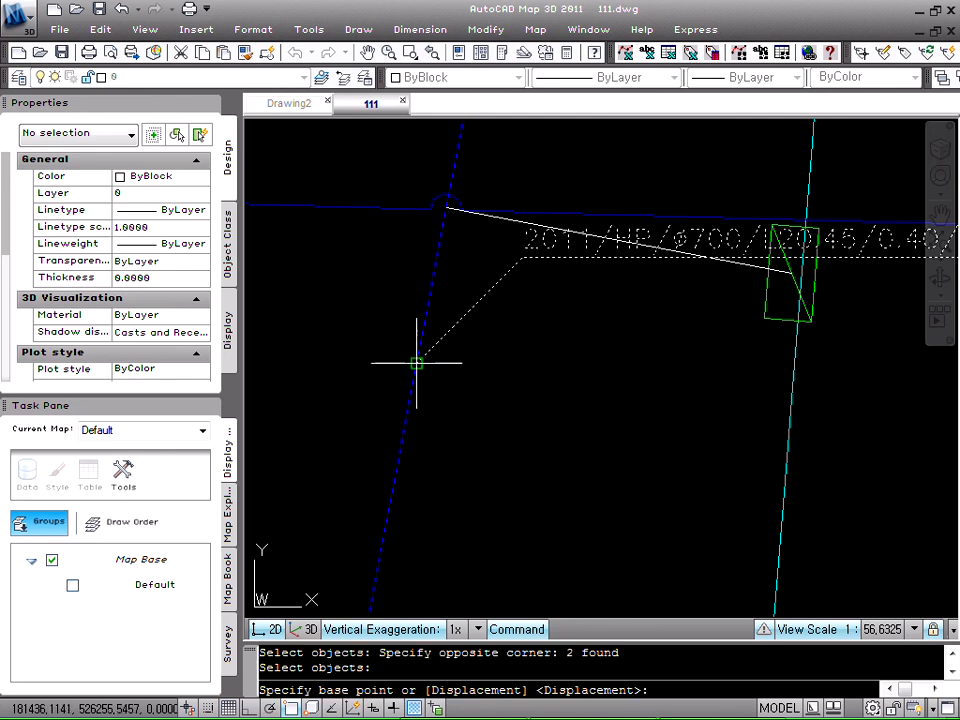
click(416, 363)
click(388, 503)
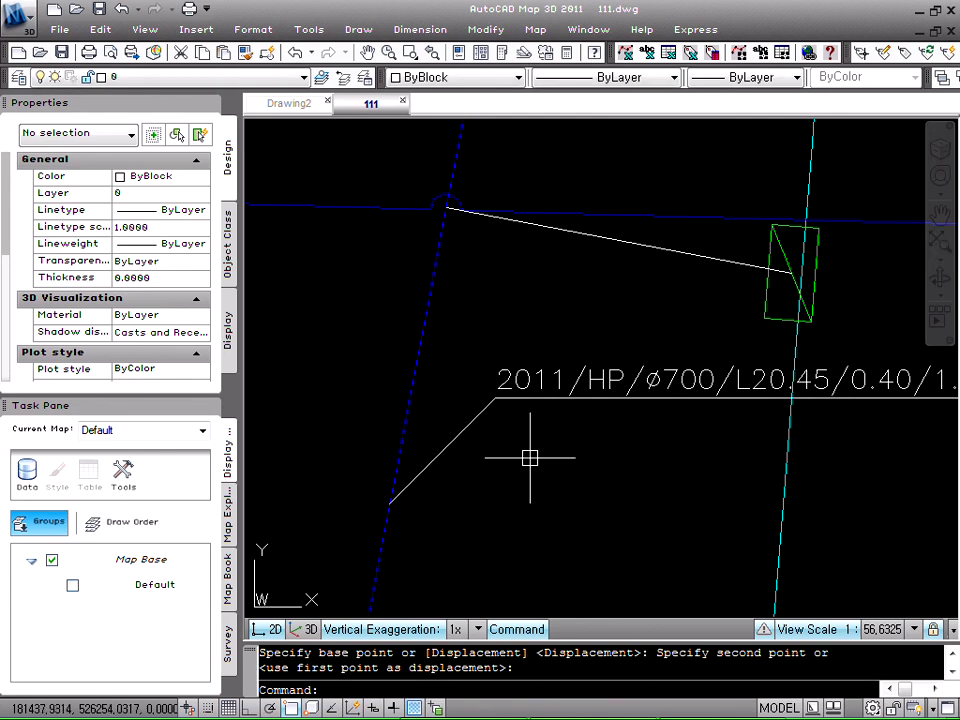
Move the ø1000 label with its leader west along the horizontal pipe, clear of the dashed pipe.
scroll(530, 458, down, 10)
scroll(514, 349, up, 7)
key(Return)
click(564, 371)
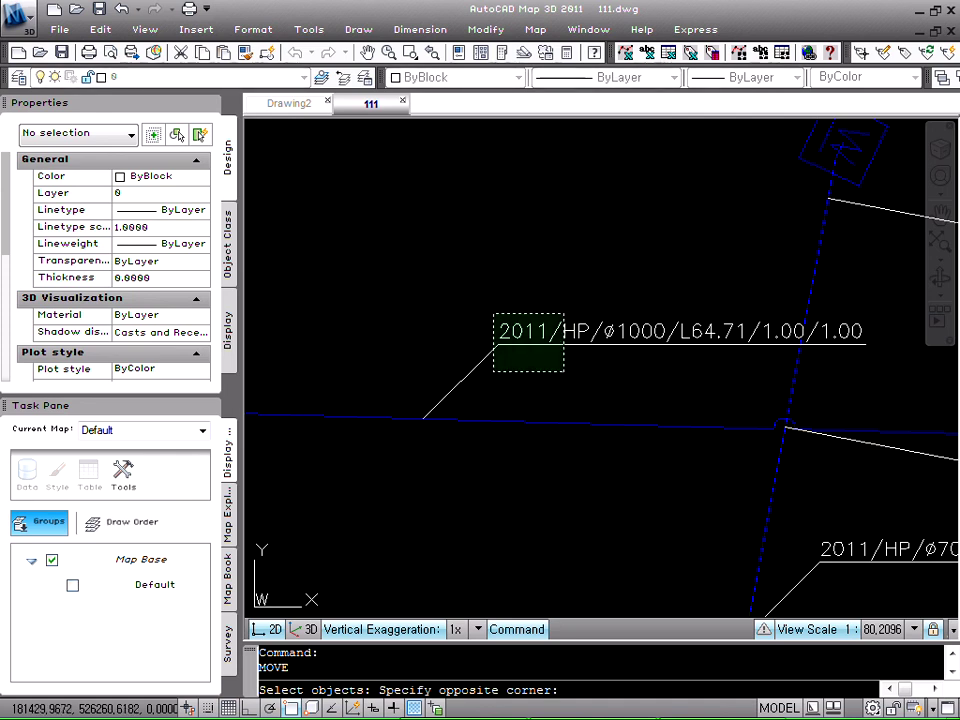
click(493, 315)
key(Return)
click(423, 418)
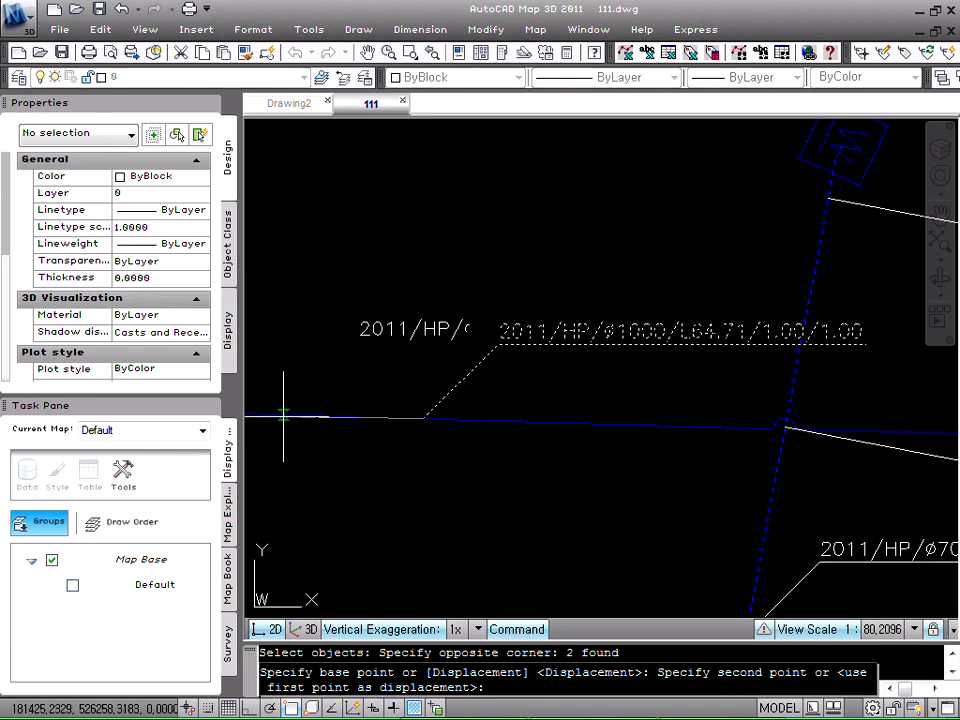
click(315, 414)
scroll(760, 365, up, 2)
scroll(540, 369, up, 2)
key(Escape)
key(Escape)
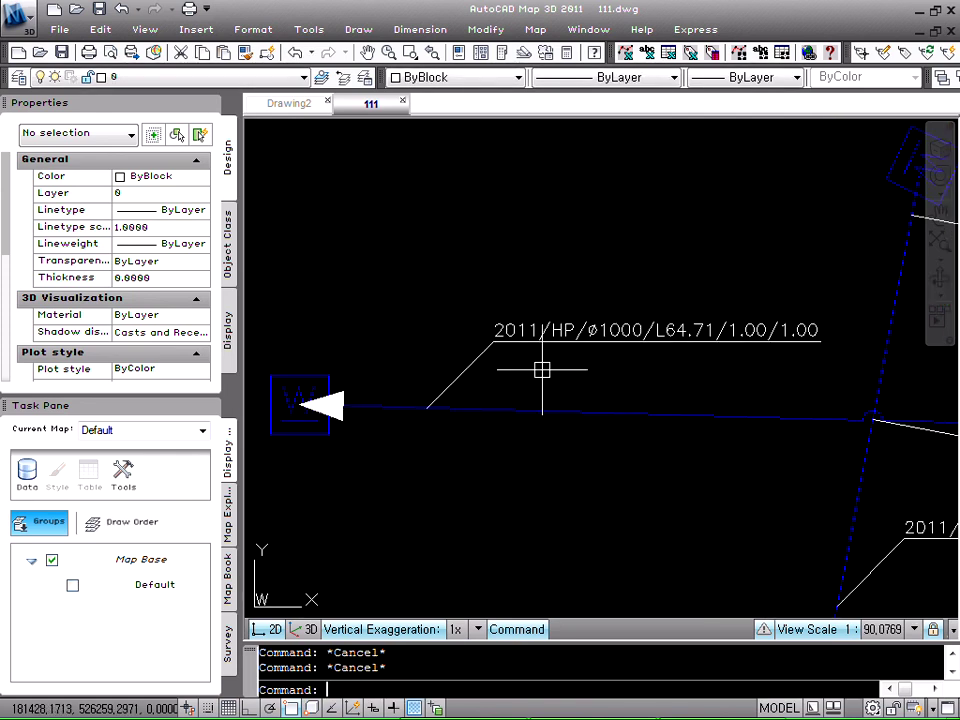
text(m)
key(Return)
click(541, 370)
click(497, 288)
key(Return)
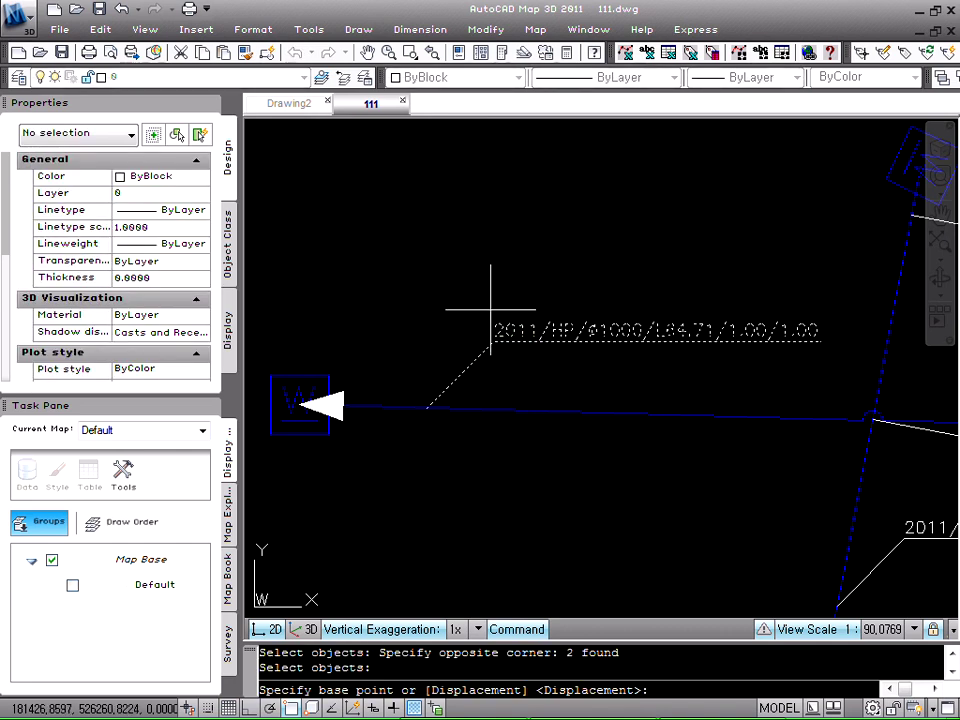
click(502, 231)
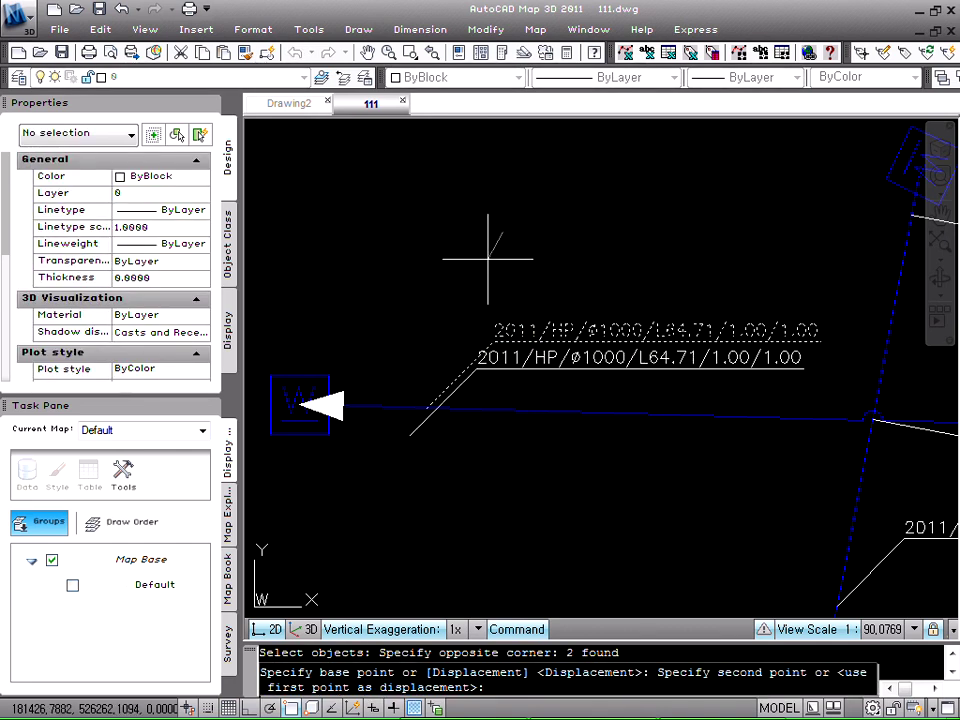
key(Escape)
Try to move the ø1000 label and its leader line again.
key(Return)
click(575, 365)
click(497, 272)
key(Return)
key(Return)
key(Return)
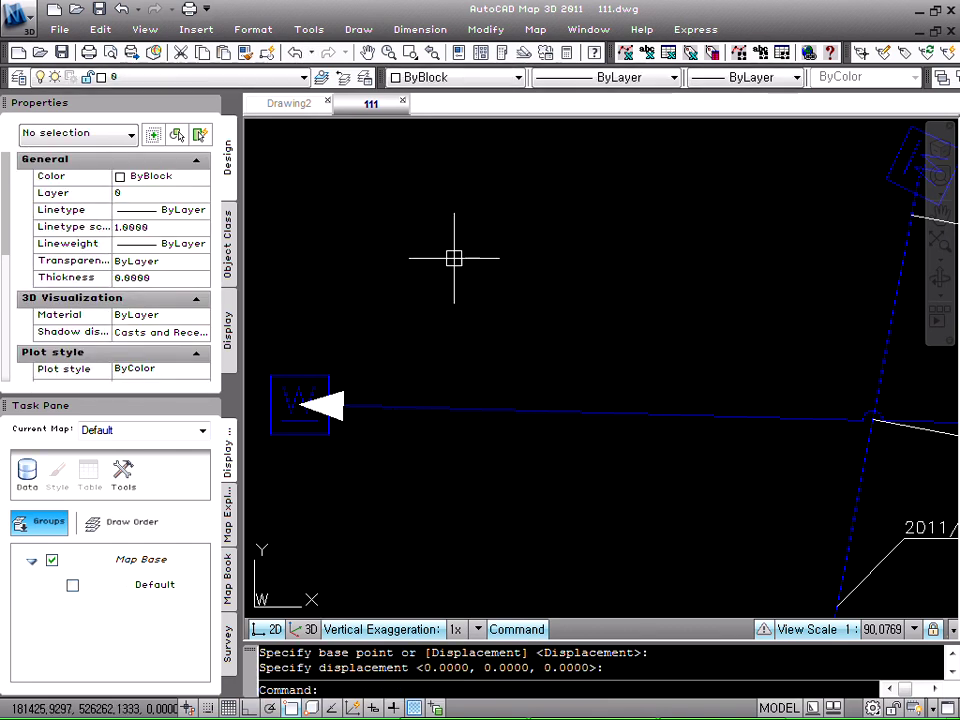
key(Escape)
key(Escape)
Undo the last move of the ø1000 label and its leader line.
scroll(508, 300, down, 5)
key(ctrl+z)
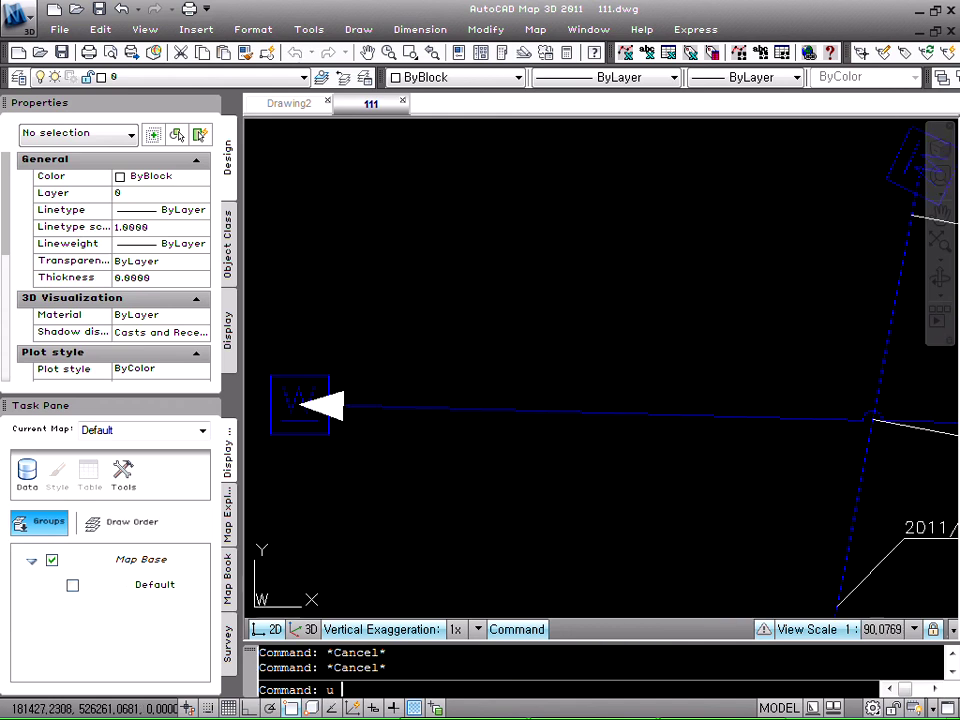
key(Return)
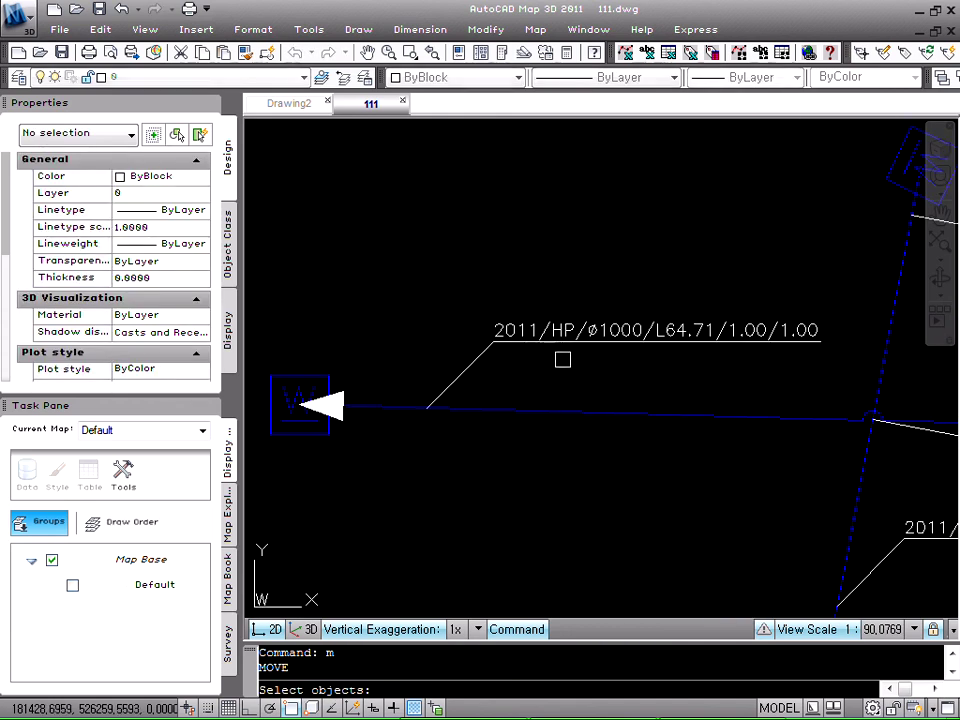
Move the ø1000 label with its leader slightly southwest, closer to the pipe, so that the leader crosses the pipe.
click(563, 360)
click(541, 264)
key(Return)
click(605, 209)
click(592, 235)
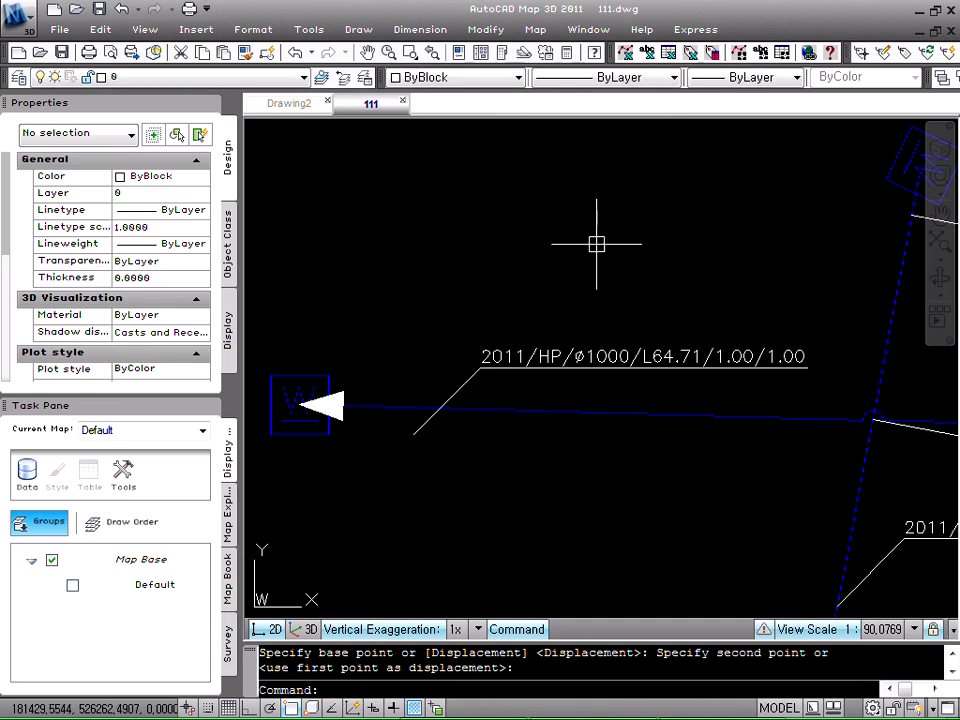
key(Escape)
key(Escape)
Trim off the end of the ø1000 label's leader line that extends south past the pipe.
text(tr)
key(Return)
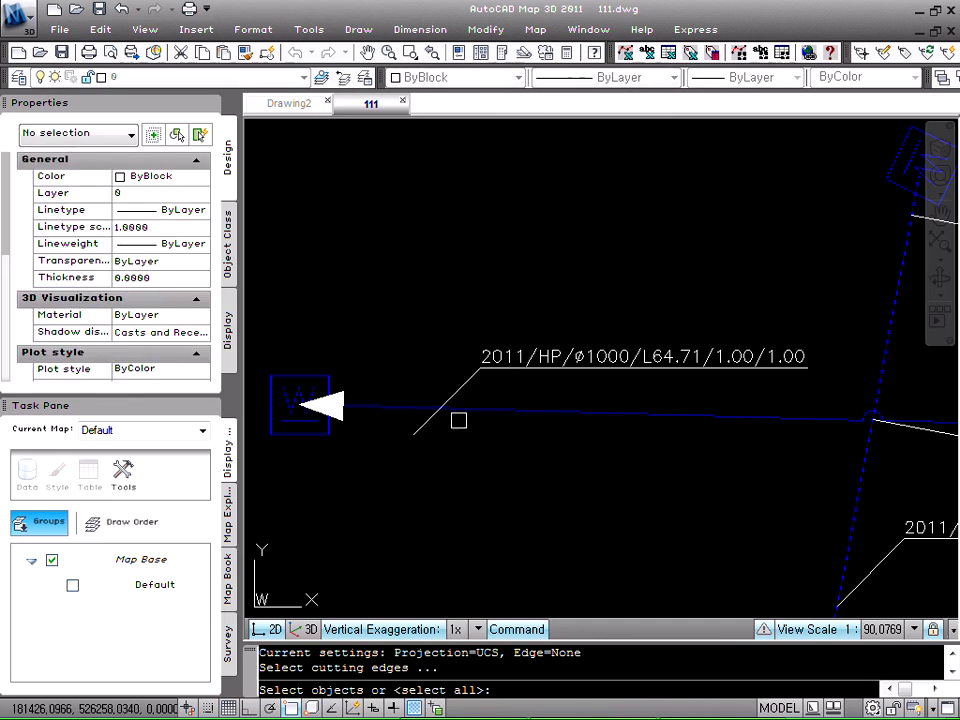
key(Return)
key(Escape)
key(Escape)
Examine the sewer layout, checking the positions of the pipe labels, flow arrows and manhole symbols.
scroll(444, 364, down, 2)
scroll(439, 343, down, 4)
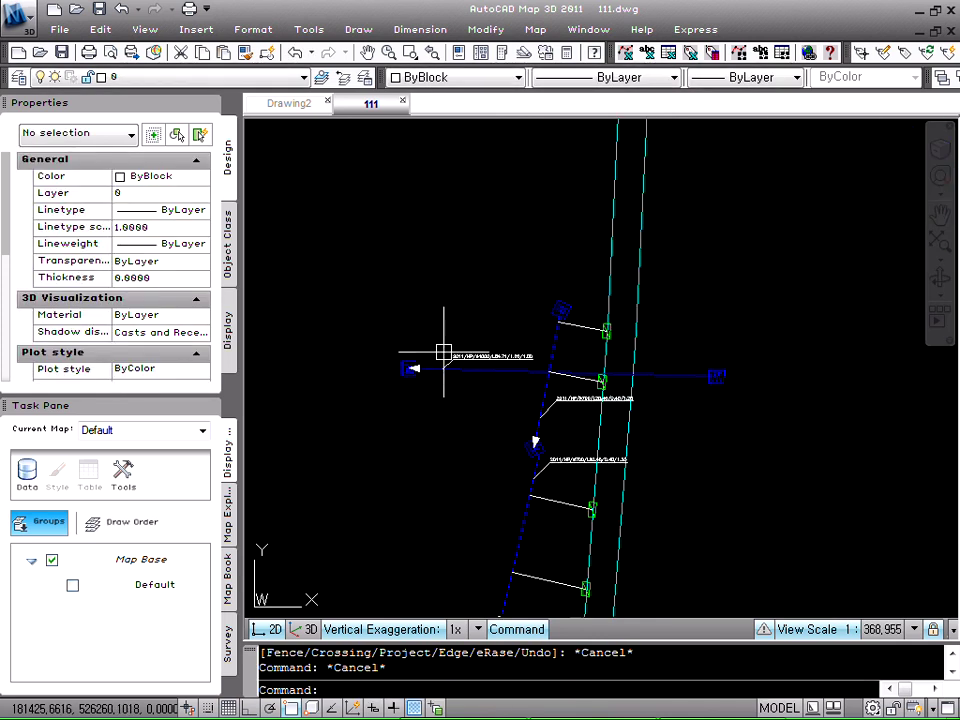
scroll(574, 439, up, 3)
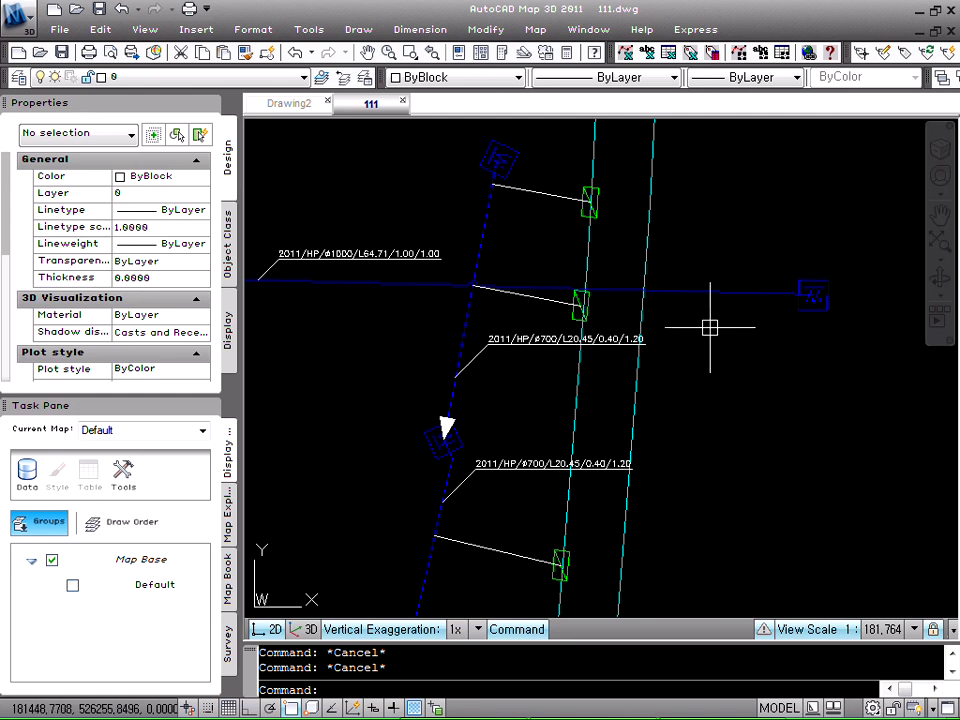
scroll(485, 302, down, 6)
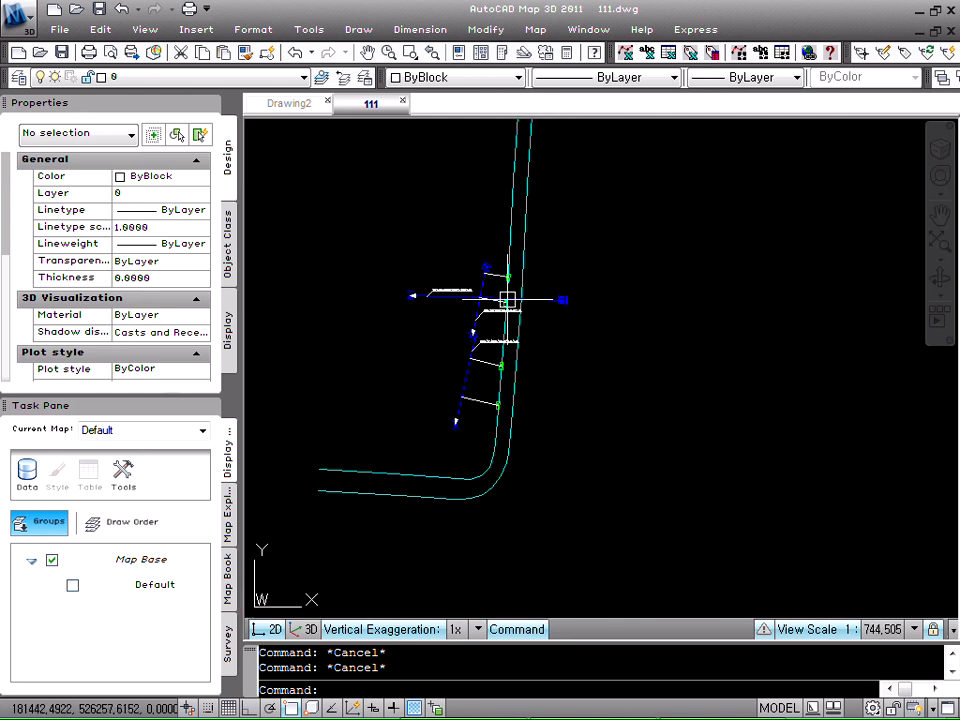
scroll(557, 370, up, 2)
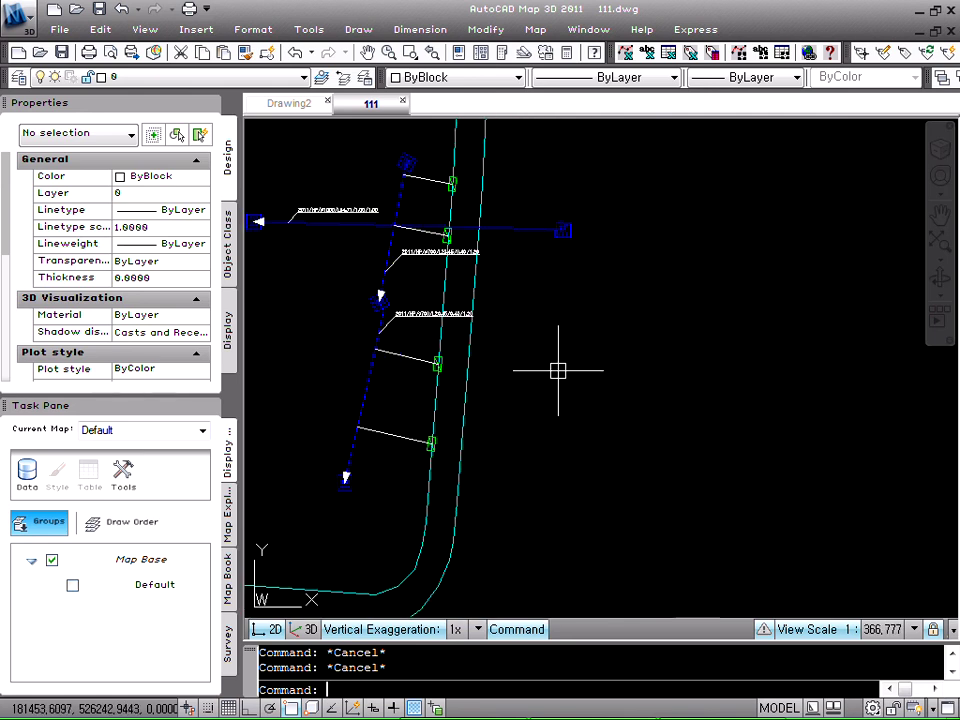
text(q)
key(space)
drag(468, 322, 619, 362)
key(Escape)
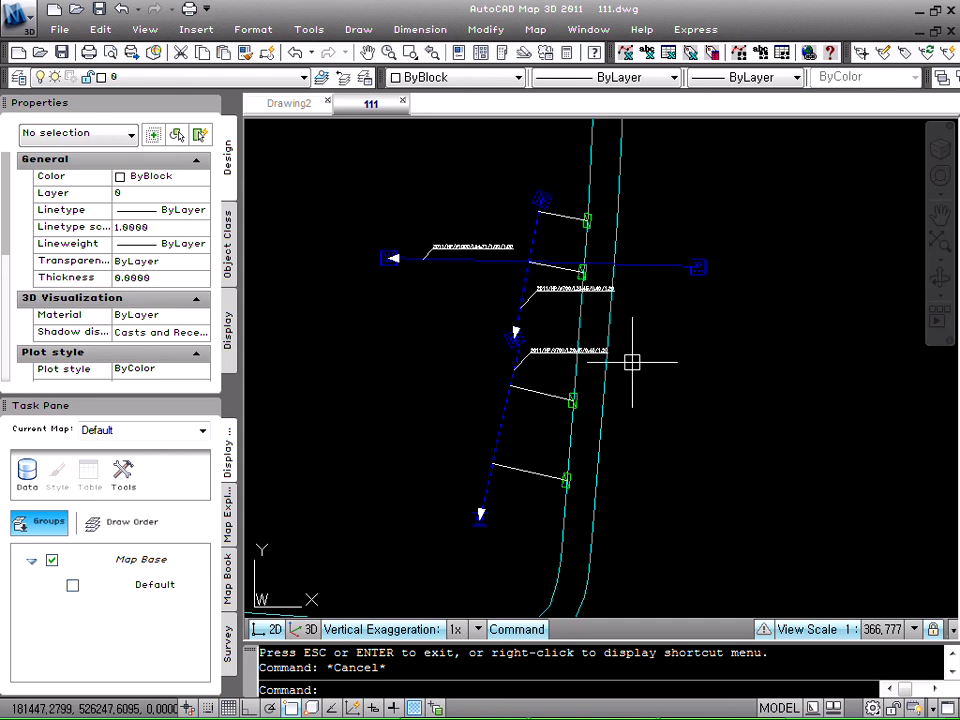
key(Escape)
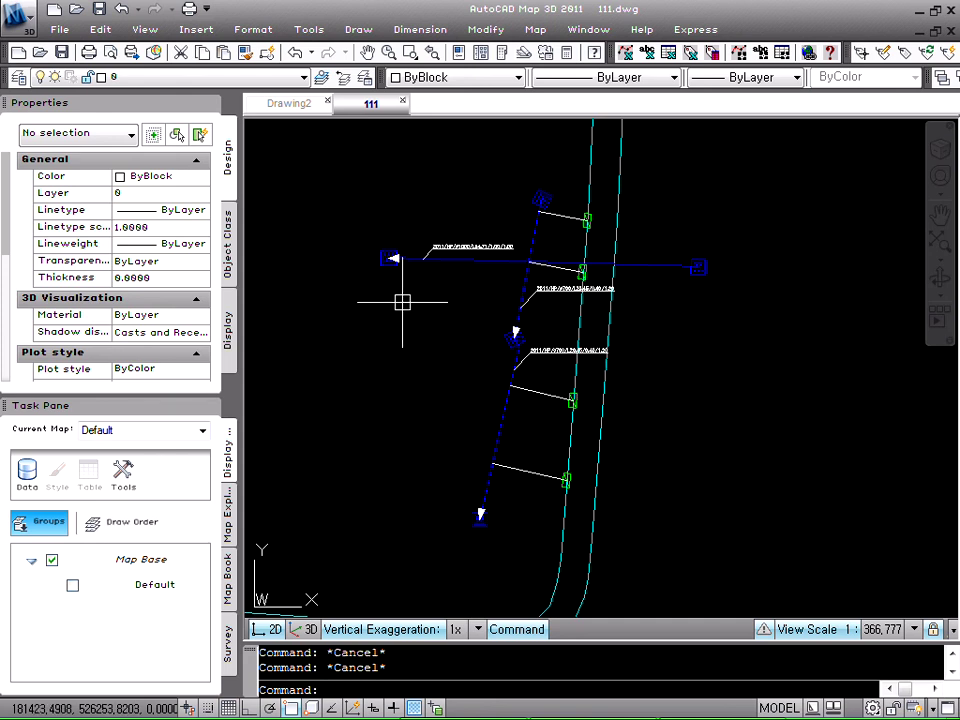